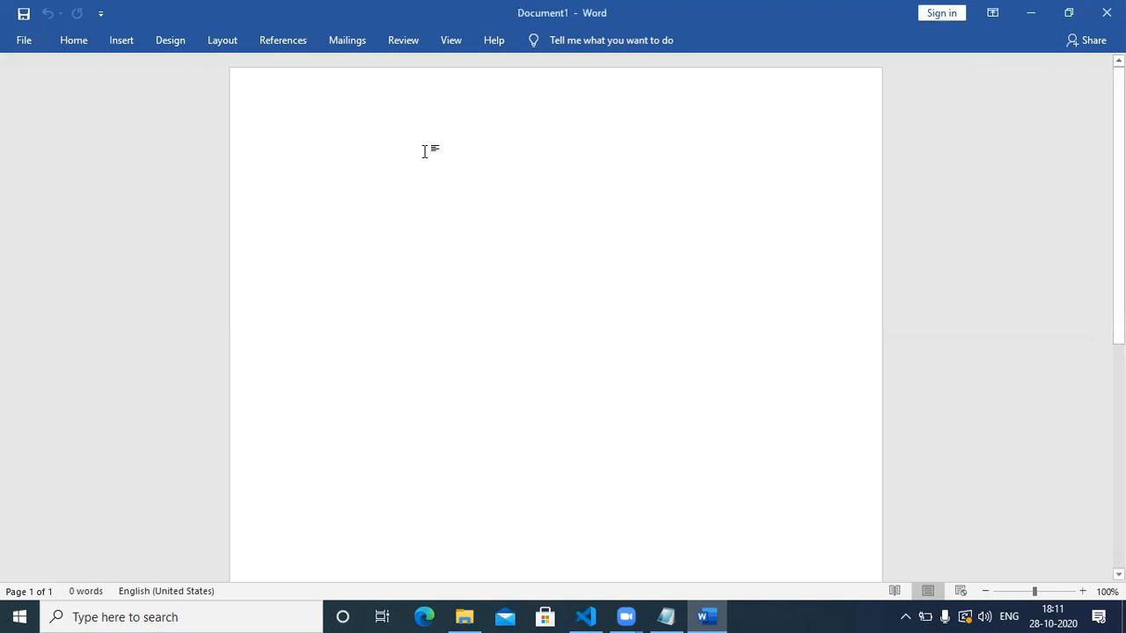
Type the bold title 'Informatica Installation' and start an empty line below it.
text(Informatica Installation)
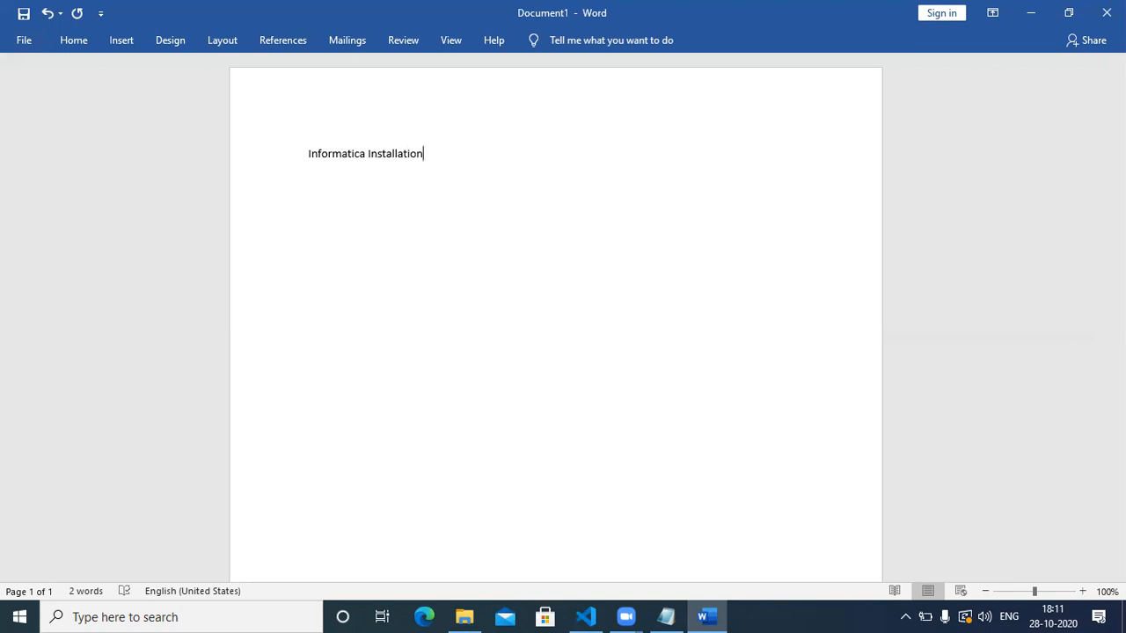
triple_click(419, 151)
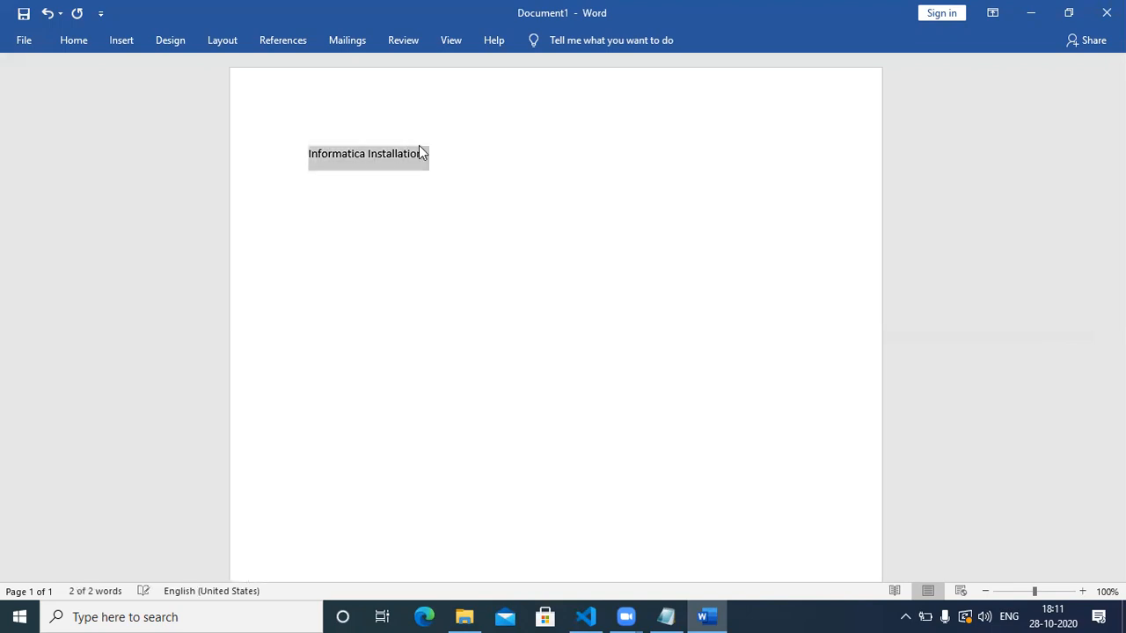
key(ctrl+b)
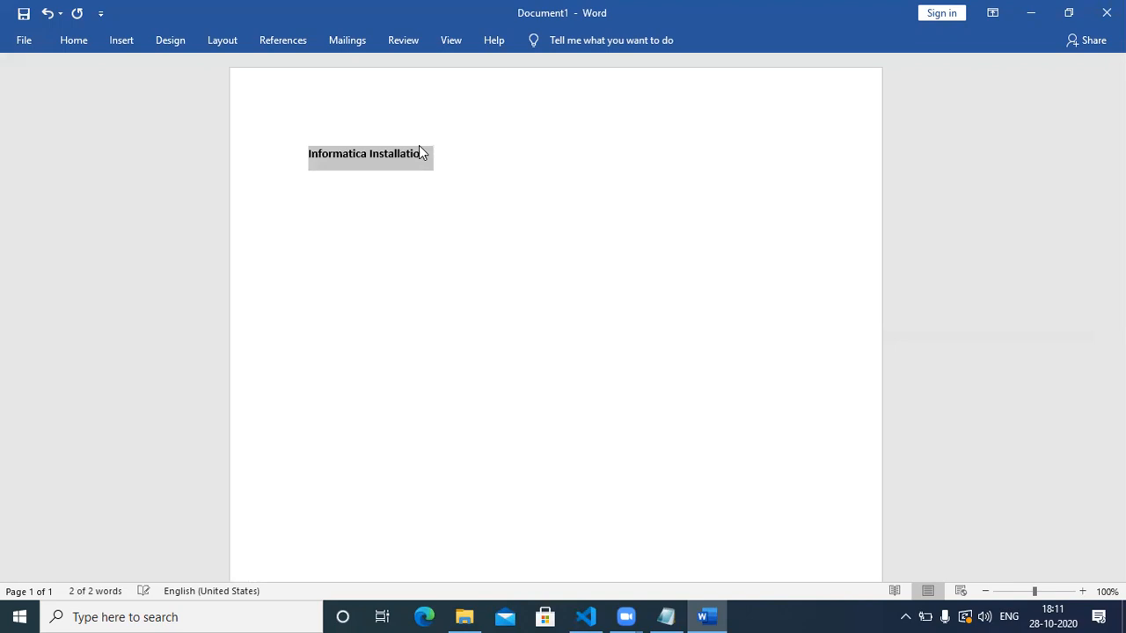
click(452, 151)
key(Return)
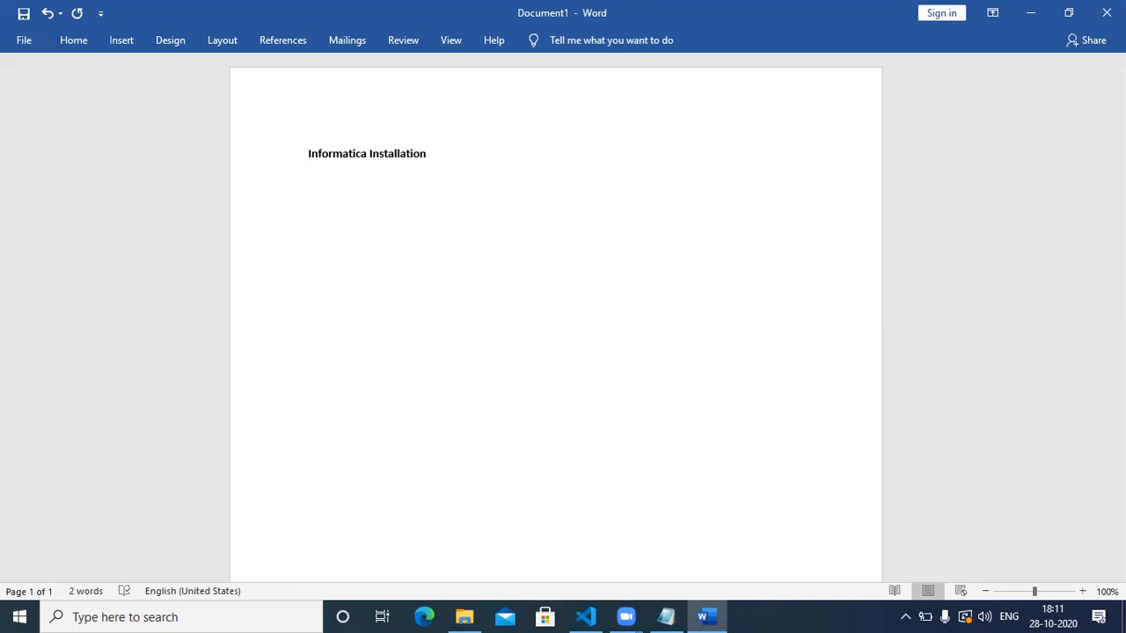
Type '1 Server' and '2 Client > Development' on separate lines under the title.
text(!)
key(BackSpace)
text(1 Server)
key(Return)
text(2 Client > Developmeny)
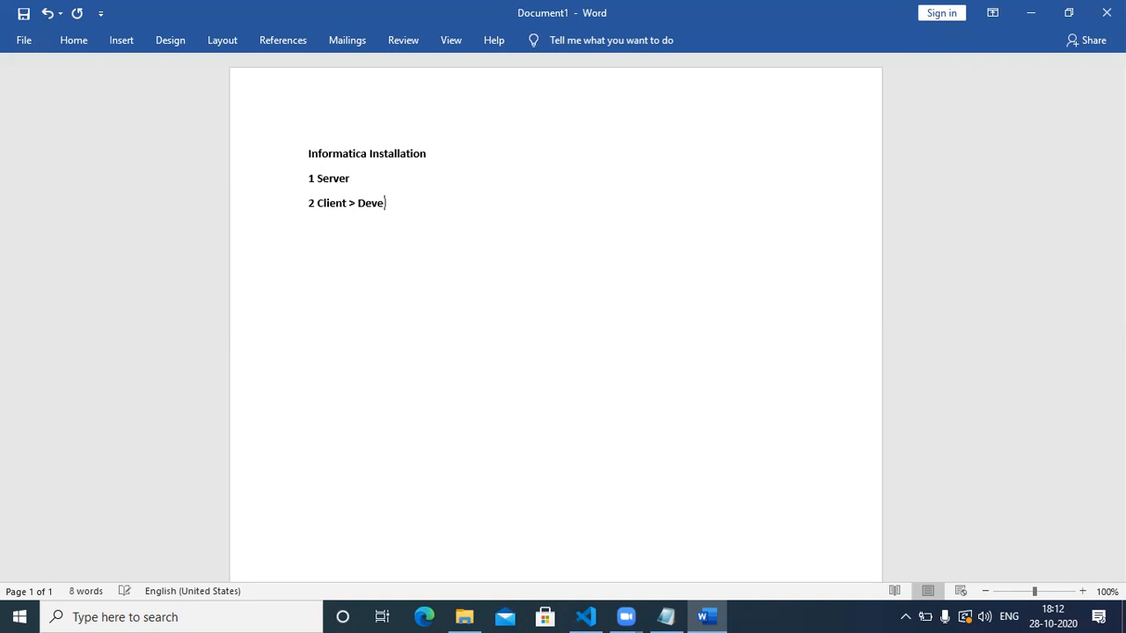
text(t)
Extend the Server line to '1 Server > Managing application' and fix the 'Development' typo.
click(398, 174)
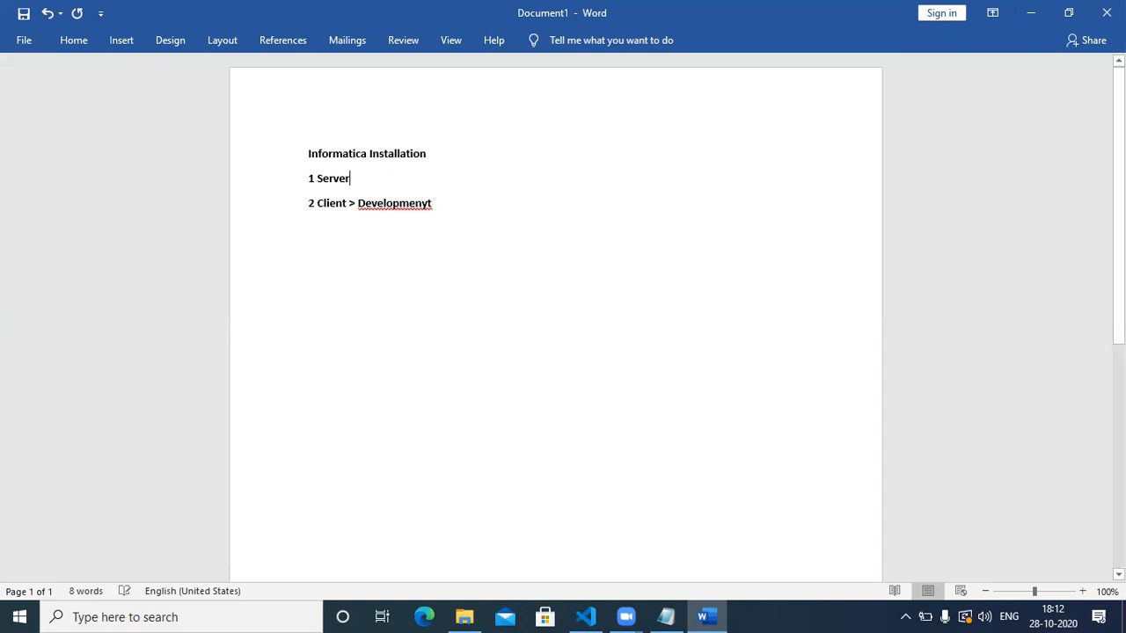
text(> )
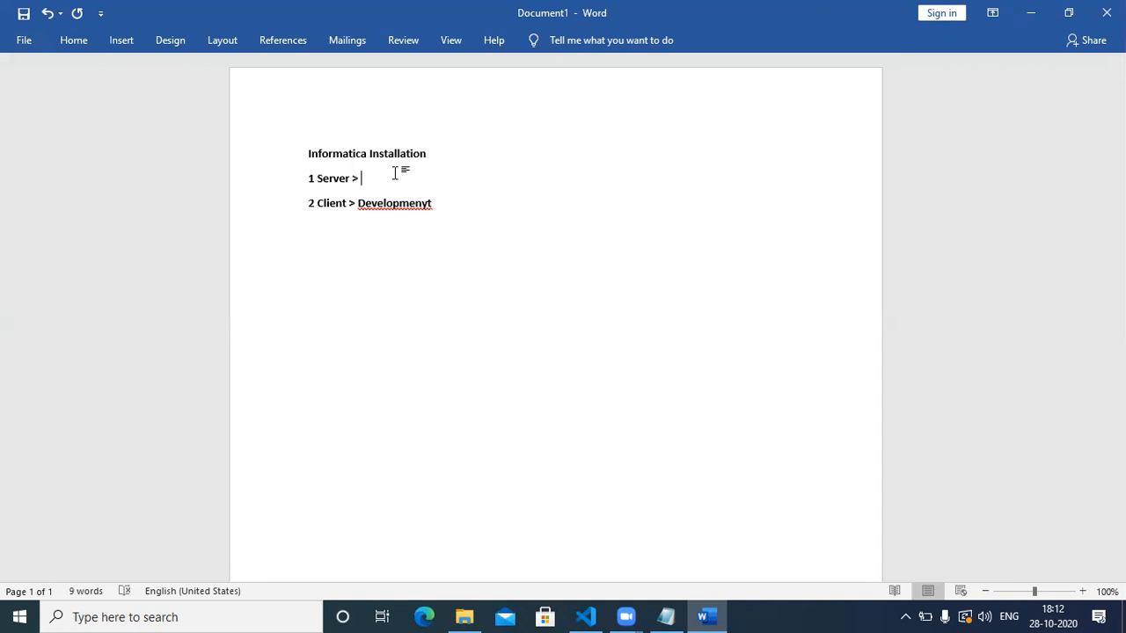
text(Manaf)
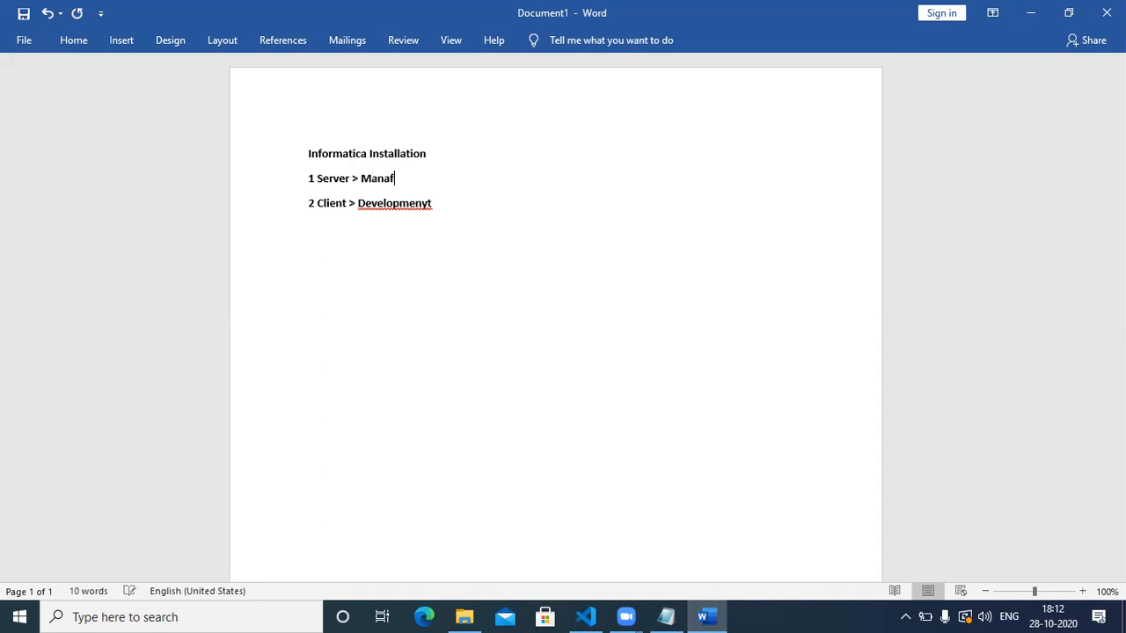
key(BackSpace)
text(ging application)
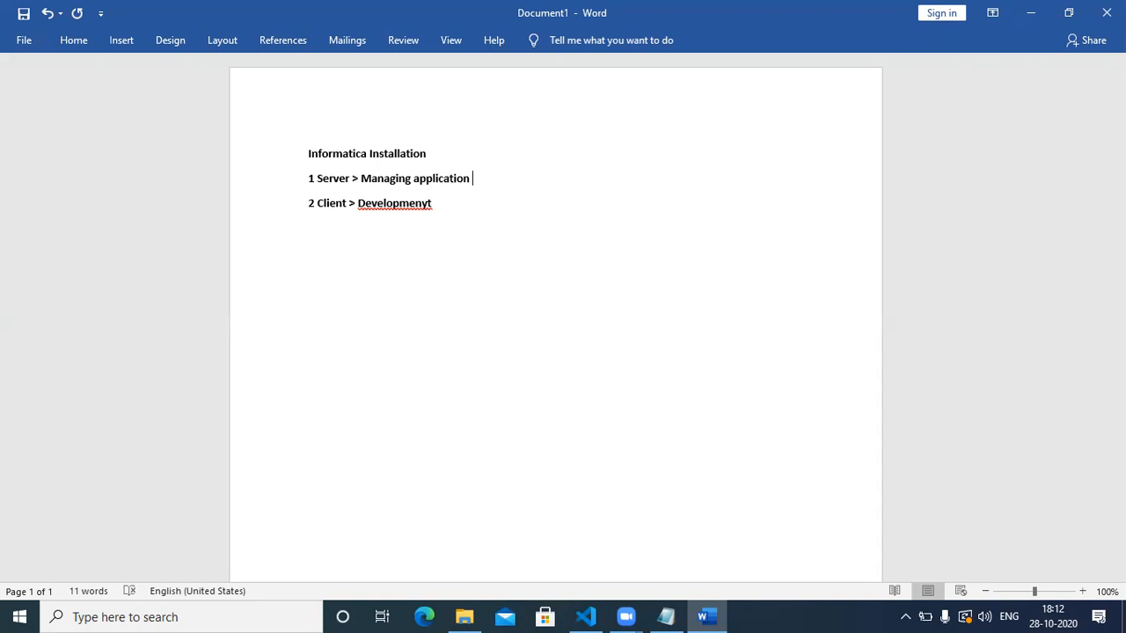
click(425, 203)
key(BackSpace)
Add an arrow bullet under the Server line: 'We need DB ( Oracle , Sybase, db2 , Sql server) user'.
click(476, 180)
key(Return)
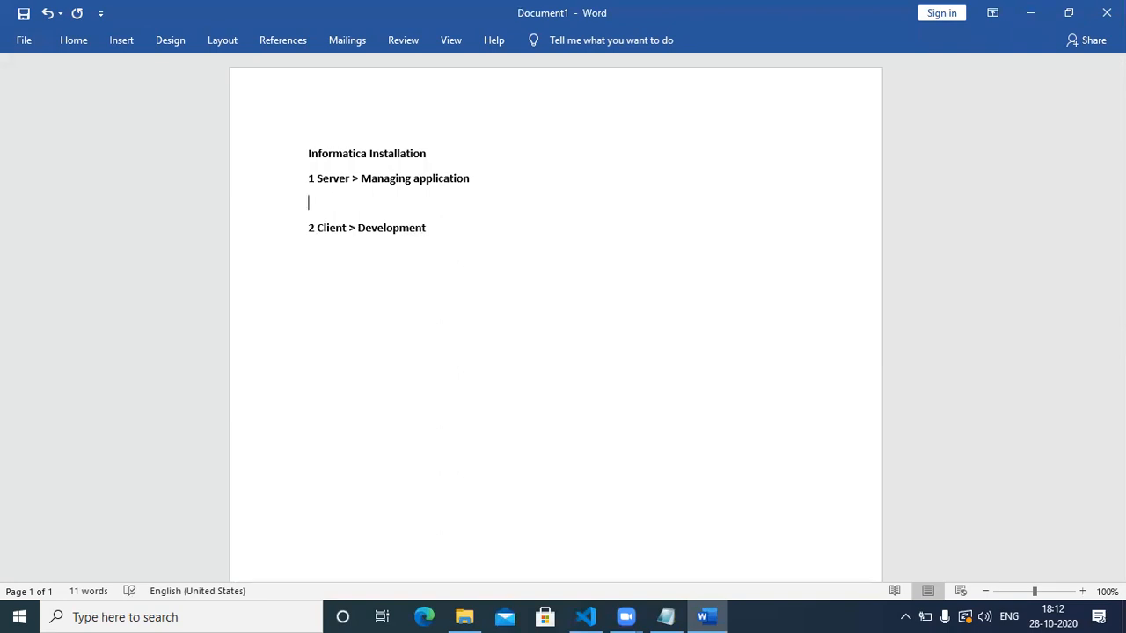
text(> )
text(we need )
text(DB)
text( ( o)
key(BackSpace)
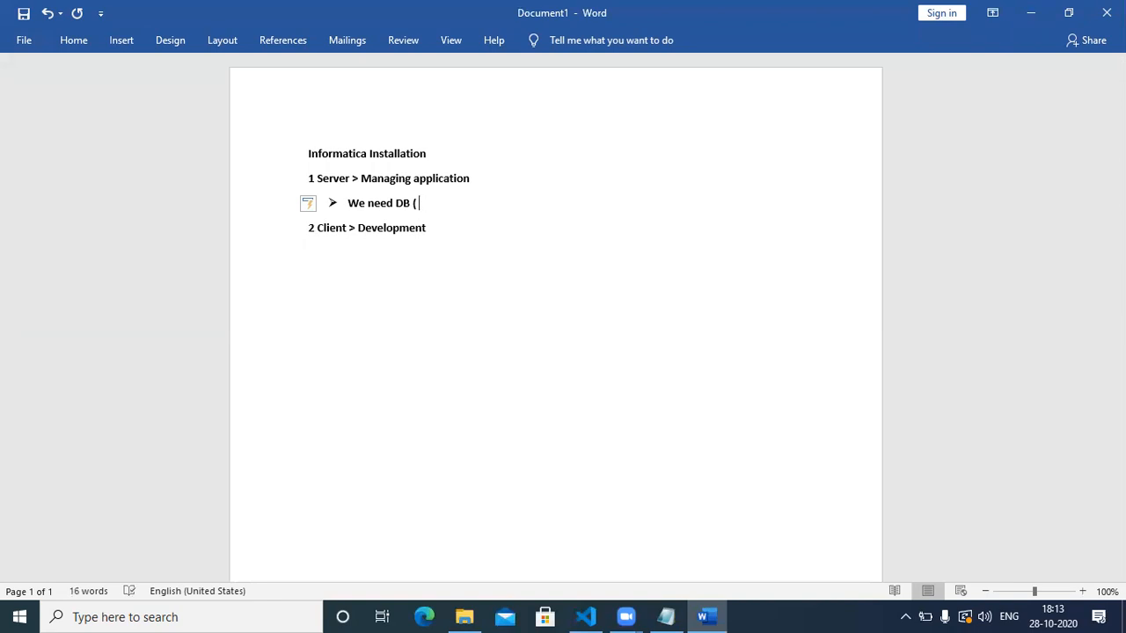
text(Oracle , sybase, db2)
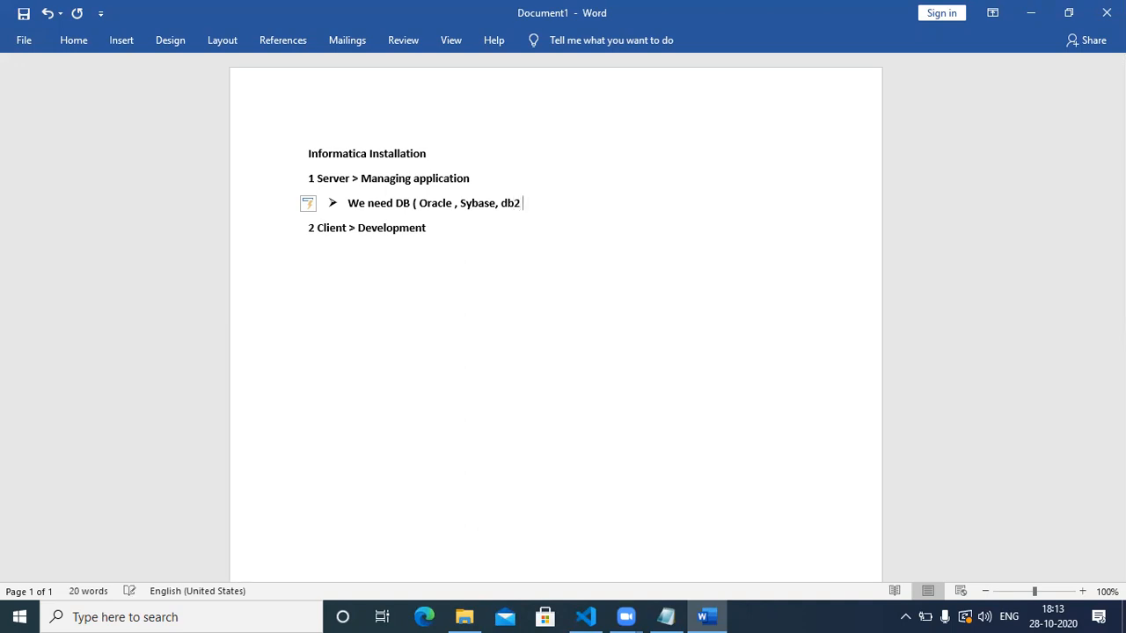
text( , Sq)
text(l serv)
text(er))
text(user)
Finish the bullet with 'with all Dba privileges', correcting the spelling from the suggestions.
text(wi)
text(all DBS)
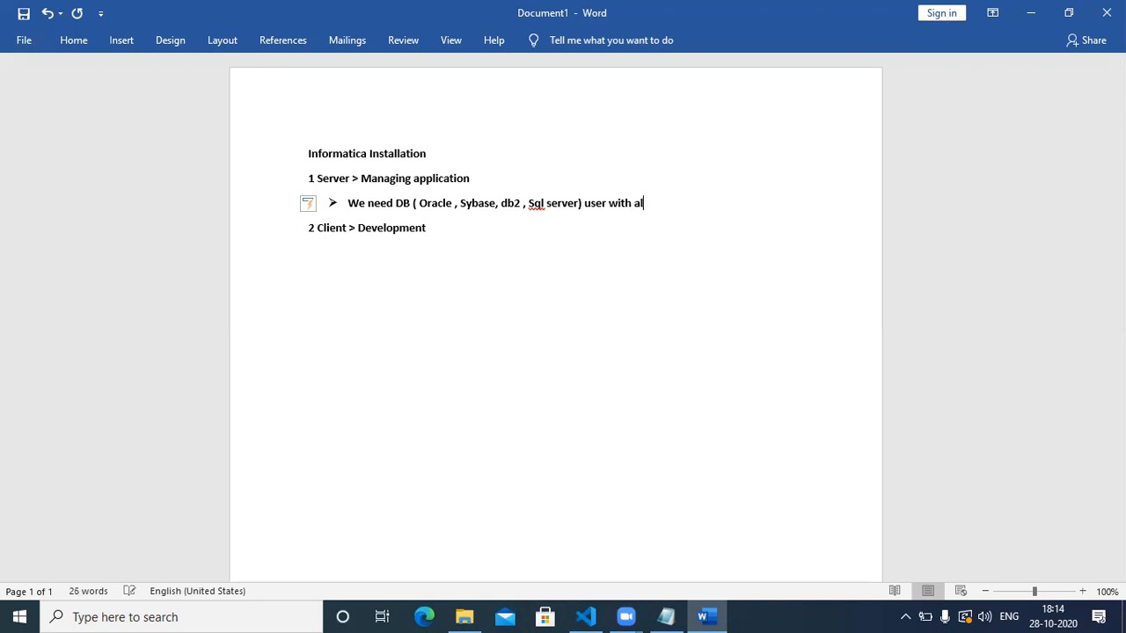
key(BackSpace)
key(BackSpace)
text(ba privilages)
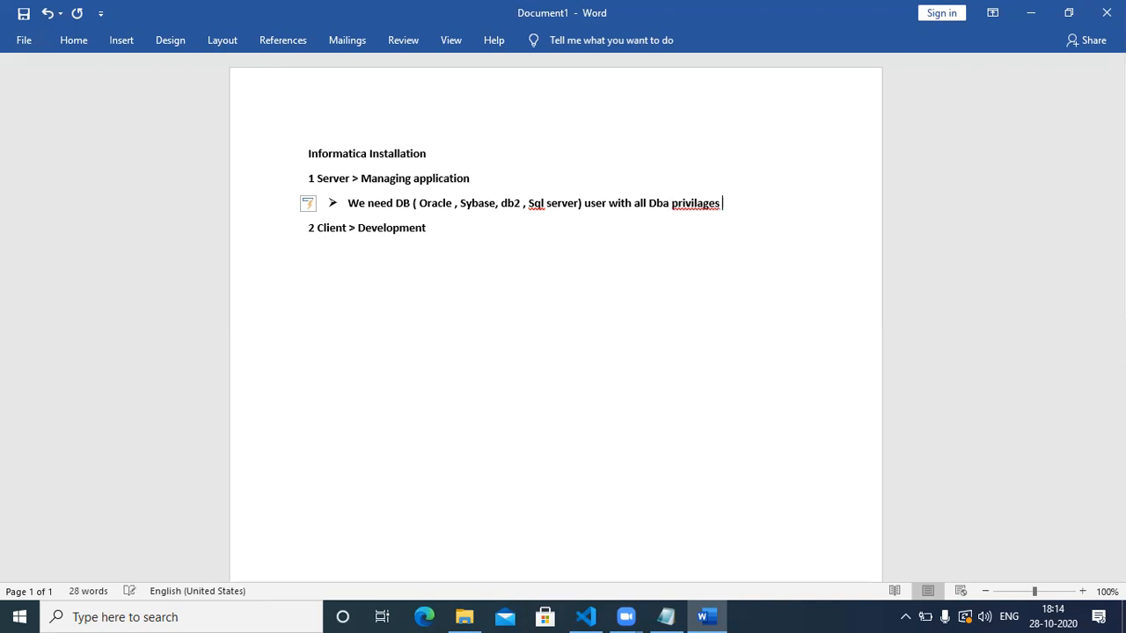
click(704, 209)
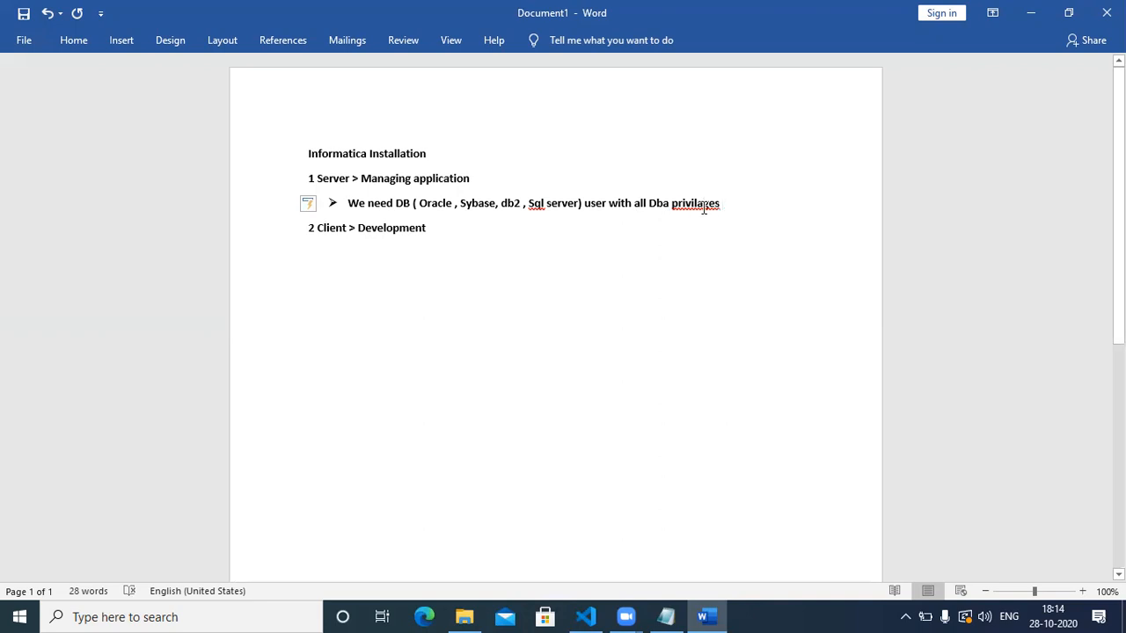
right_click(704, 209)
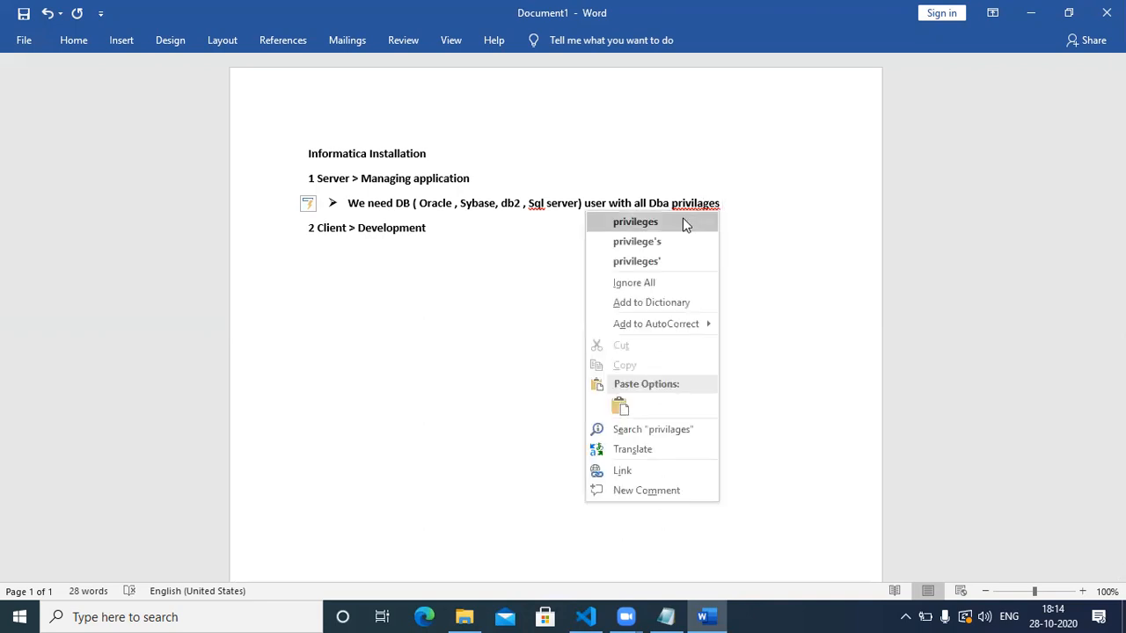
click(683, 219)
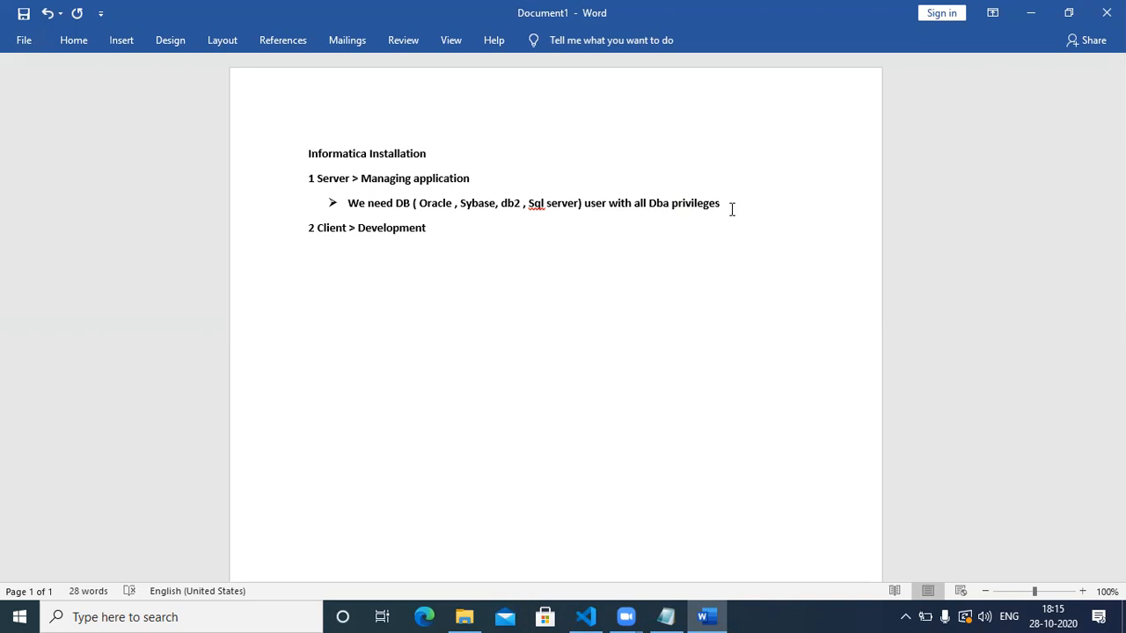
Add a second bullet reading 'We need to enable firewall b/w db and infa sever'.
key(Return)
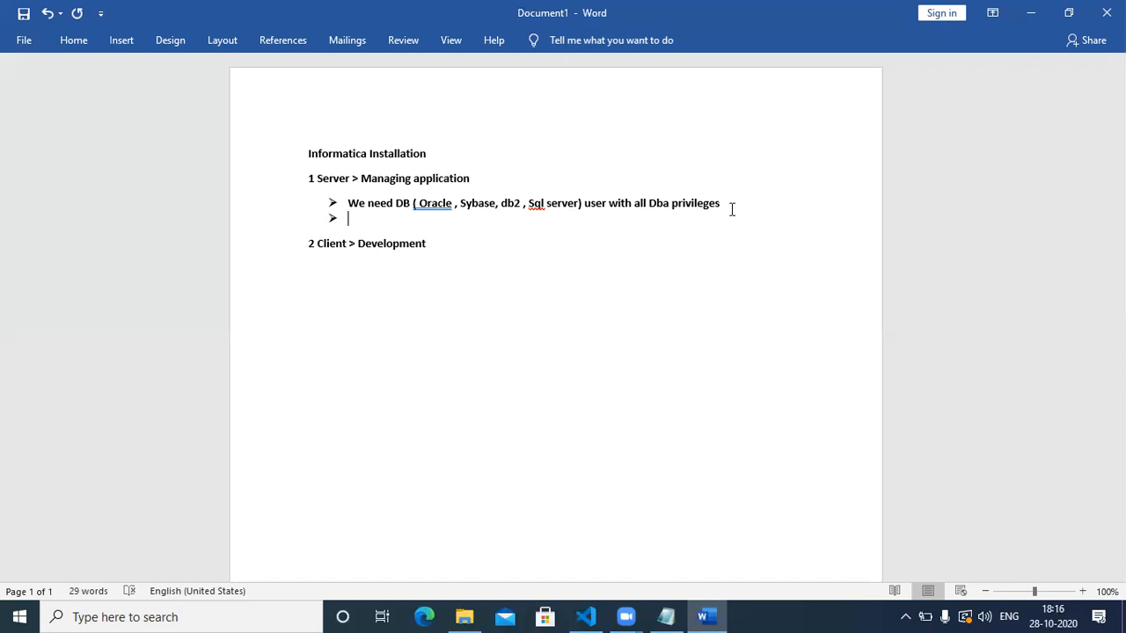
text(We need to ae)
key(BackSpace)
key(BackSpace)
text(enav)
key(BackSpace)
text(ble)
text( to)
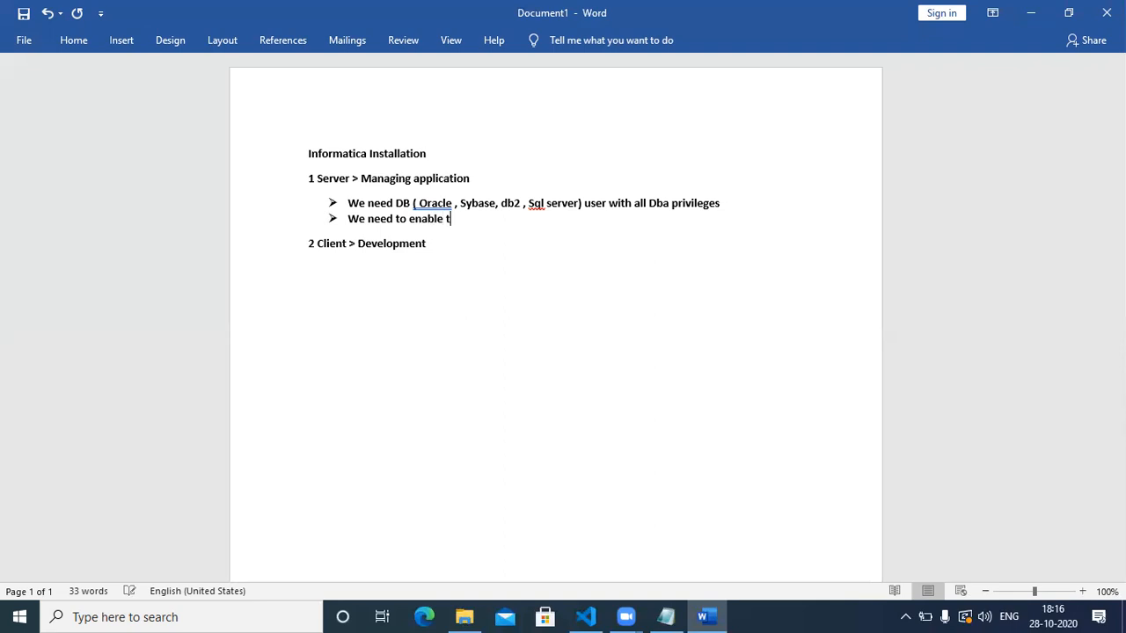
text( ==)
key(BackSpace)
key(BackSpace)
key(BackSpace)
key(BackSpace)
key(BackSpace)
text(firewall b/w db a)
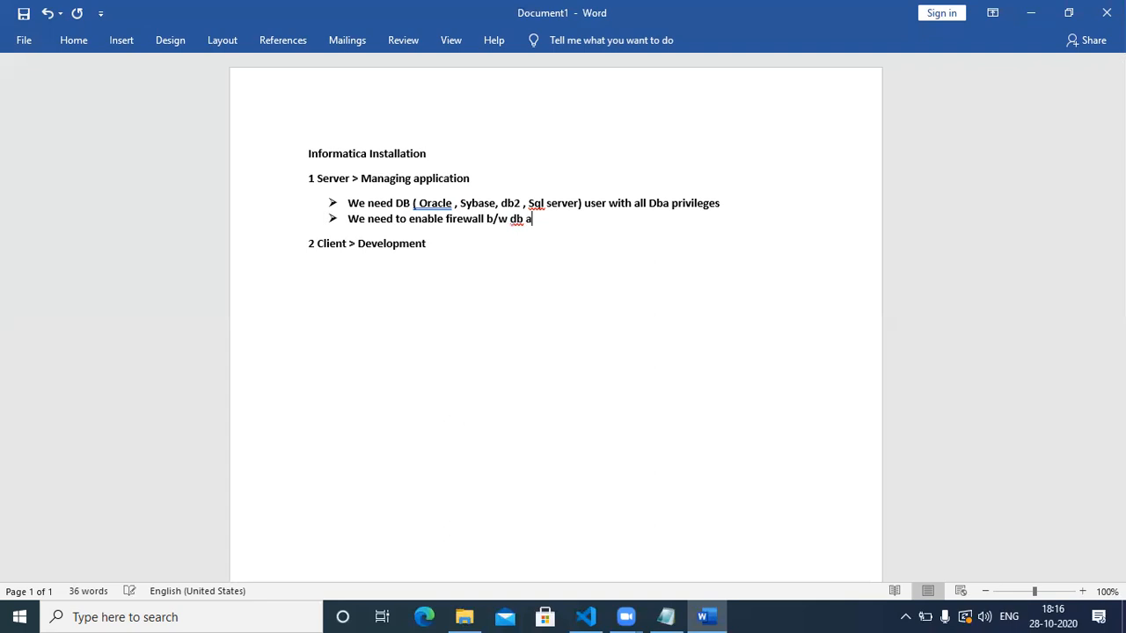
text(nd infa sever)
Insert a bullet between the two bullets starting 'The bd user should have the open curser limit'.
click(740, 208)
key(Return)
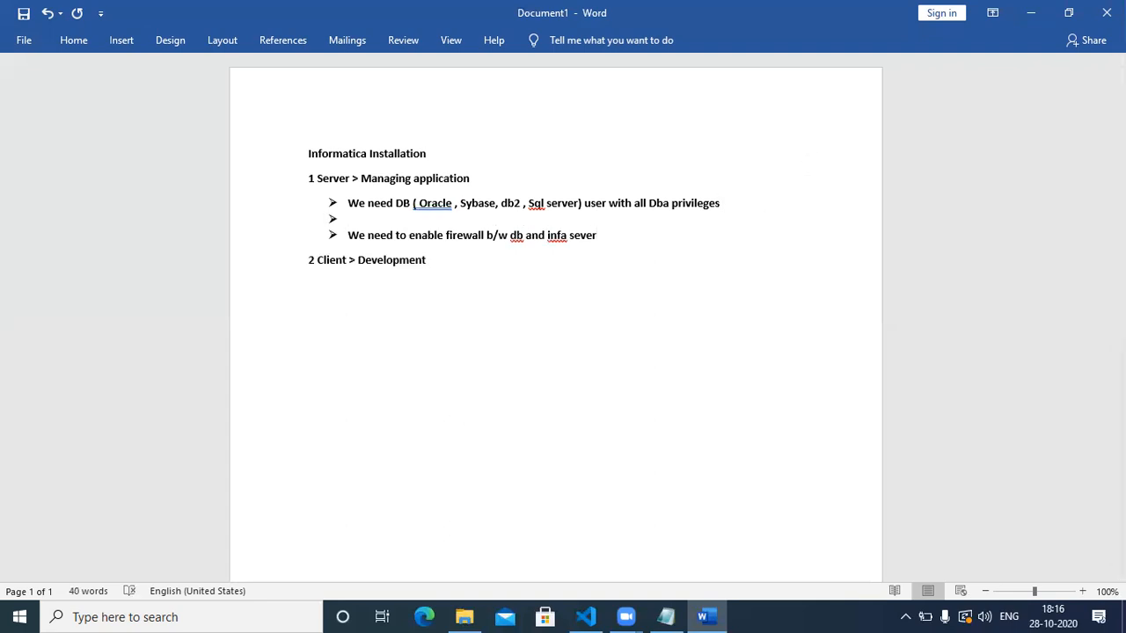
double_click(590, 204)
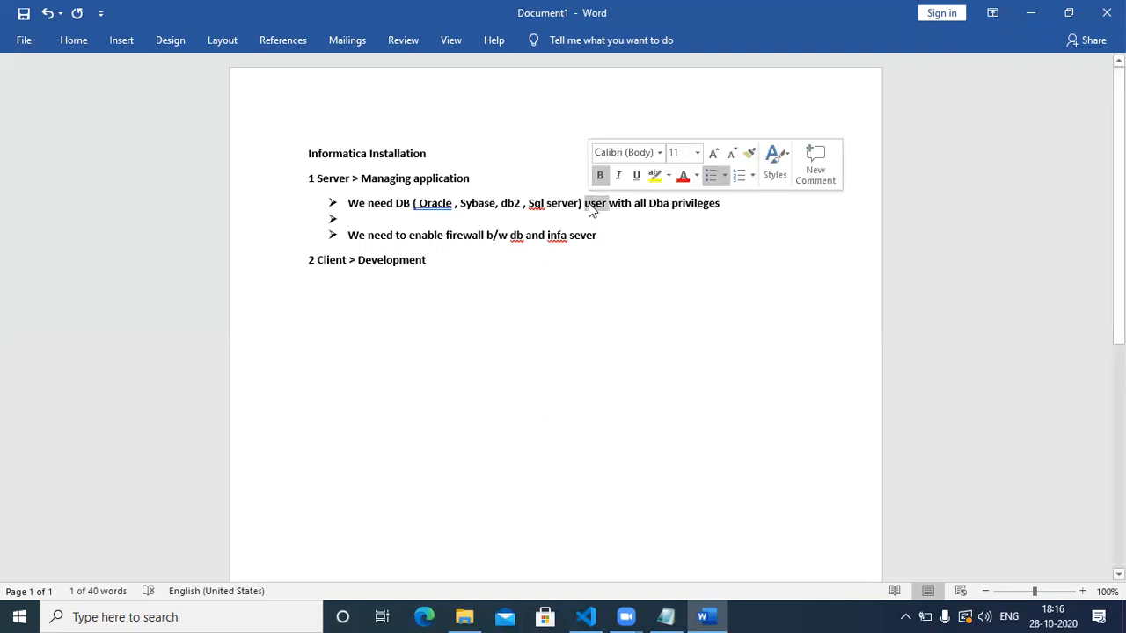
click(419, 218)
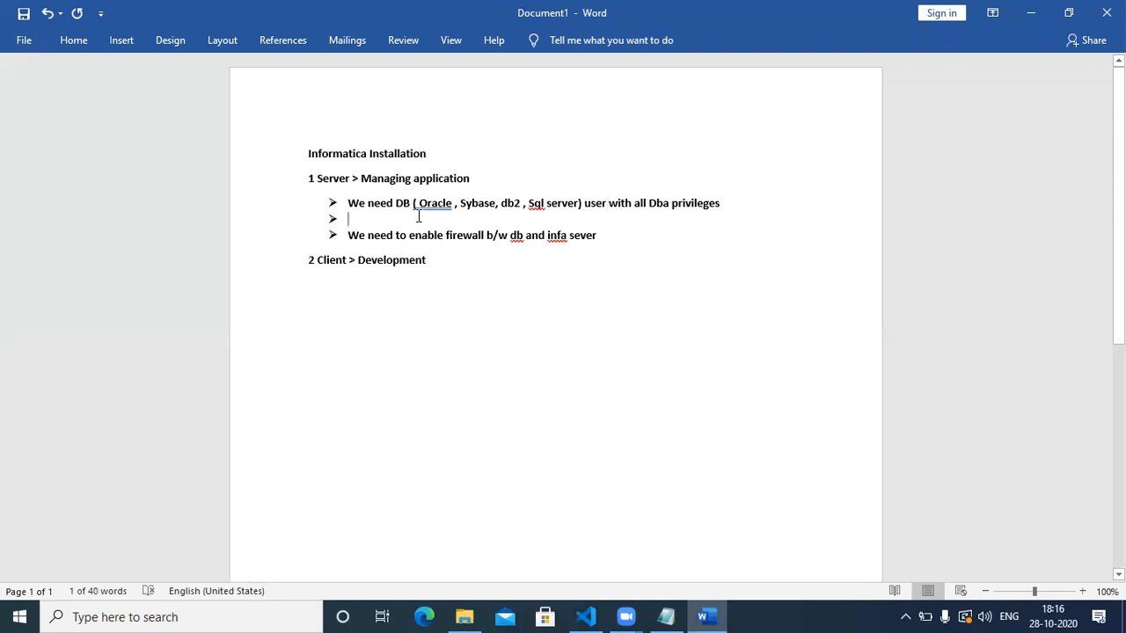
text(Th)
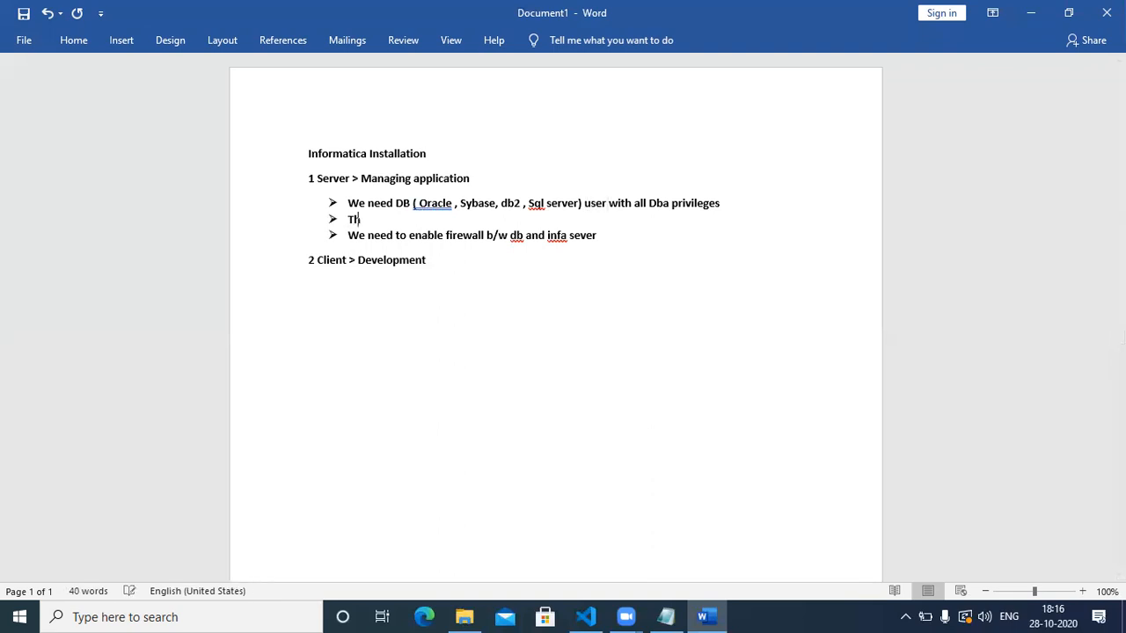
text(e bd user should have )
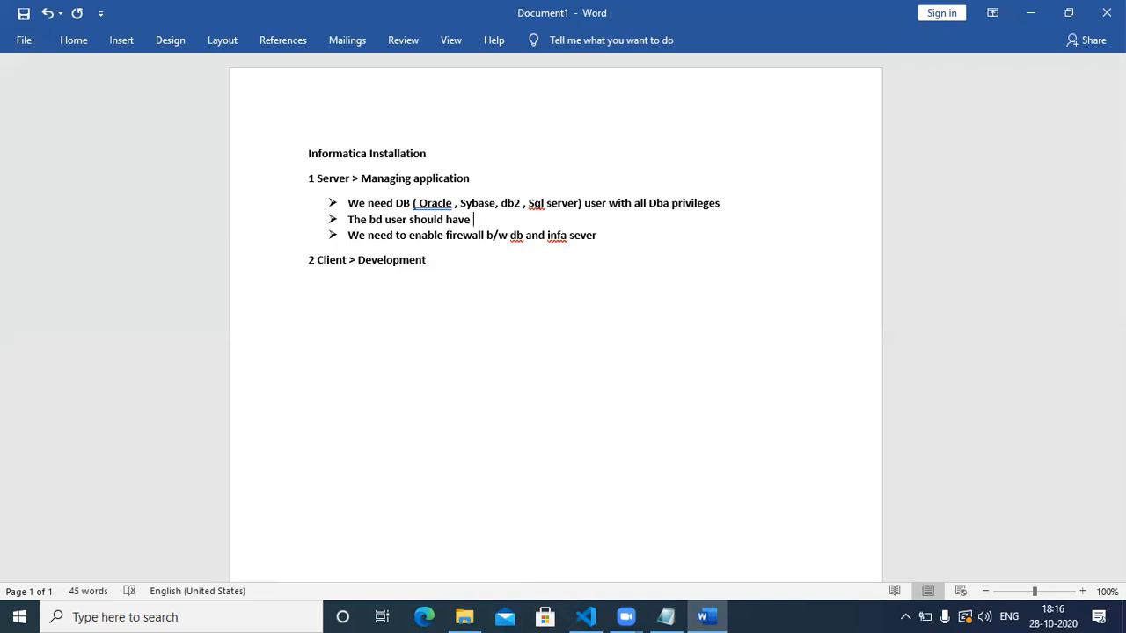
text(the c)
text(per)
text(urser)
text( lin)
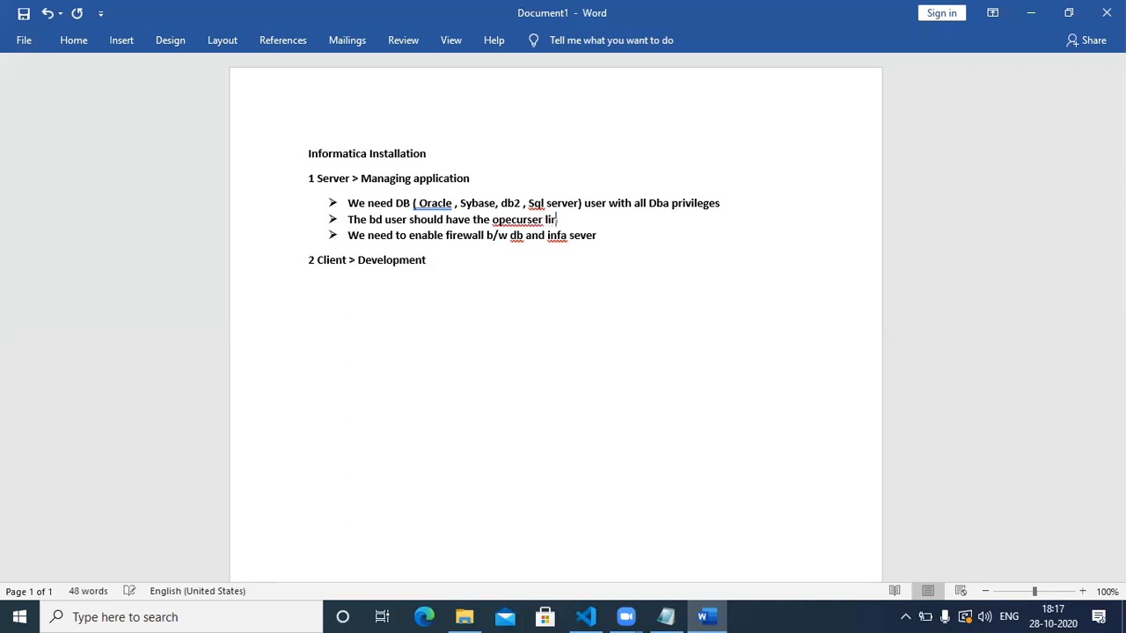
key(BackSpace)
text(mit)
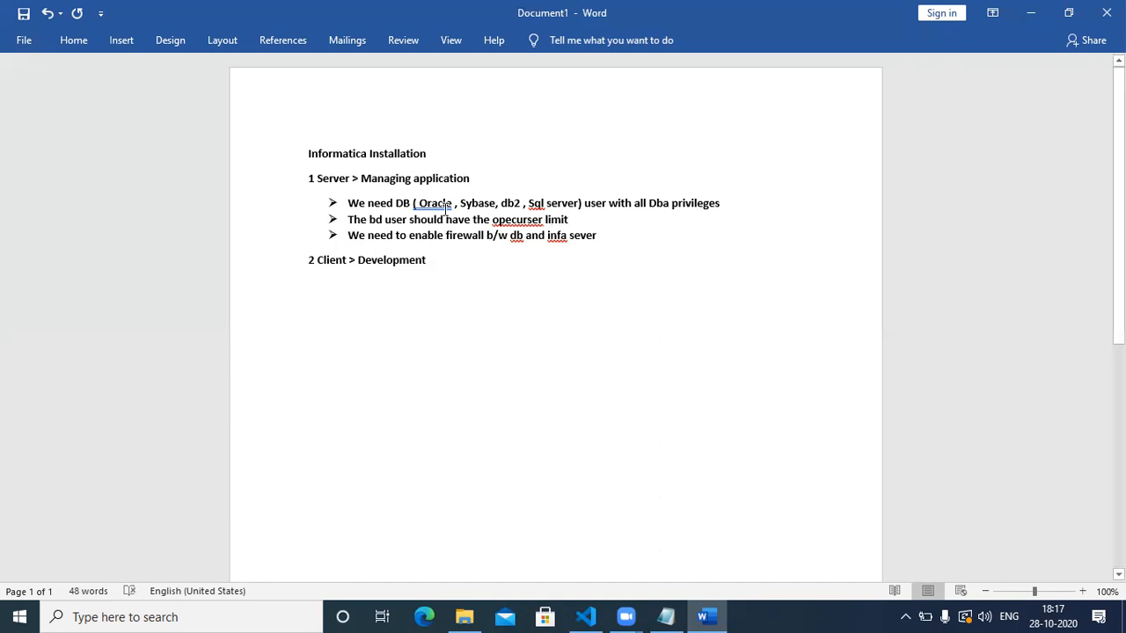
Fix the typos, finish the bullet with 'is more than 3000', and add a line below the list.
right_click(528, 220)
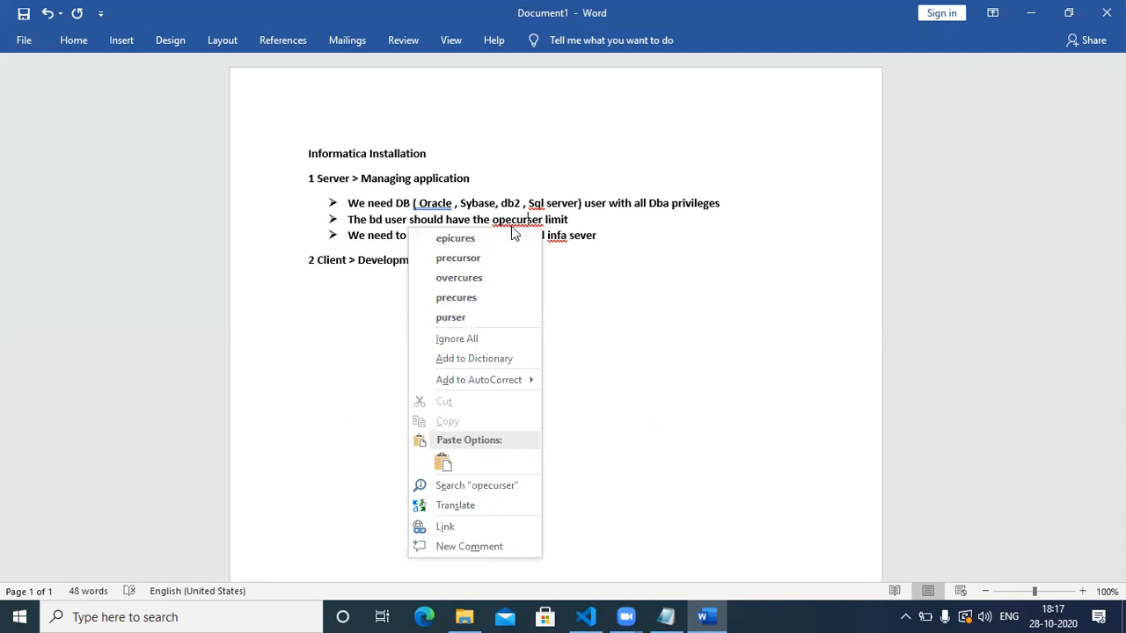
key(Escape)
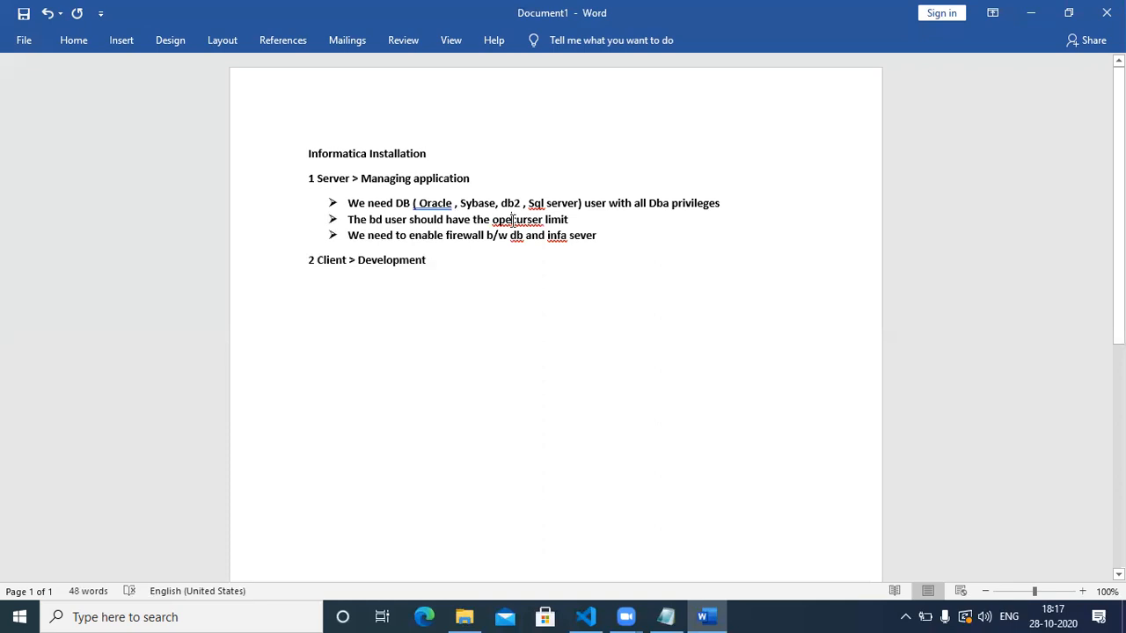
click(512, 220)
text(n)
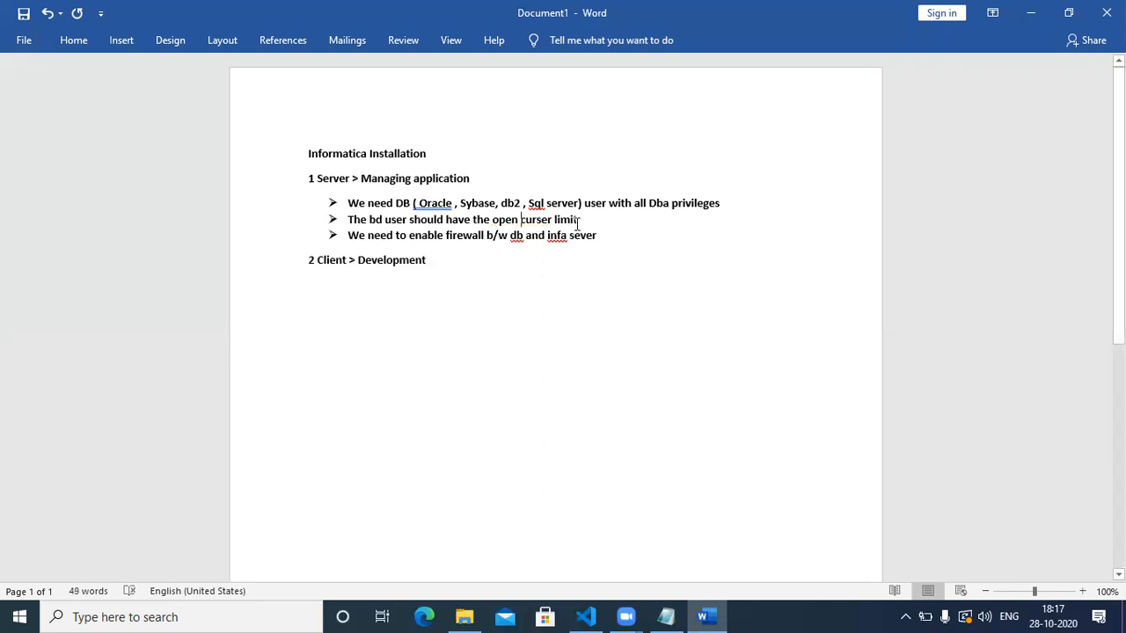
click(581, 220)
text(is moth)
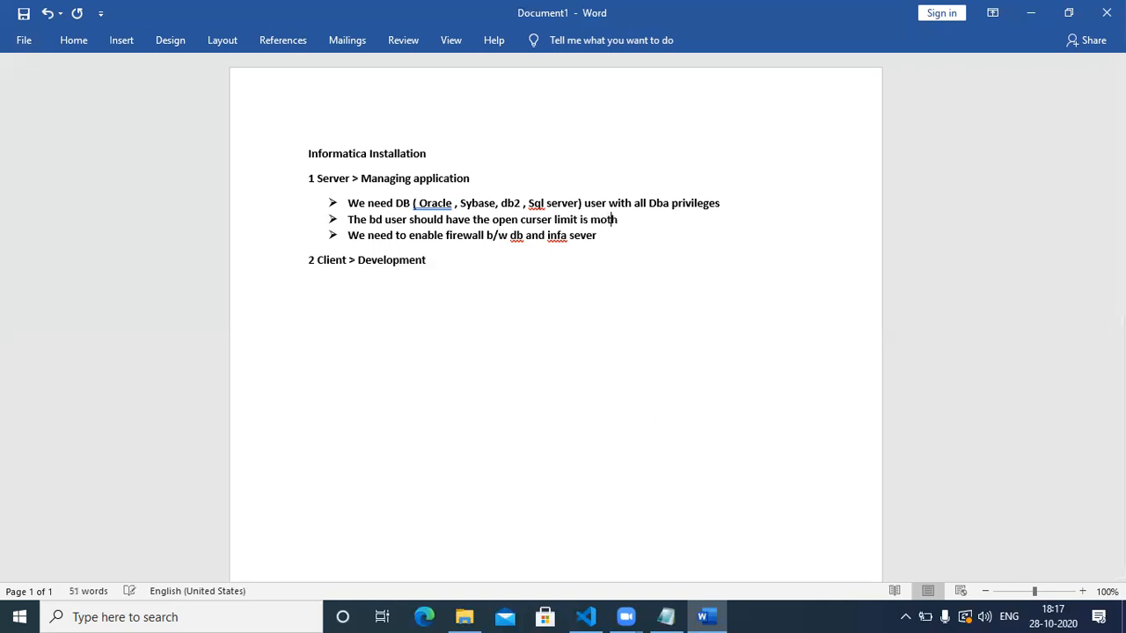
text(an 3000)
click(607, 220)
text(rewall)
click(663, 233)
key(Return)
Remove the bullet from the empty line below the firewall bullet.
key(BackSpace)
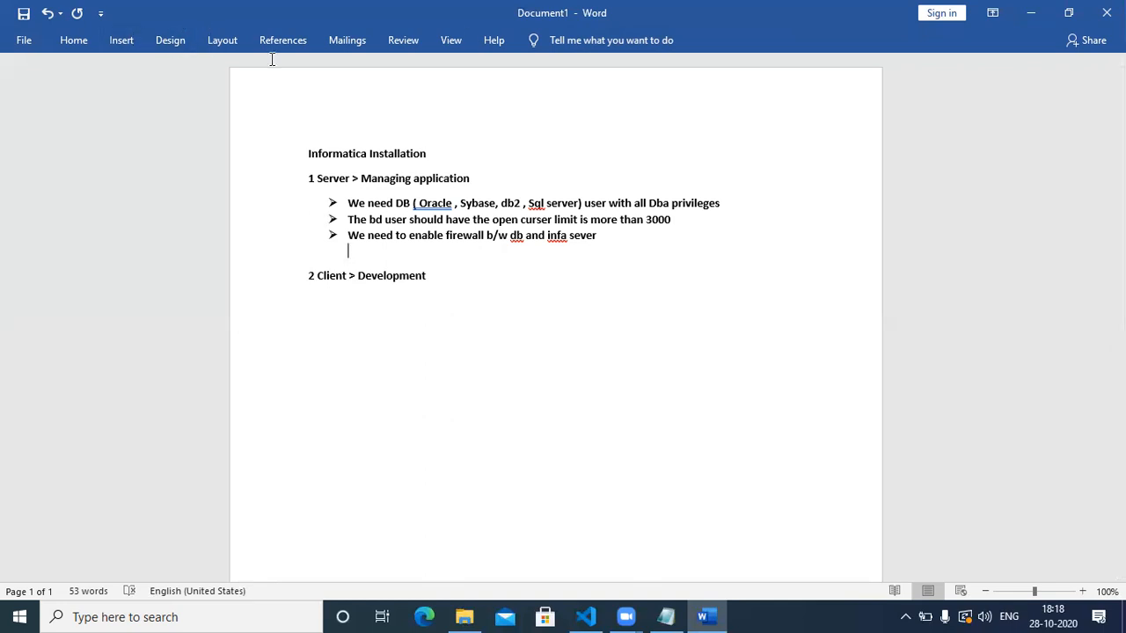
click(475, 28)
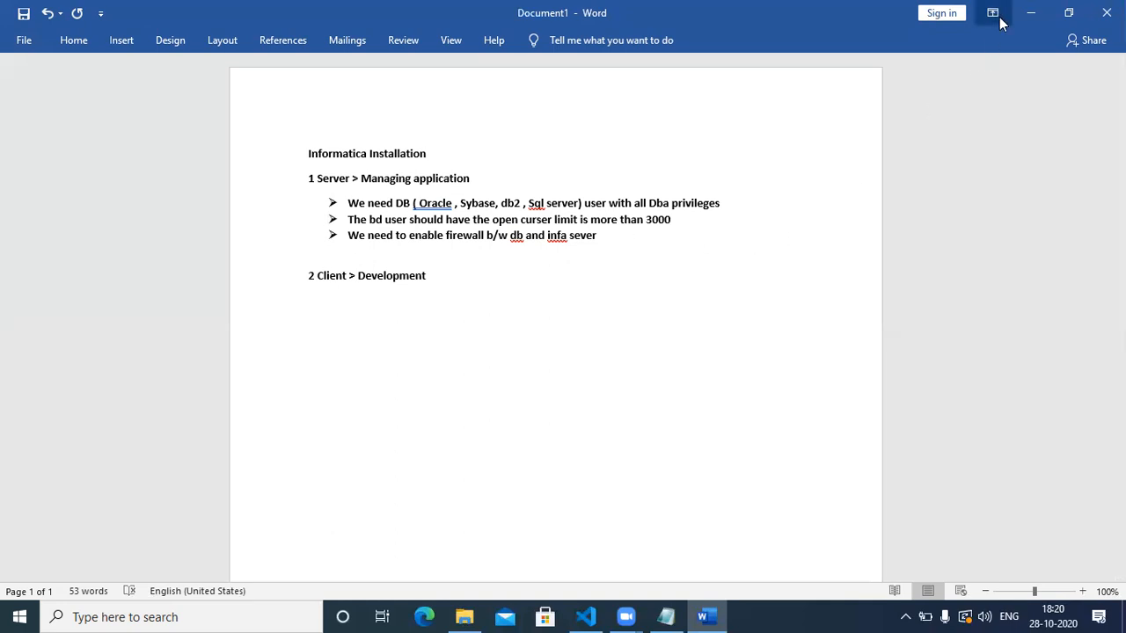
Minimize Word and browse to USB Drive (D:) > softwares > ORACLE > Oracle11g express.
click(1029, 16)
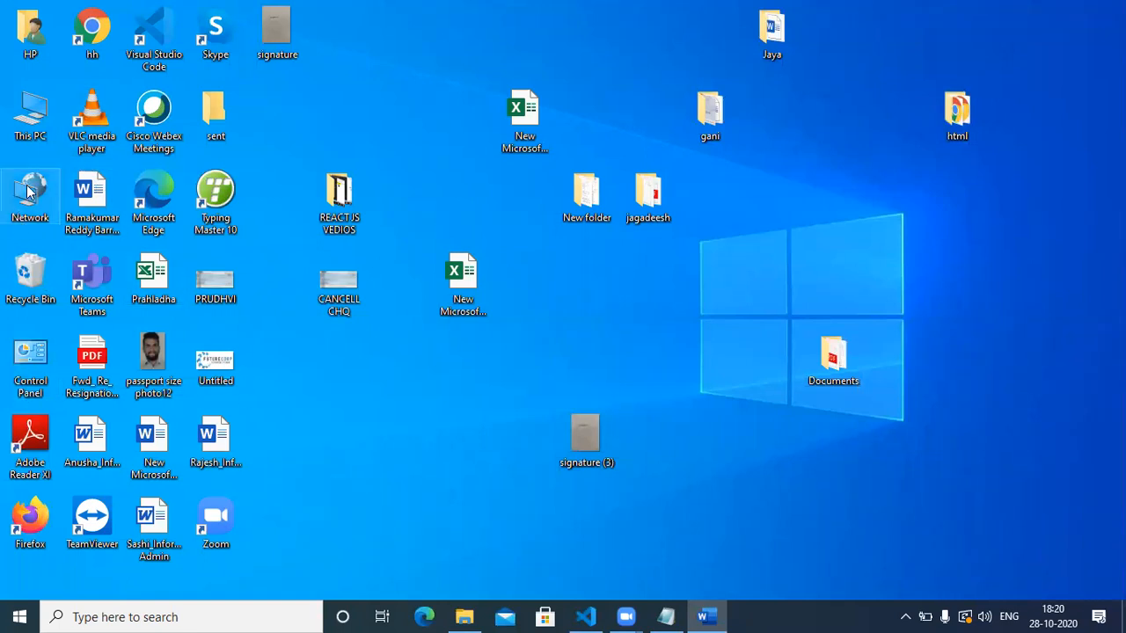
double_click(37, 107)
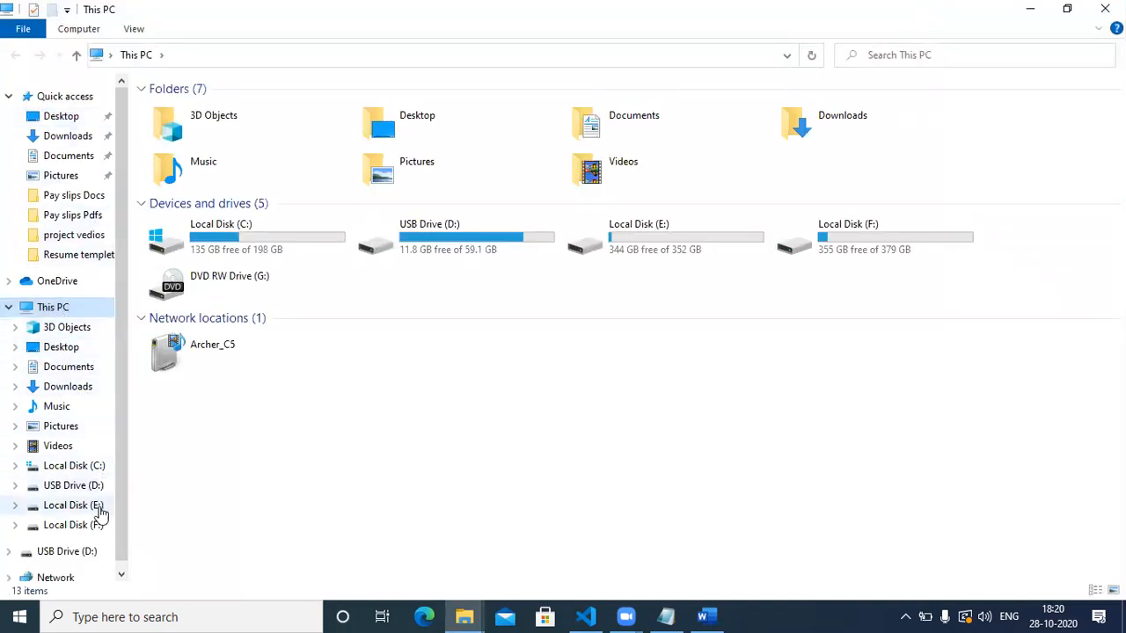
click(78, 549)
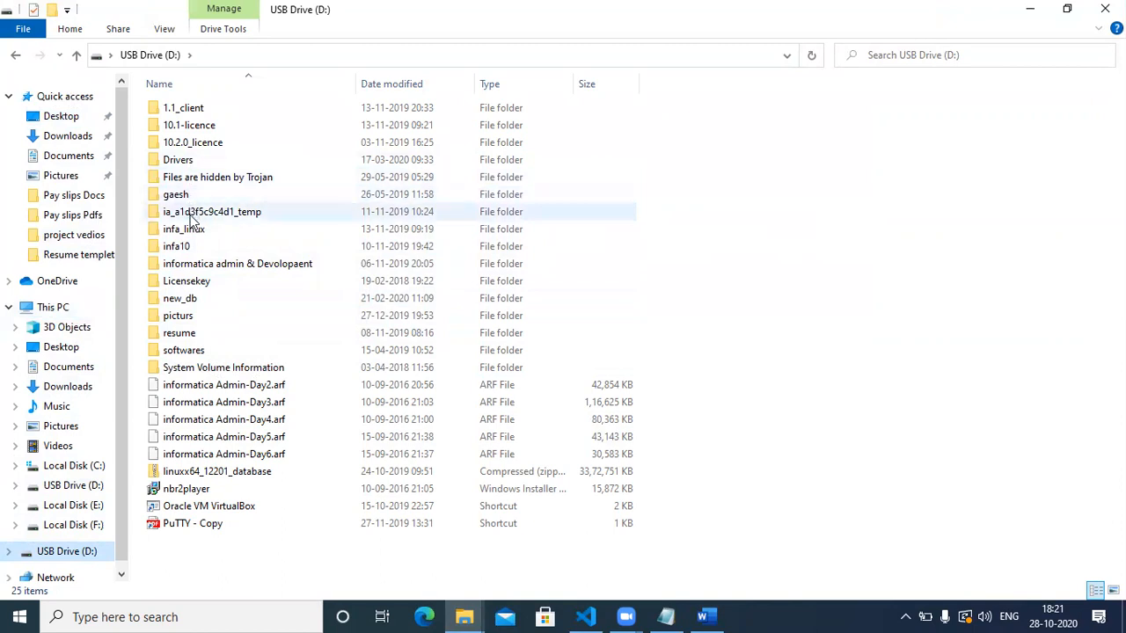
click(195, 352)
double_click(195, 352)
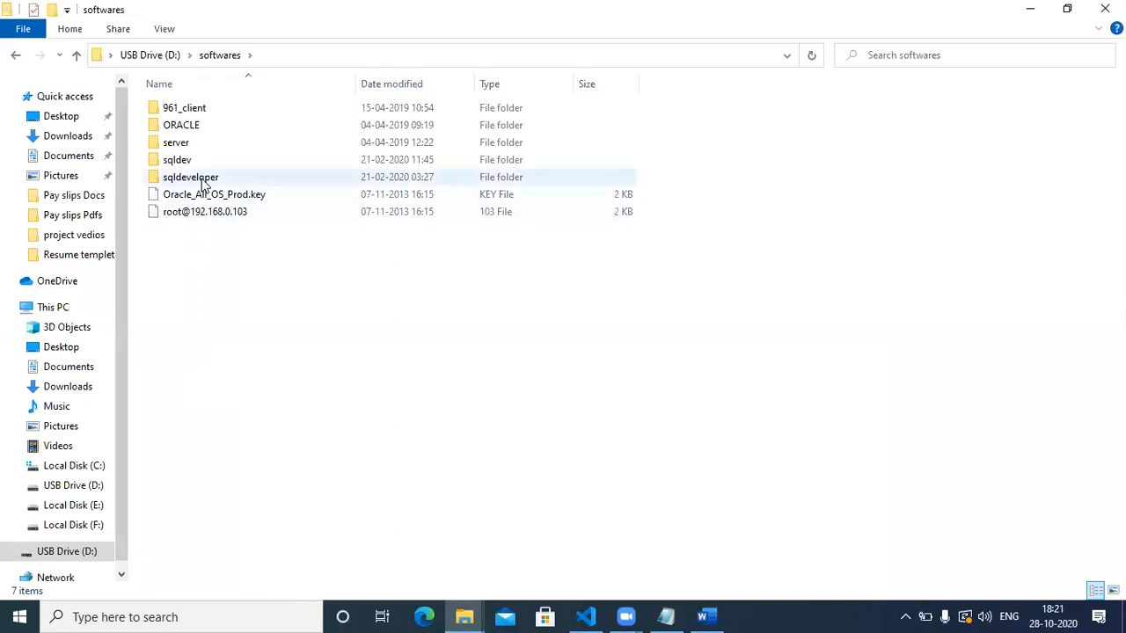
mouse_move(202, 182)
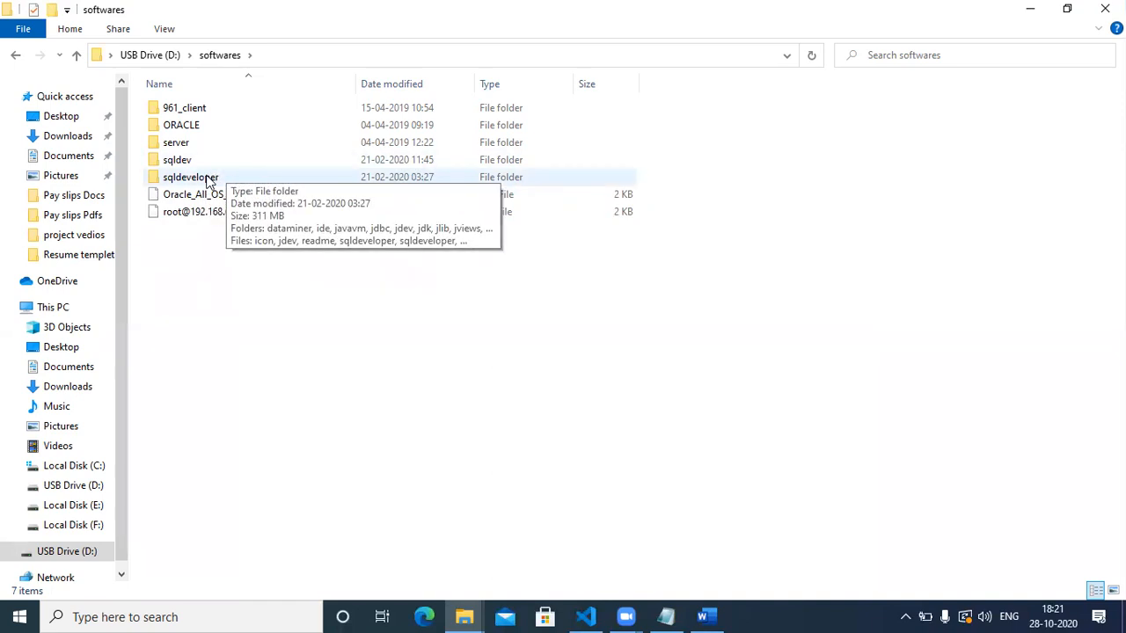
click(203, 130)
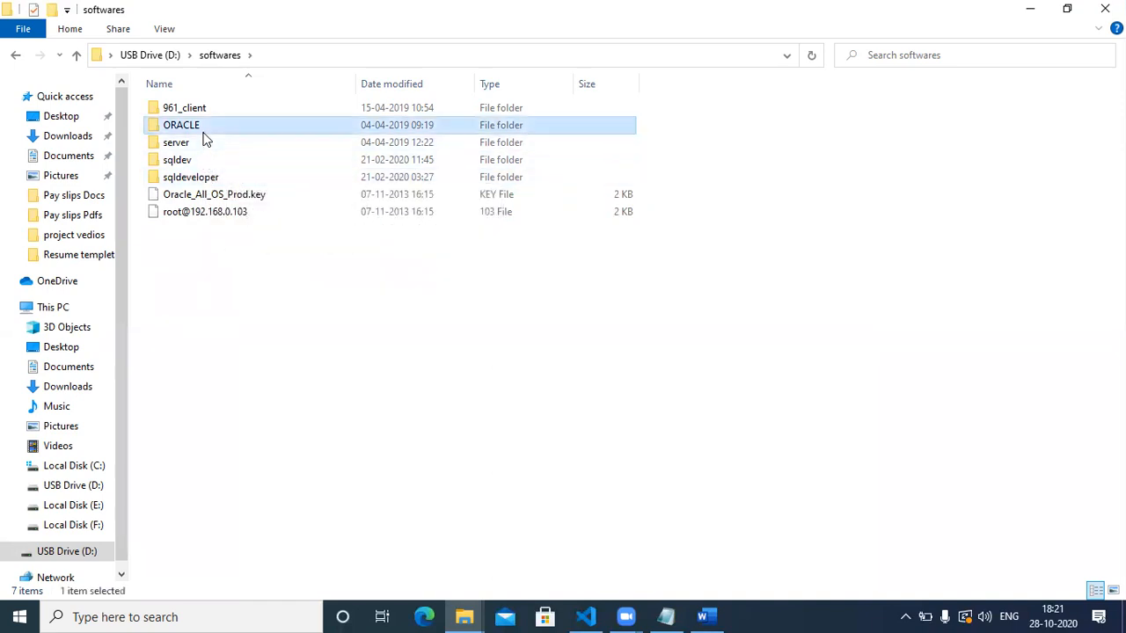
double_click(203, 134)
double_click(204, 108)
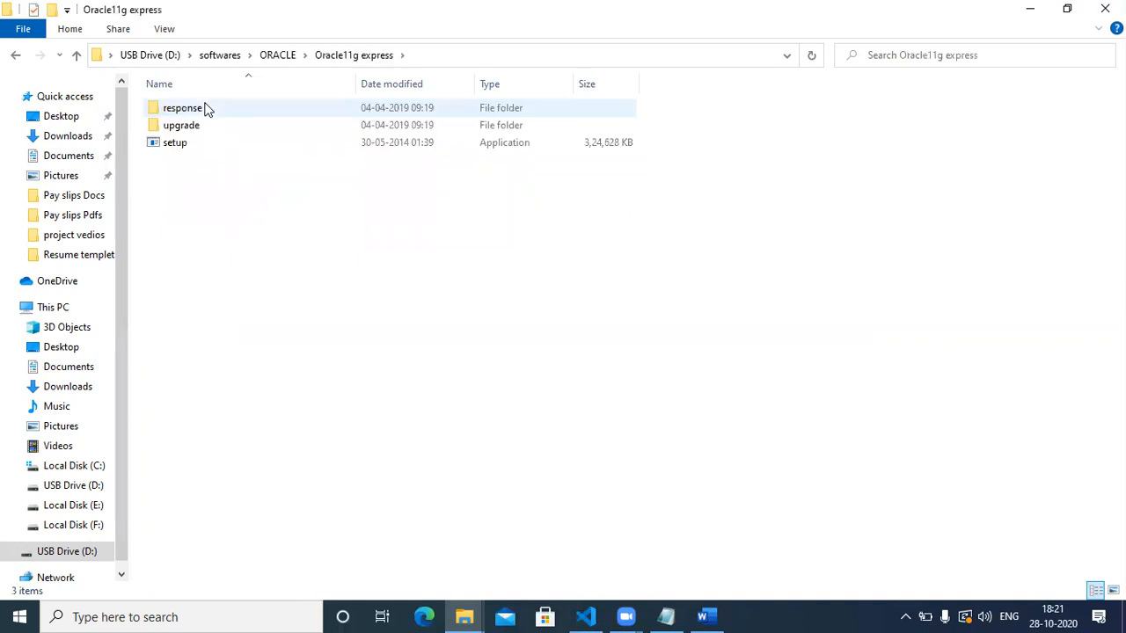
Run setup from the Oracle11g express folder to launch the Oracle XE install wizard.
double_click(176, 142)
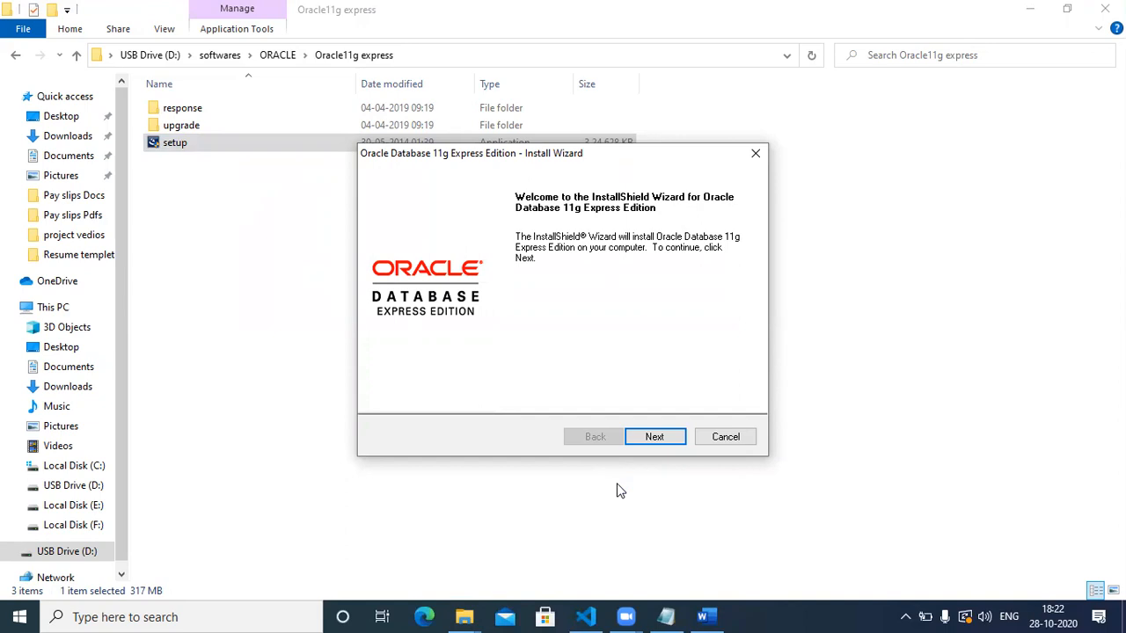
Advance the wizard to the License Agreement page and capture its window with Snipping Tool.
click(648, 440)
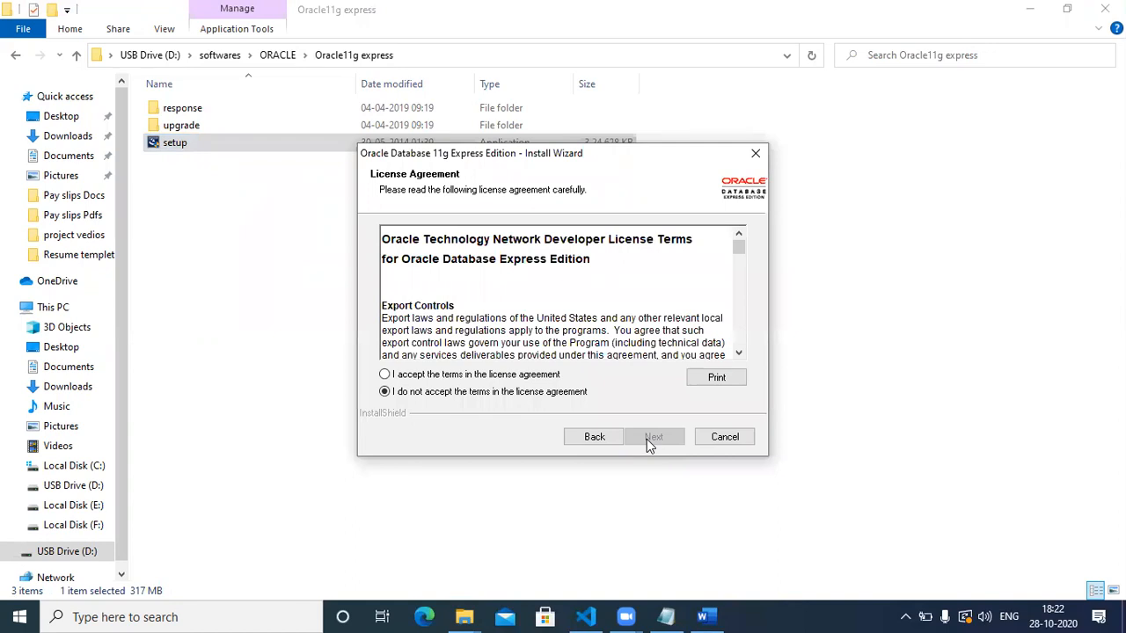
click(218, 616)
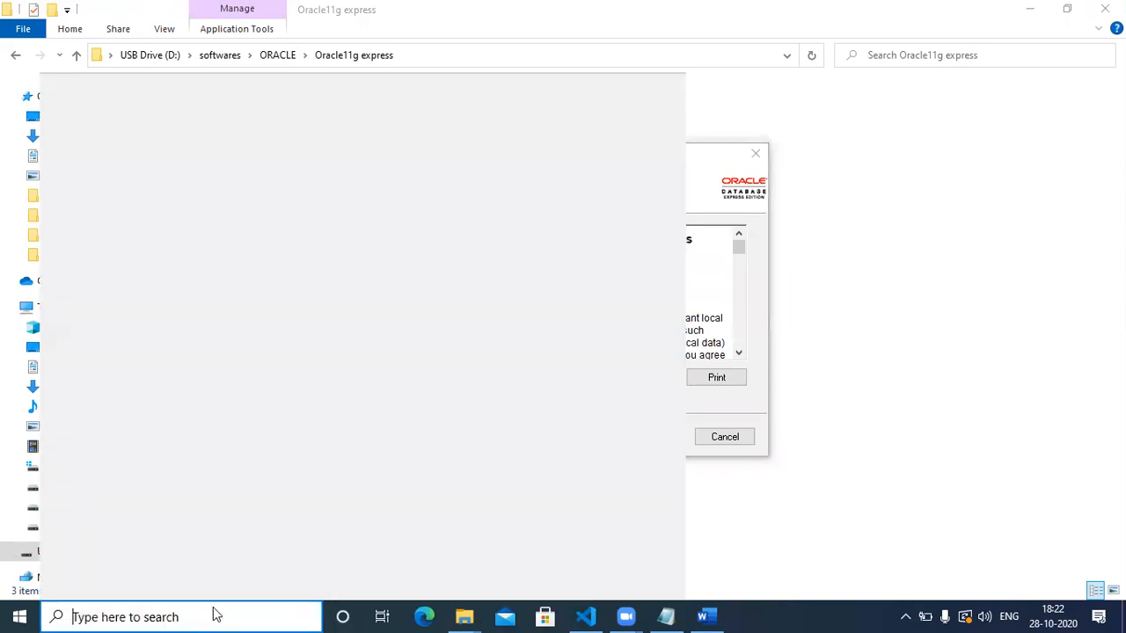
text(sn)
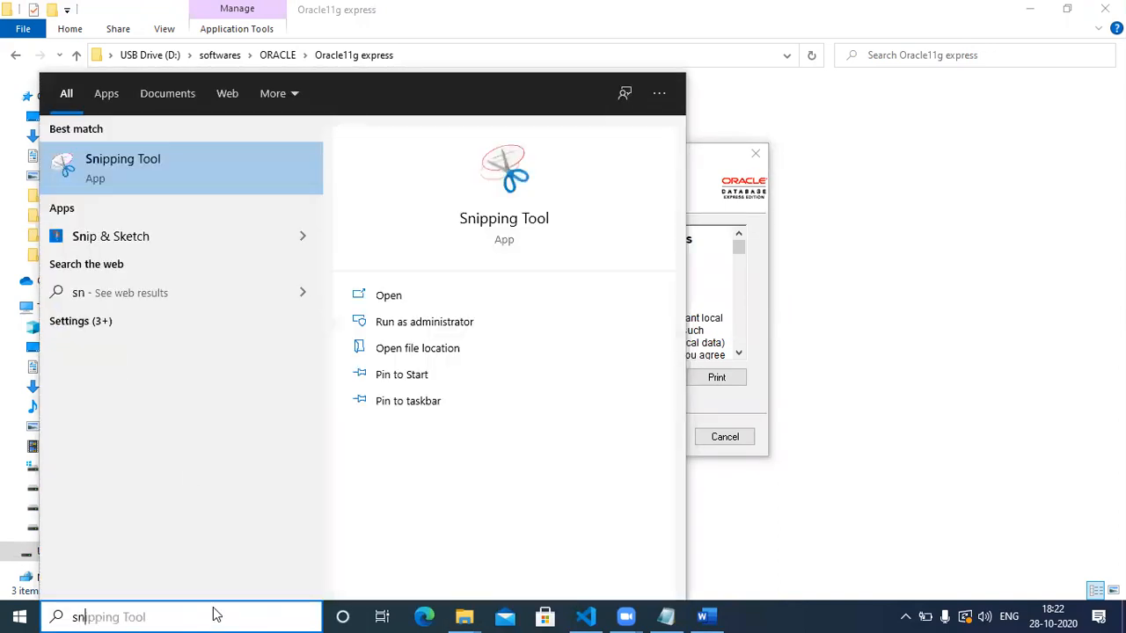
click(188, 181)
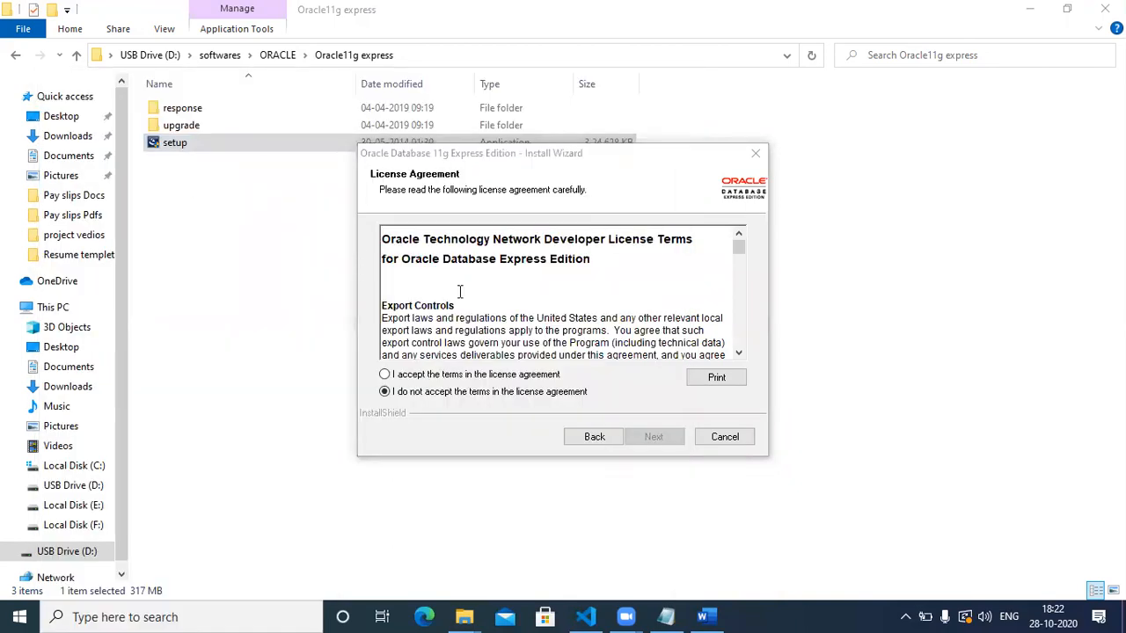
click(473, 198)
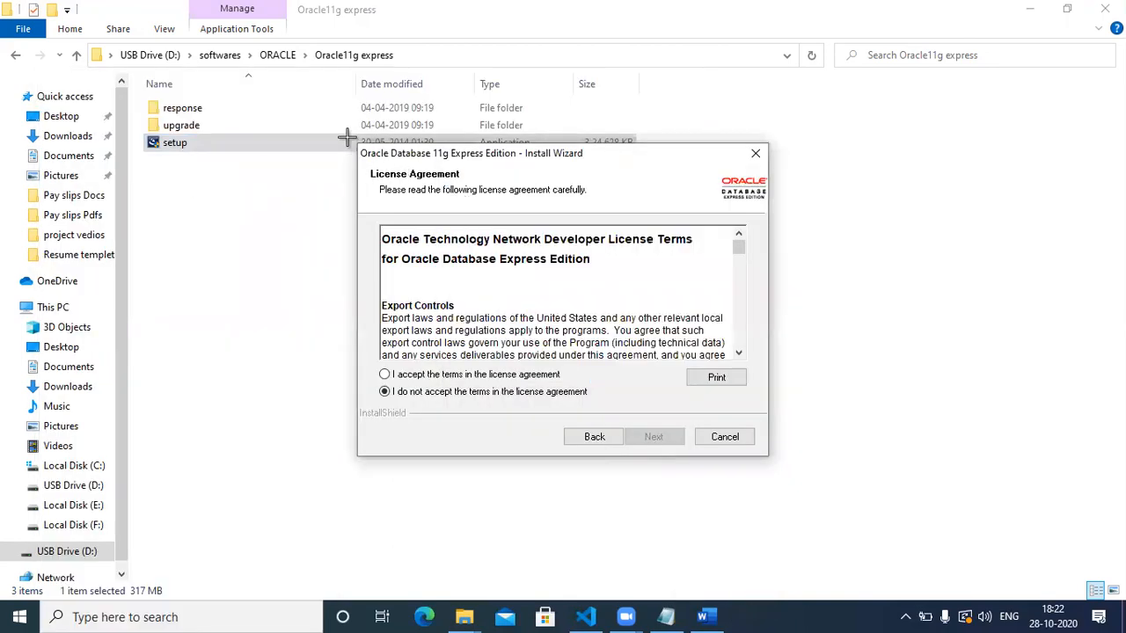
drag(355, 145, 770, 454)
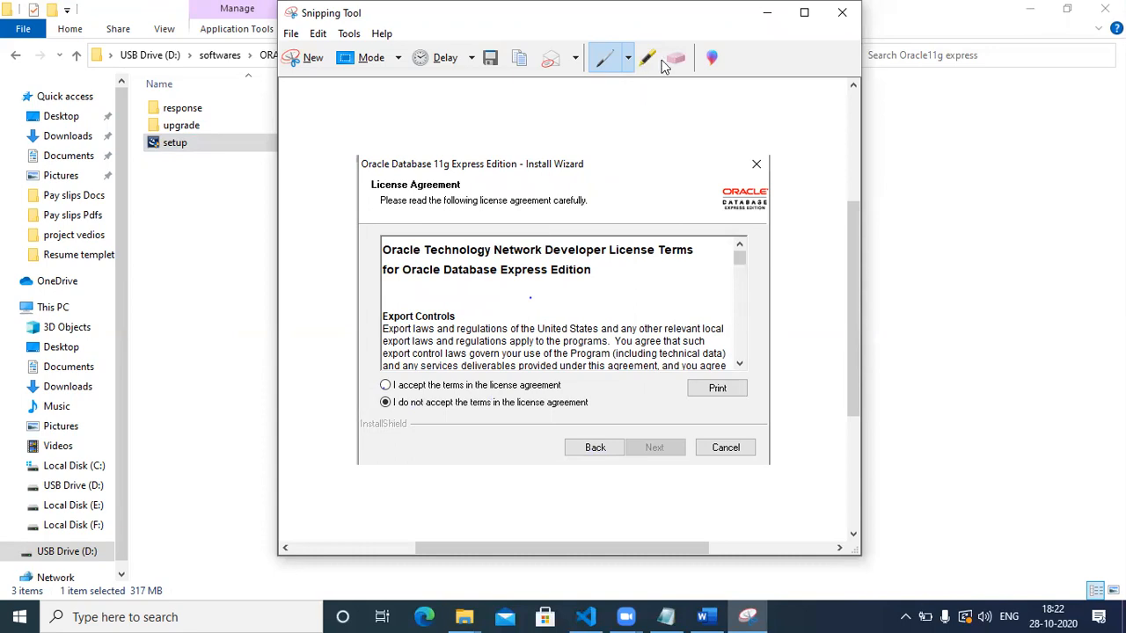
Minimize Snipping Tool and accept the Oracle XE license agreement terms.
click(766, 12)
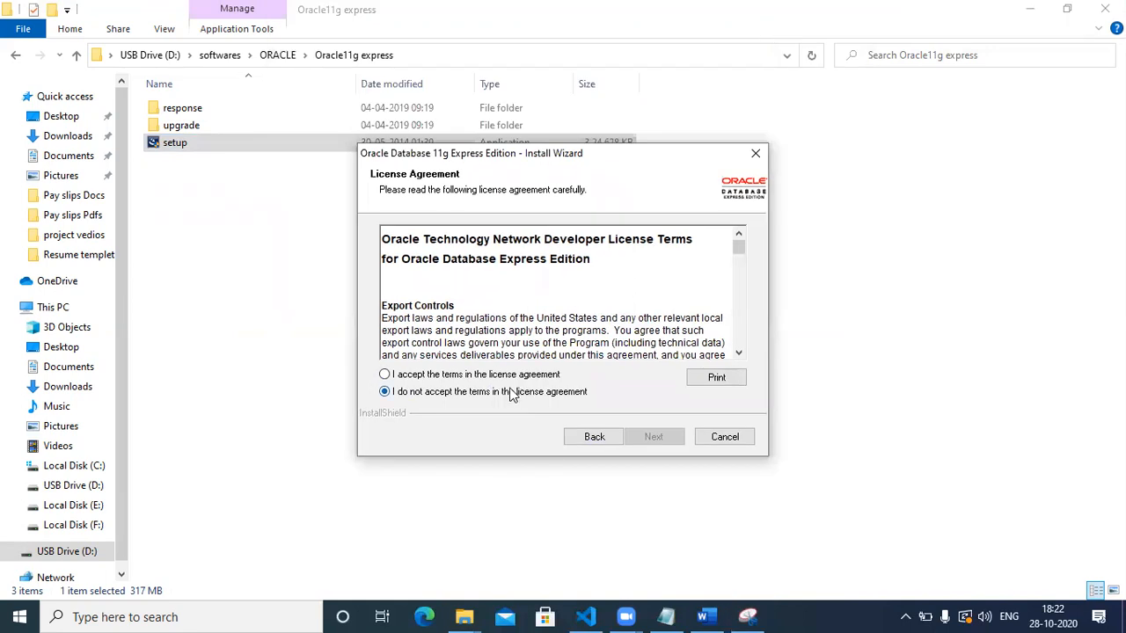
click(479, 375)
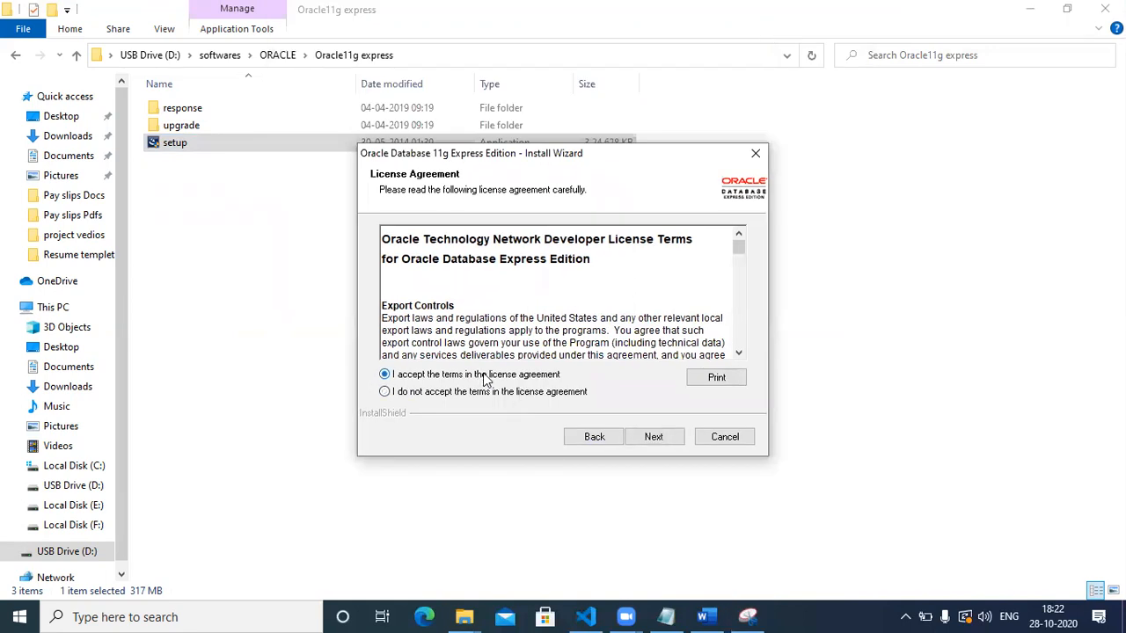
Advance the Oracle installer past the license page, then add a blank line below the screenshot in Word.
click(655, 437)
click(702, 617)
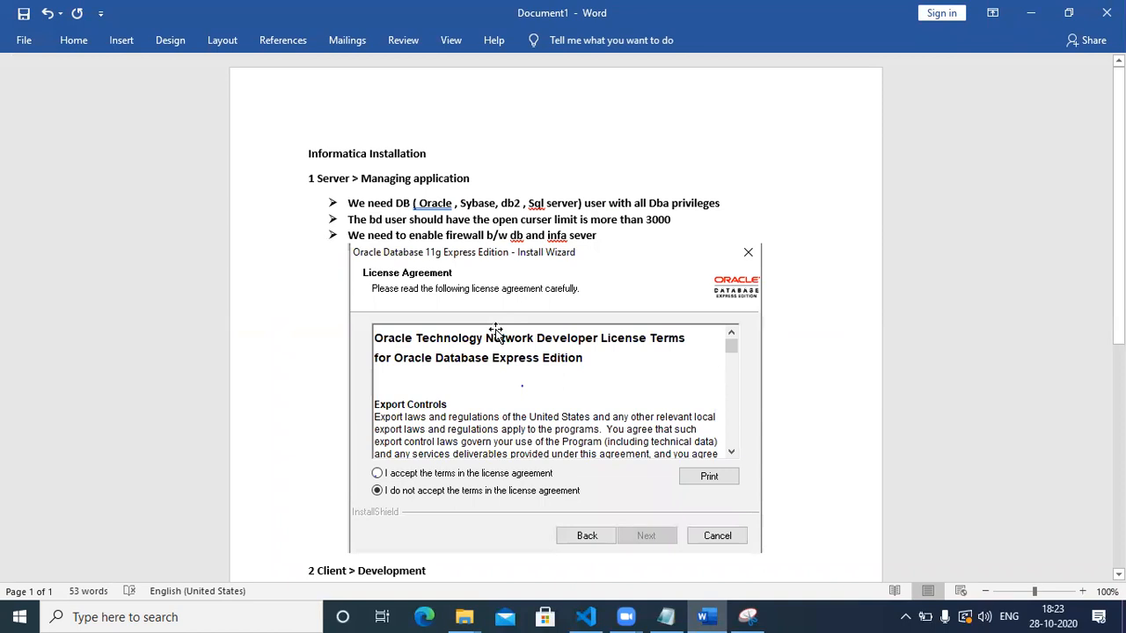
key(Return)
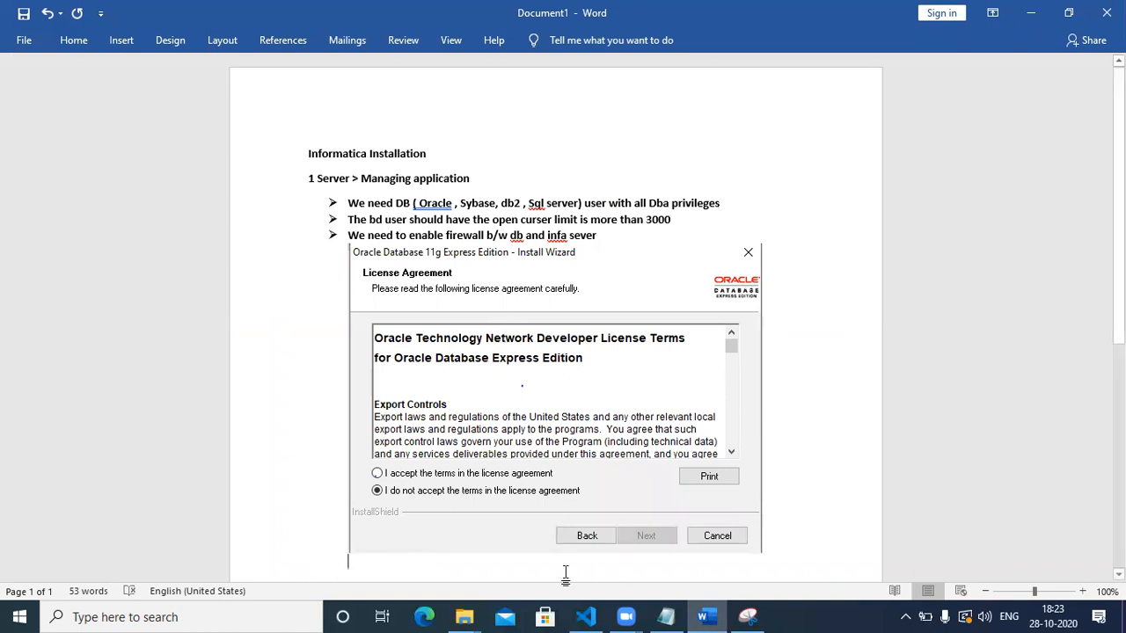
Snip the install wizard's Choose Destination Location page with Snipping Tool.
mouse_move(690, 616)
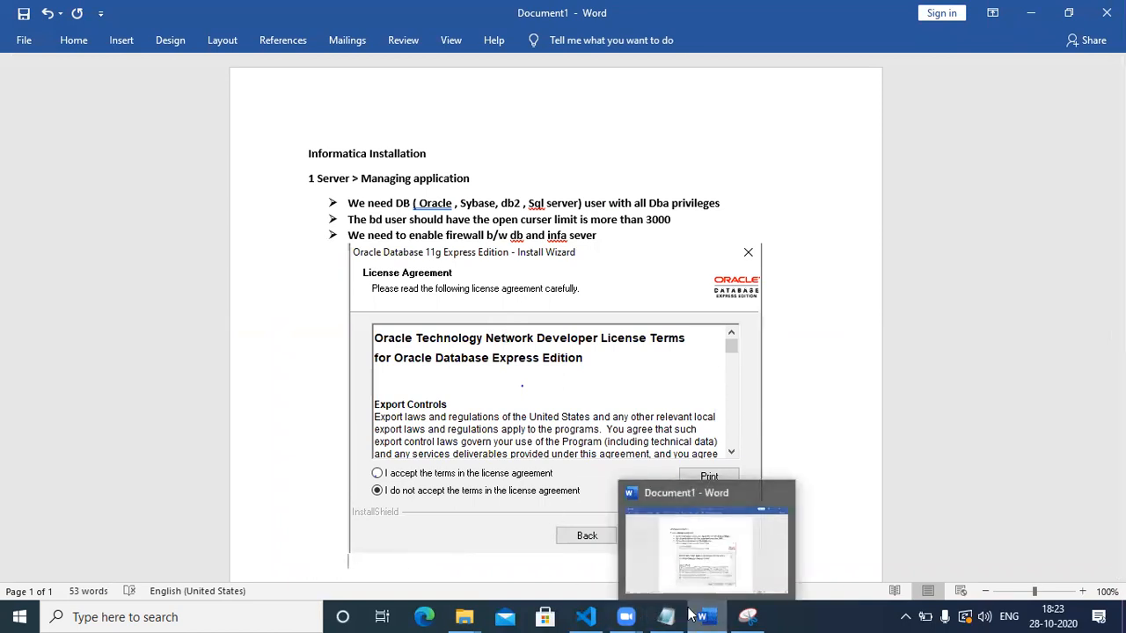
click(1035, 12)
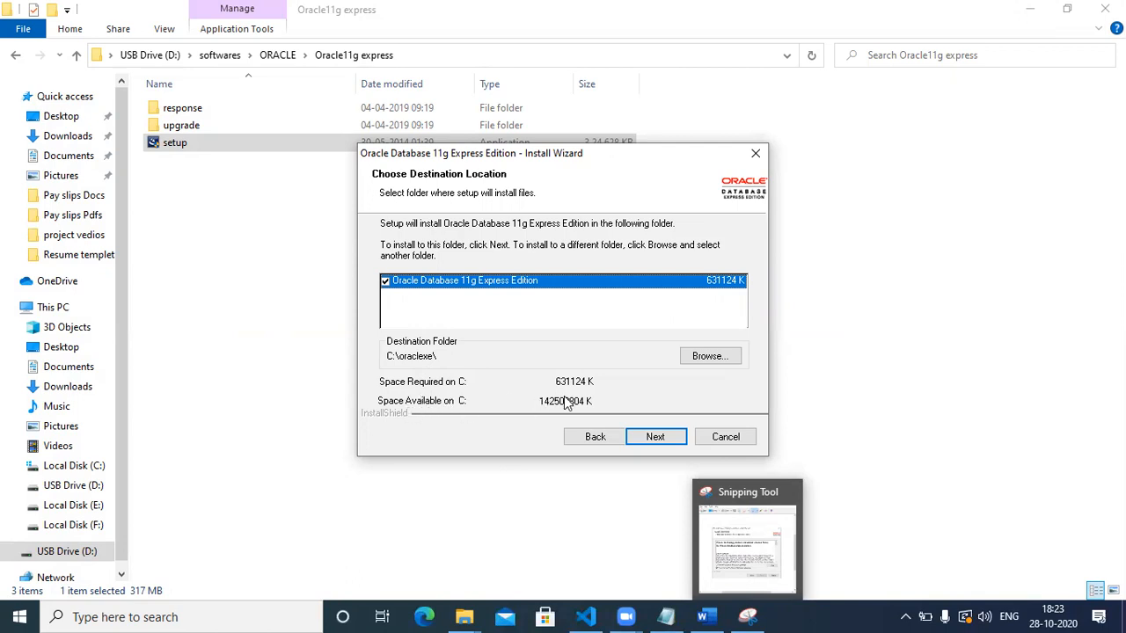
click(749, 616)
click(747, 616)
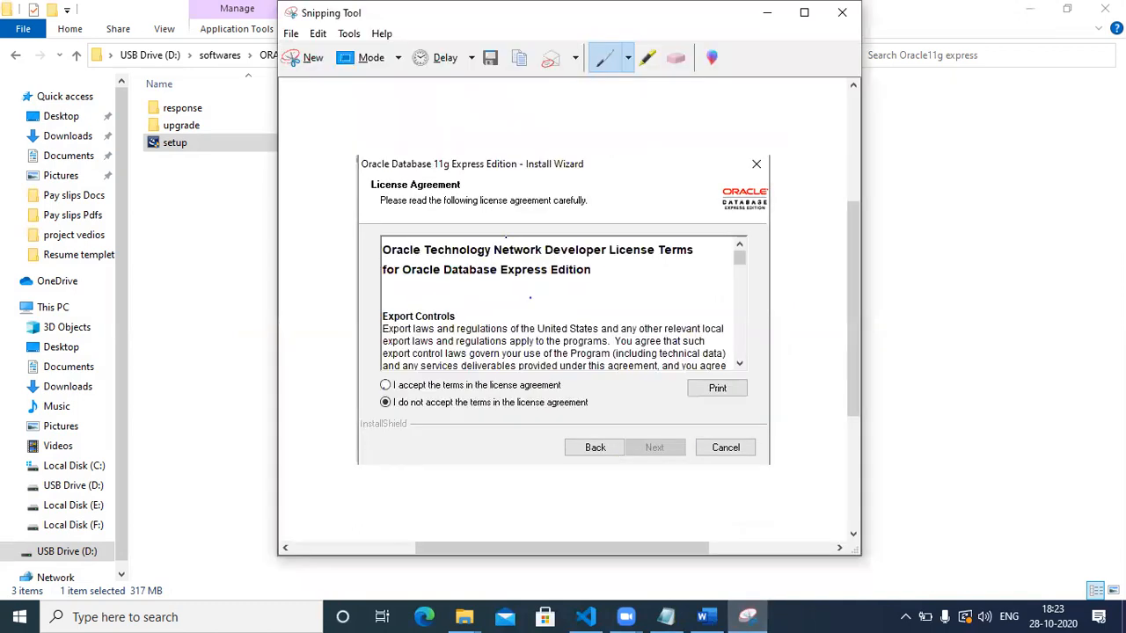
click(304, 59)
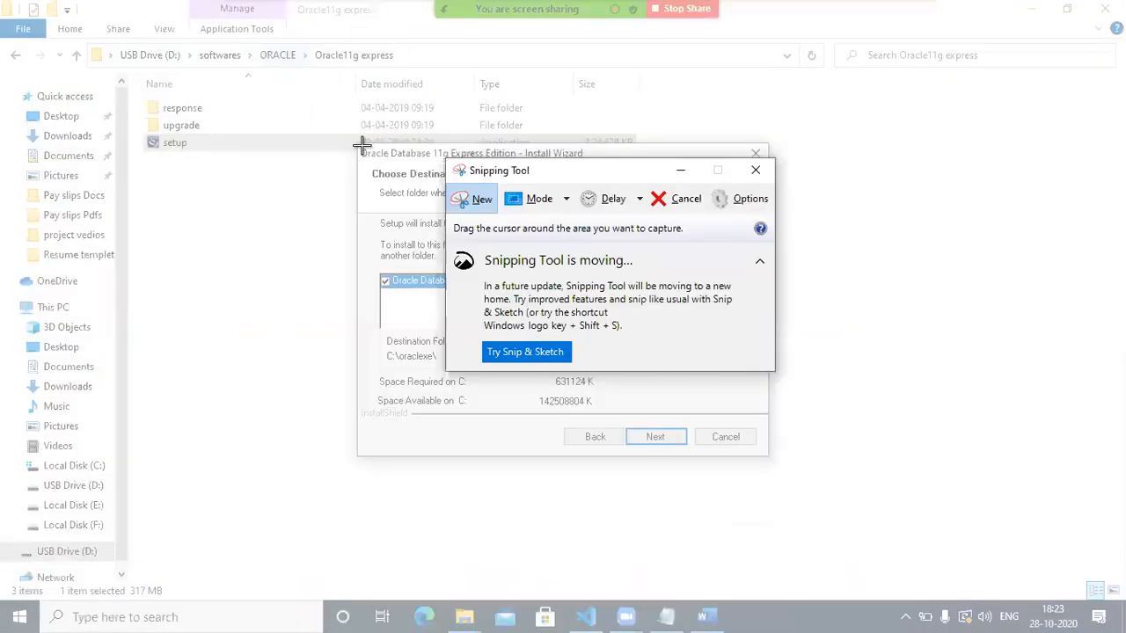
drag(358, 144, 769, 455)
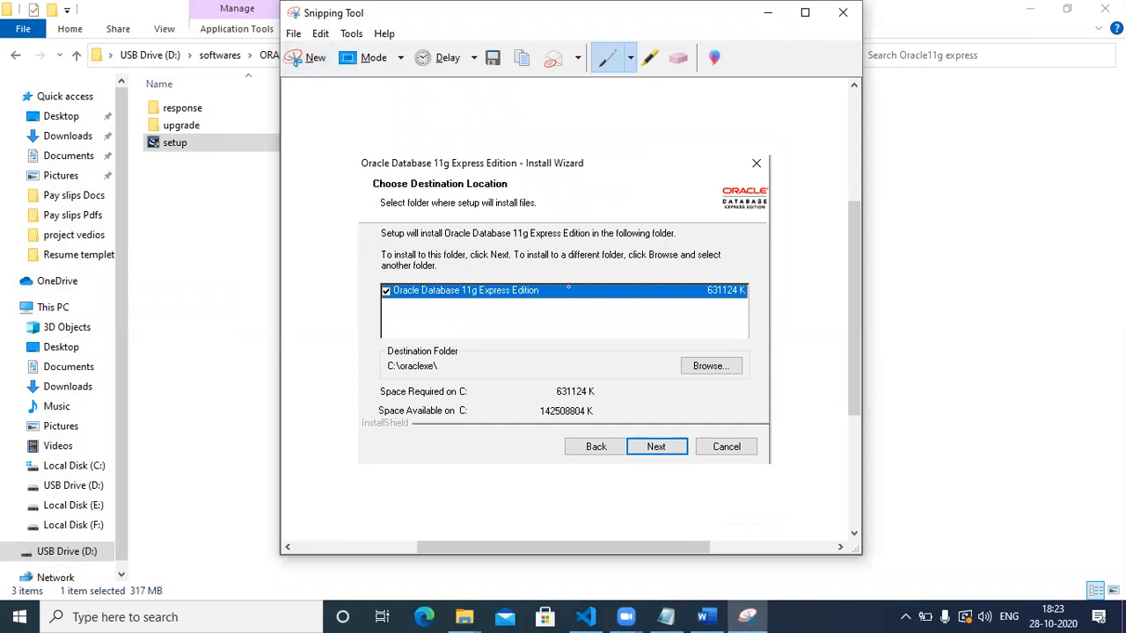
Paste the destination-page screenshot into Word on a new line below the license screenshot.
click(703, 616)
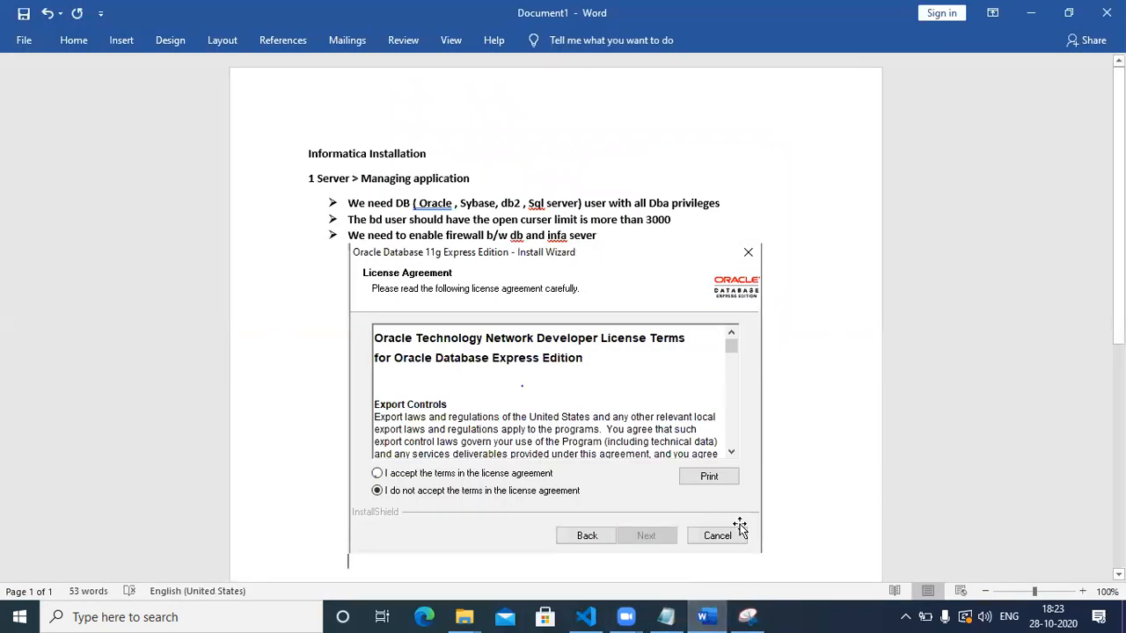
key(Return)
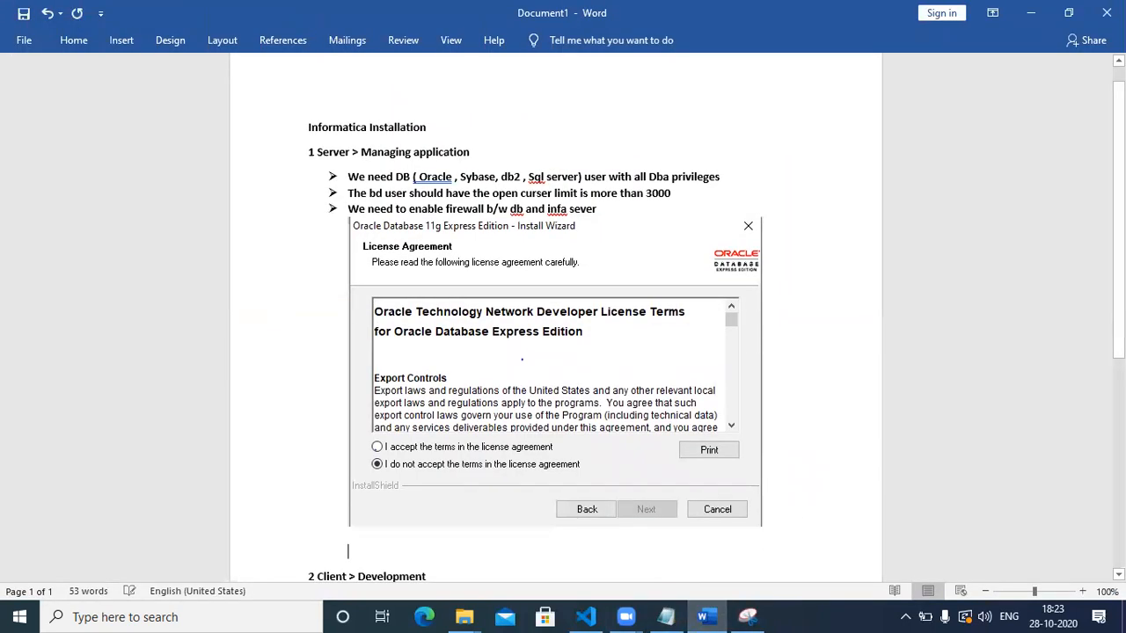
key(ctrl+v)
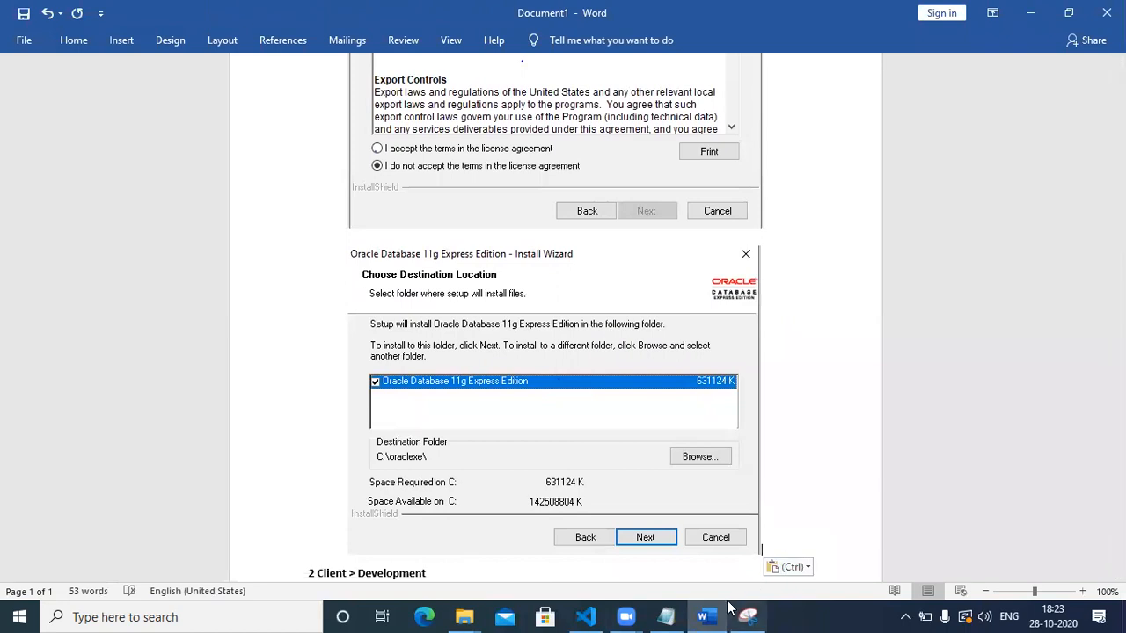
click(1031, 14)
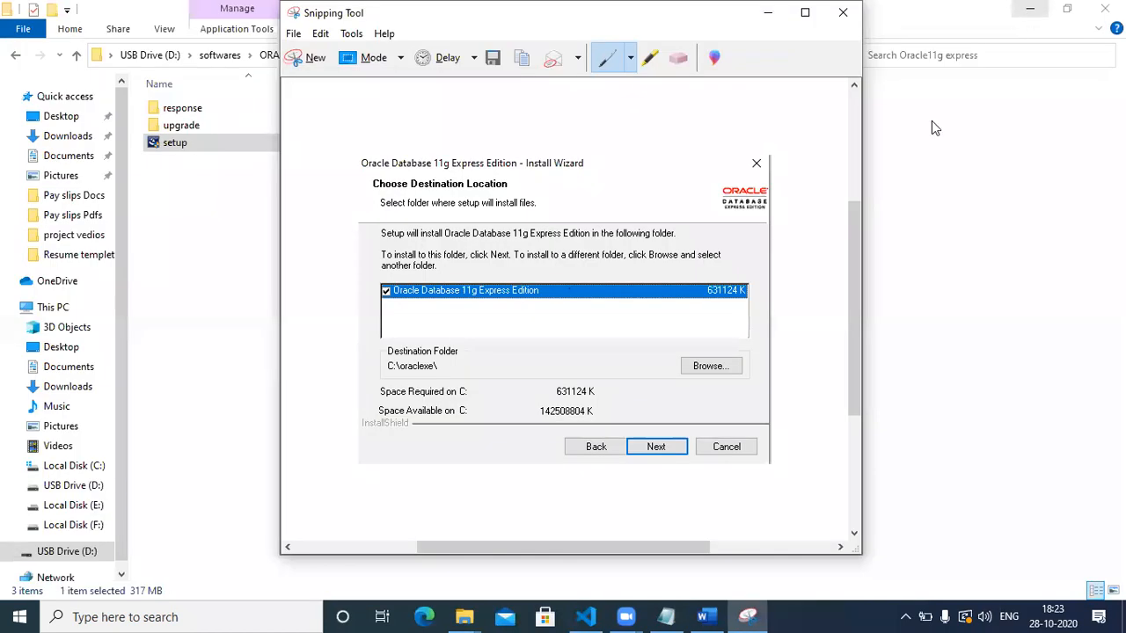
Keep the default C:\oraclexe\ folder, enter and confirm the database password, and start installing.
click(763, 14)
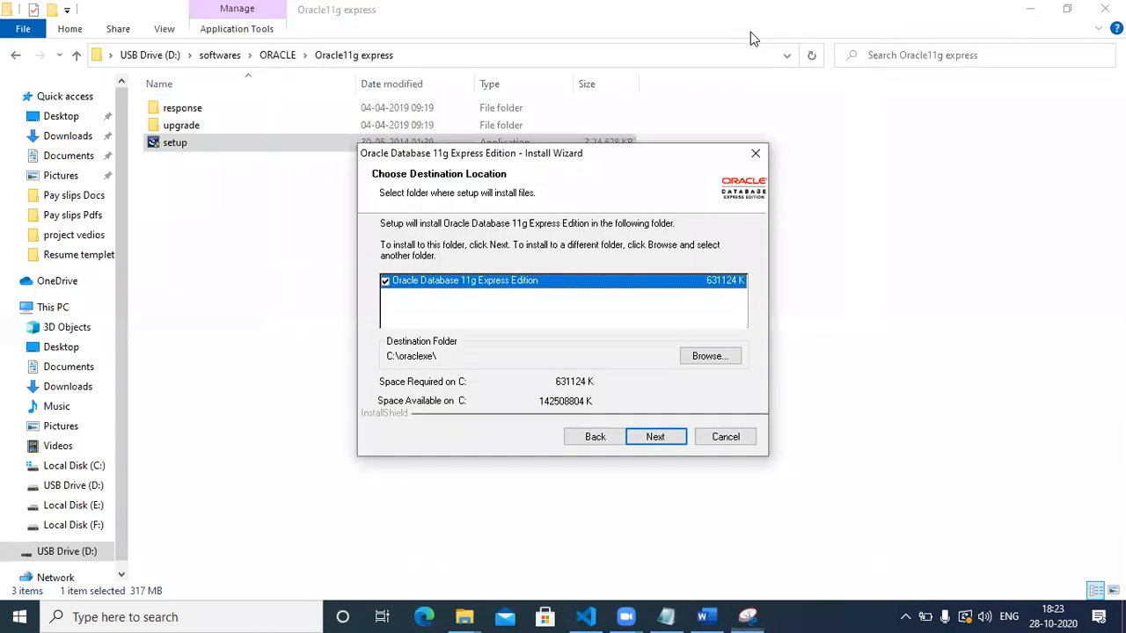
click(651, 439)
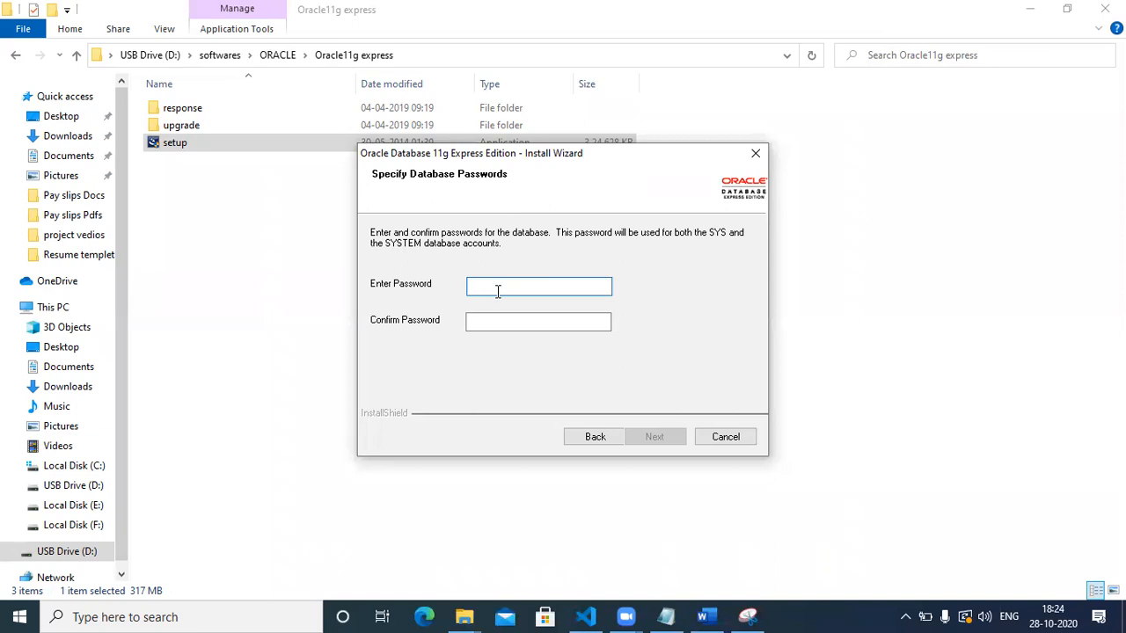
click(488, 319)
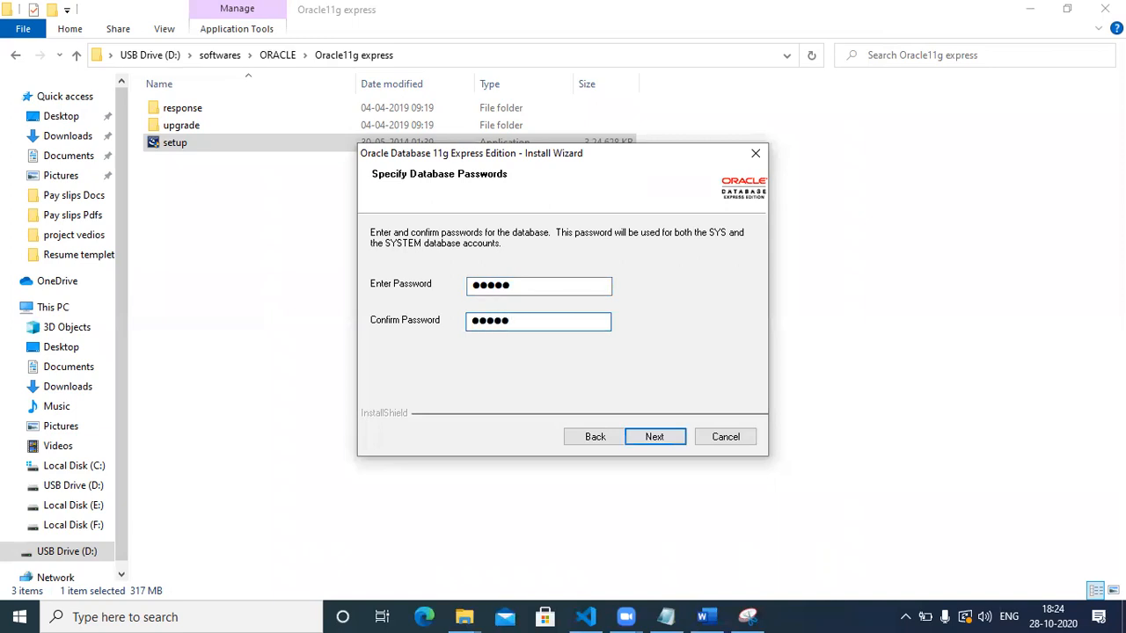
click(660, 440)
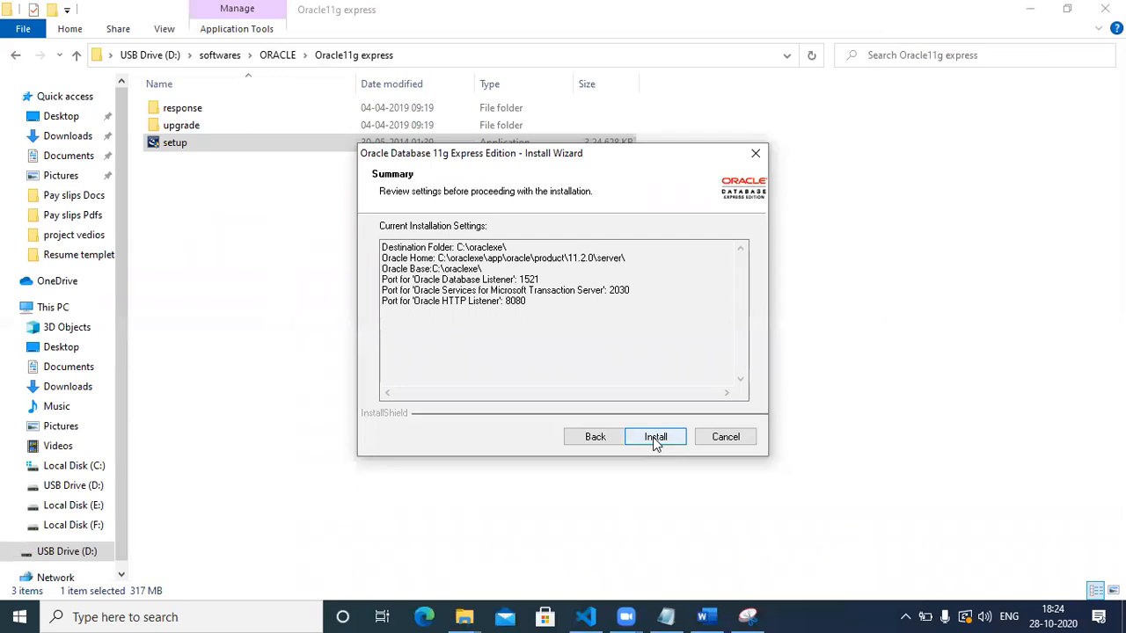
click(655, 439)
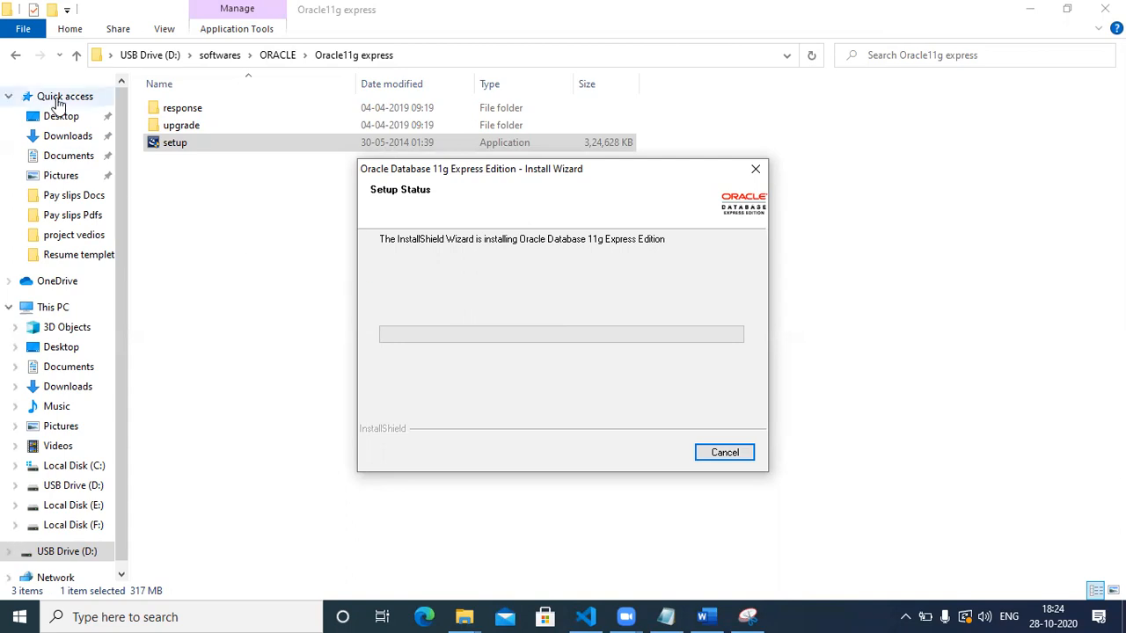
Return to the softwares folder on USB Drive (D:) and check the sqldeveloper folder's contents.
click(13, 58)
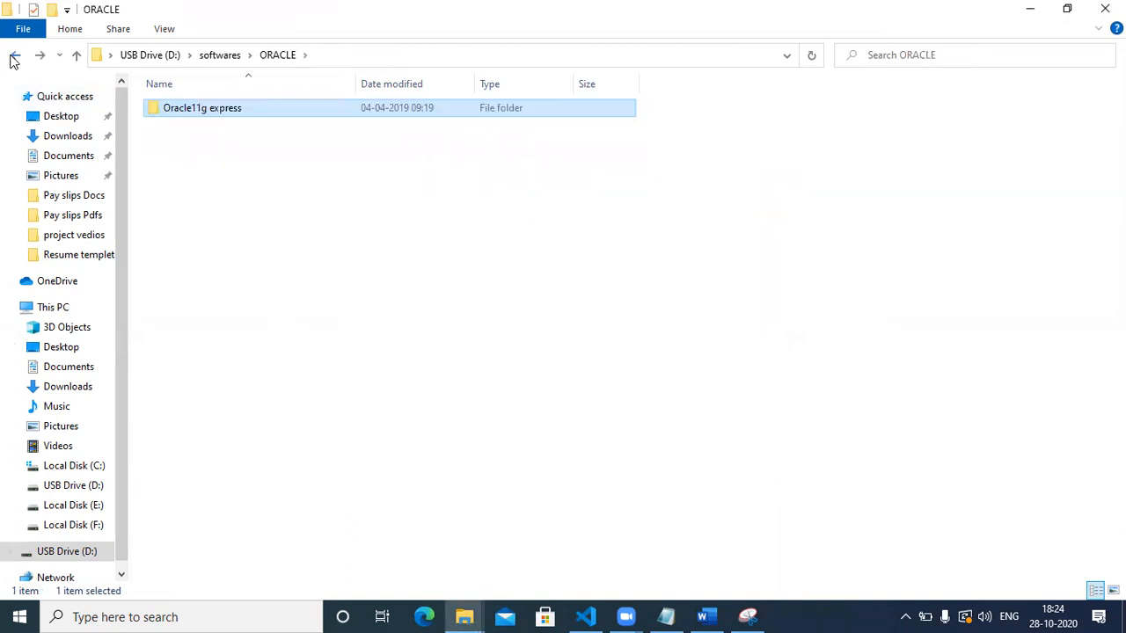
click(14, 58)
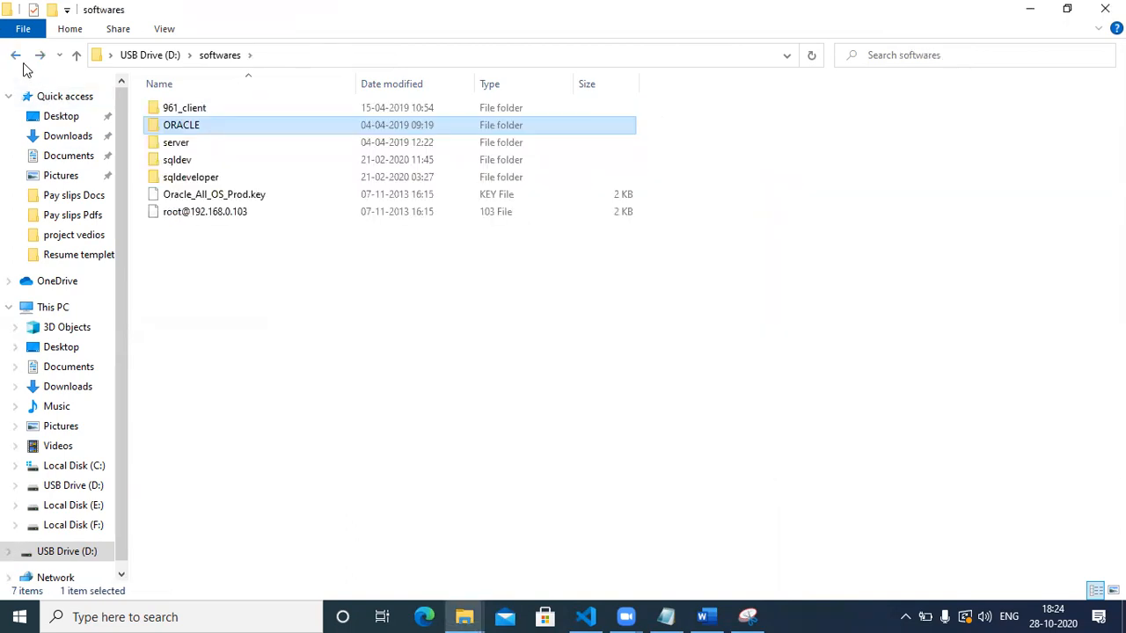
double_click(220, 177)
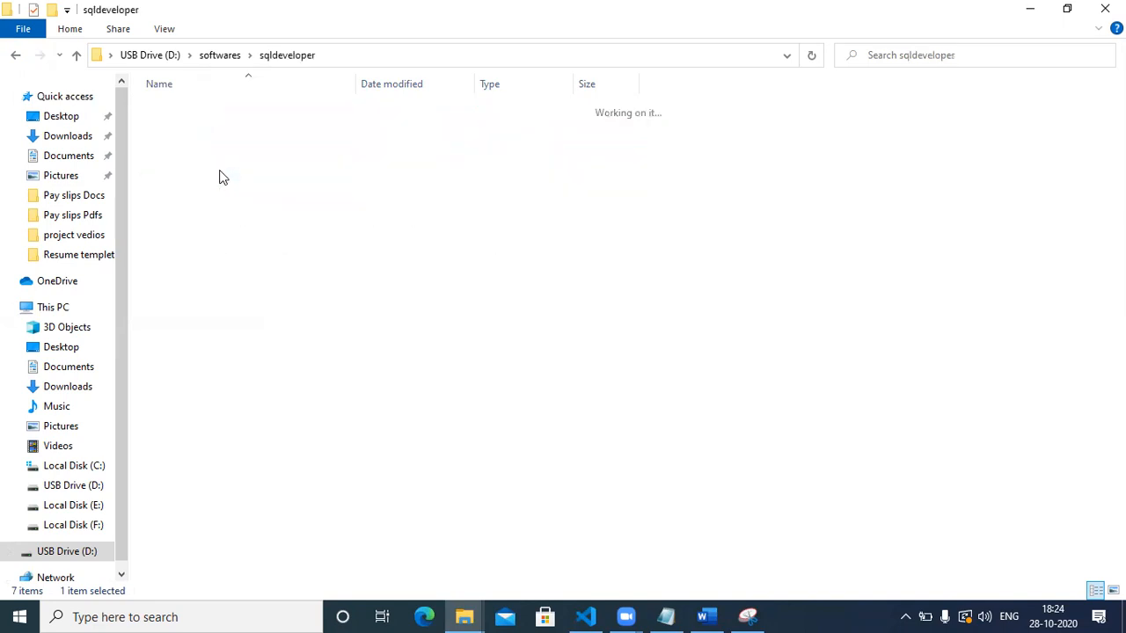
click(78, 58)
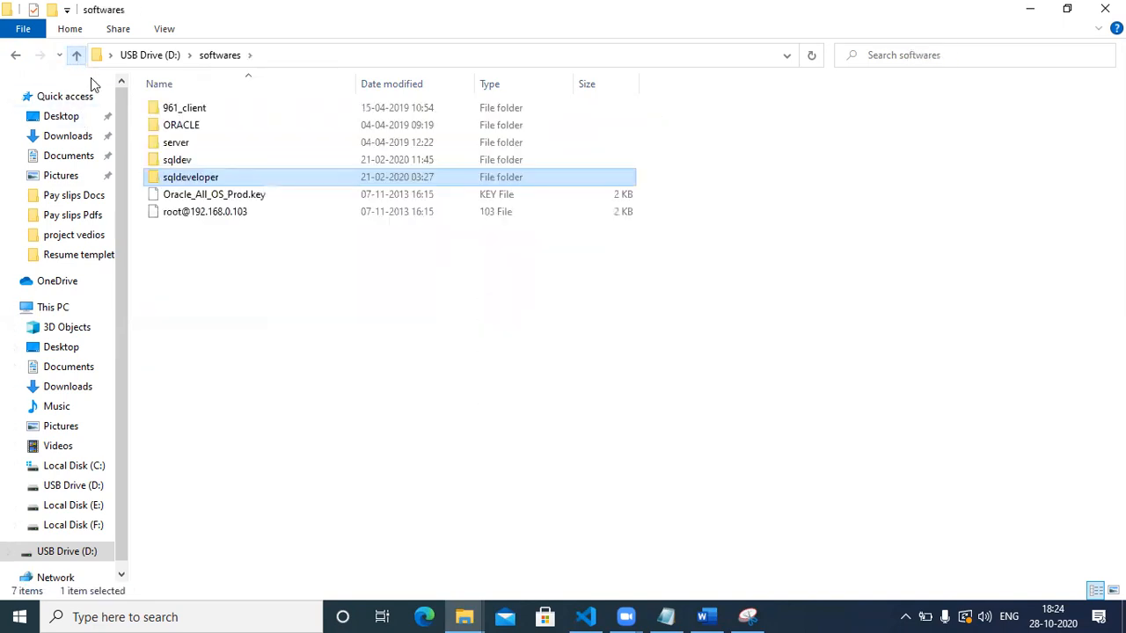
click(251, 176)
double_click(250, 177)
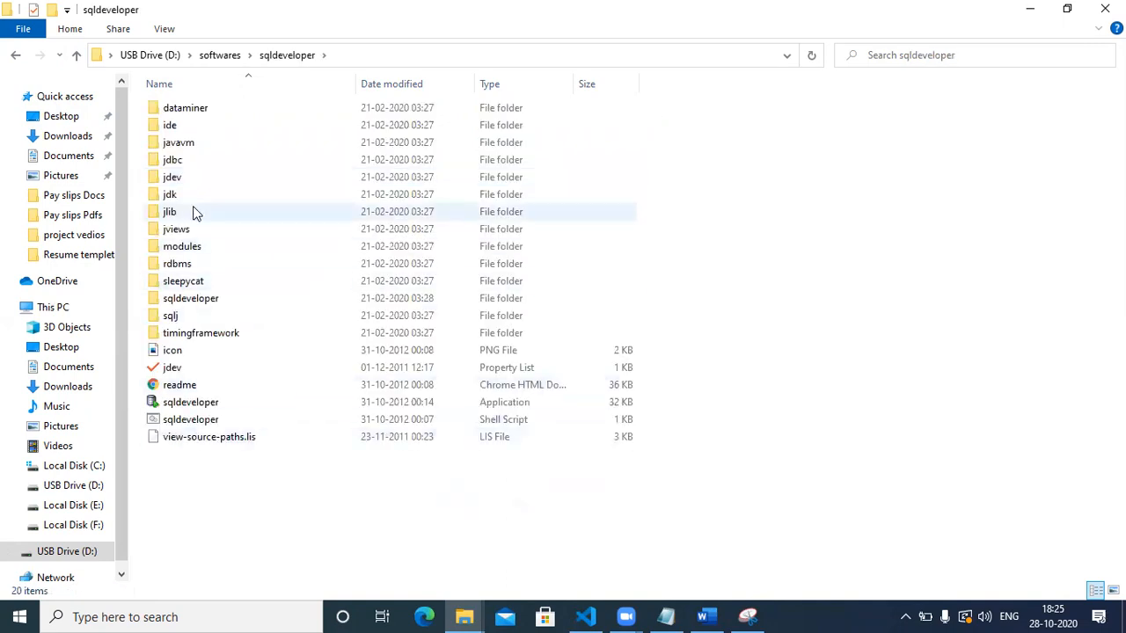
click(17, 55)
Copy the sqldeveloper folder to the clipboard.
right_click(207, 177)
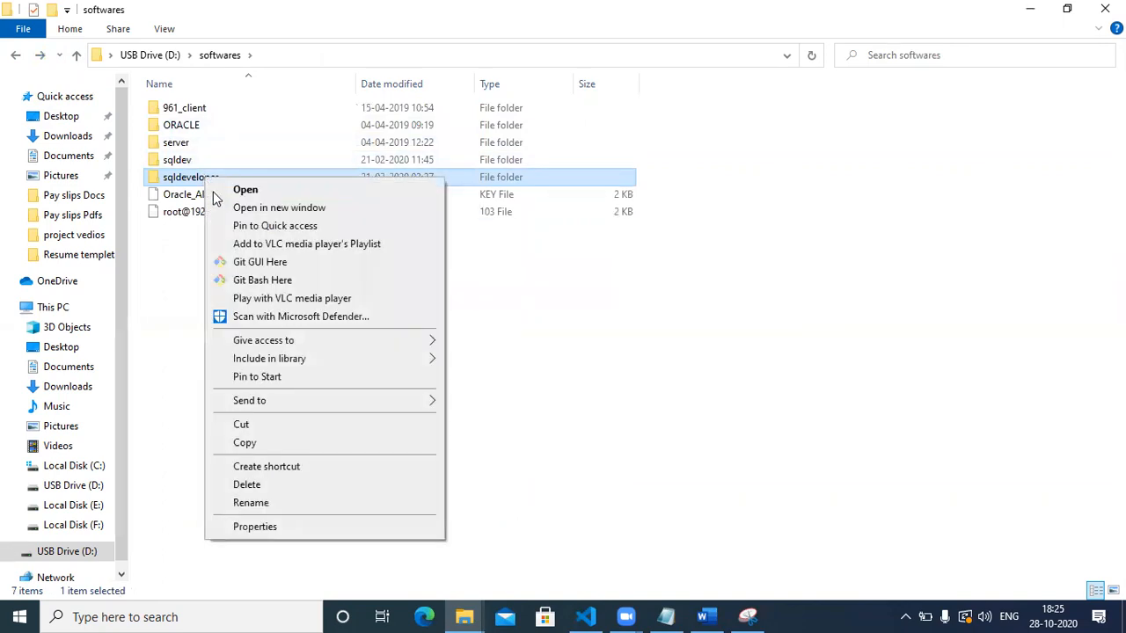
click(284, 443)
right_click(231, 178)
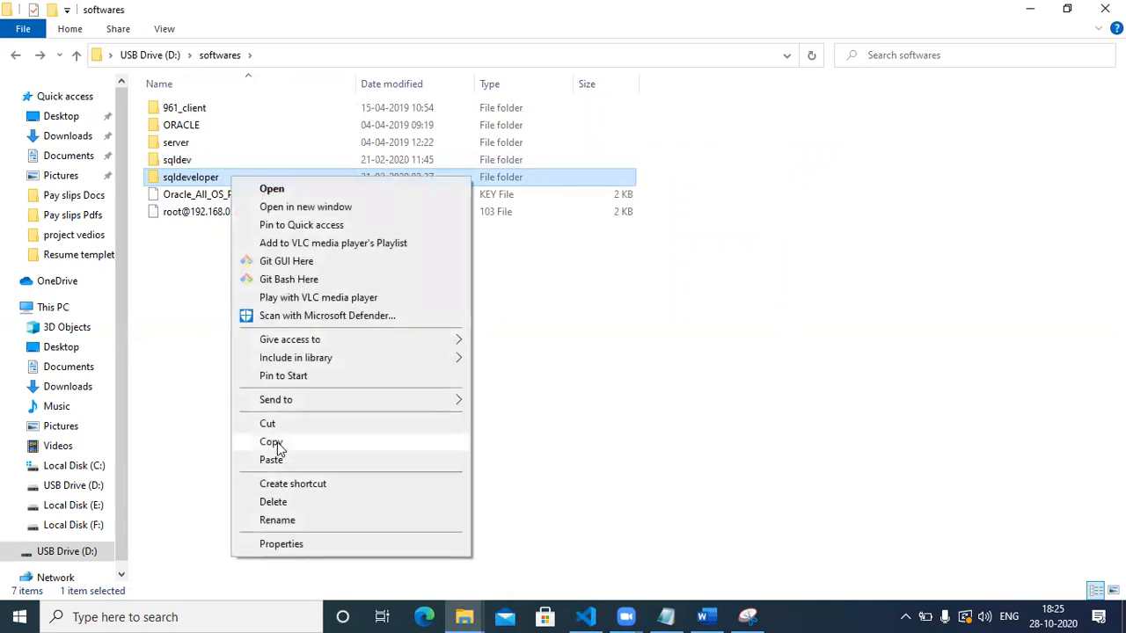
click(277, 444)
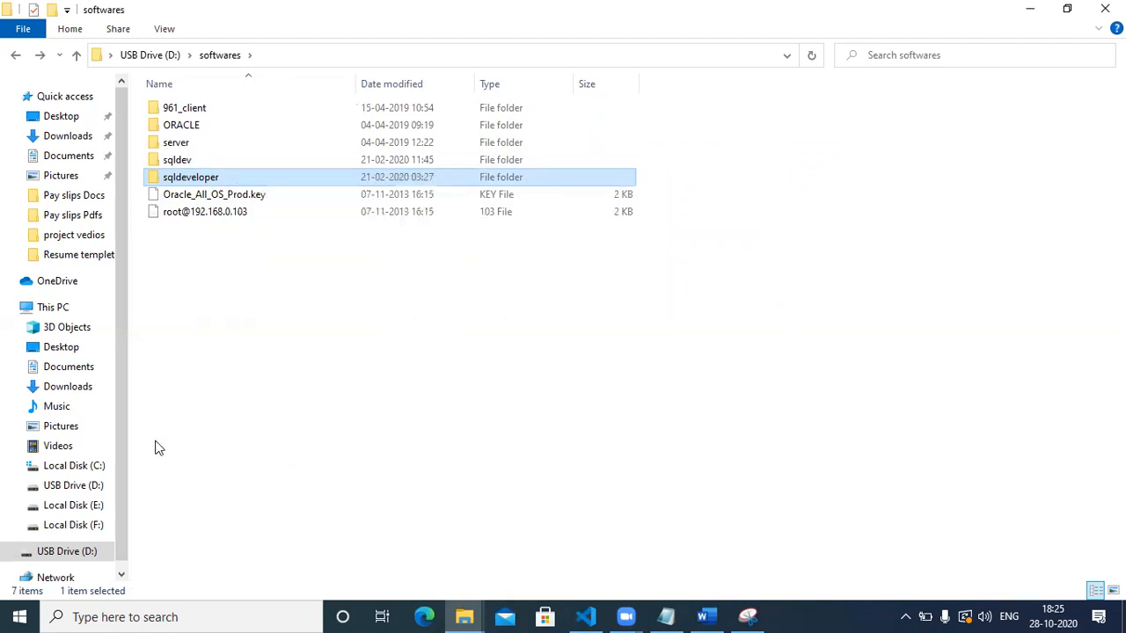
Paste the sqldeveloper folder into Local Disk (C:) and let the 1,980-item copy finish.
click(55, 467)
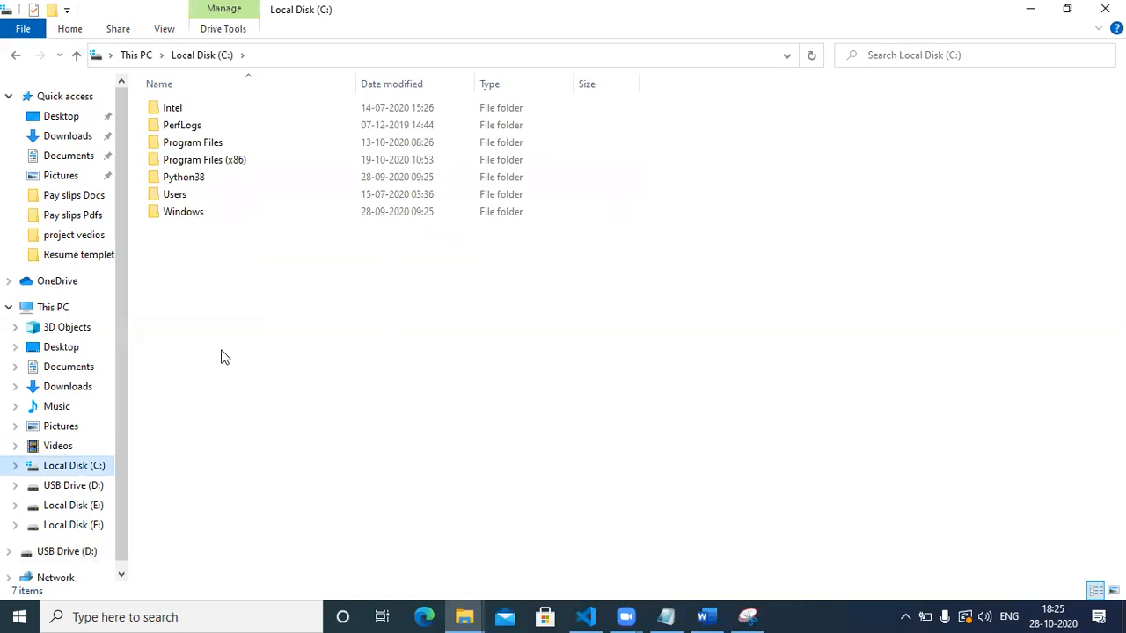
key(ctrl+v)
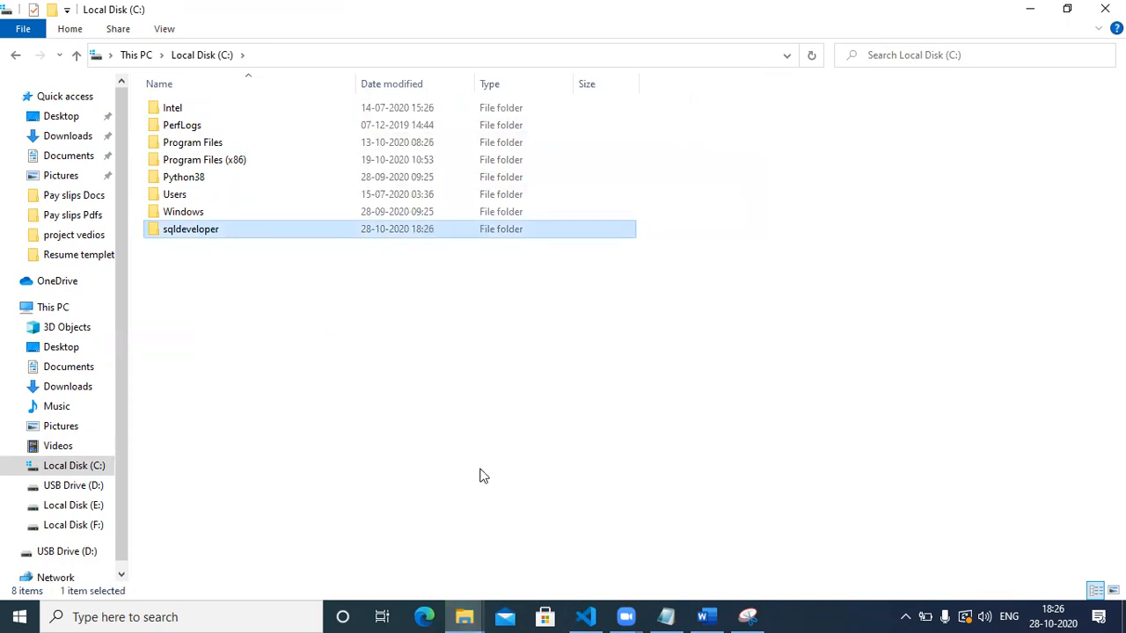
click(461, 616)
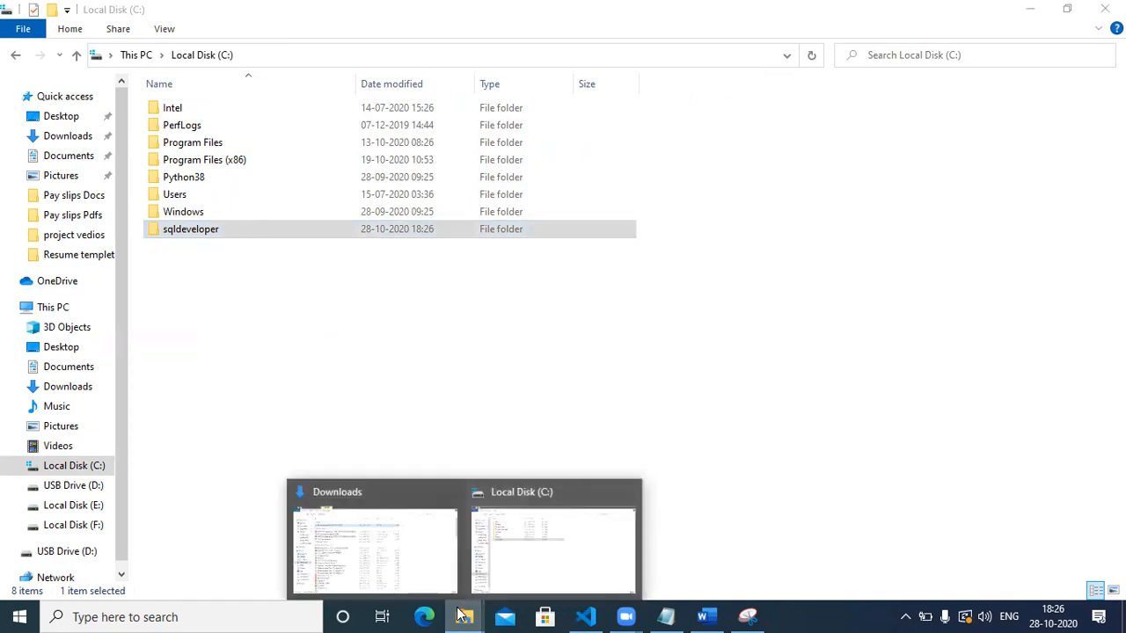
Send the sqldeveloper application in C:\sqldeveloper to the Desktop as a shortcut, then close Explorer.
click(393, 346)
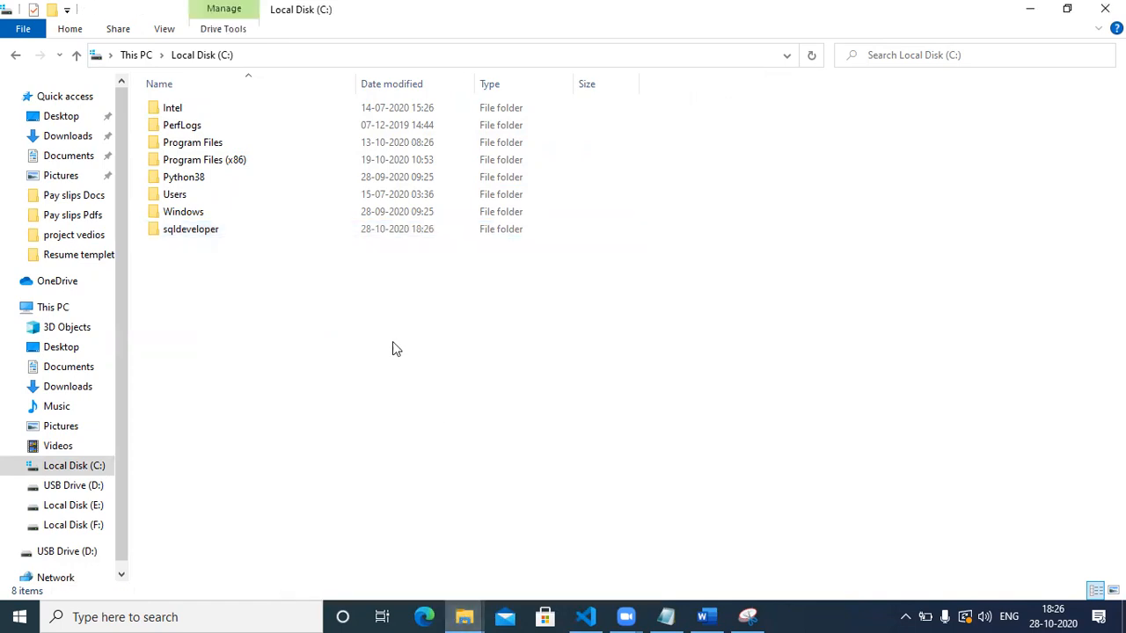
click(66, 468)
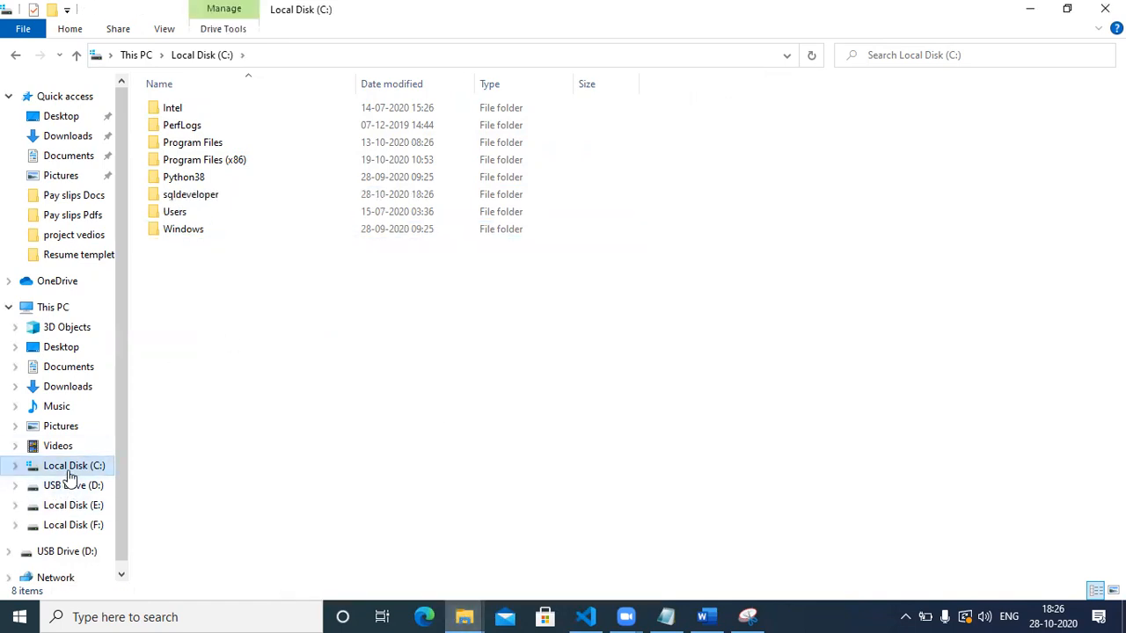
double_click(205, 198)
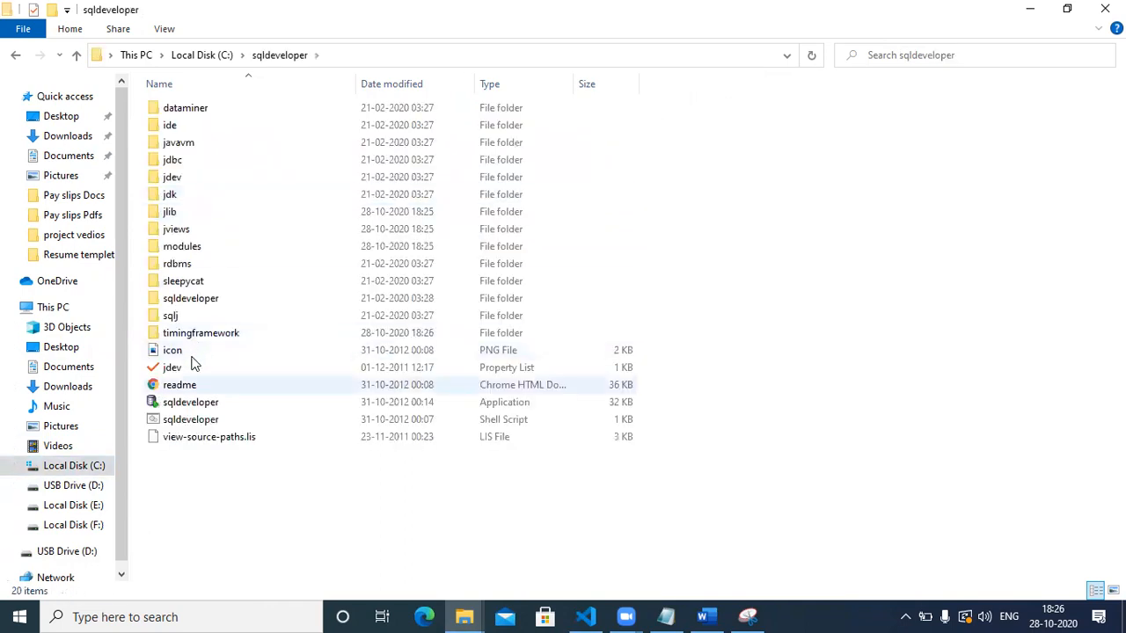
click(193, 405)
double_click(194, 405)
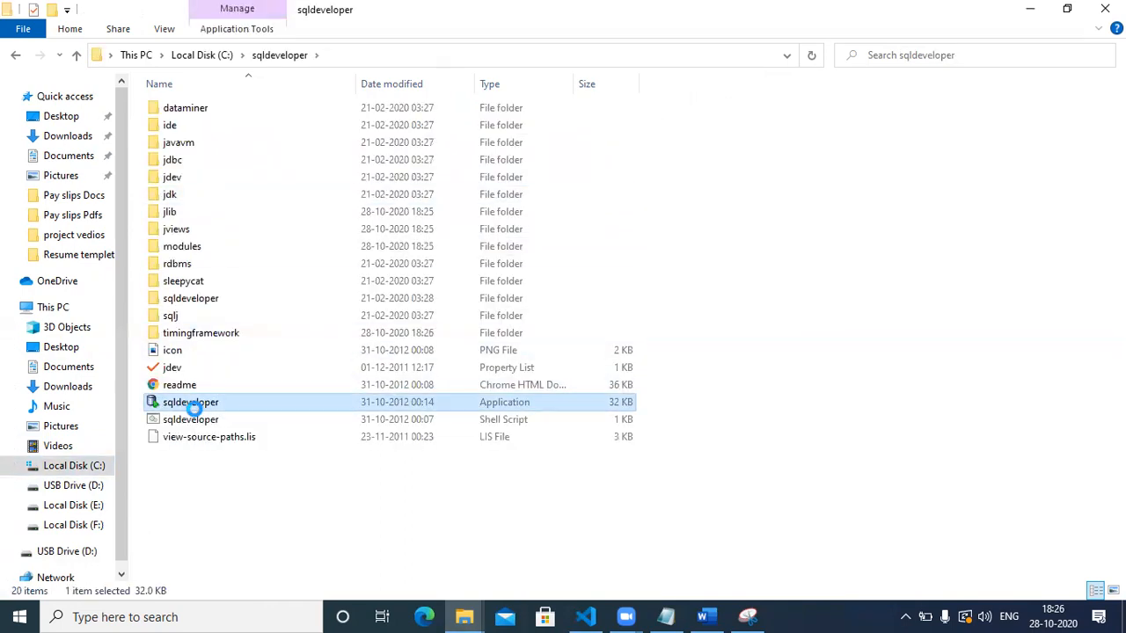
right_click(193, 406)
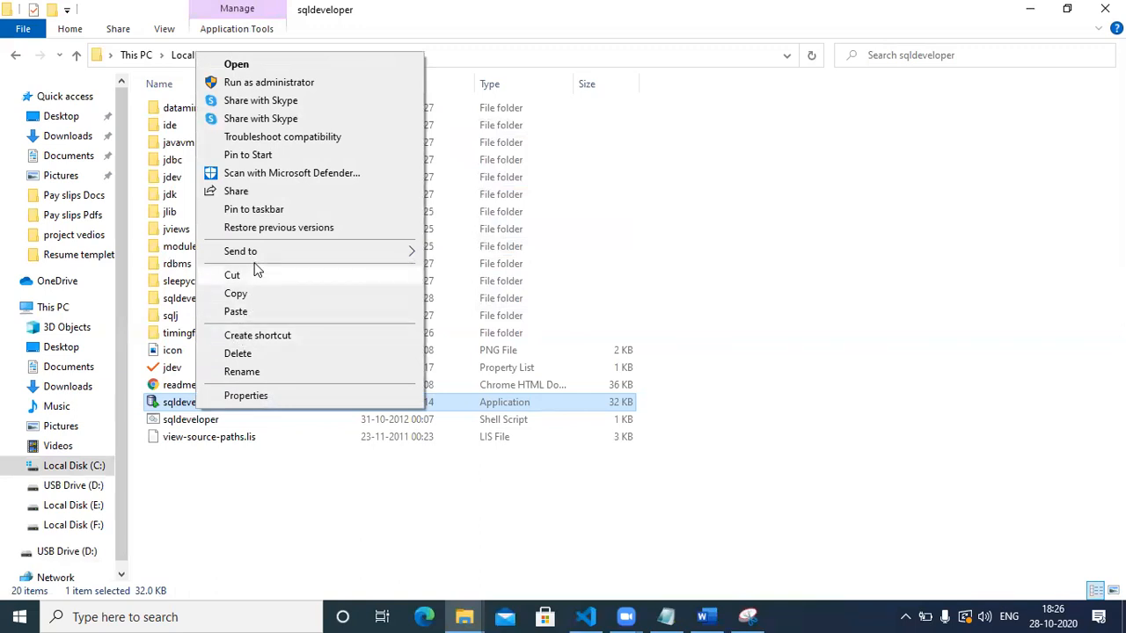
mouse_move(254, 254)
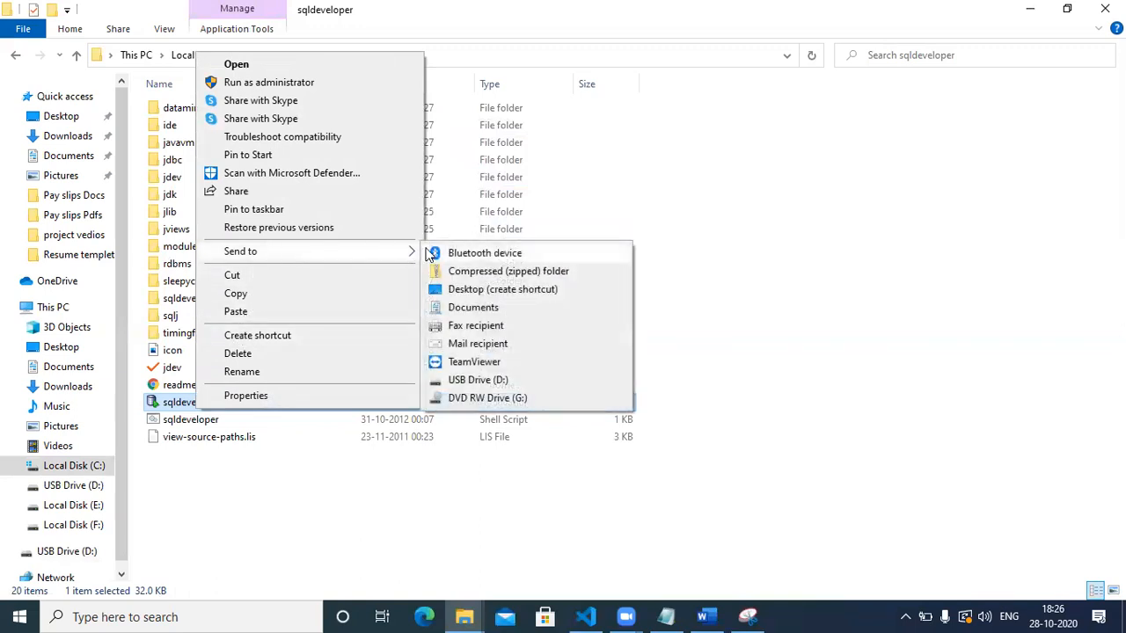
click(478, 293)
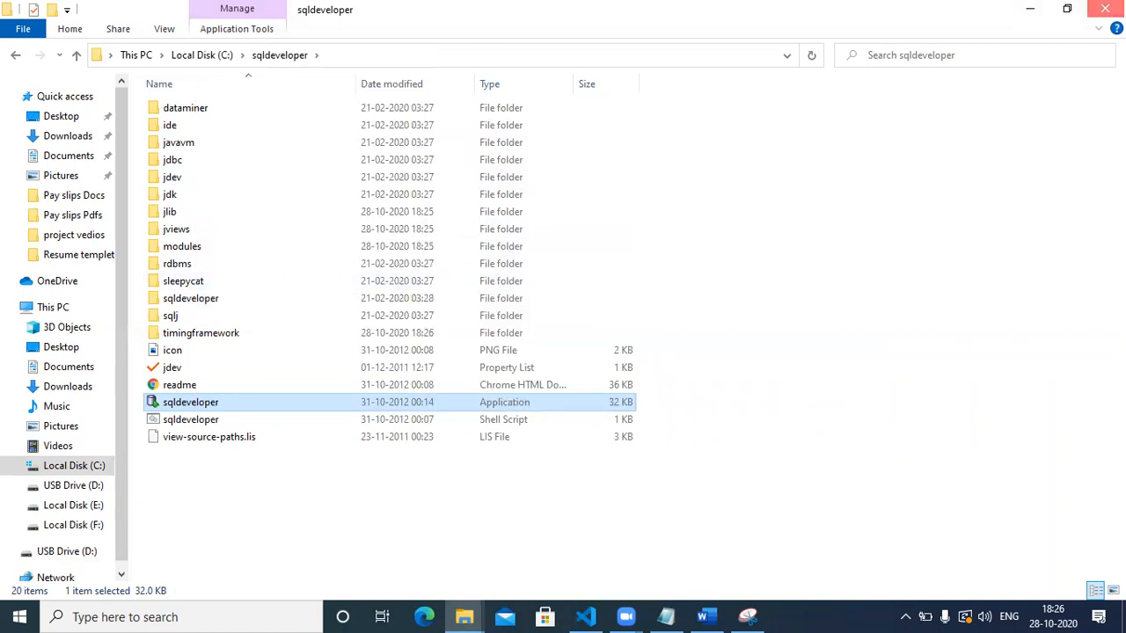
click(1105, 8)
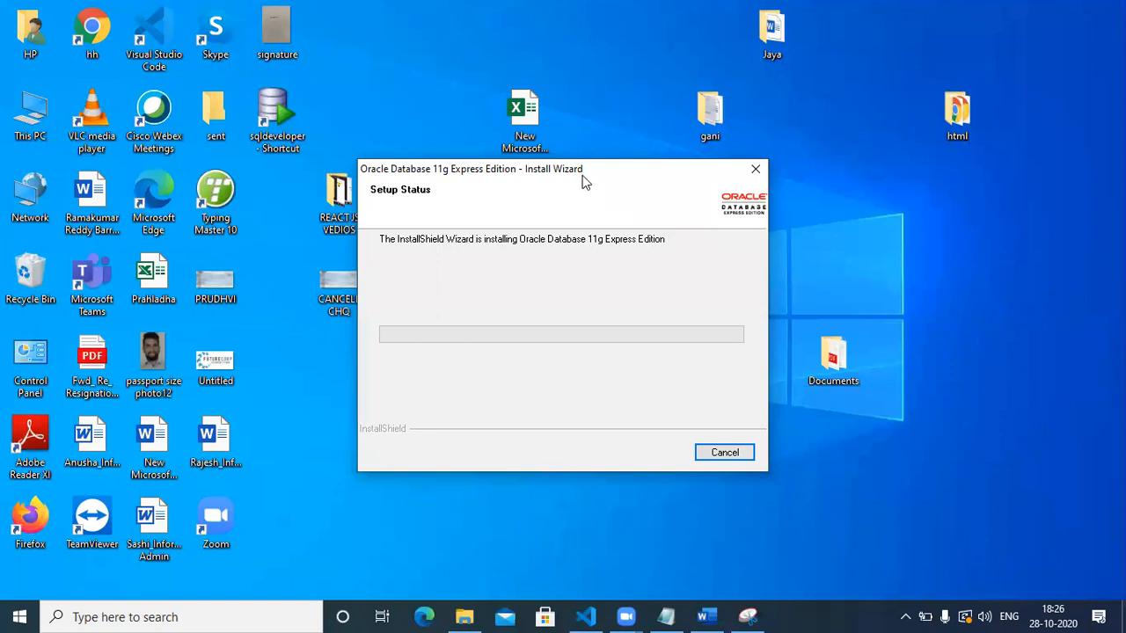
Move the installer window aside to reveal the desktop shortcut, then back to the centre.
drag(585, 180, 939, 294)
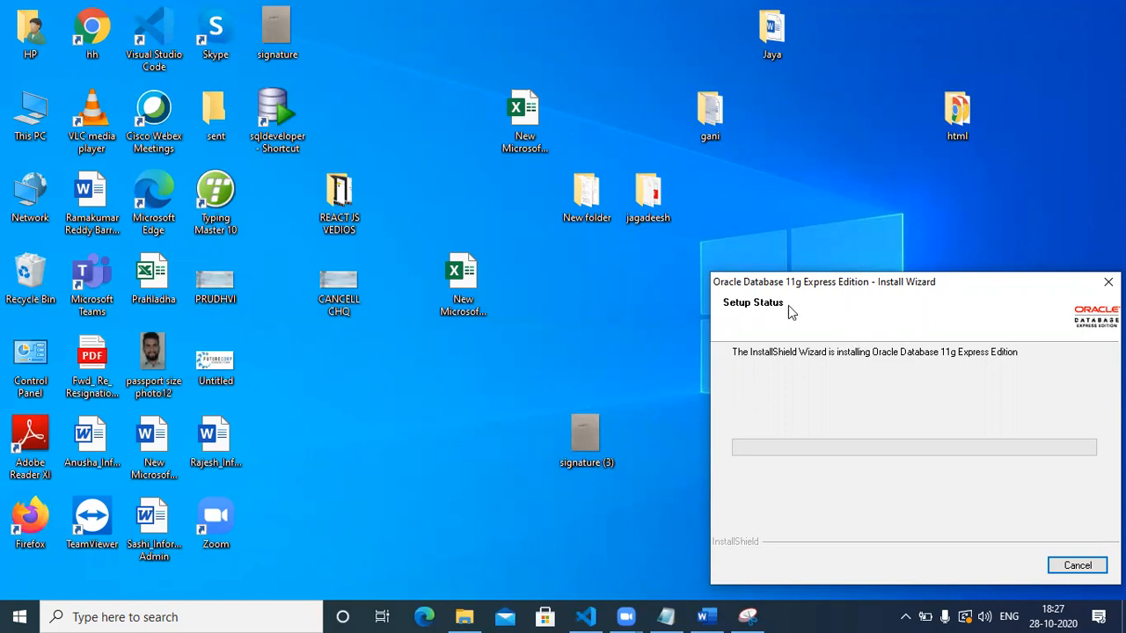
drag(915, 287, 618, 280)
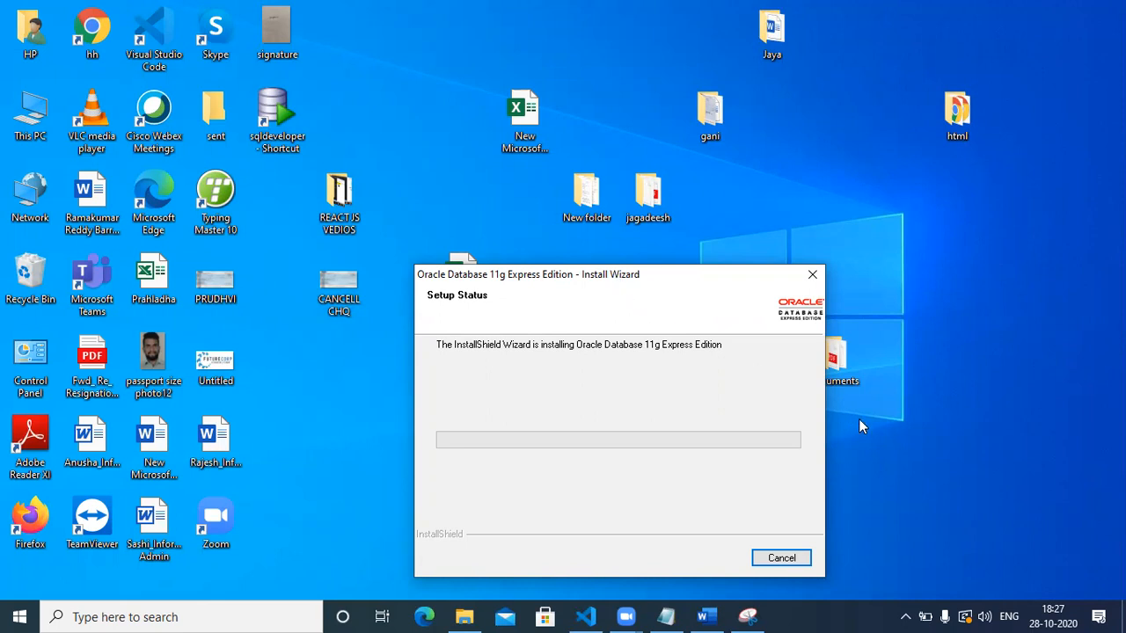
Scroll the Word notes to the top and select 'user' and '3000' in the first bullets.
click(699, 615)
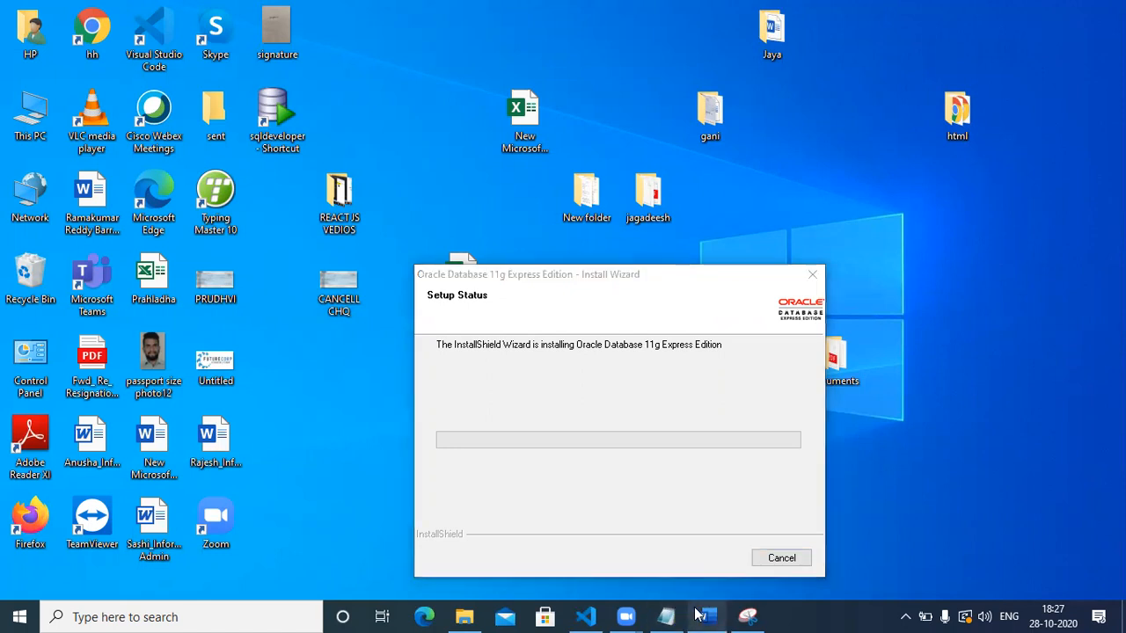
scroll(440, 231, up, 4)
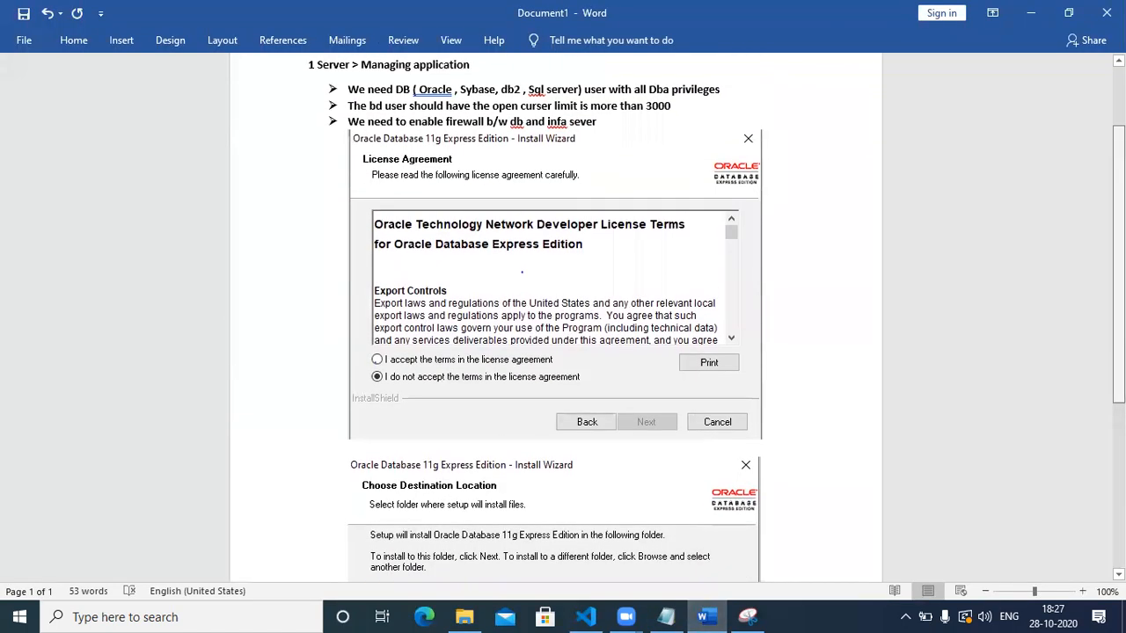
scroll(593, 164, up, 3)
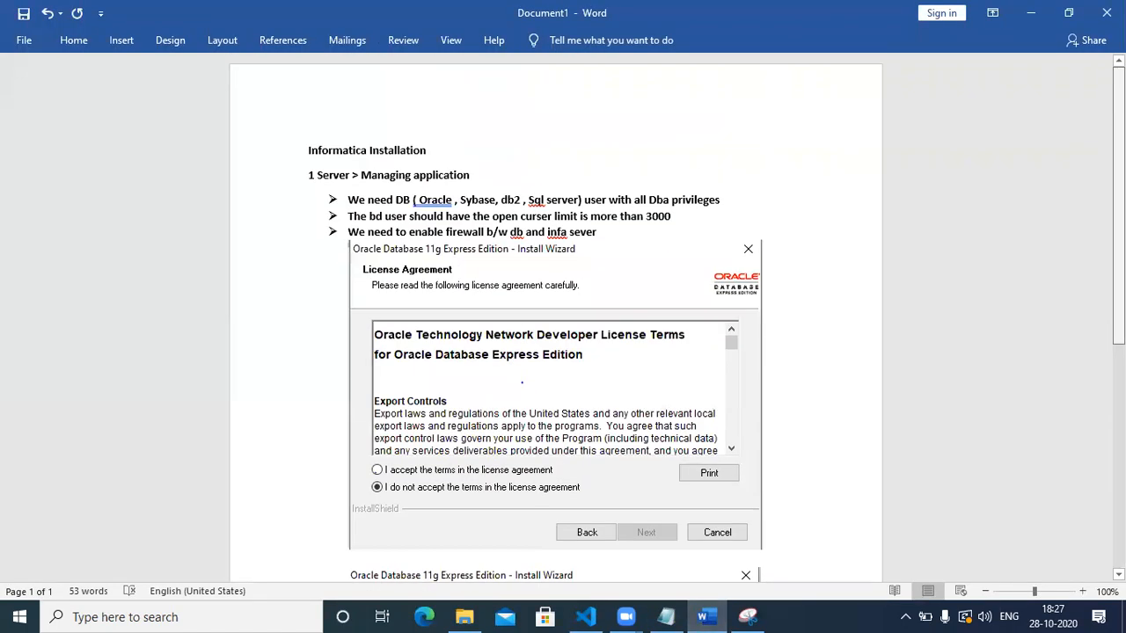
double_click(592, 203)
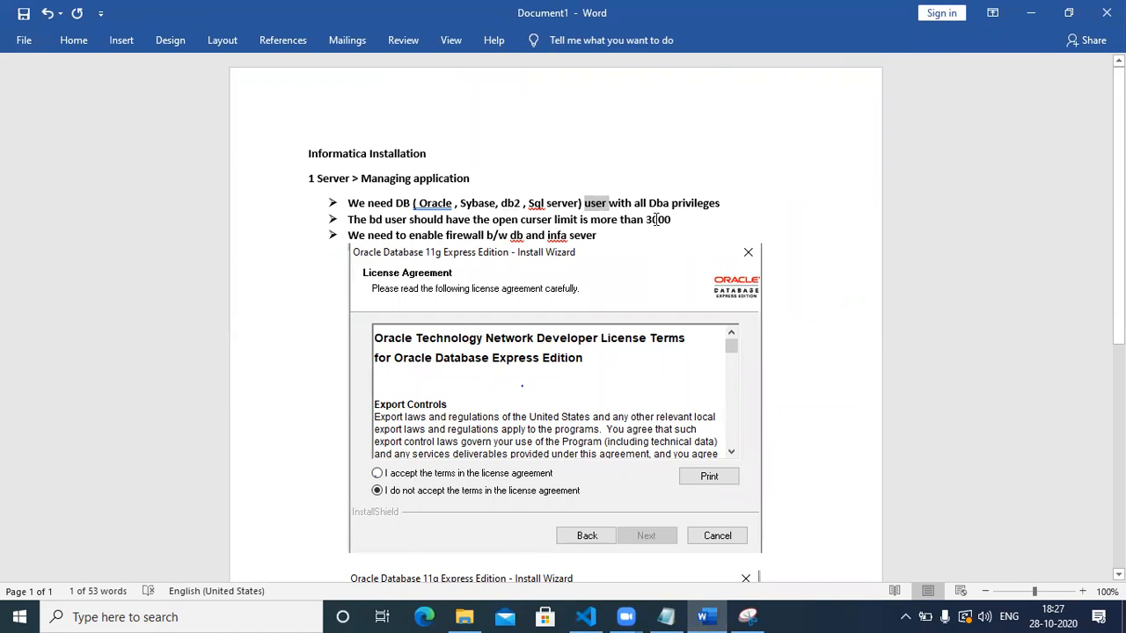
double_click(658, 220)
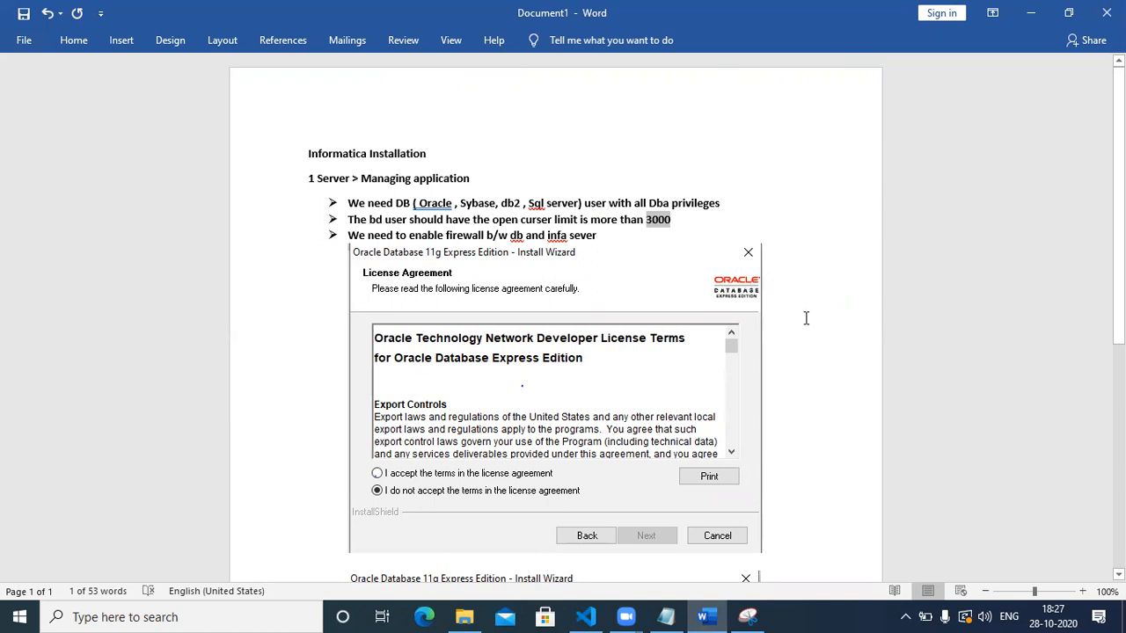
Close Snipping Tool without saving the snip and minimize Word.
click(762, 614)
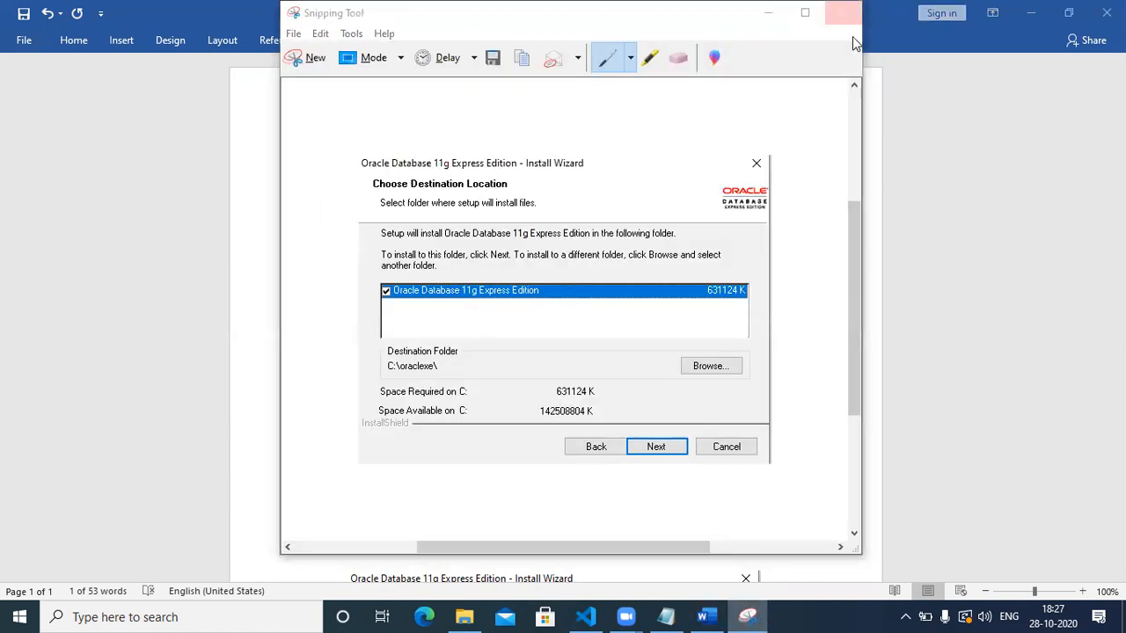
click(843, 12)
click(640, 297)
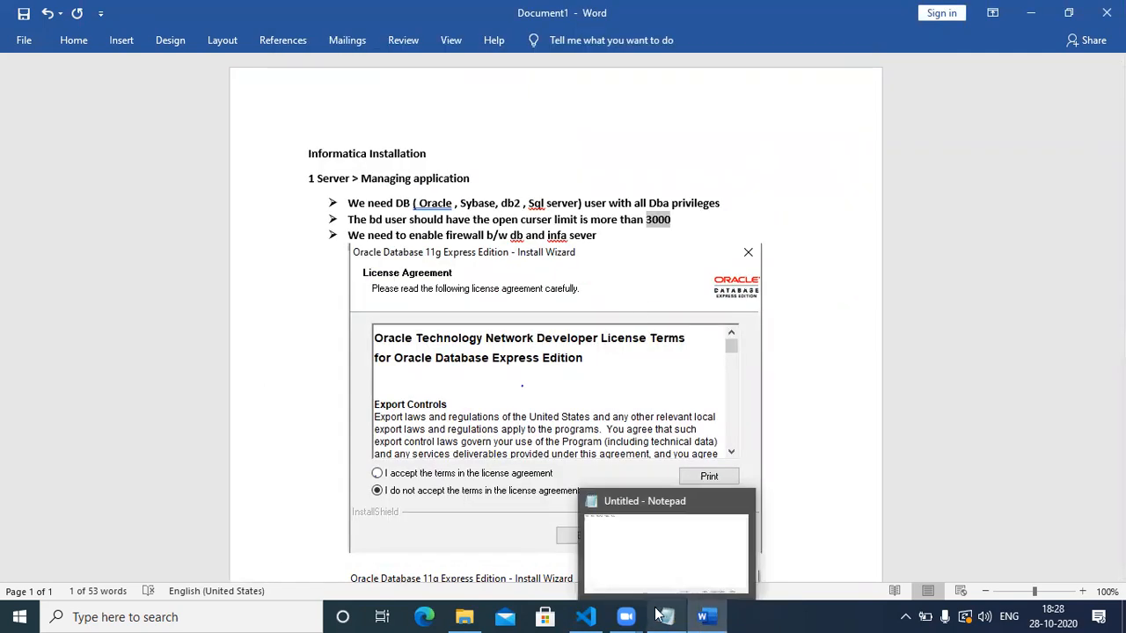
mouse_move(637, 616)
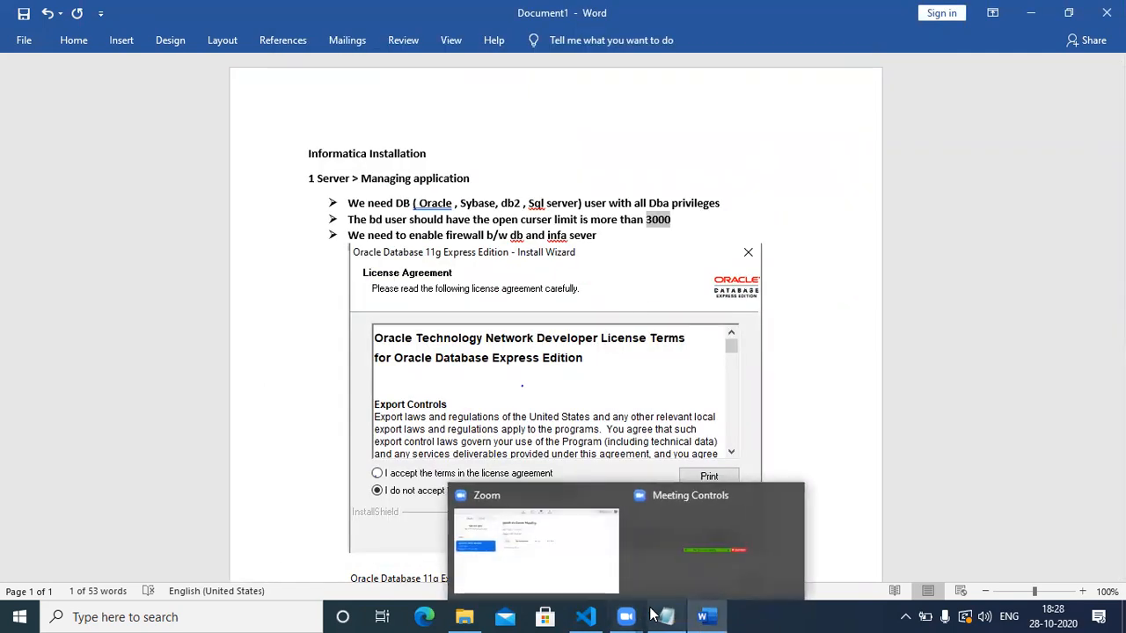
click(1030, 12)
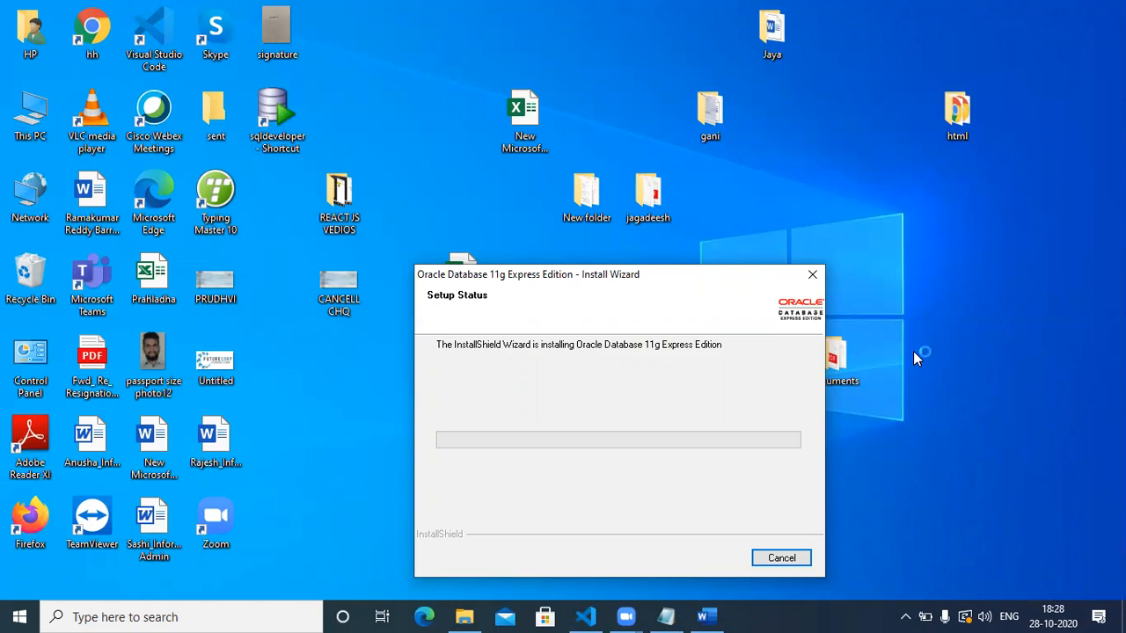
key(ctrl+shift+Escape)
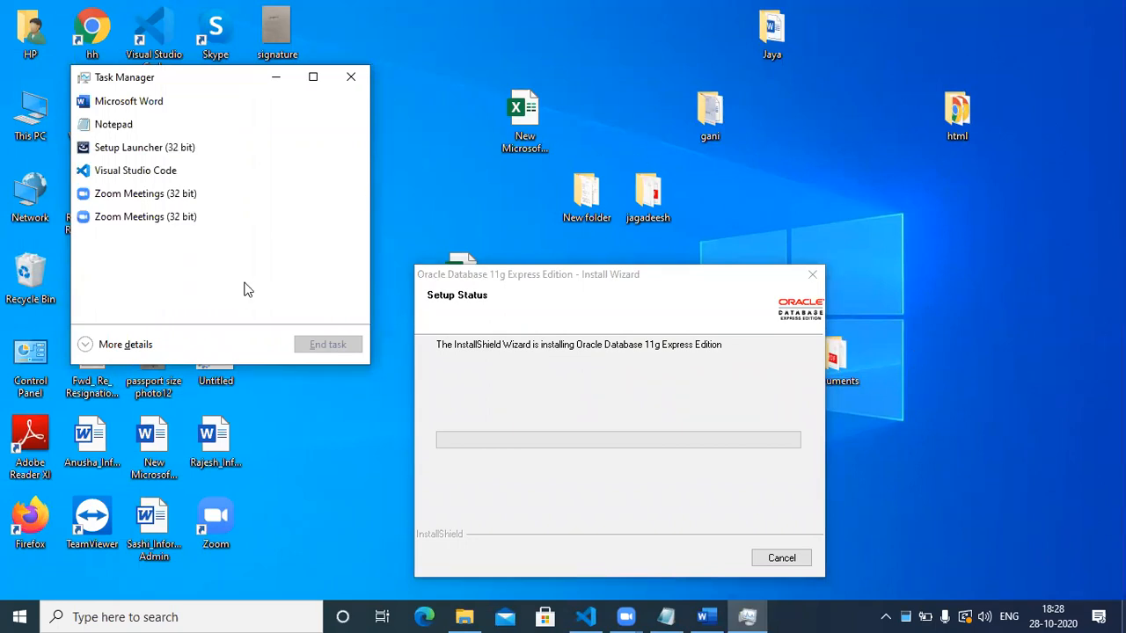
click(150, 345)
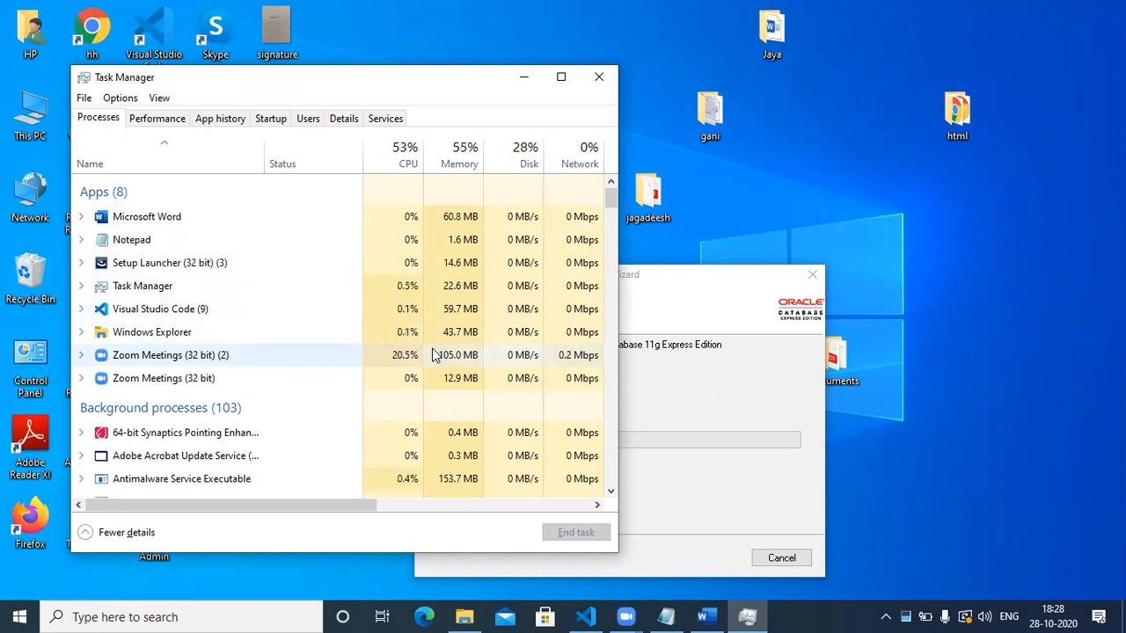
click(602, 77)
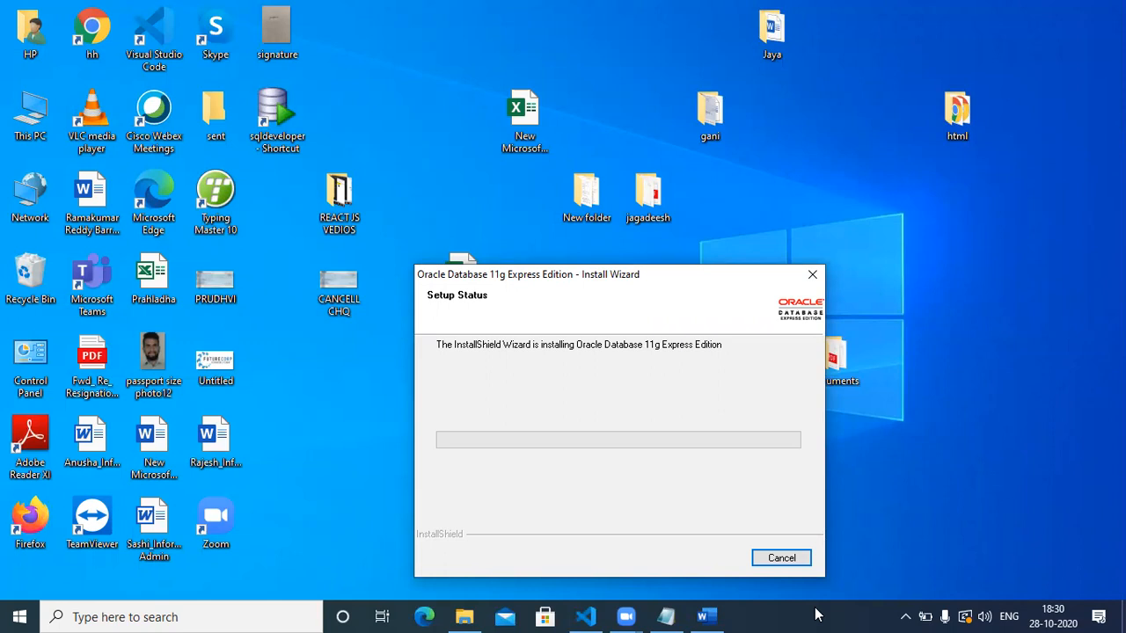
click(464, 57)
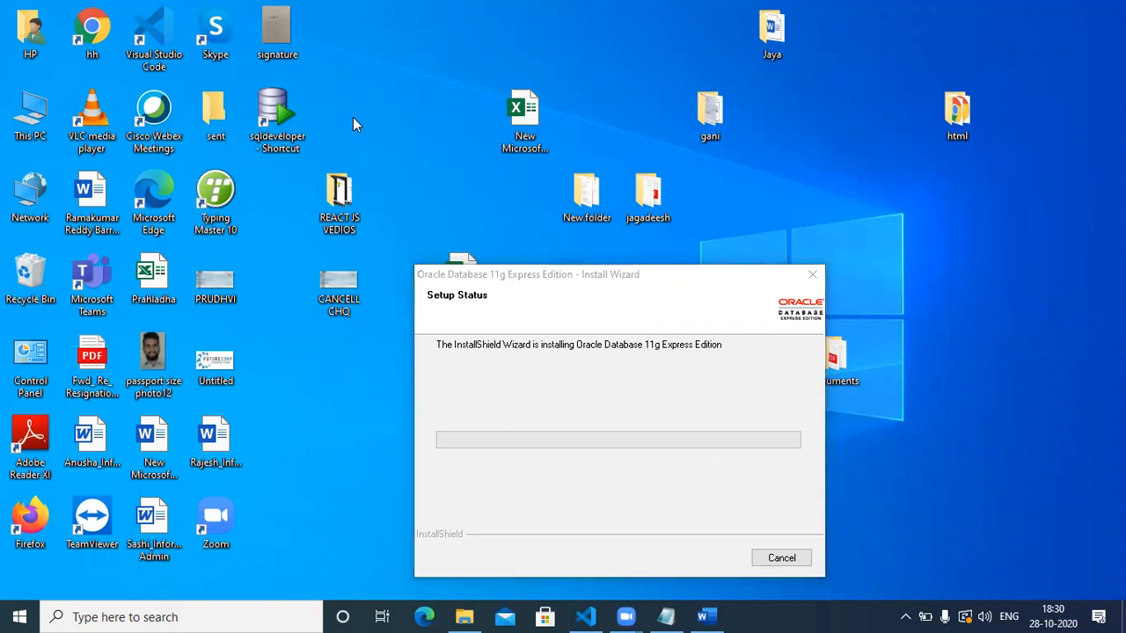
key(Down)
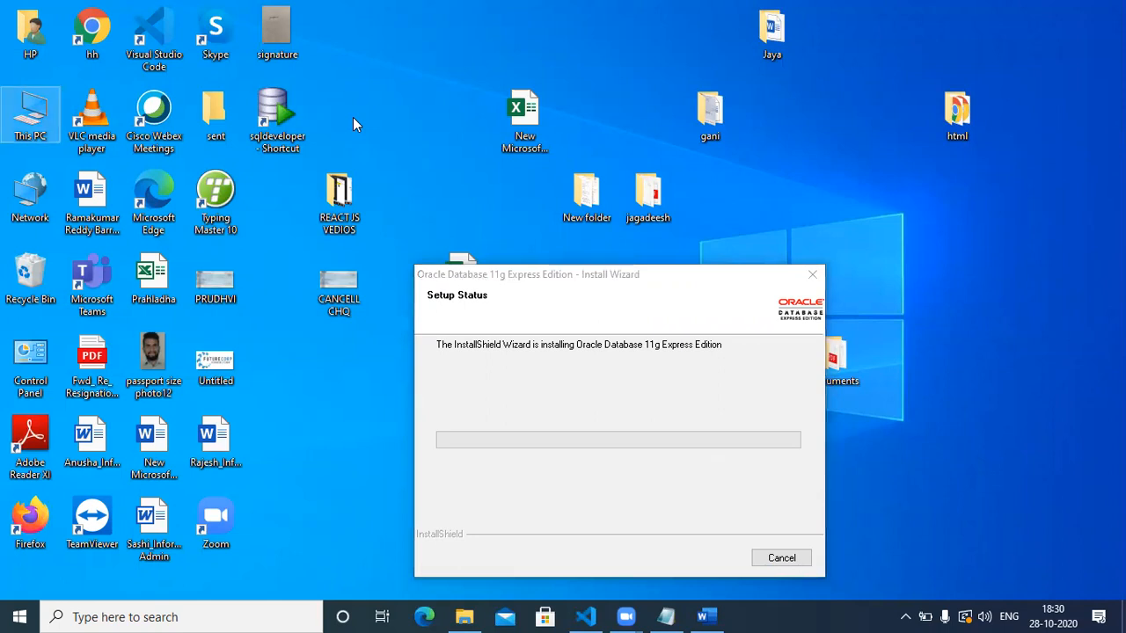
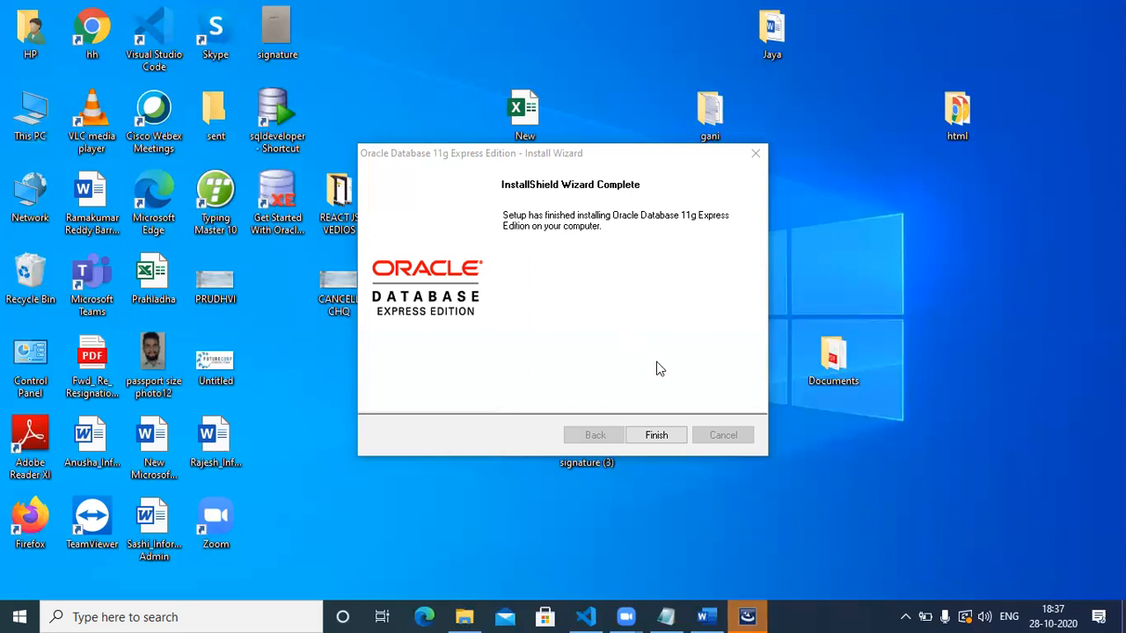
Finish the Oracle Database 11g Express Edition install, then check the Start menu's O section for it.
click(656, 435)
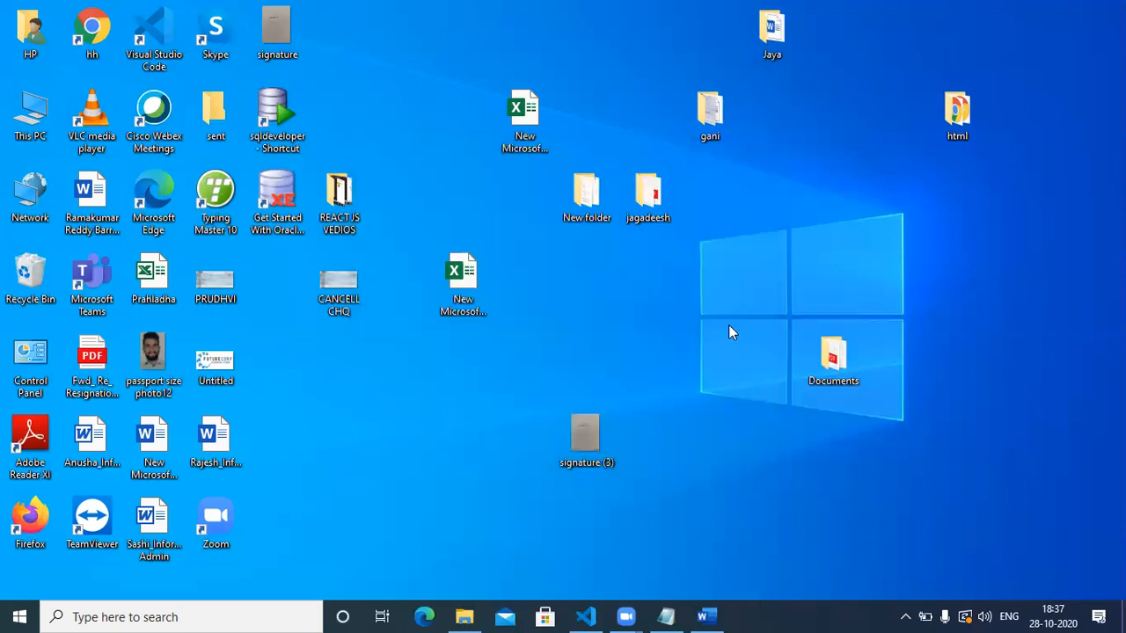
click(155, 616)
click(19, 616)
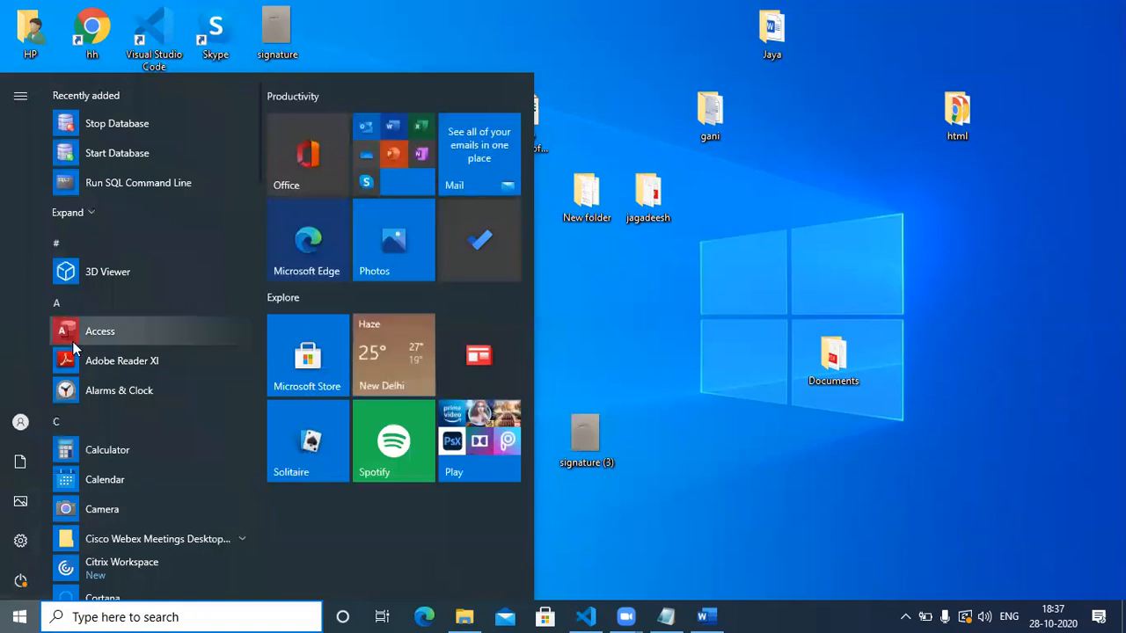
click(51, 424)
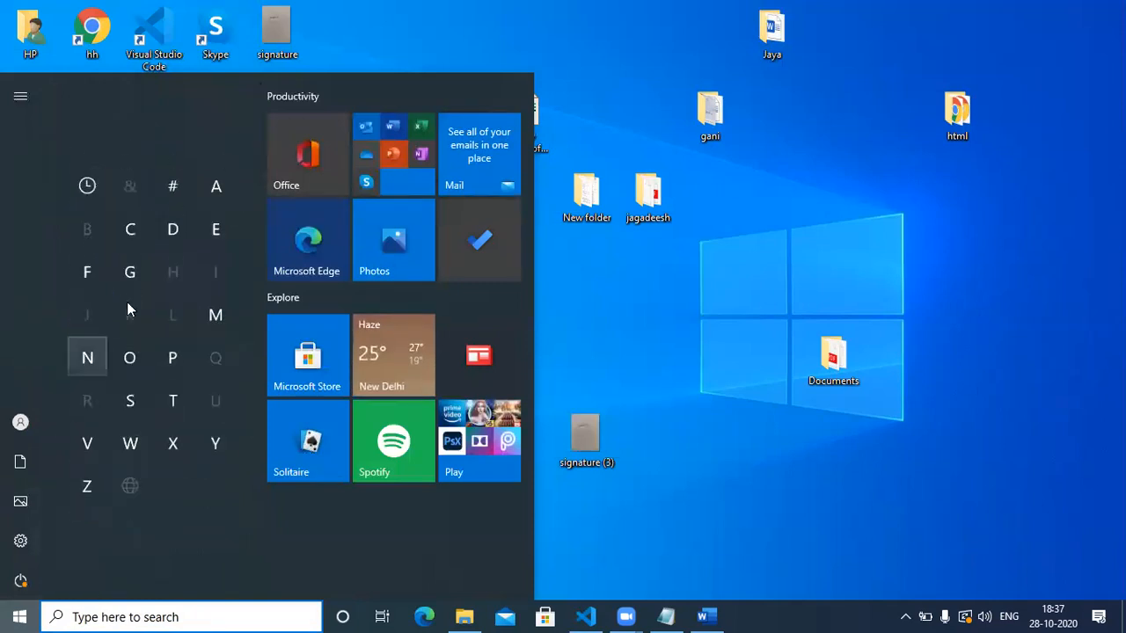
click(133, 350)
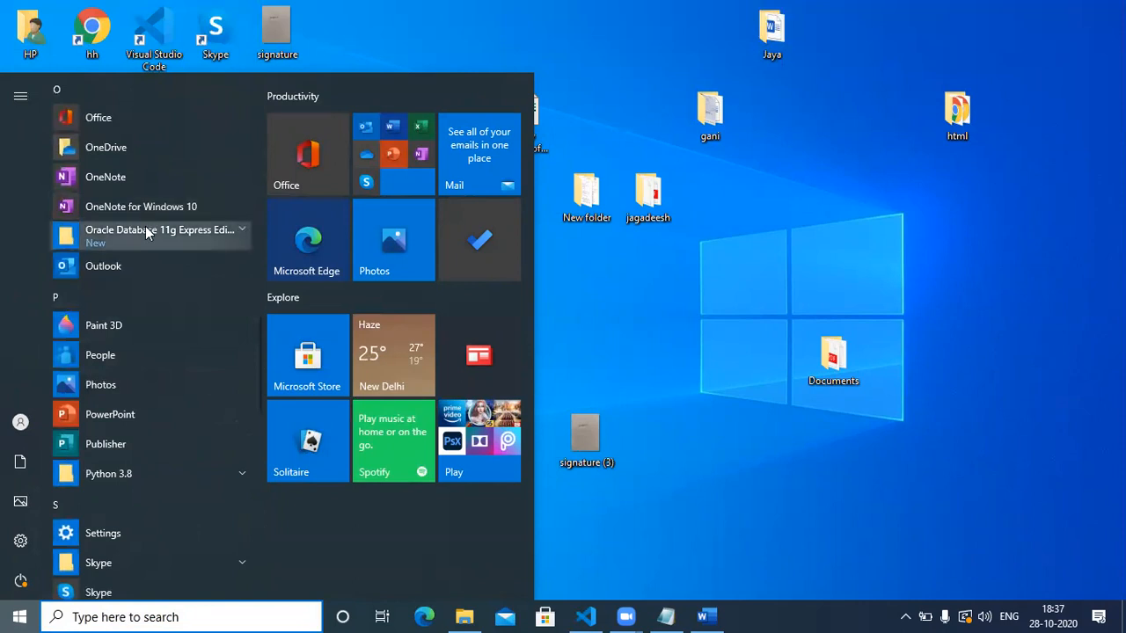
click(619, 293)
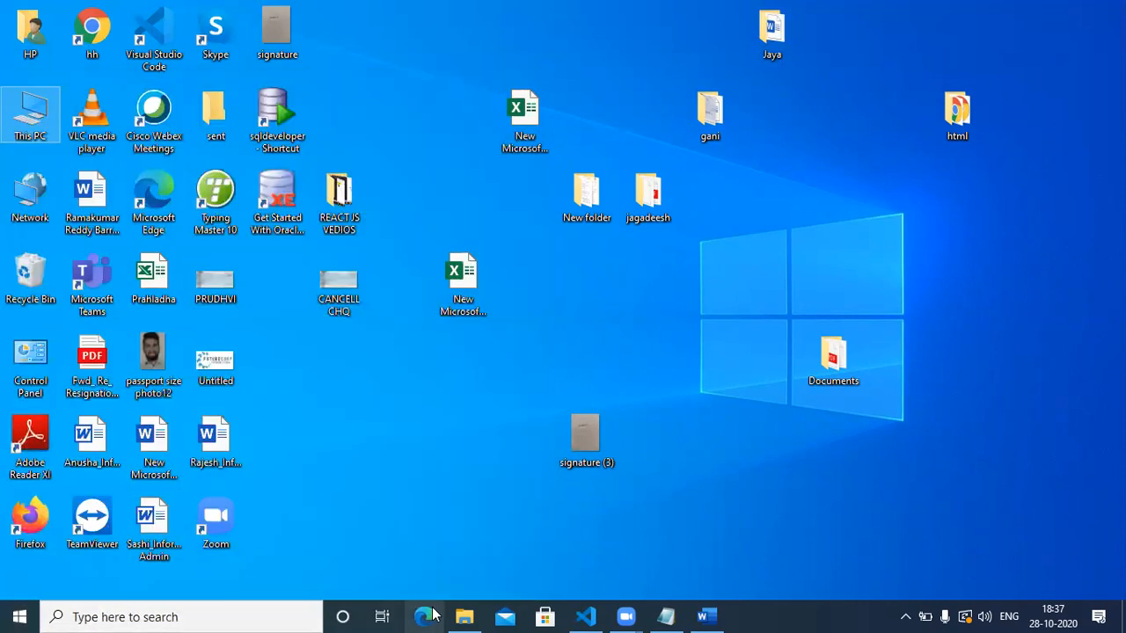
Confirm in File Explorer that C:\oraclexe contains an app folder, then close the window.
mouse_move(464, 616)
click(380, 537)
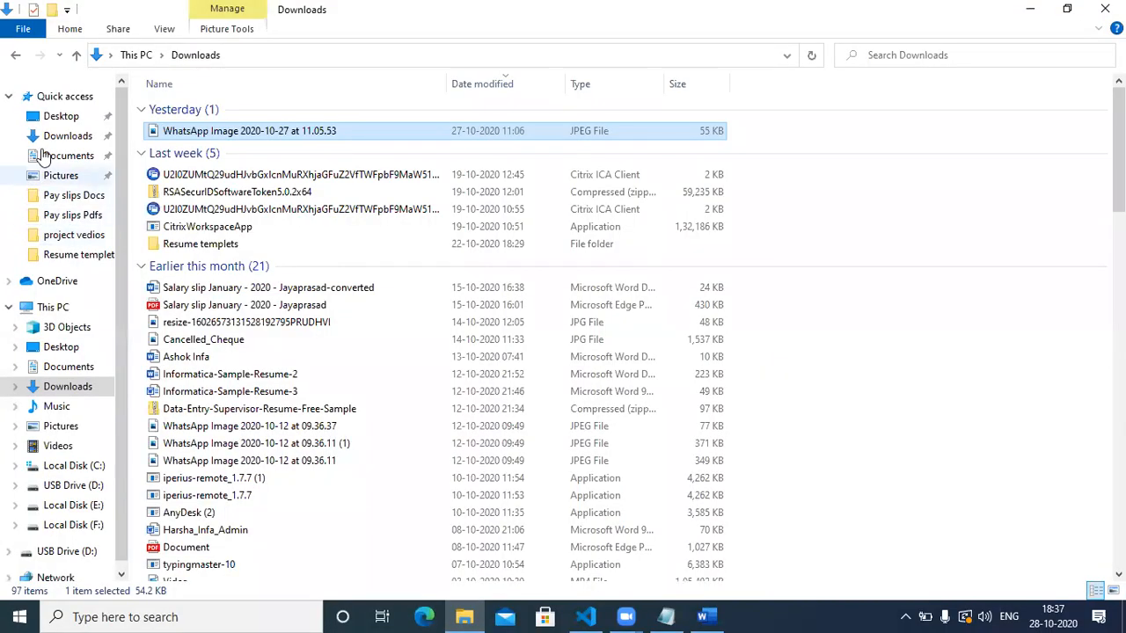
click(57, 307)
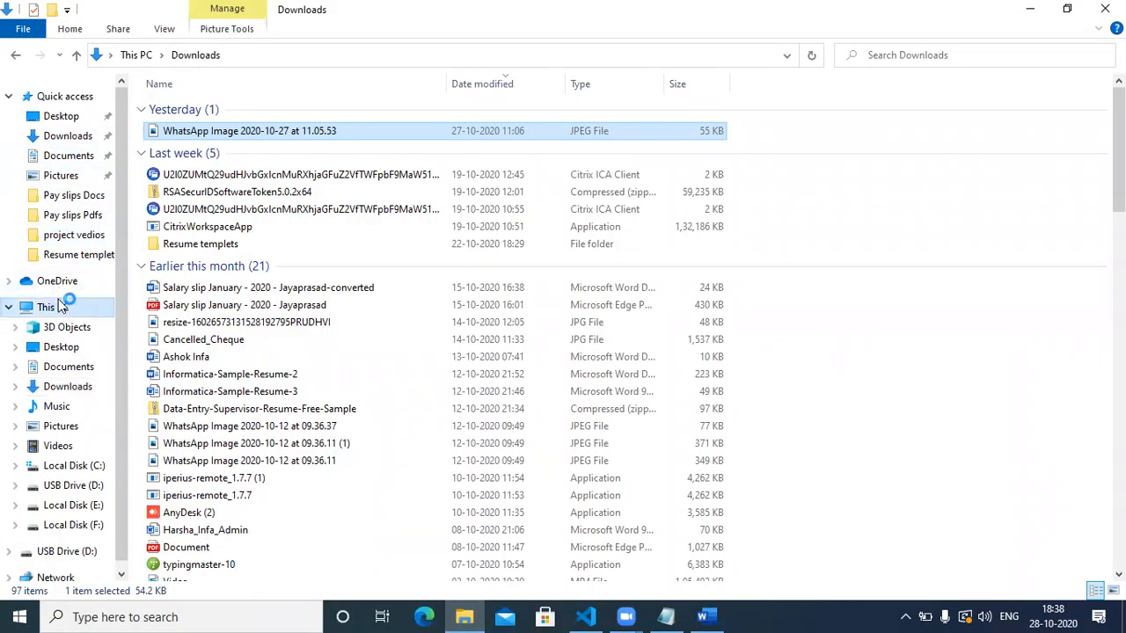
double_click(224, 245)
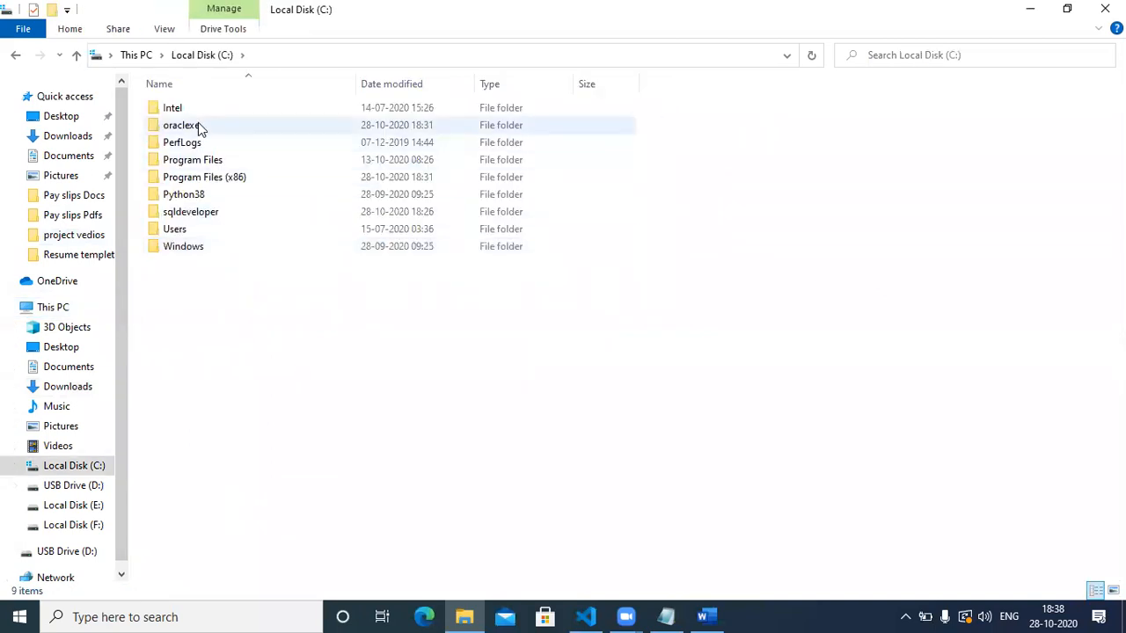
click(198, 126)
double_click(198, 126)
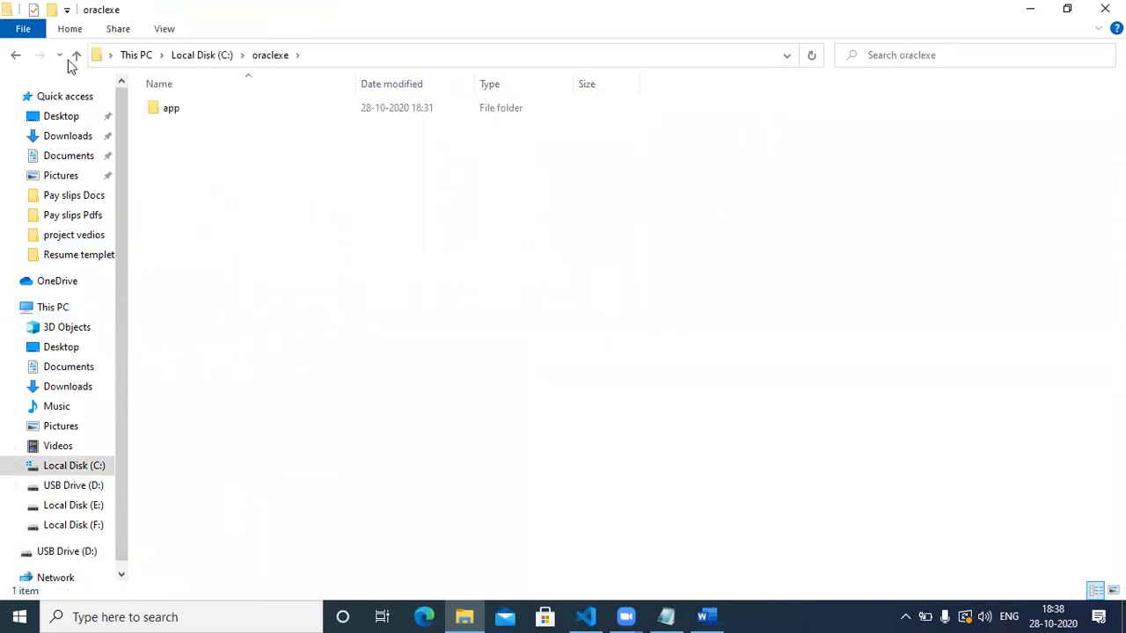
click(18, 57)
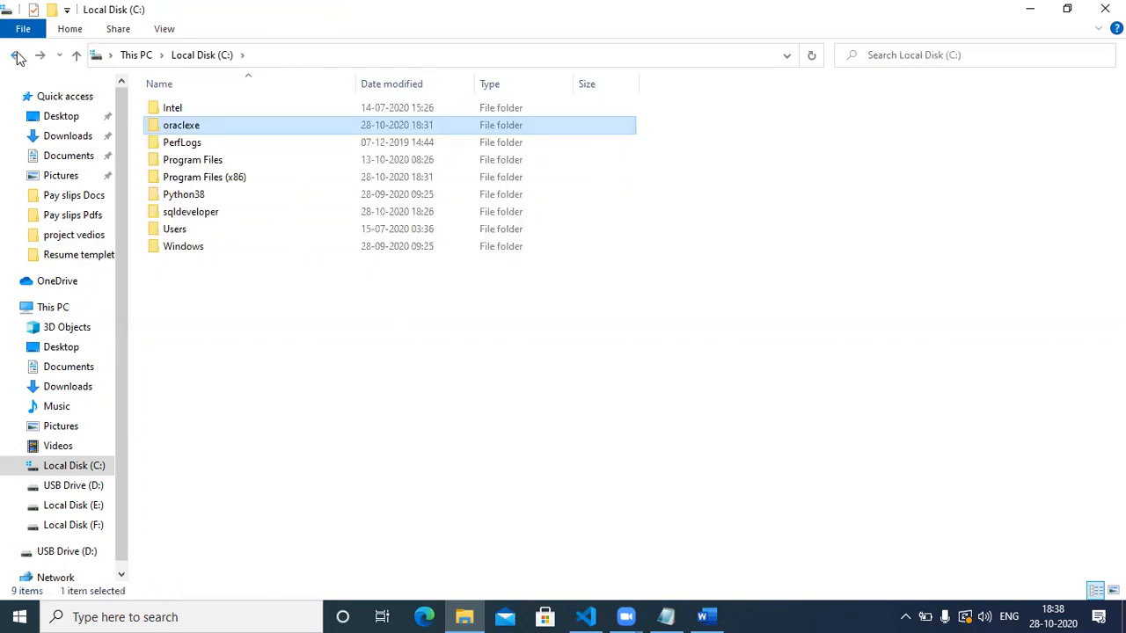
click(17, 58)
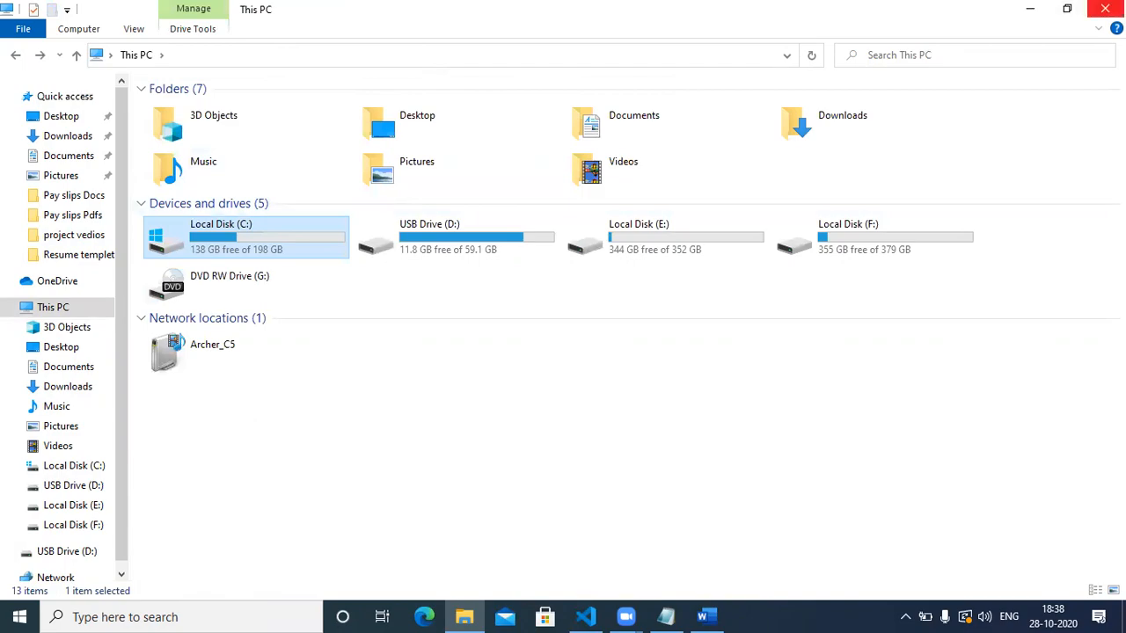
click(1105, 9)
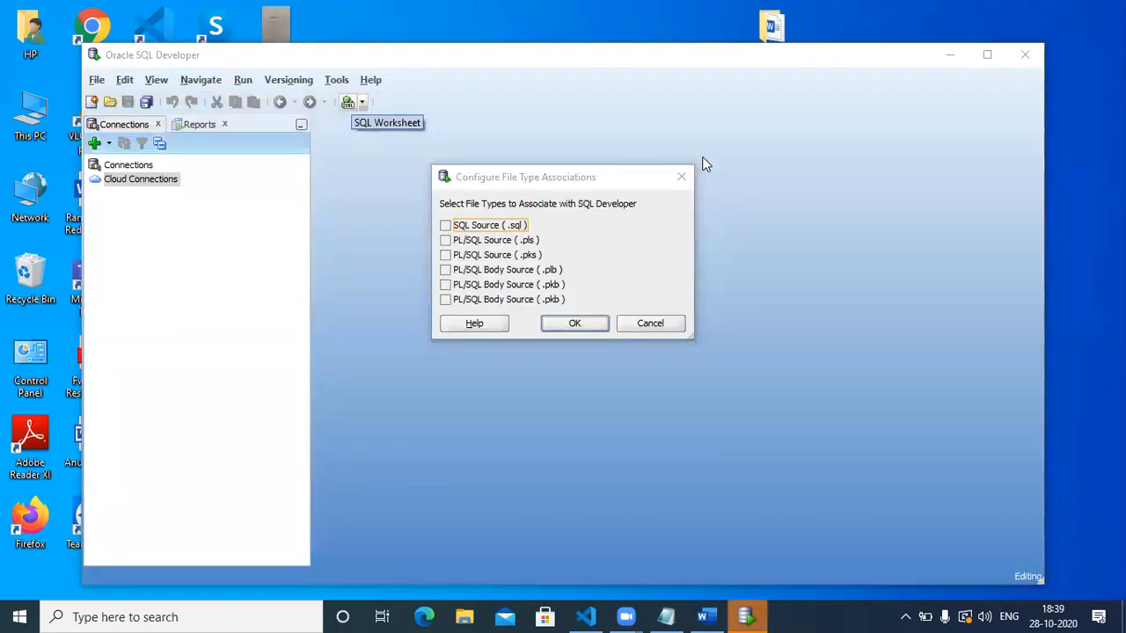
Dismiss SQL Developer's file-association and Tip of the Day prompts, then maximize the window.
click(682, 176)
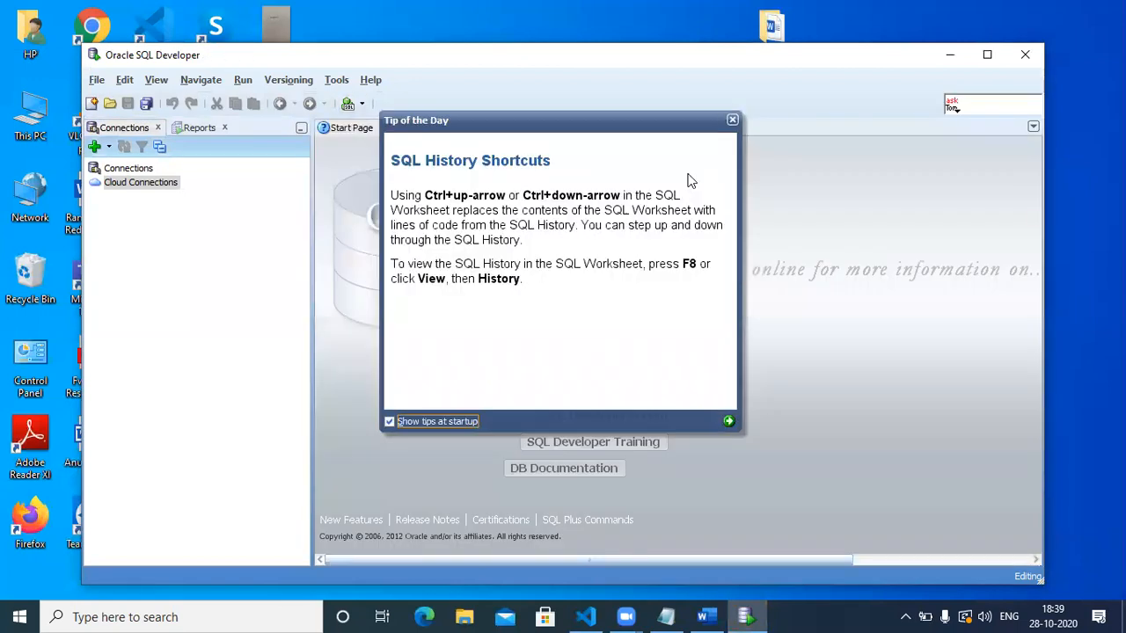
click(731, 121)
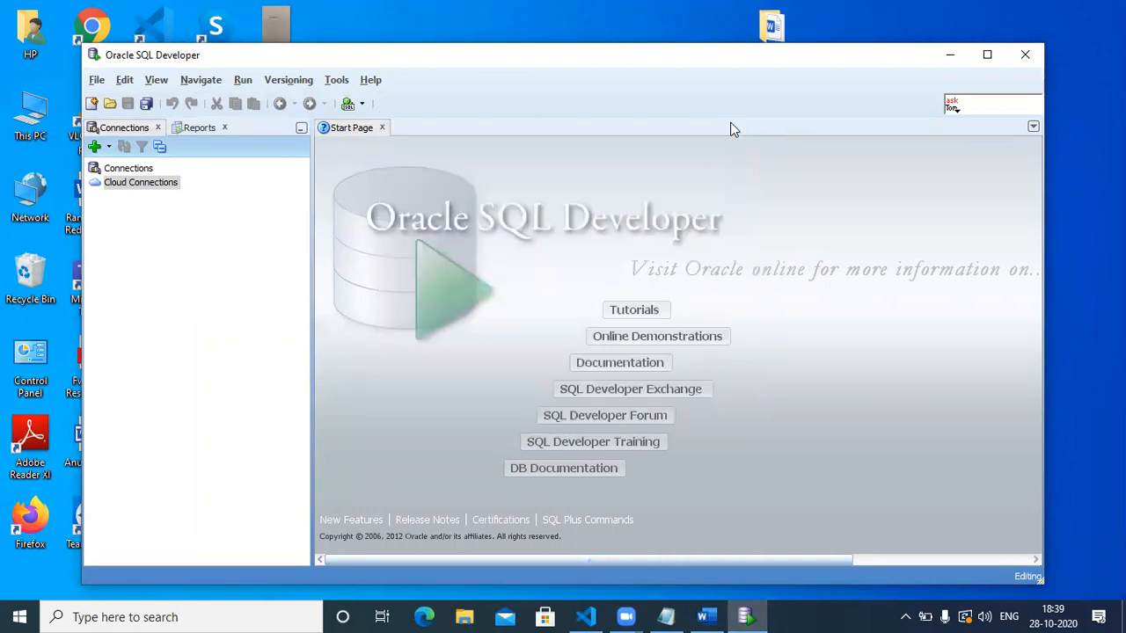
click(989, 55)
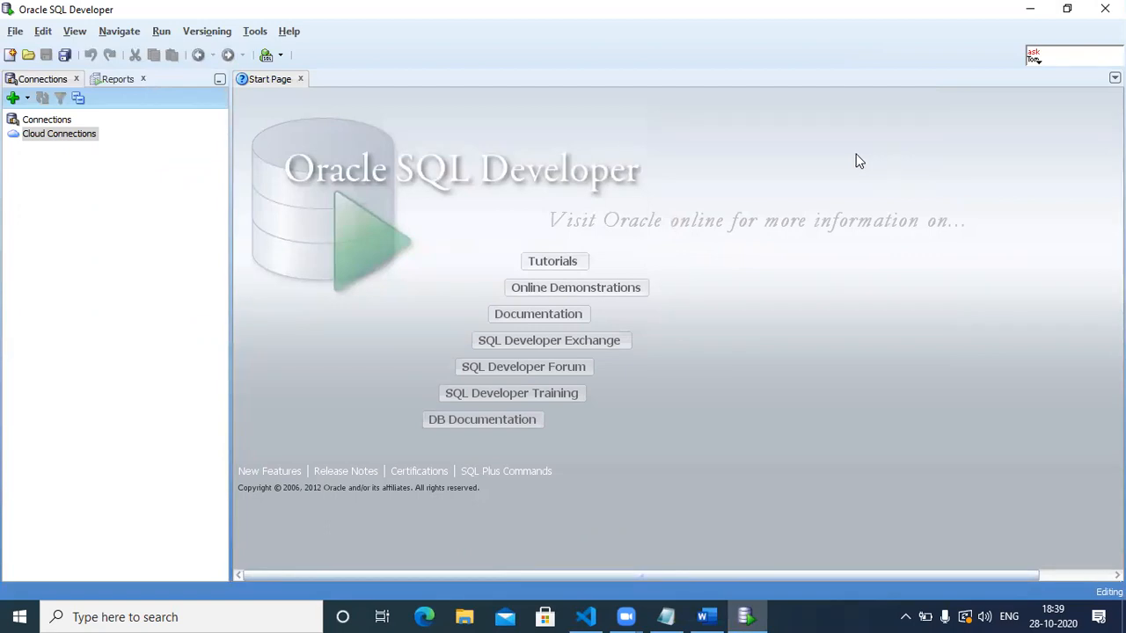
Start a new database connection named 'sys', checking the Word installation notes along the way.
click(14, 99)
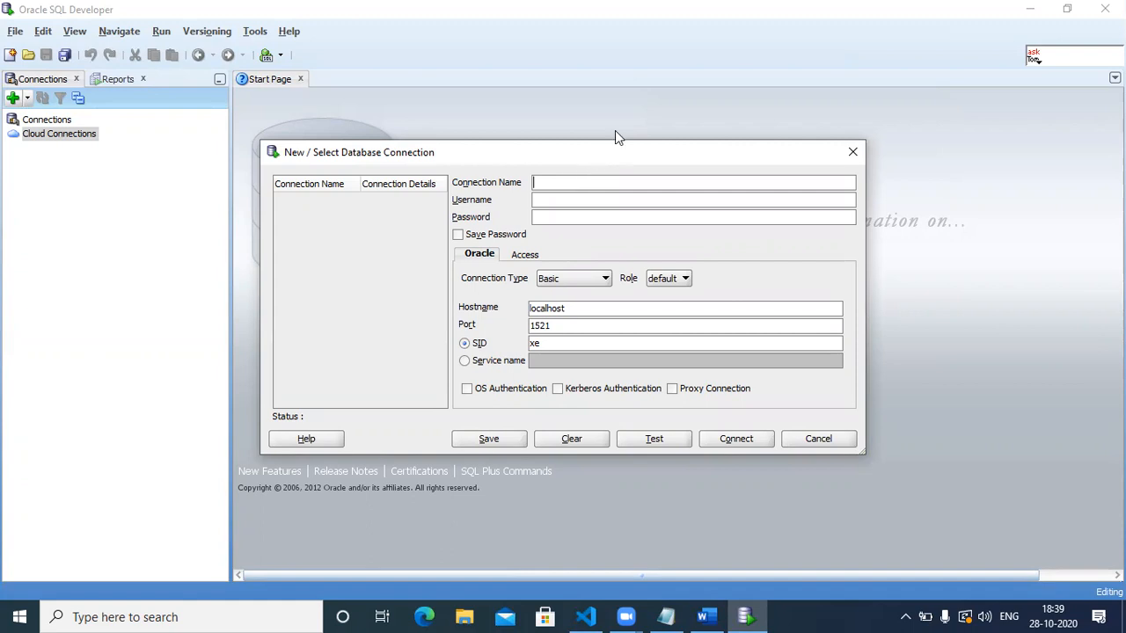
click(710, 617)
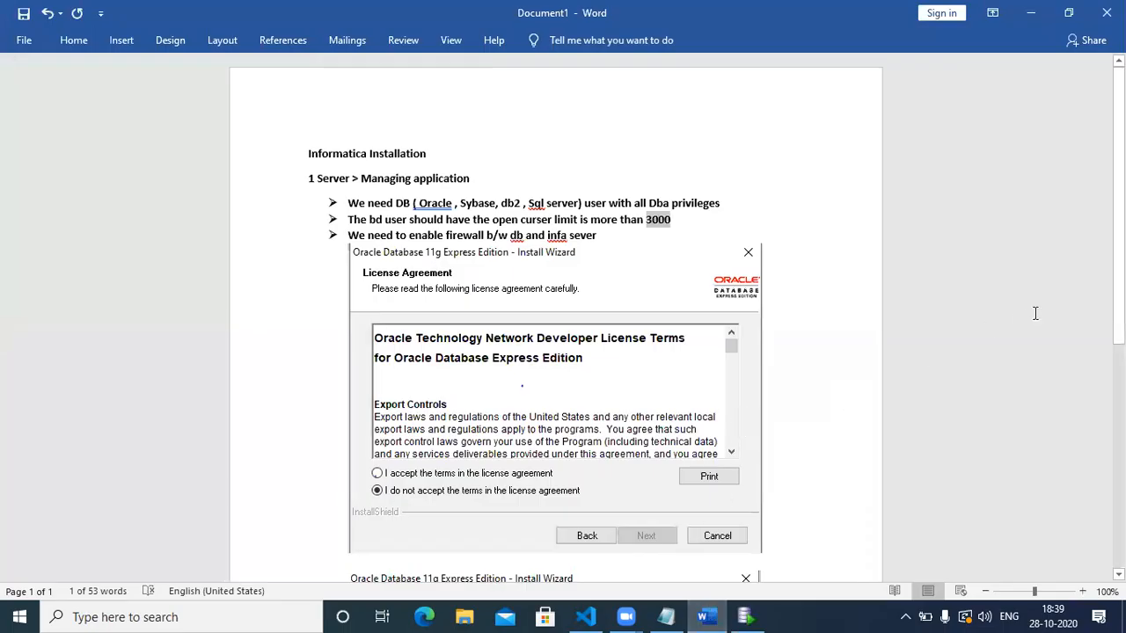
scroll(1035, 314, down, 2)
scroll(564, 317, down, 7)
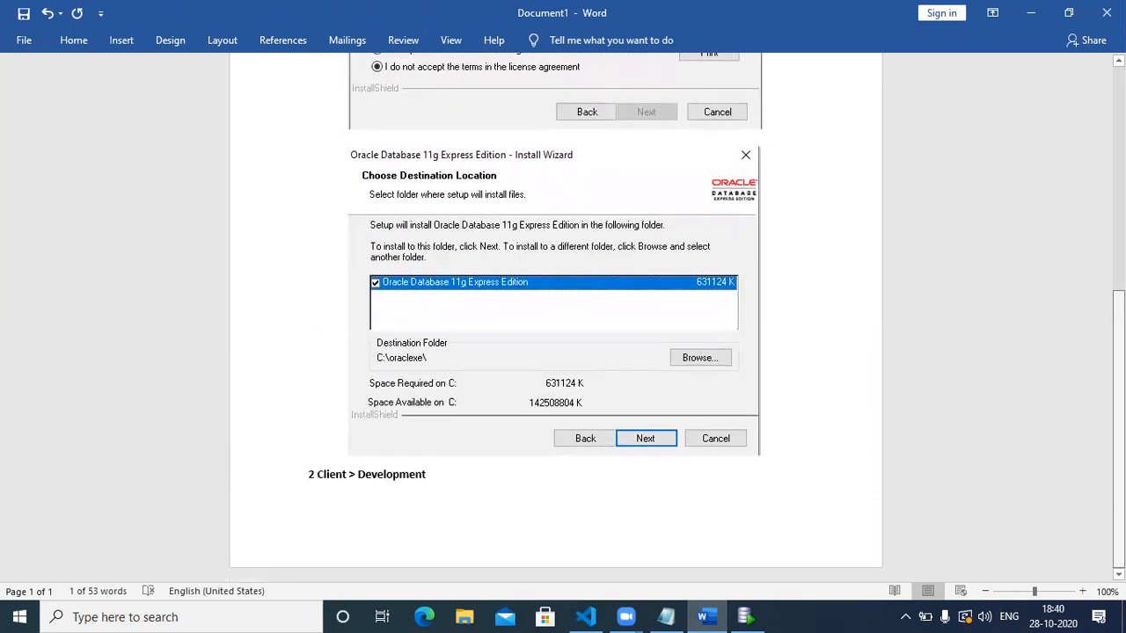
click(745, 617)
text(sys)
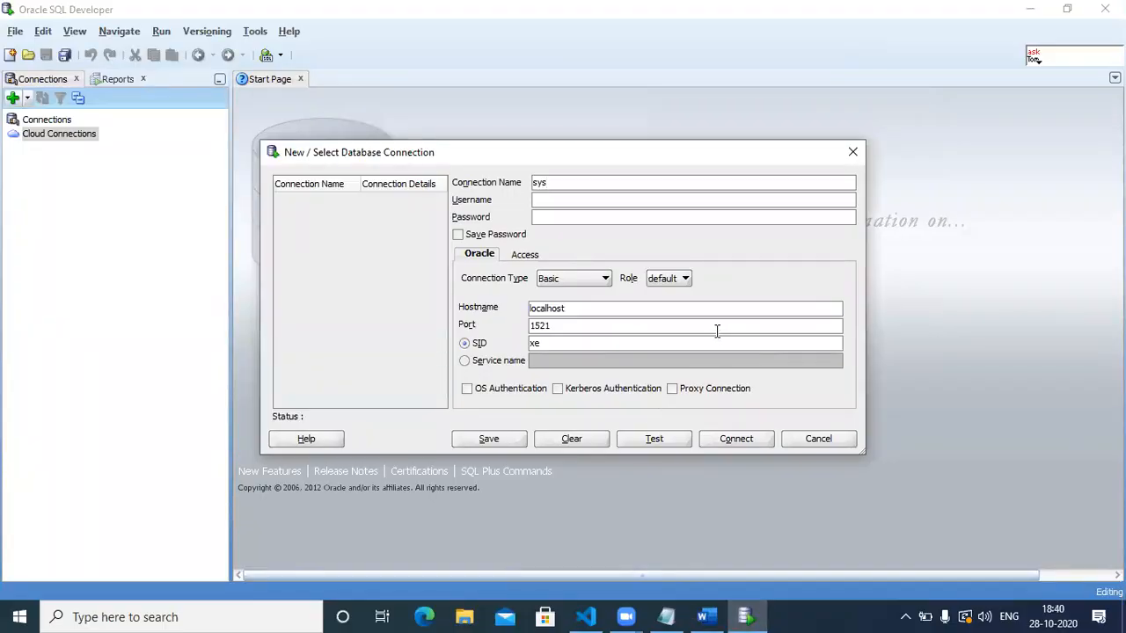
Give the sys connection username sys, the account password with Save Password, and role SYSDBA.
click(644, 197)
text(sys)
click(624, 215)
click(466, 235)
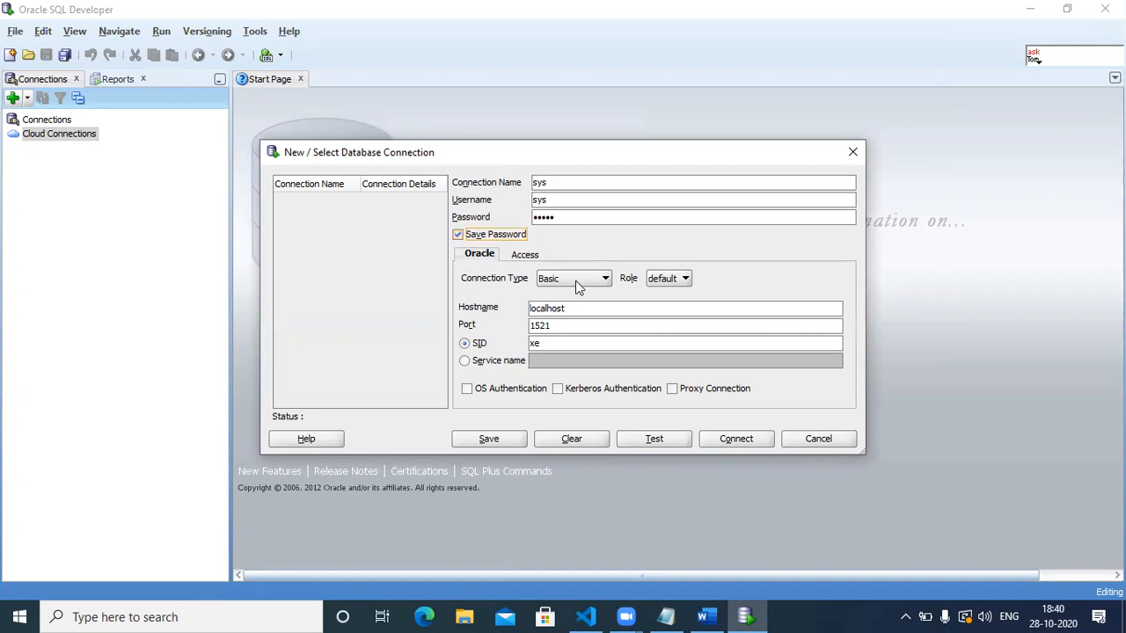
click(655, 285)
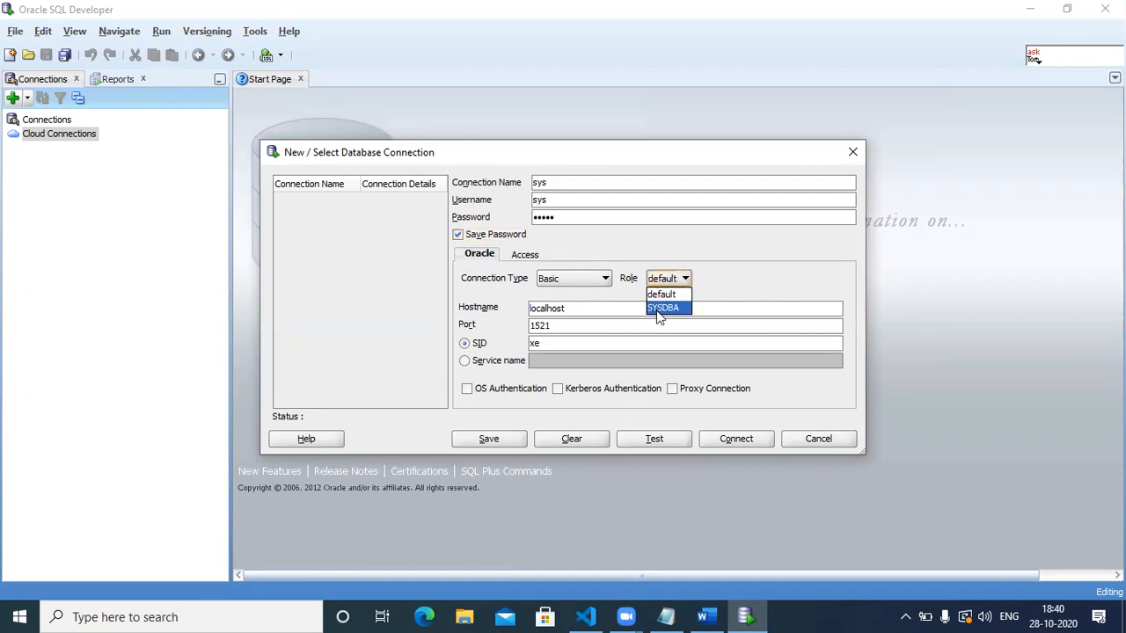
click(658, 309)
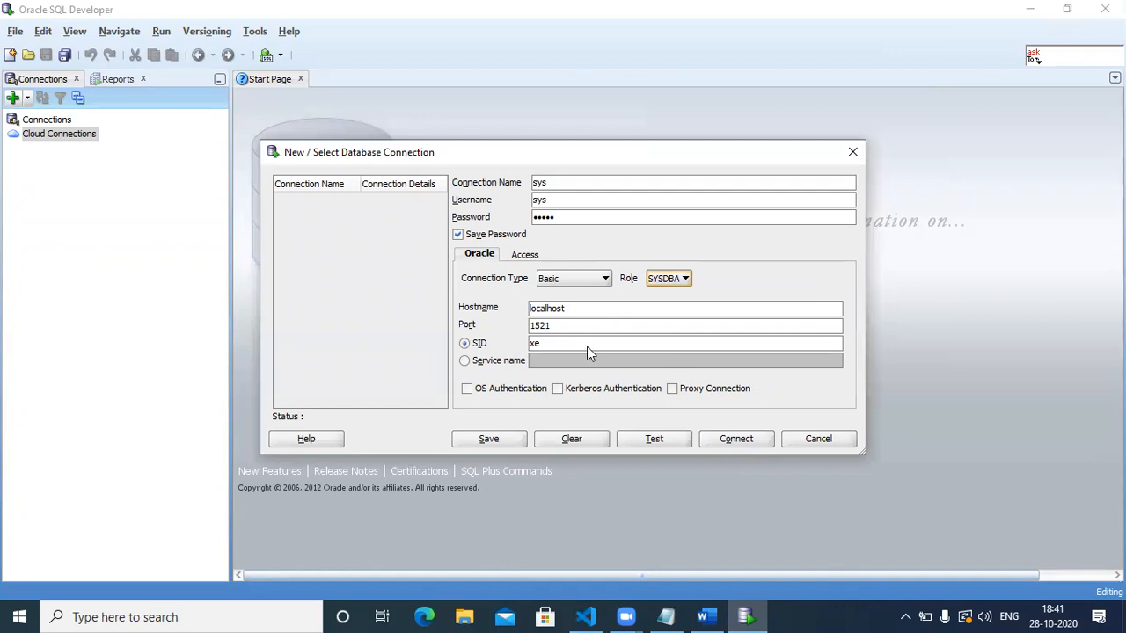
Browse to C:\oraclexe\app\oracle\product\11.2.0\server\network\ADMIN in File Explorer.
click(469, 613)
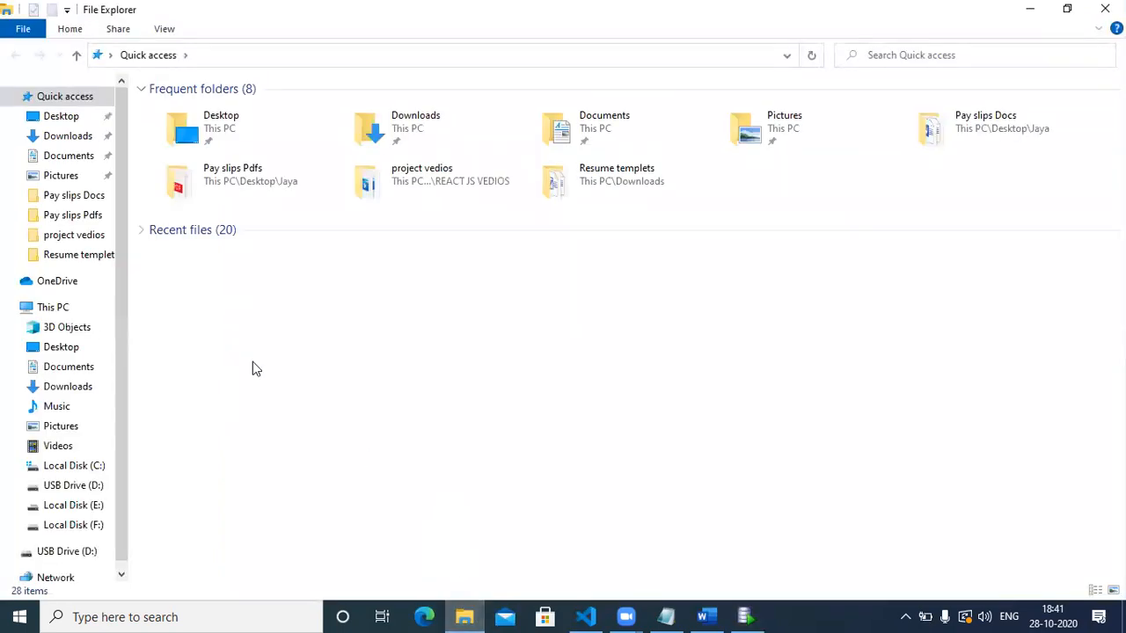
click(77, 316)
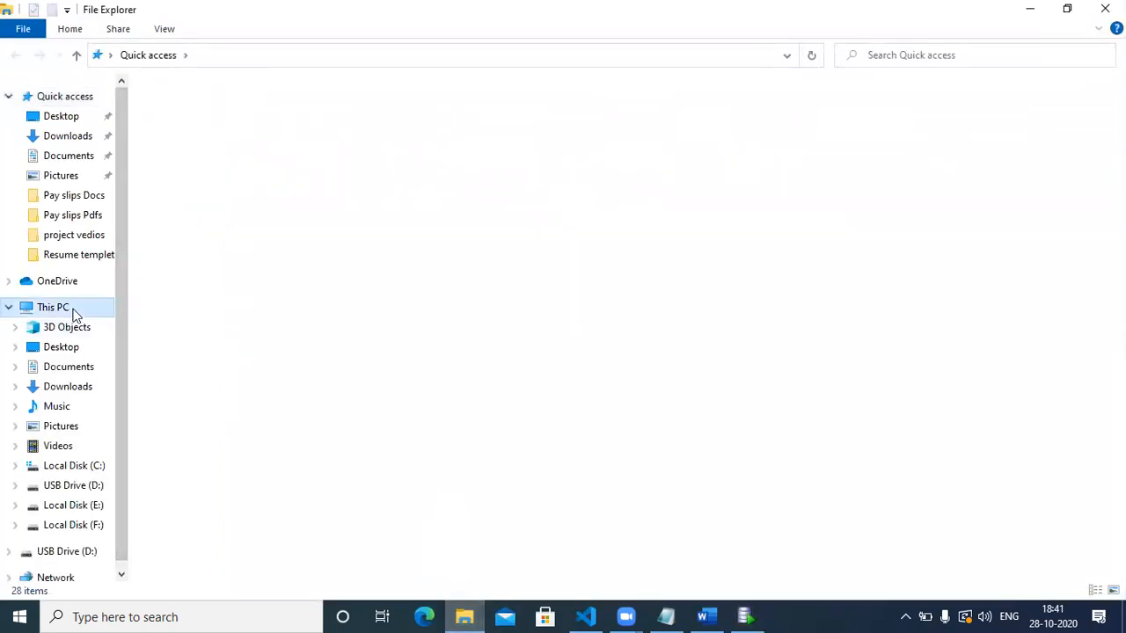
click(244, 227)
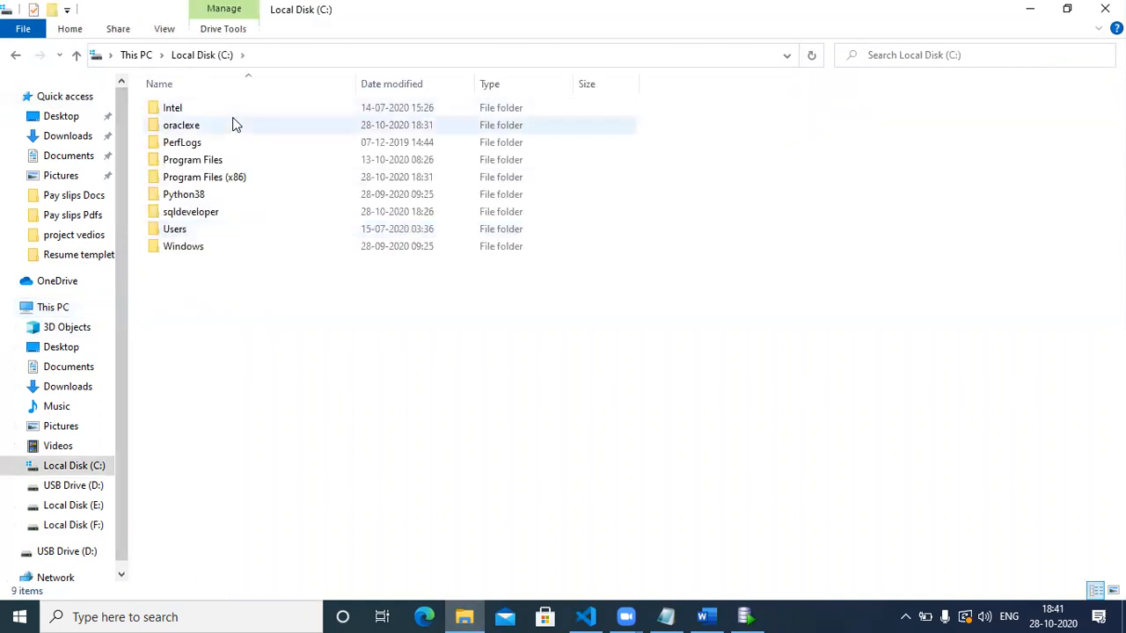
double_click(234, 123)
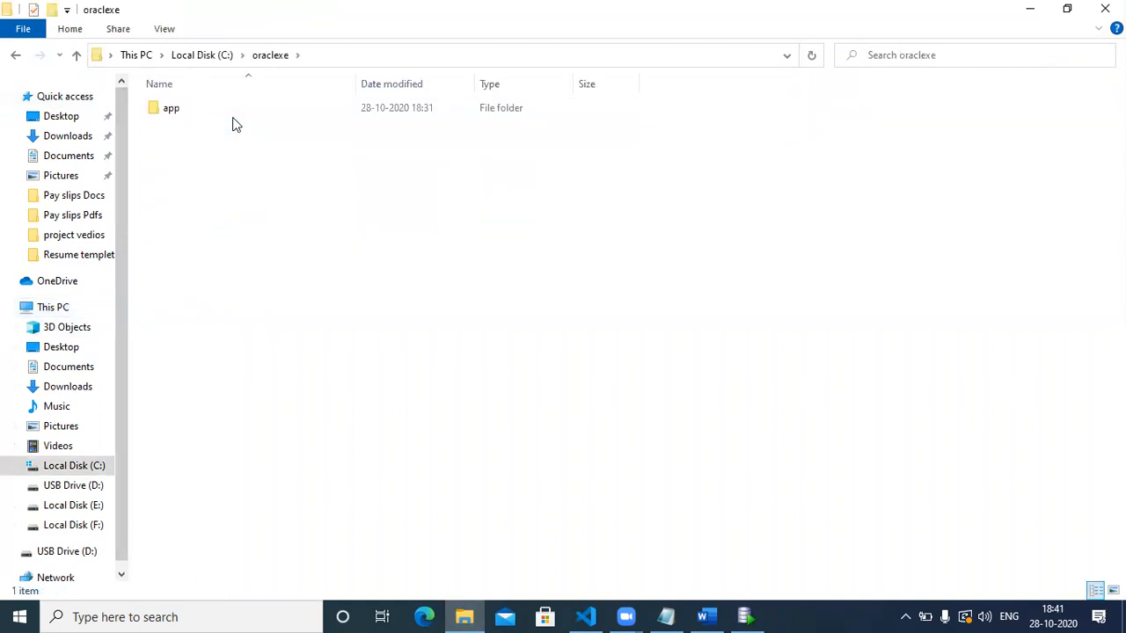
double_click(234, 111)
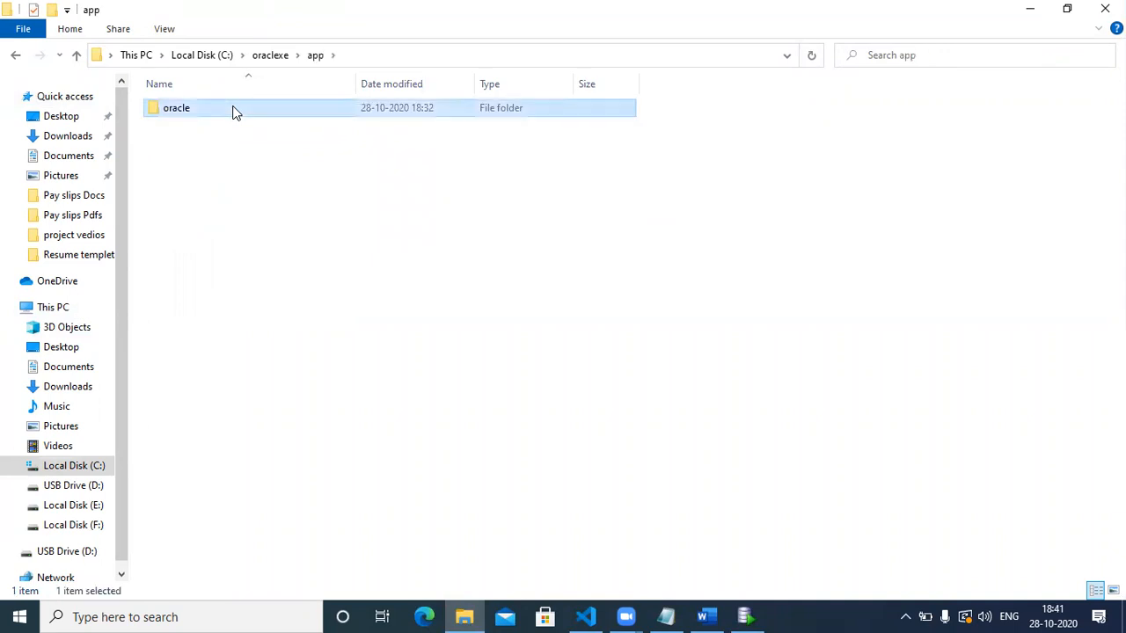
double_click(234, 111)
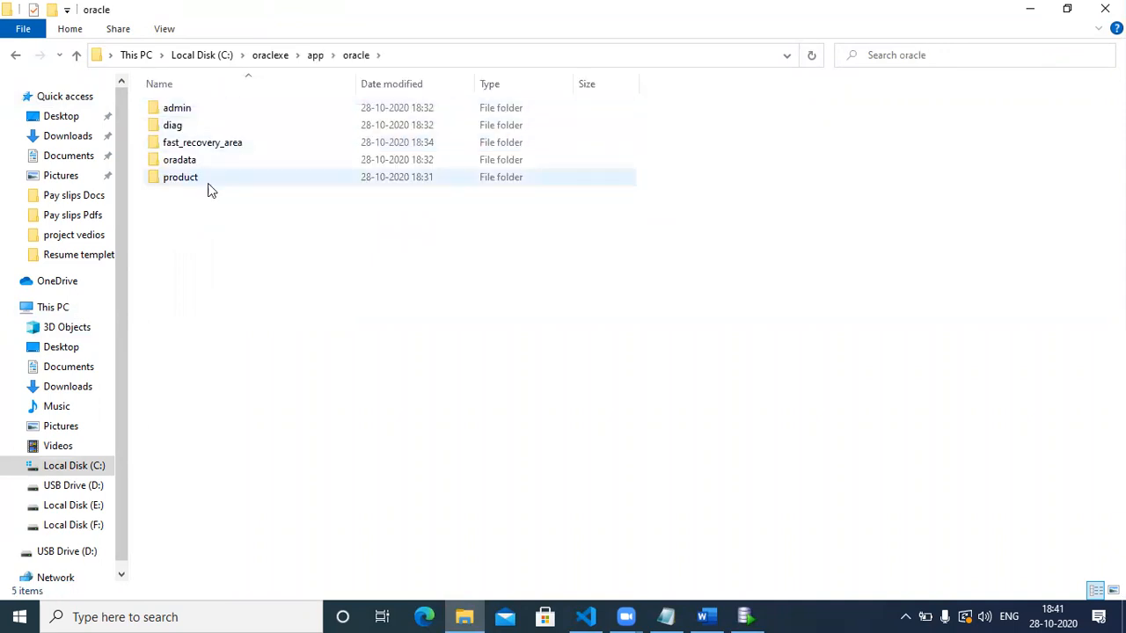
double_click(208, 180)
double_click(231, 109)
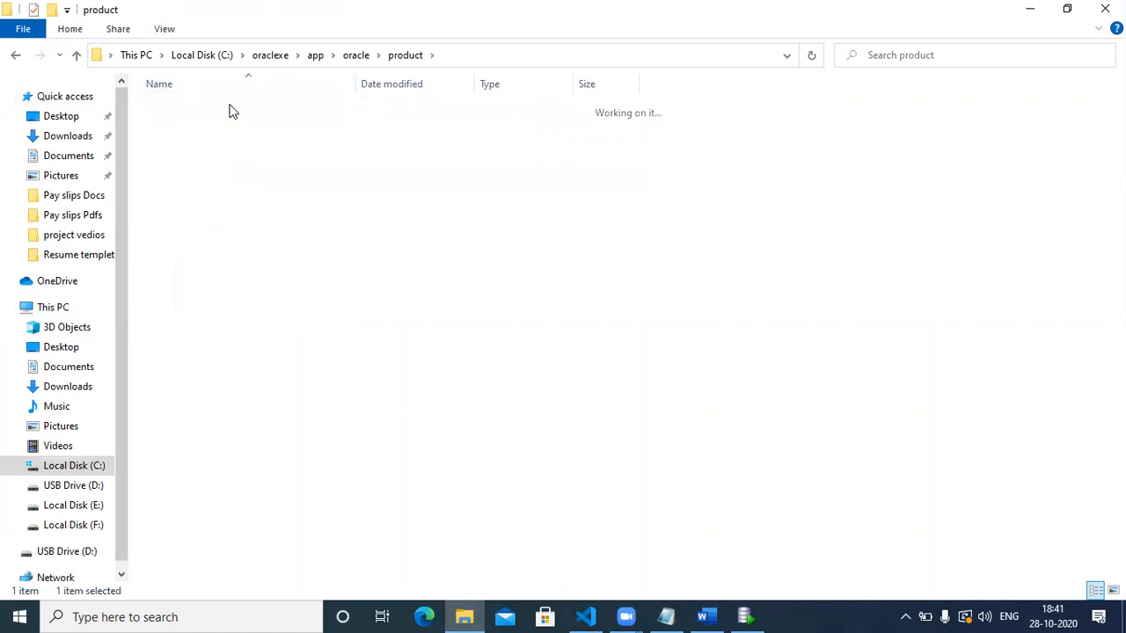
double_click(216, 113)
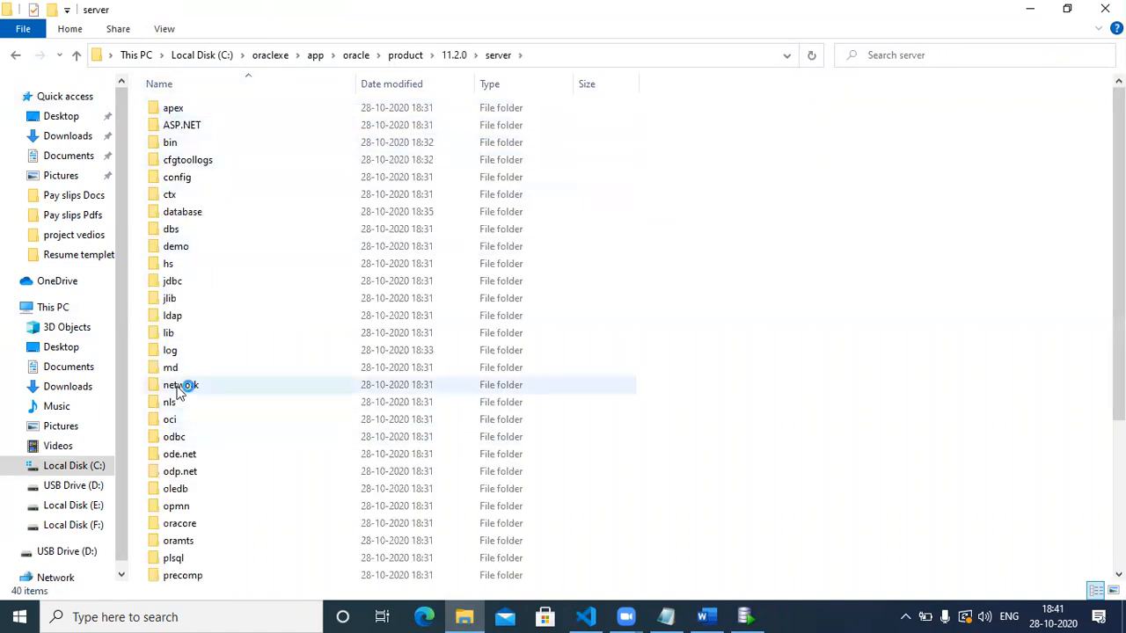
key(Return)
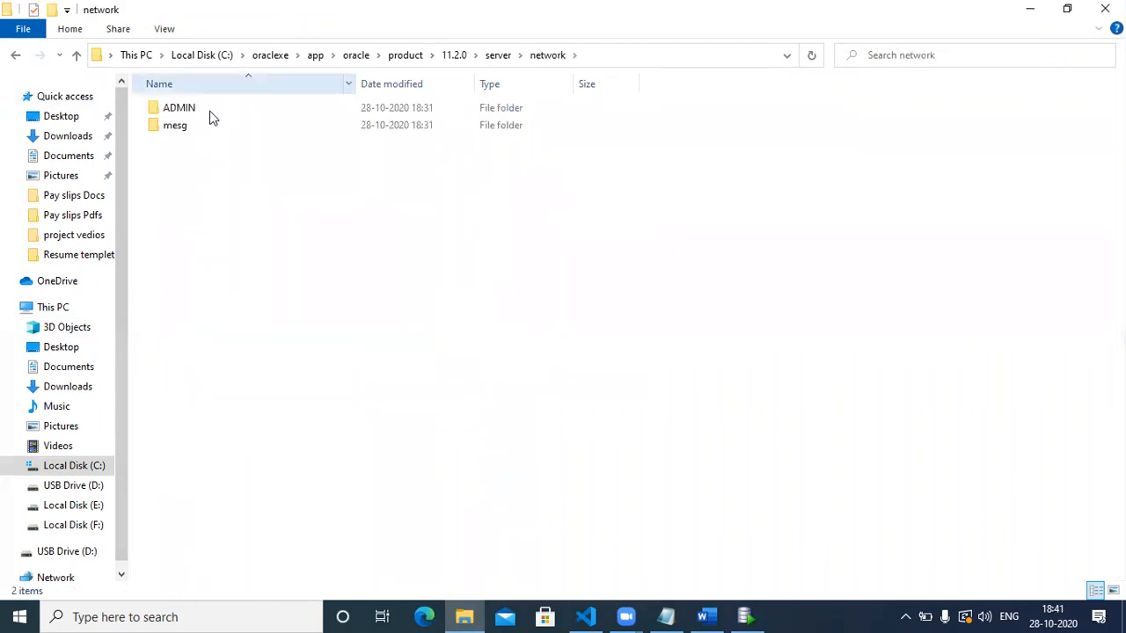
double_click(212, 111)
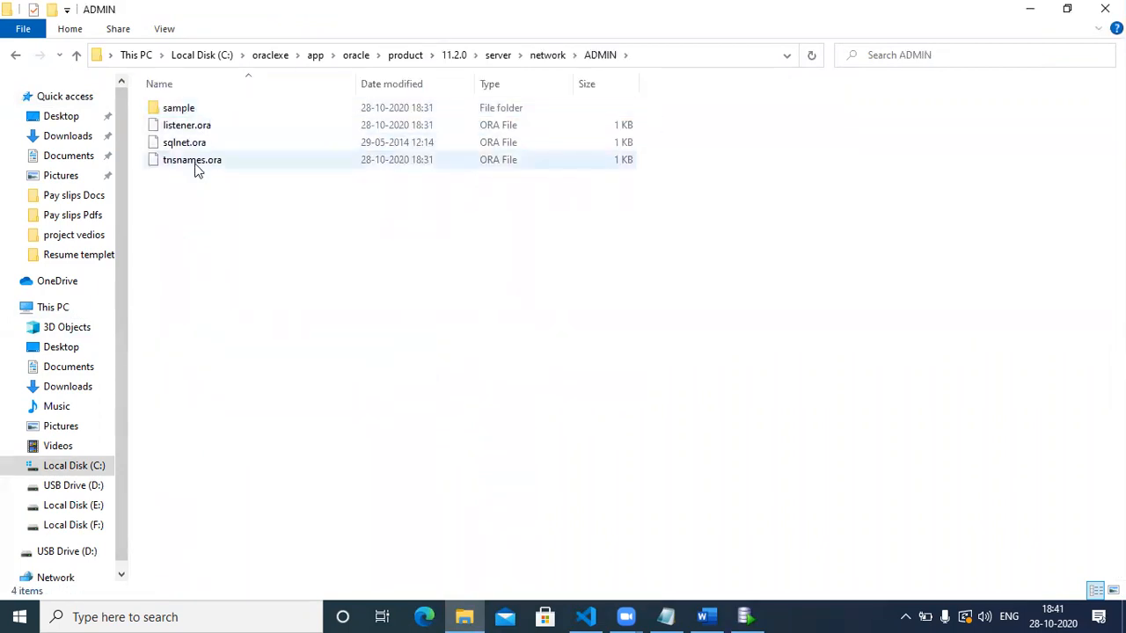
Choose to open tnsnames.ora with Notepad via Open with > More apps.
click(197, 167)
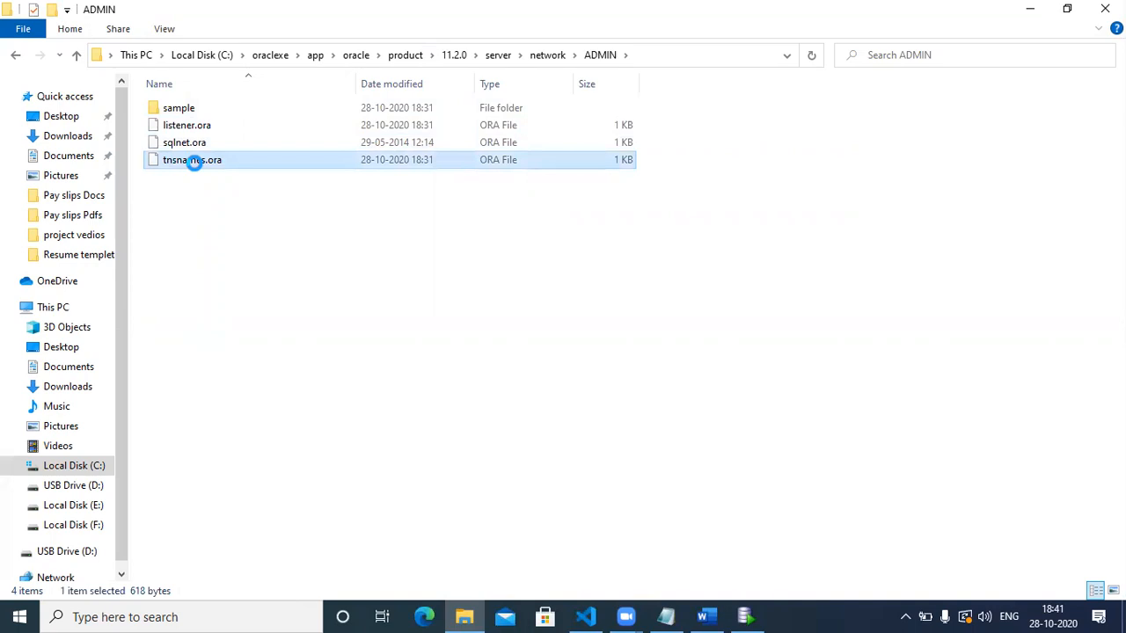
right_click(196, 168)
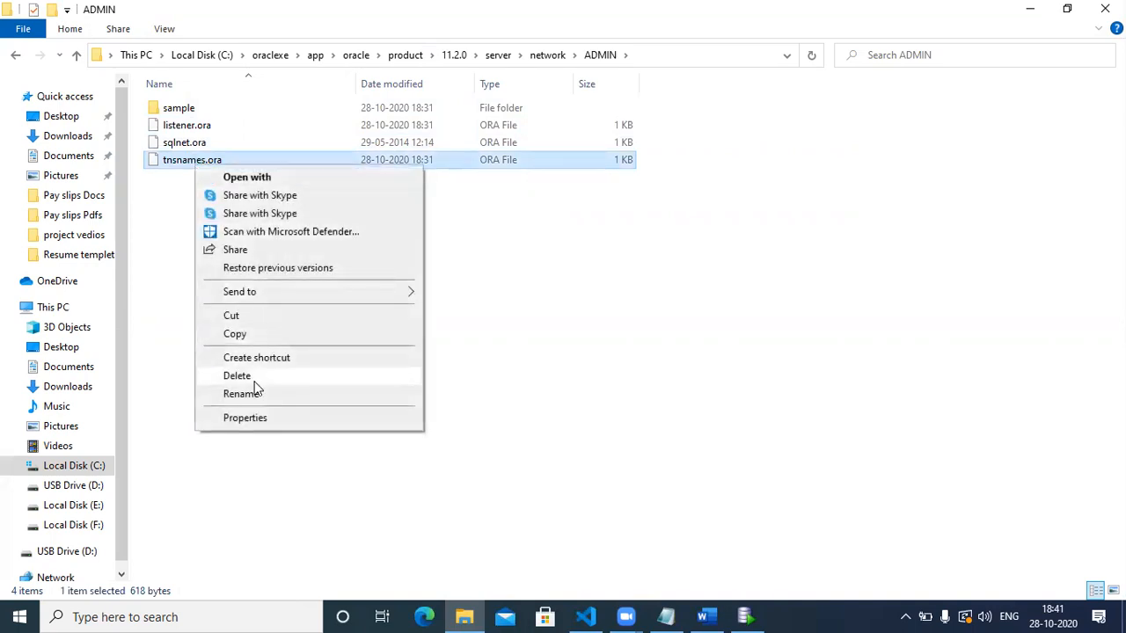
click(283, 176)
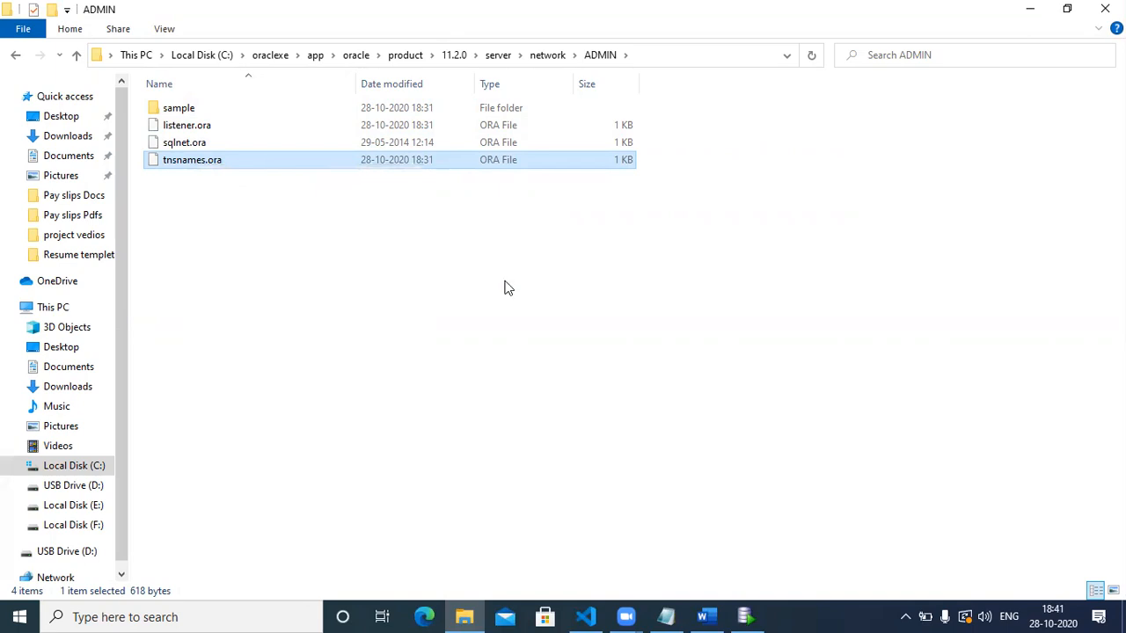
click(479, 265)
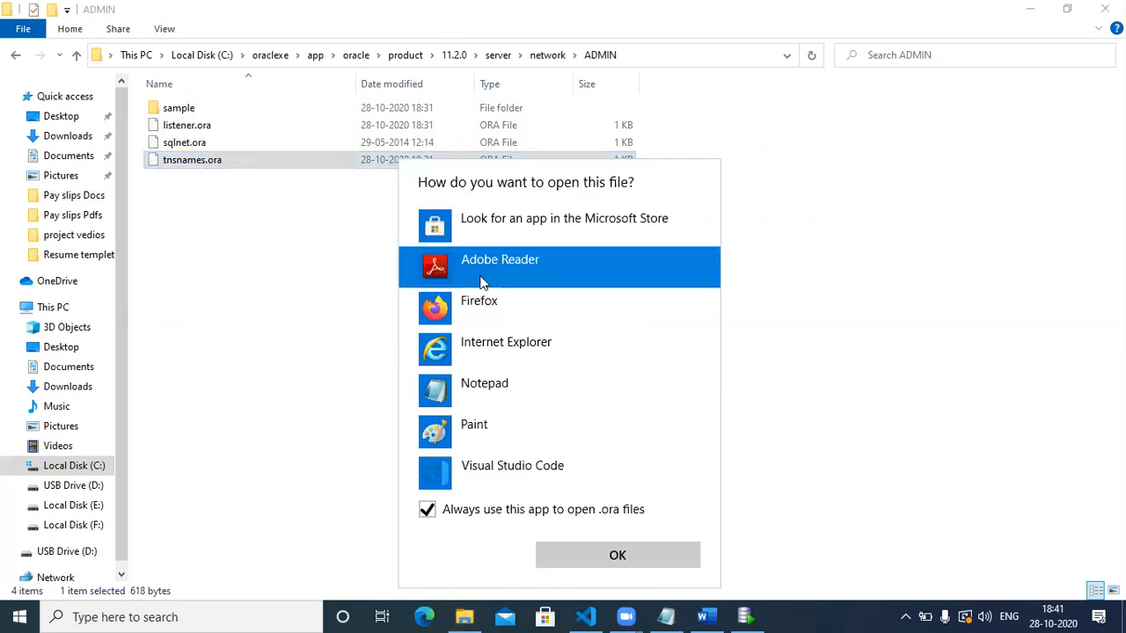
click(466, 383)
Open tnsnames.ora in Notepad and highlight the XE entry's host name.
click(598, 563)
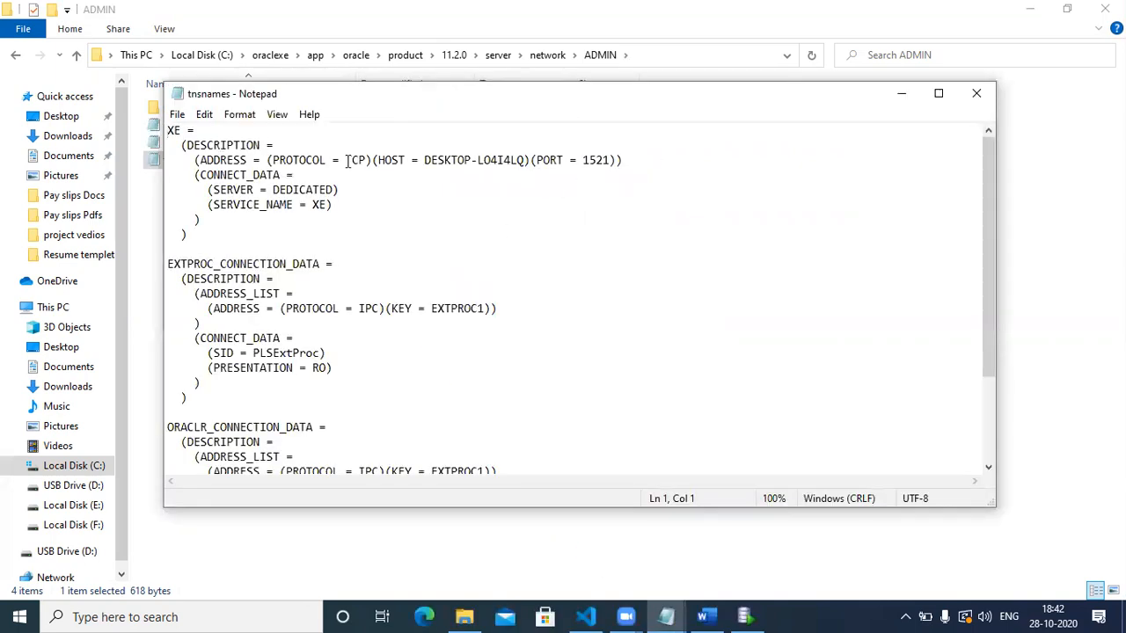
double_click(456, 161)
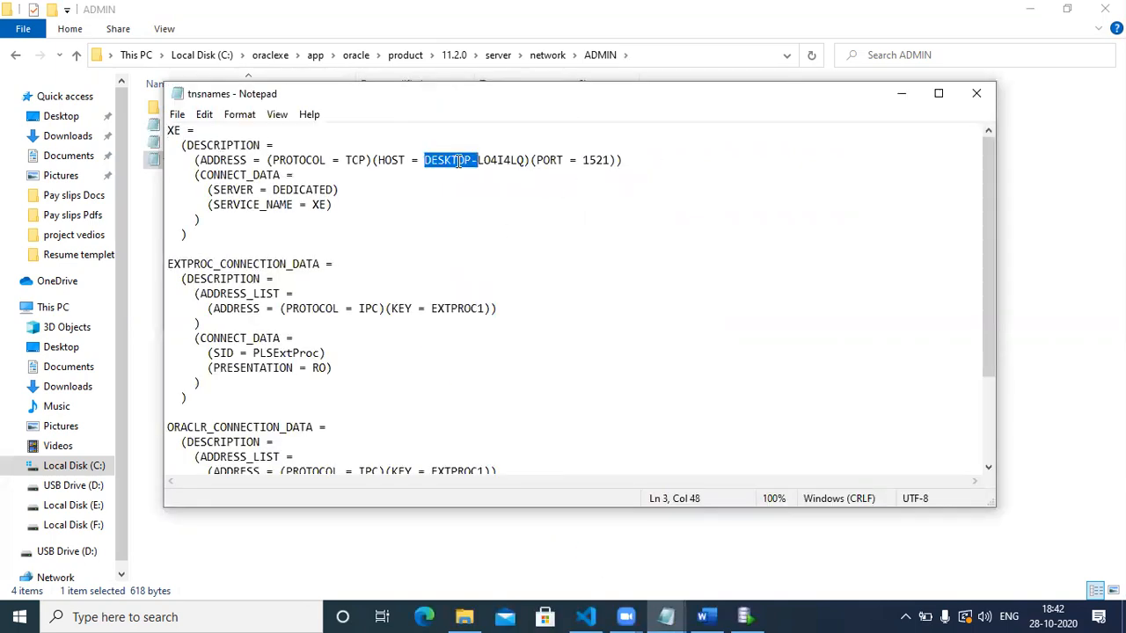
click(516, 160)
double_click(505, 160)
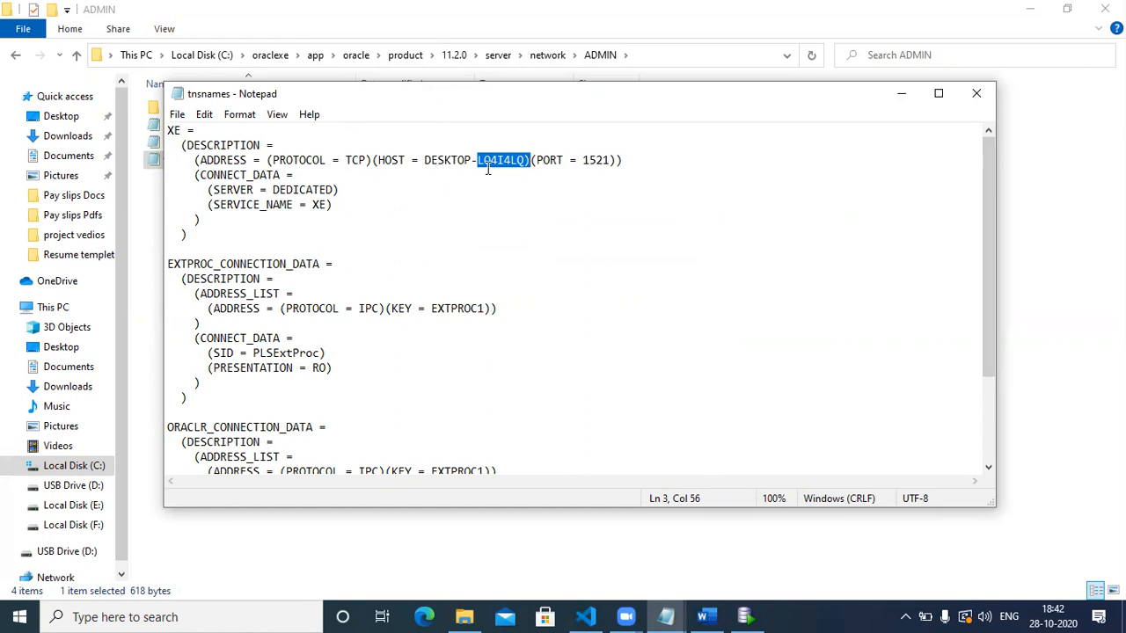
Check the XE entry's port 1521 and SERVICE_NAME, then return to the SQL Developer connection dialog.
click(761, 615)
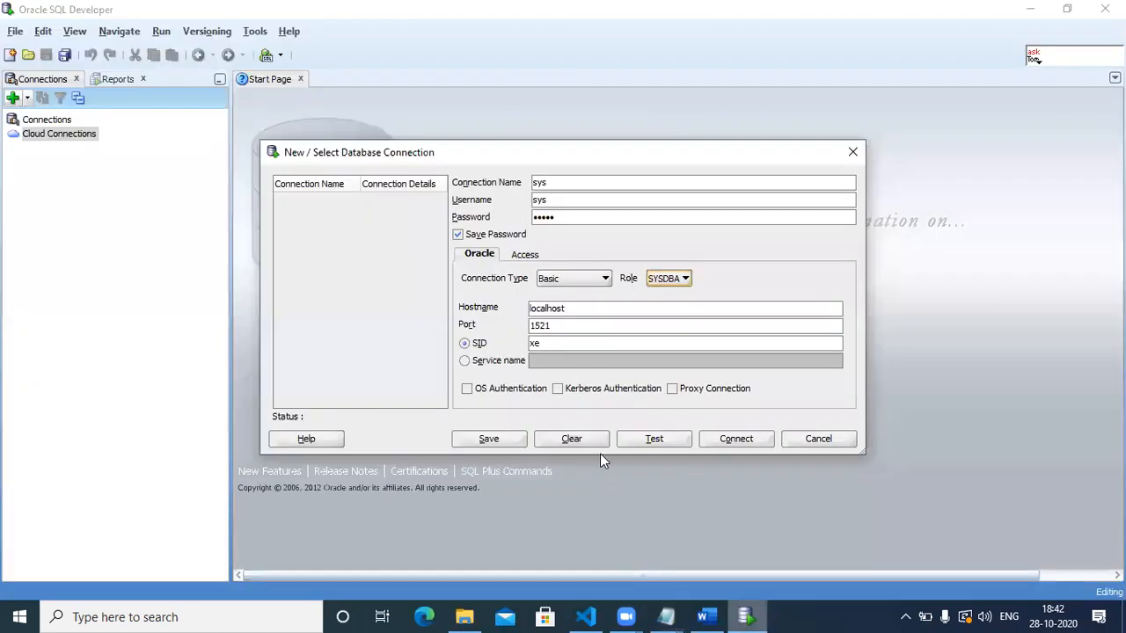
click(664, 616)
click(716, 540)
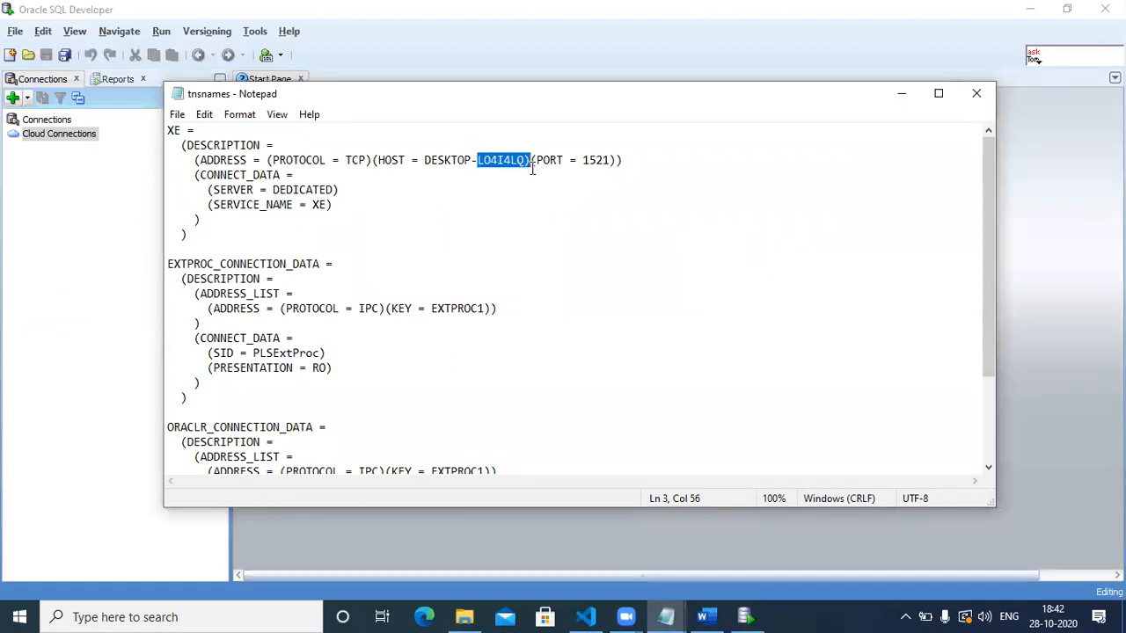
double_click(600, 159)
click(264, 204)
double_click(308, 204)
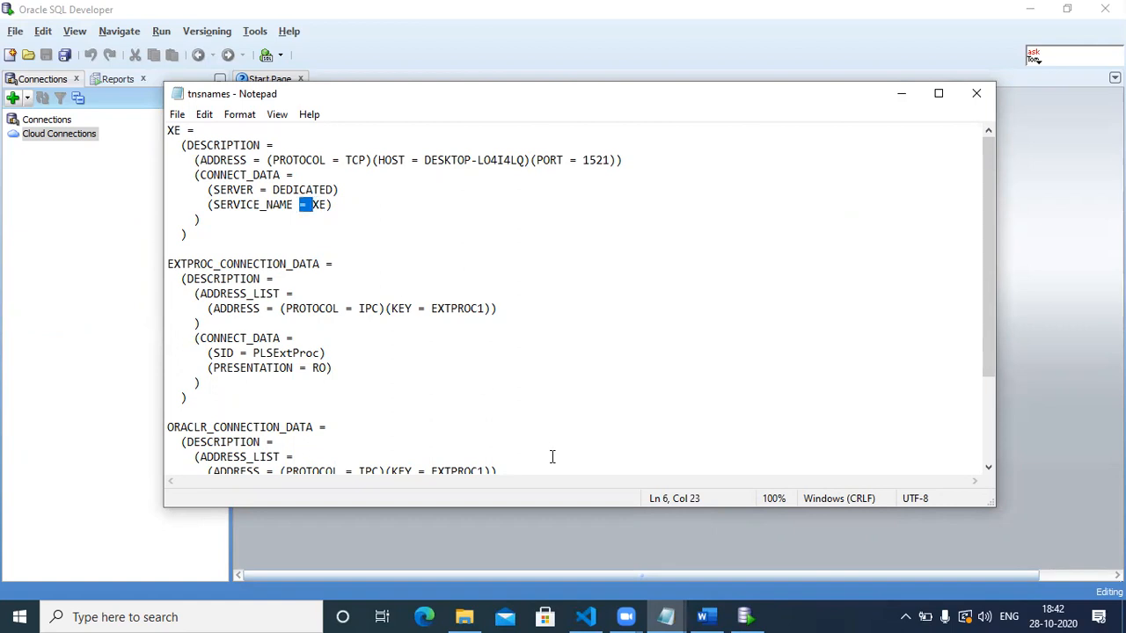
click(746, 616)
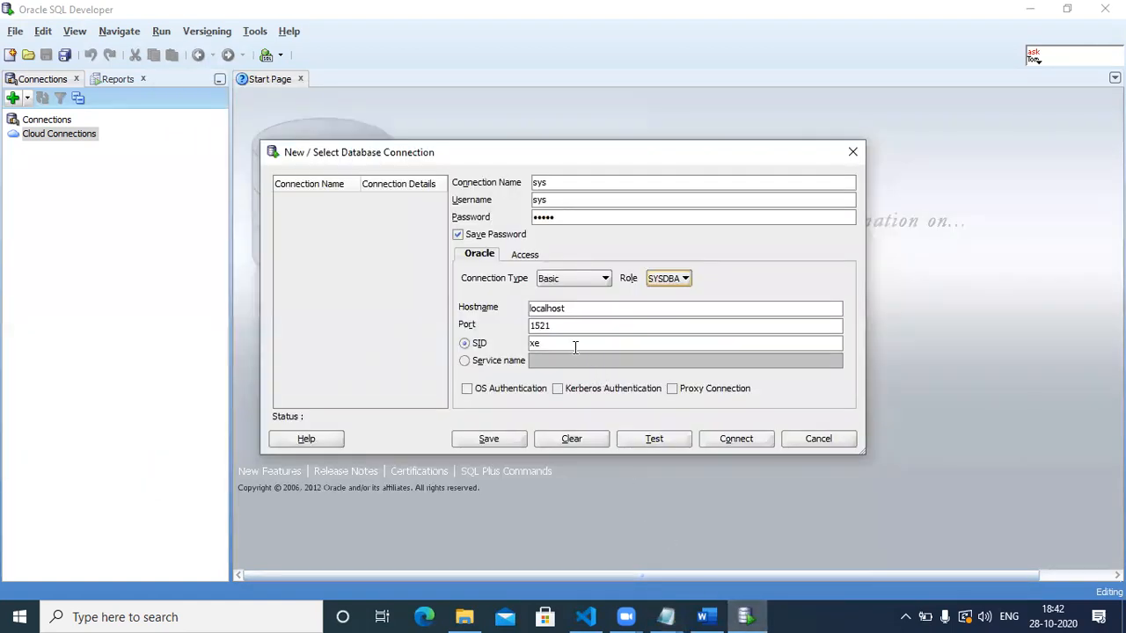
Test the sys connection to Success, recheck the SERVICE_NAME in tnsnames.ora, and return to SQL Developer.
click(666, 444)
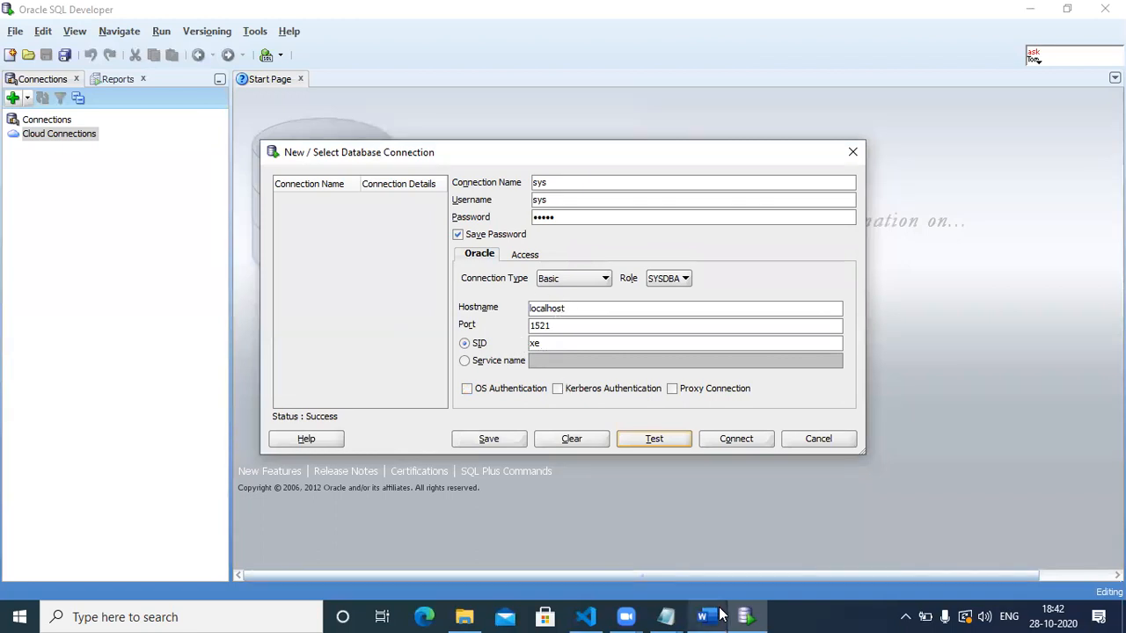
click(676, 613)
click(752, 533)
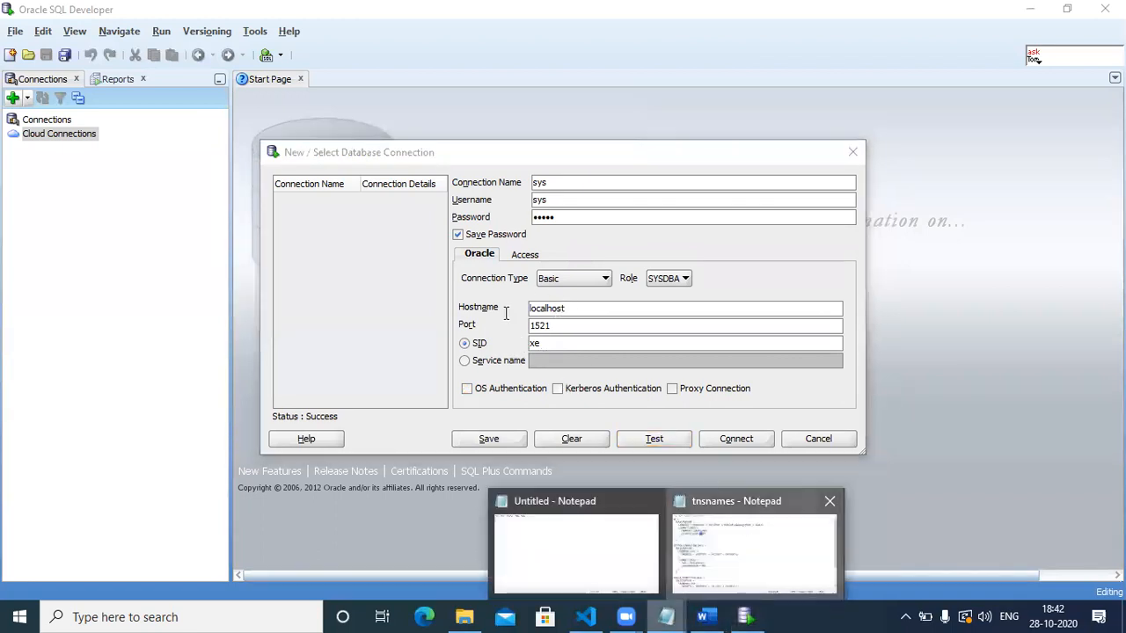
drag(304, 204, 318, 211)
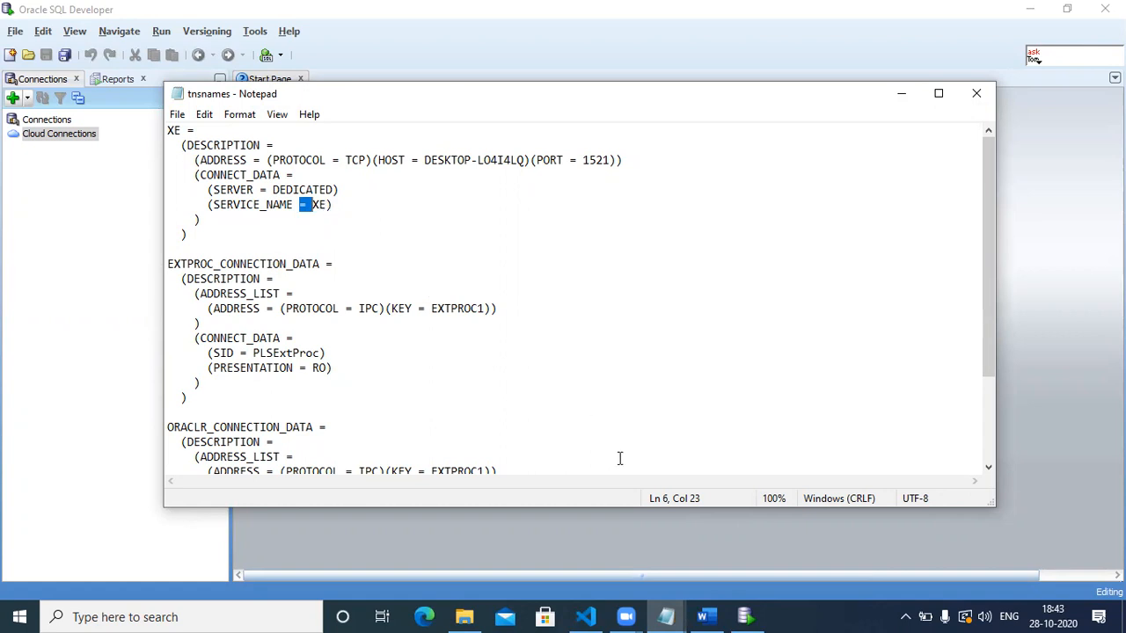
click(745, 617)
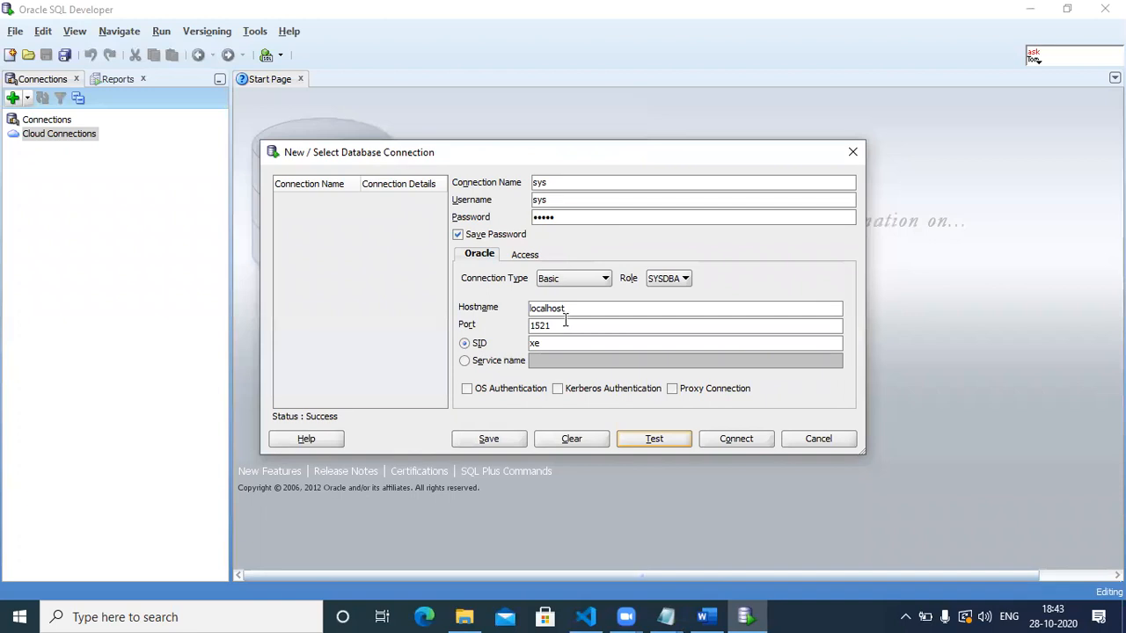
Test port 1522 (fails), restore port 1521 (succeeds), and save the sys connection.
click(560, 325)
click(655, 439)
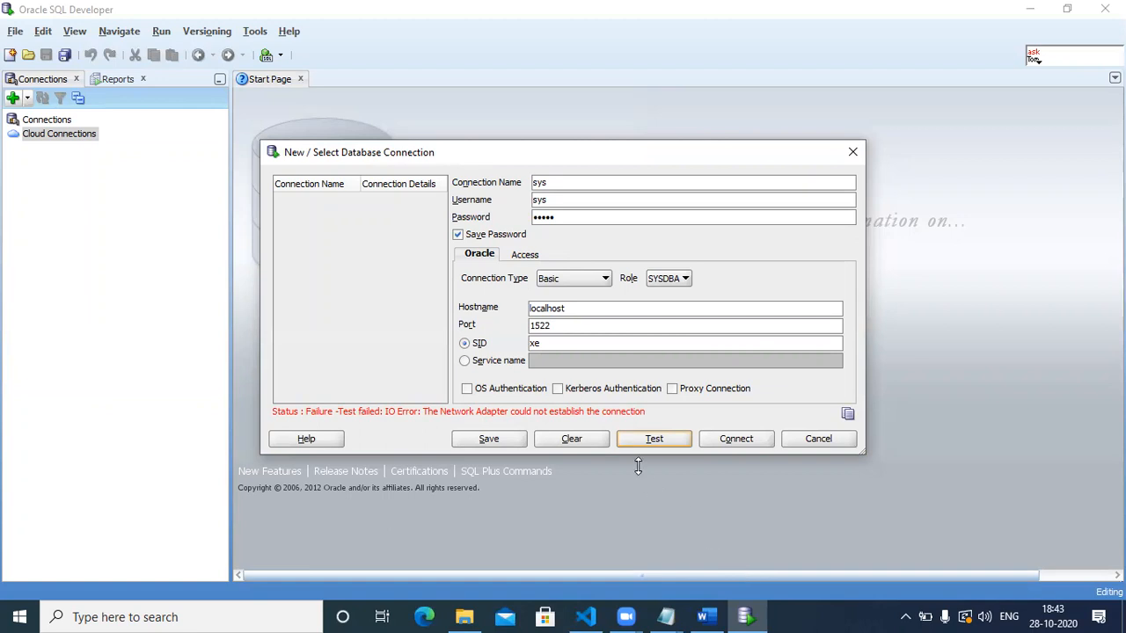
click(581, 327)
click(666, 440)
click(456, 440)
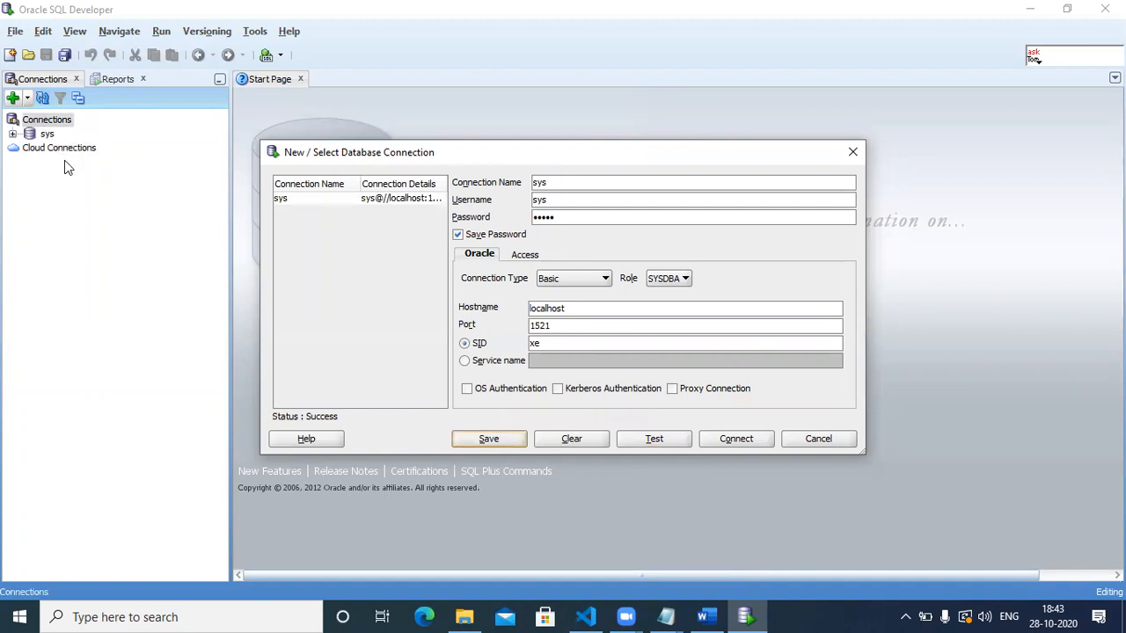
Close the connection dialog and open the sys connection's worksheet from the Connections panel.
click(853, 151)
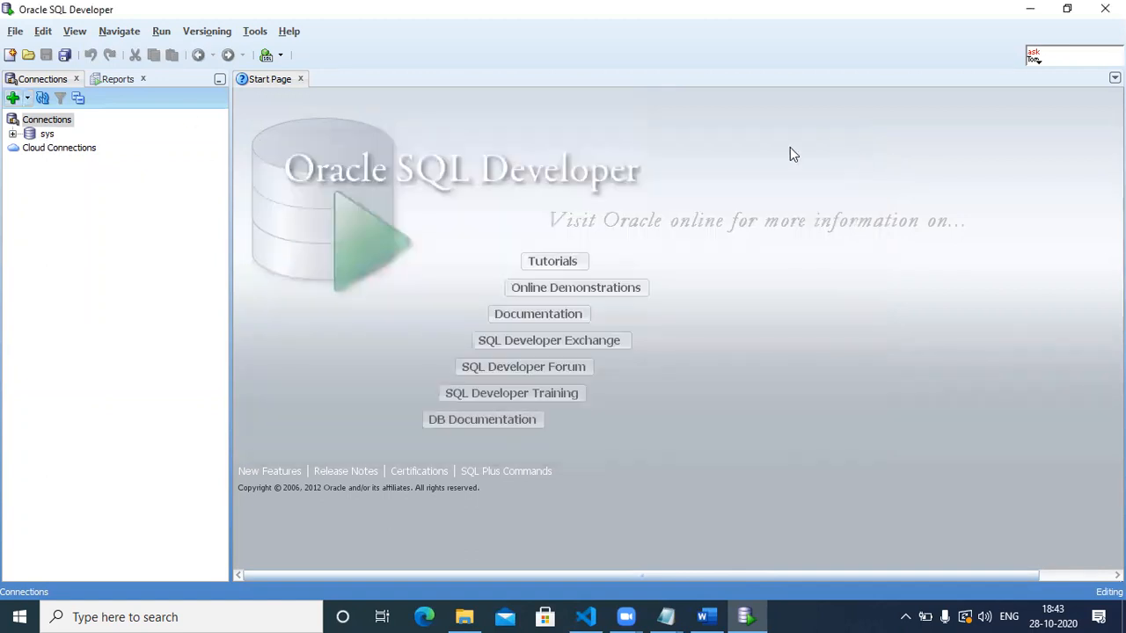
double_click(35, 135)
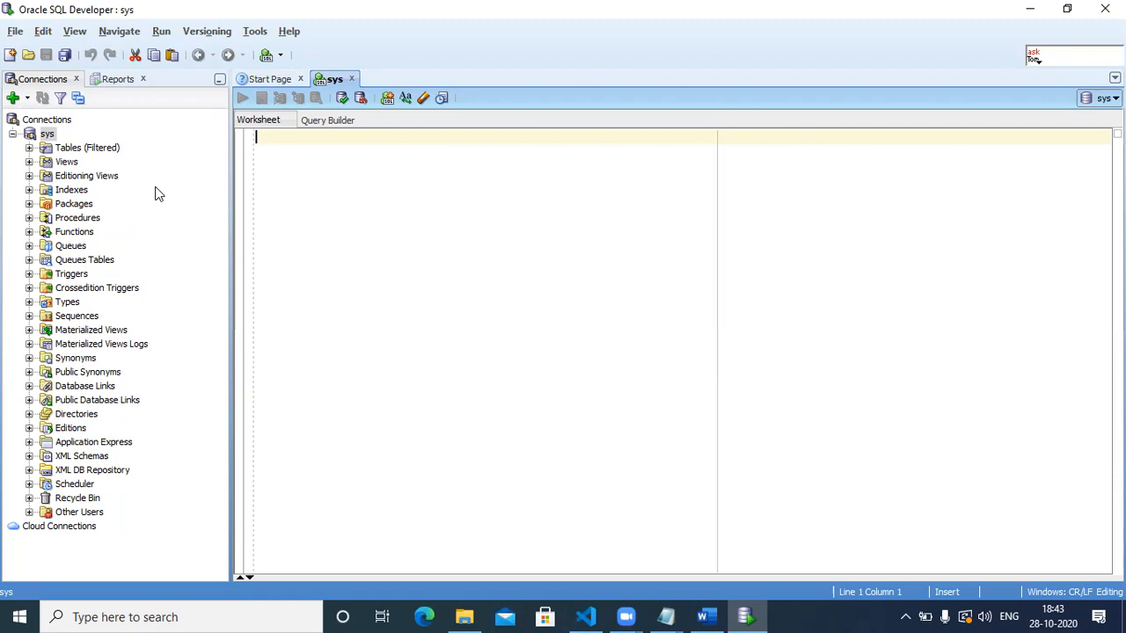
Type 'create user infa_config identified by', correcting the user name to lowercase.
text(creat)
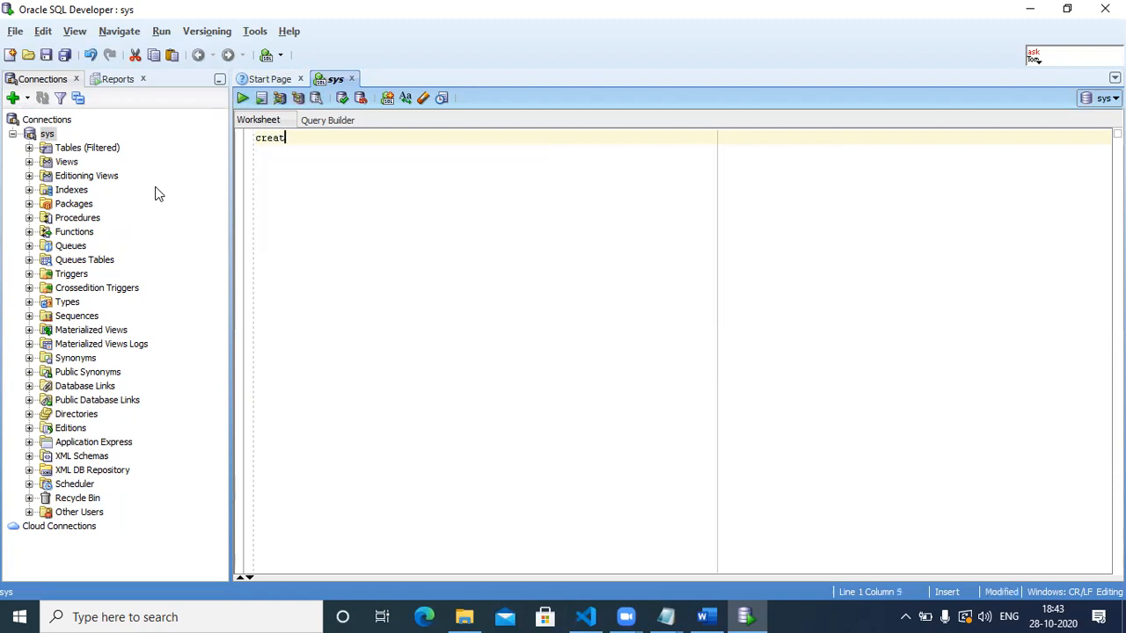
text(e user )
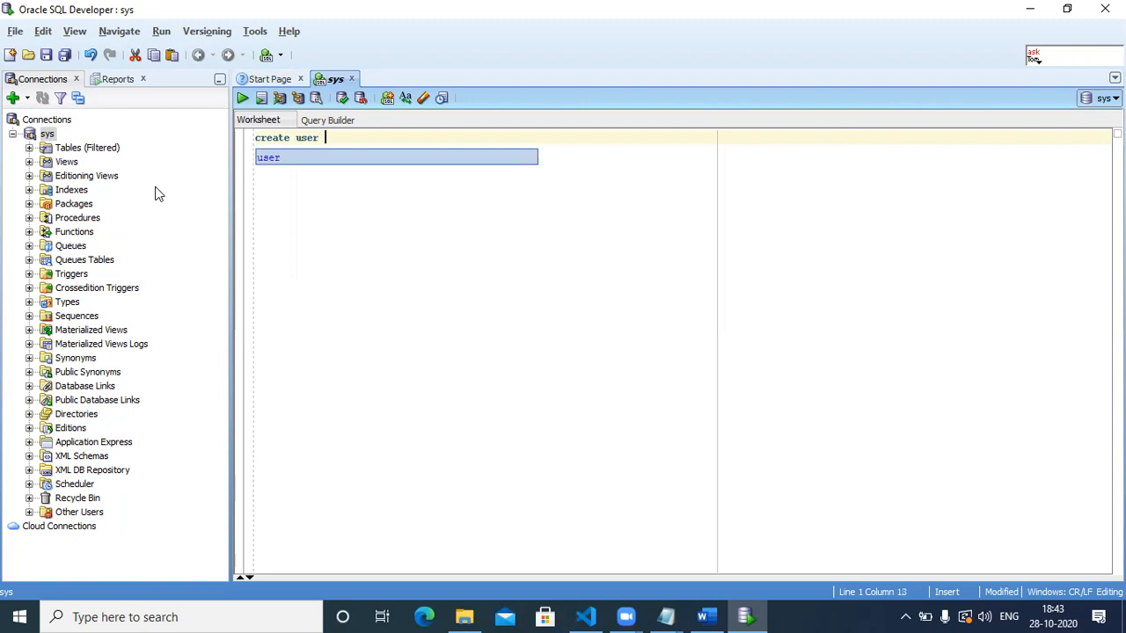
text(Infa)
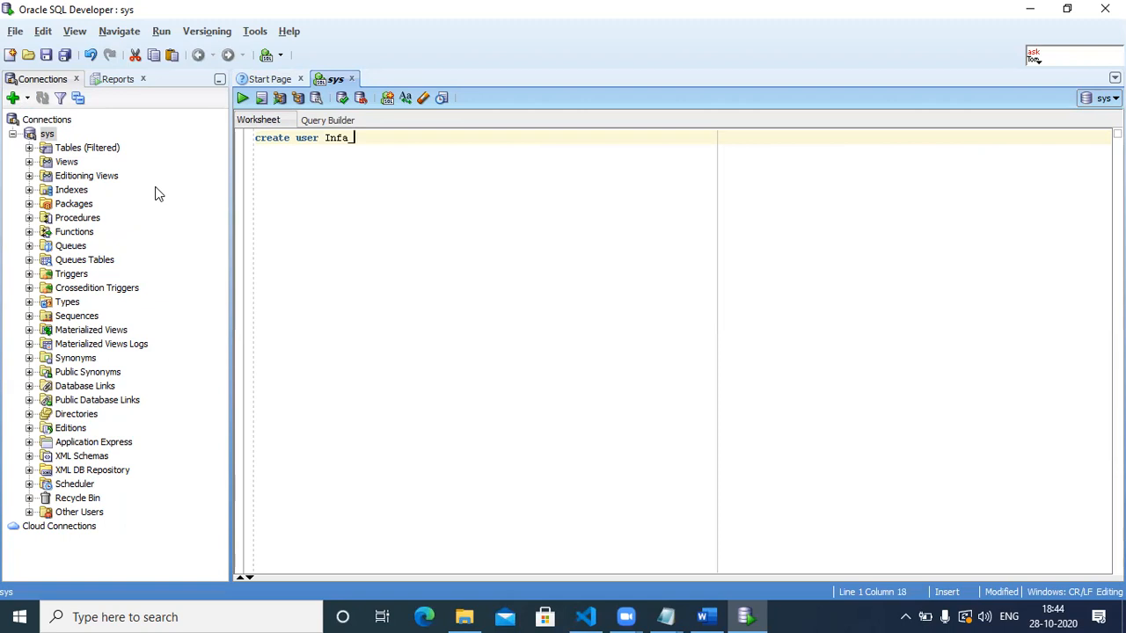
text(_config)
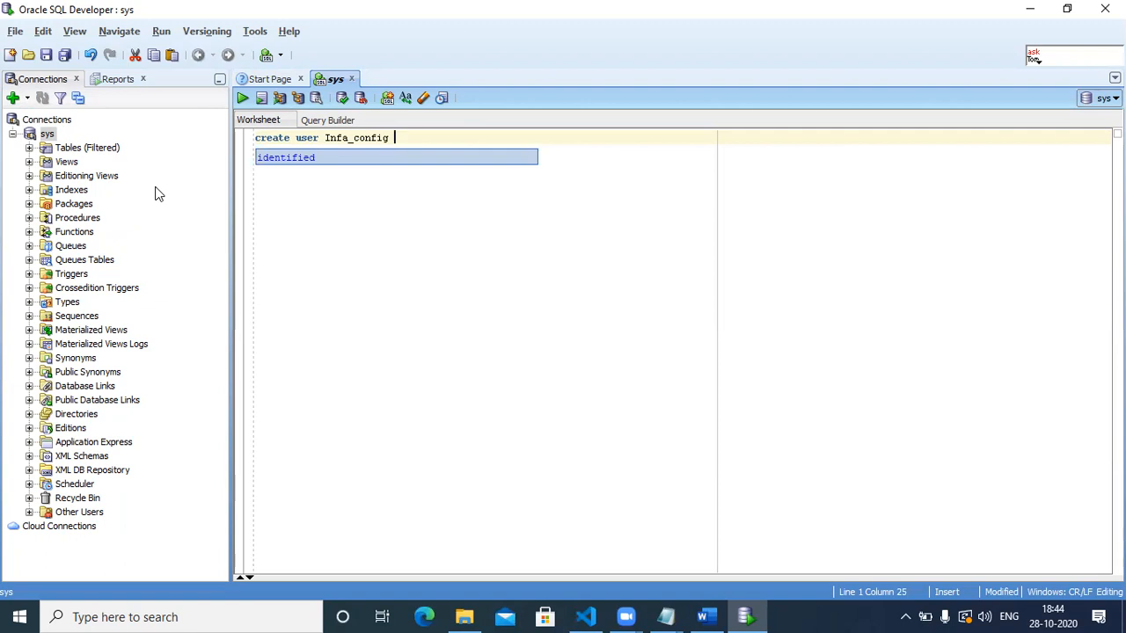
double_click(285, 157)
text(by)
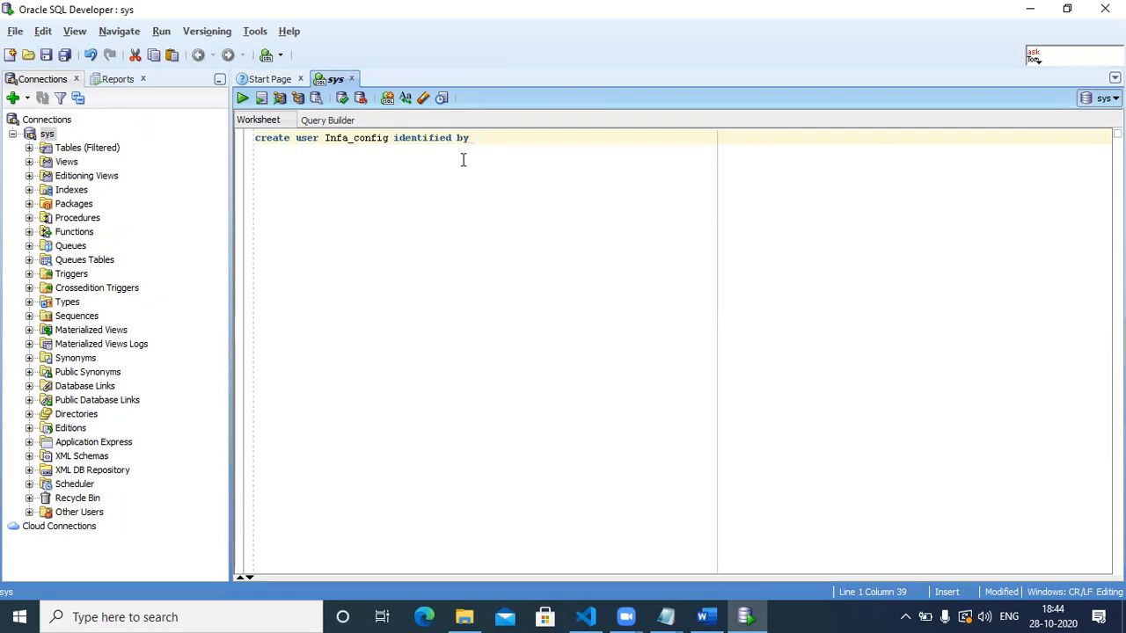
double_click(349, 139)
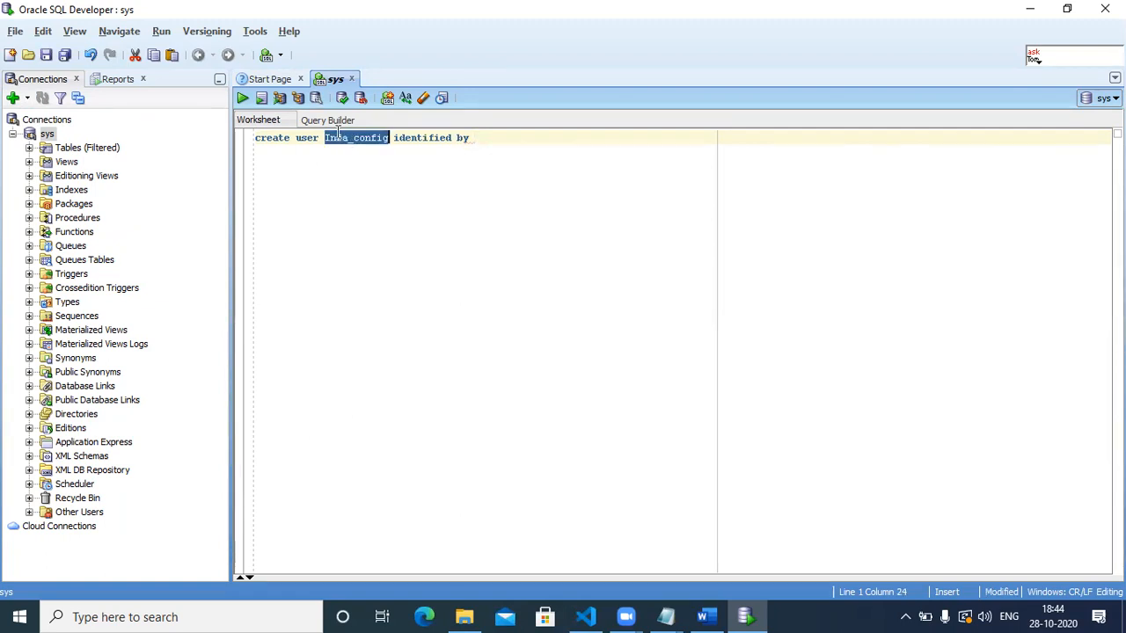
click(333, 137)
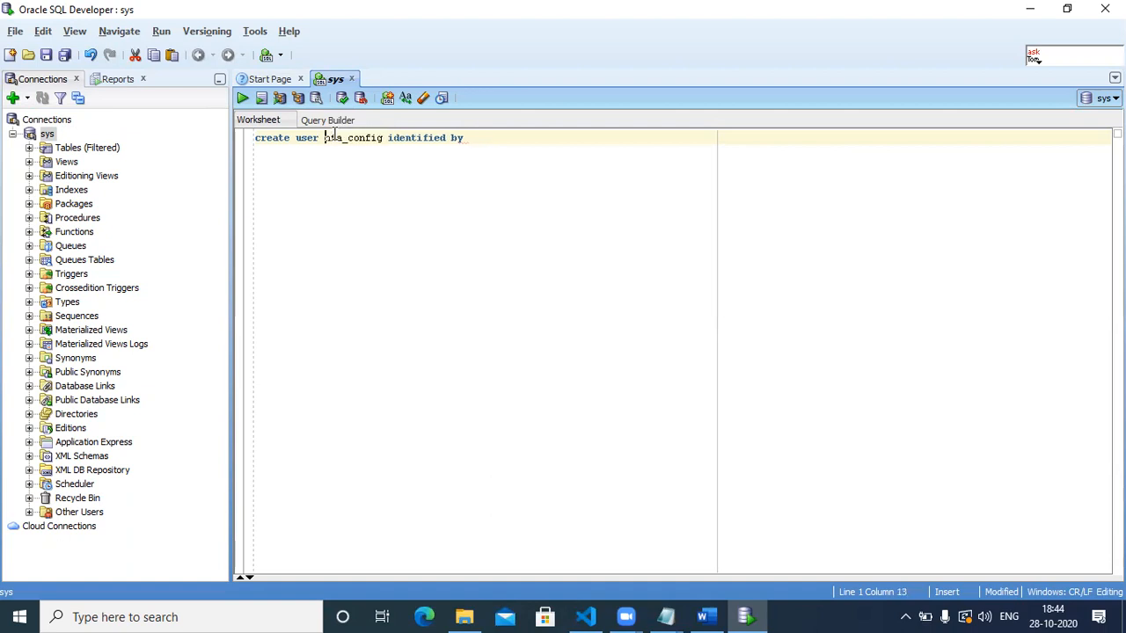
key(BackSpace)
text(i)
key(Escape)
Add the password after 'by' and select the whole create user statement.
double_click(337, 138)
key(ctrl+c)
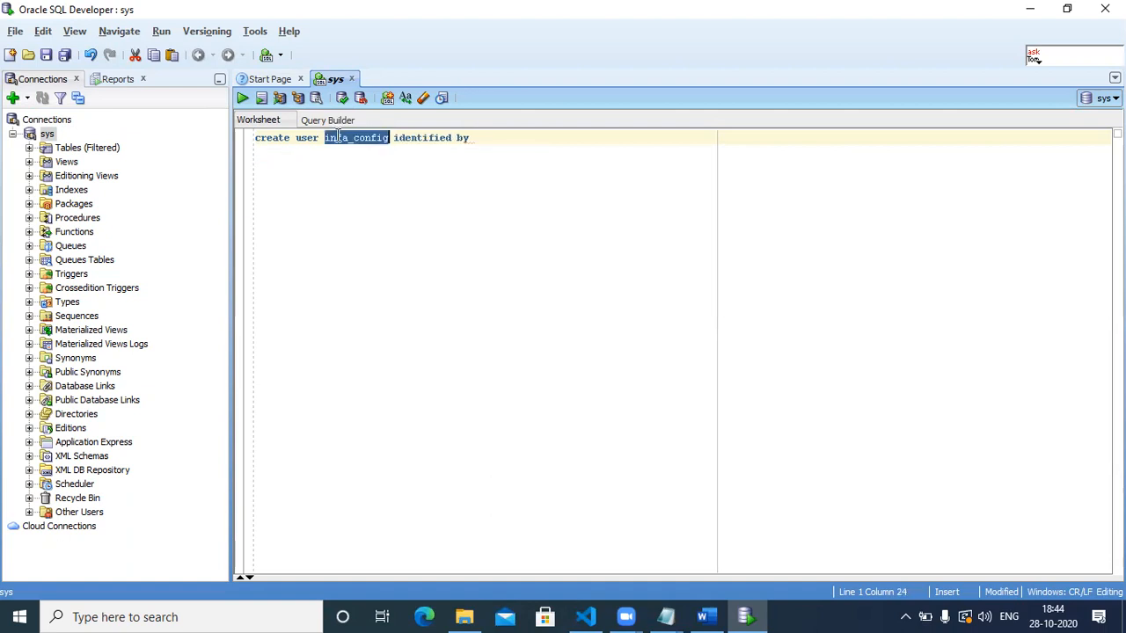
click(506, 139)
key(ctrl+v)
triple_click(343, 138)
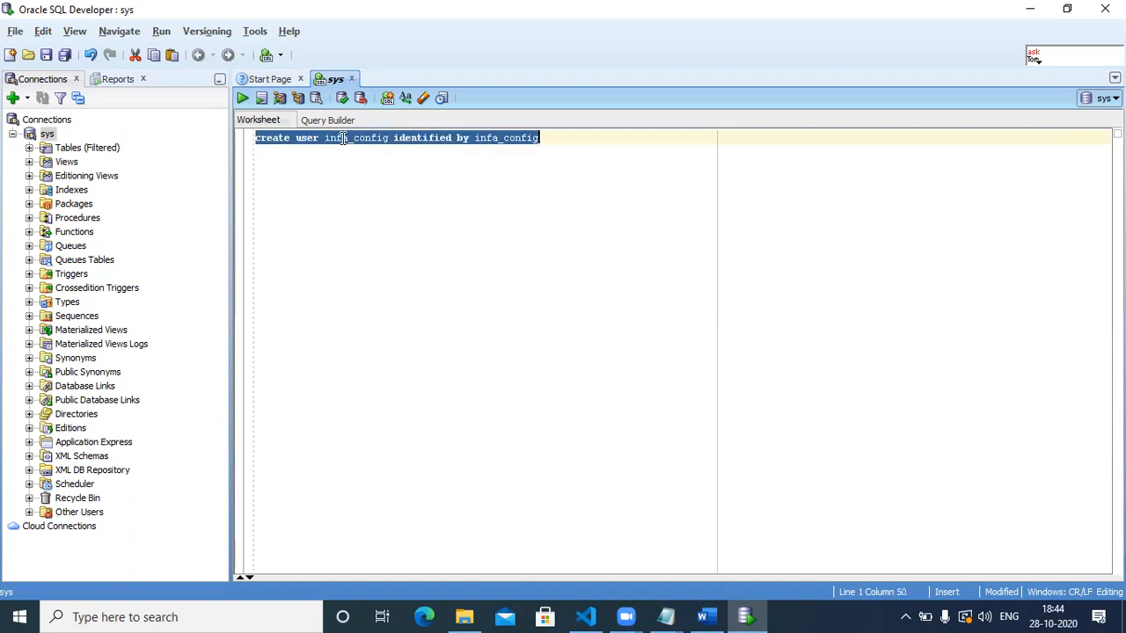
double_click(343, 138)
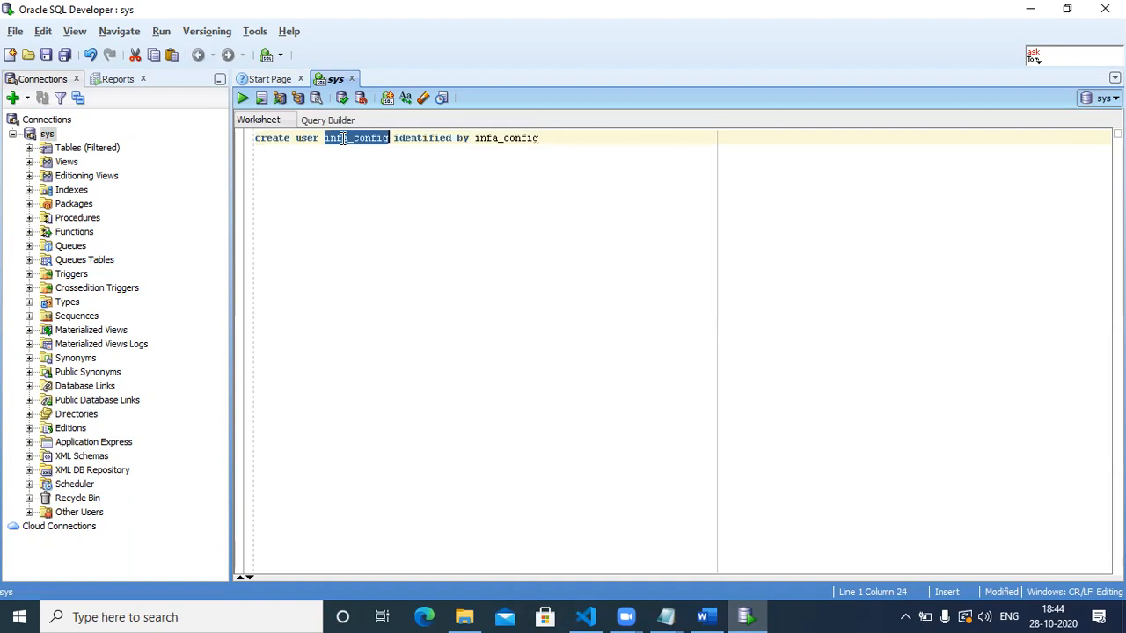
double_click(503, 138)
key(ctrl+c)
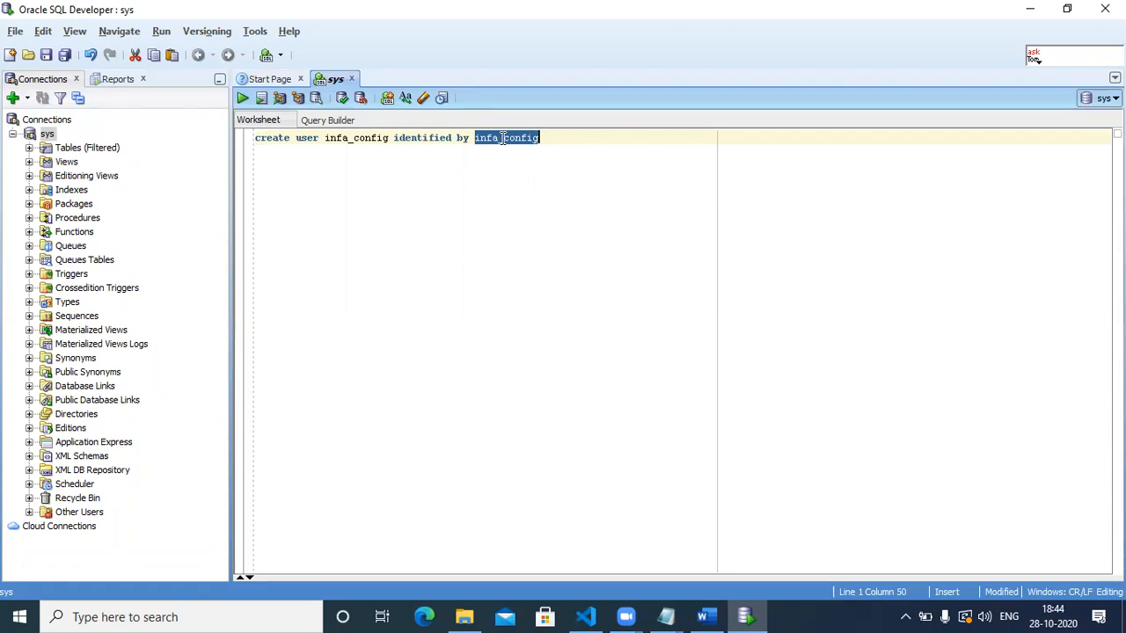
click(570, 138)
drag(570, 138, 252, 134)
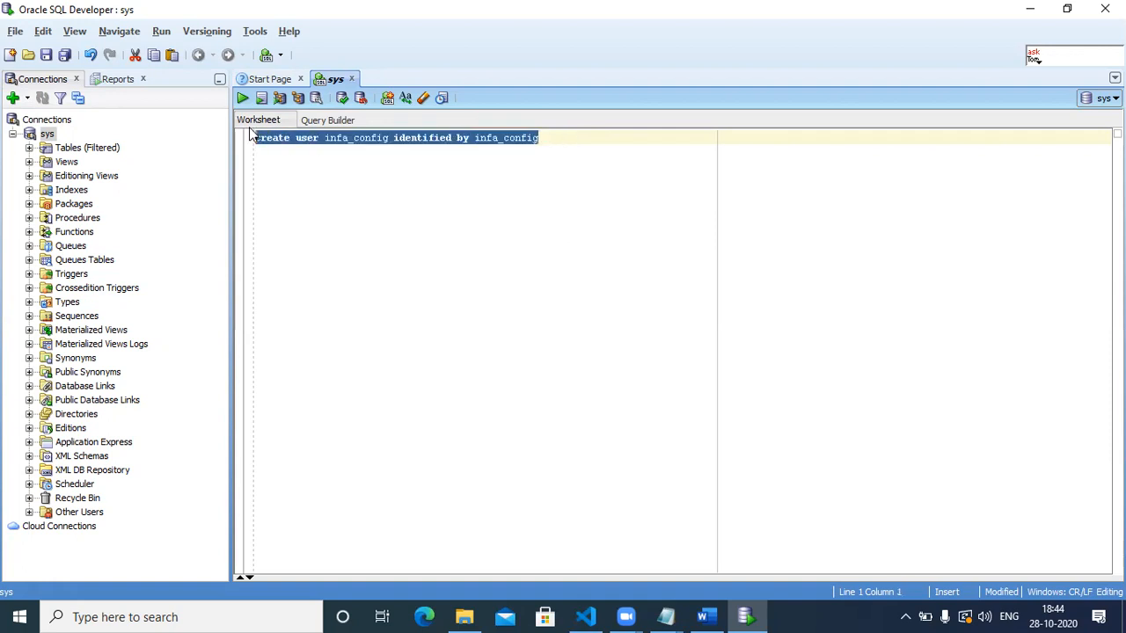
Run the create user statement, check the 'user created' output, and start a second line.
click(243, 99)
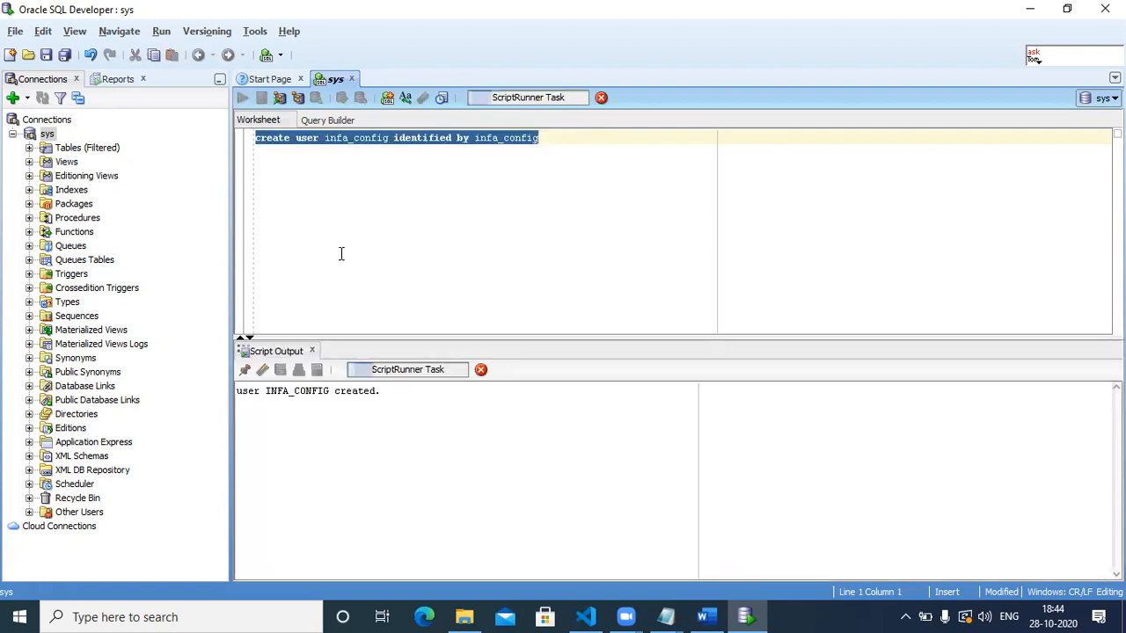
triple_click(268, 393)
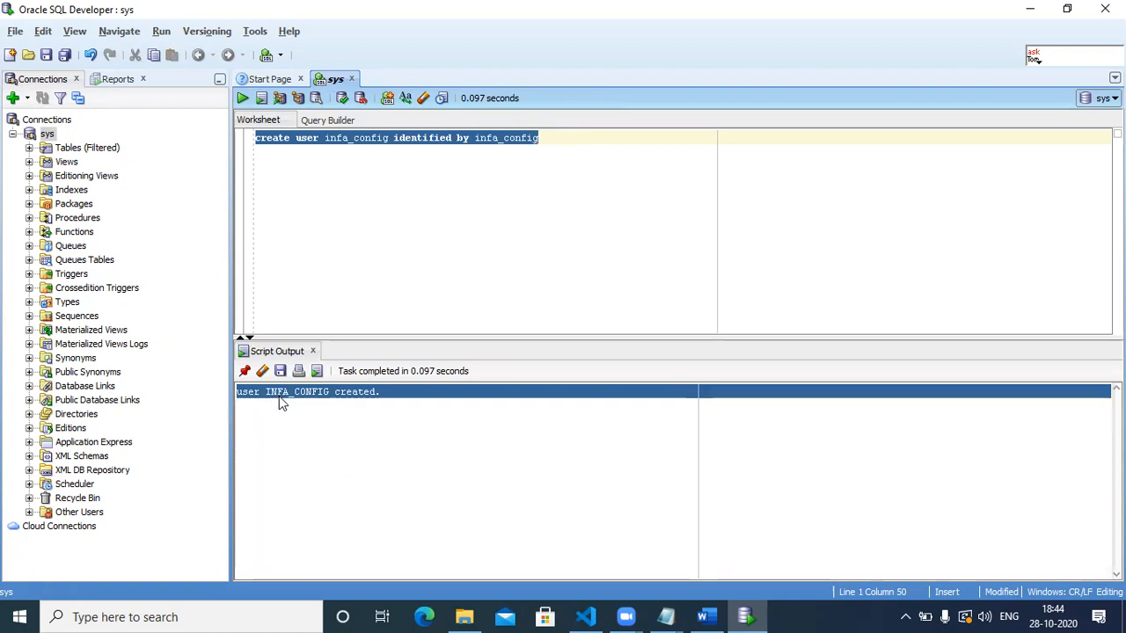
click(569, 143)
key(Return)
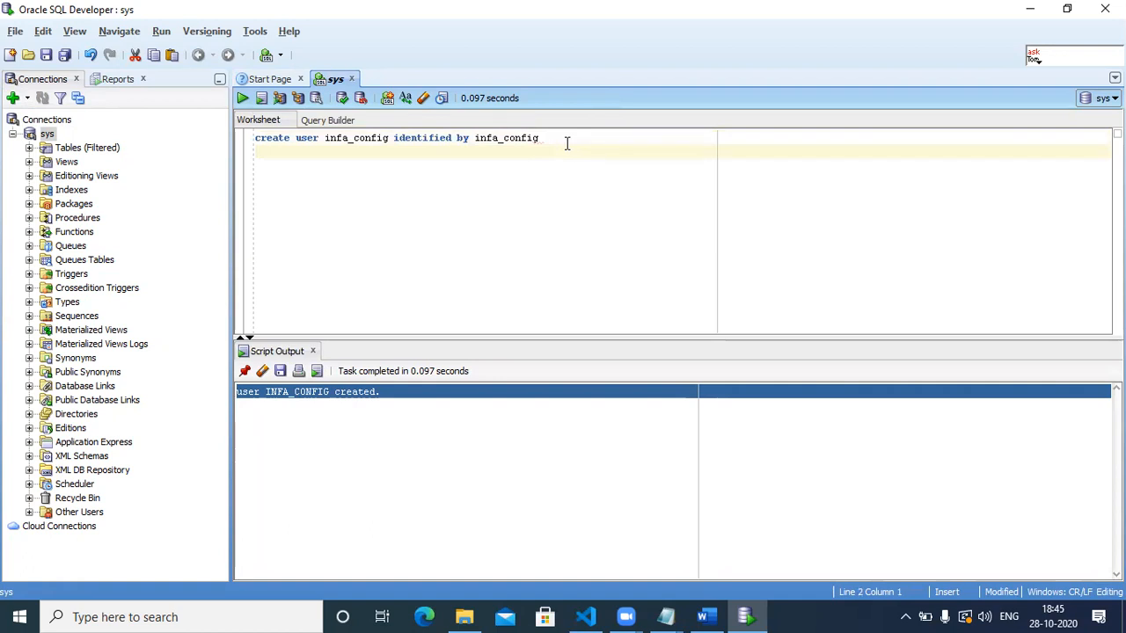
Run 'grant dba to infa_config', confirm it succeeded, then bring up the Word installation notes.
text(grant b)
key(BackSpace)
text(dba to)
key(ctrl+v)
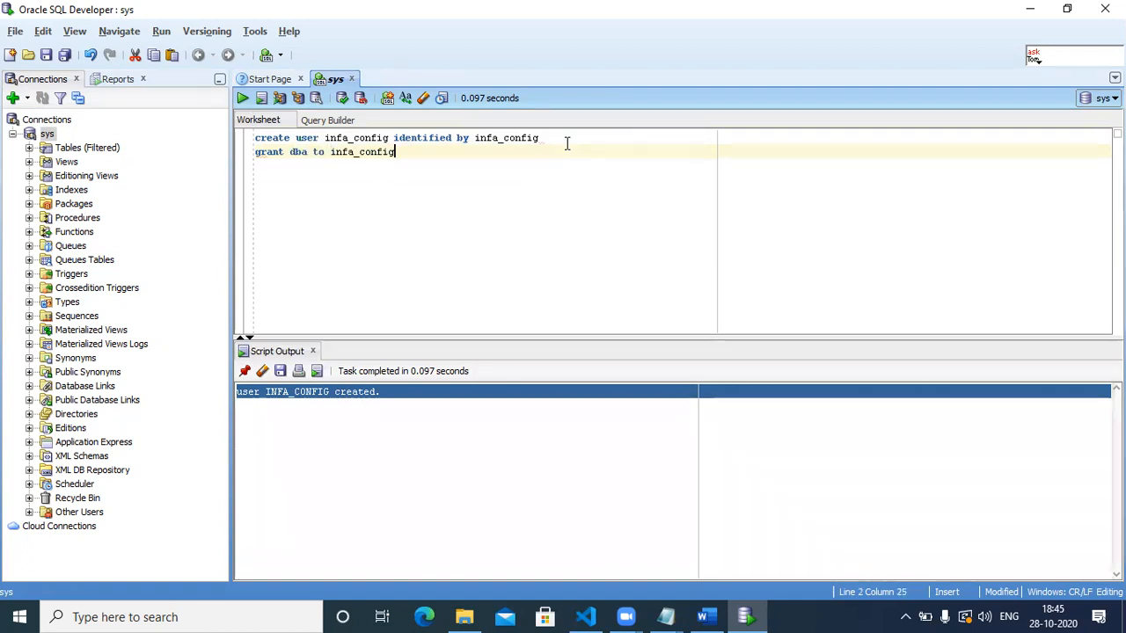
key(shift+Home)
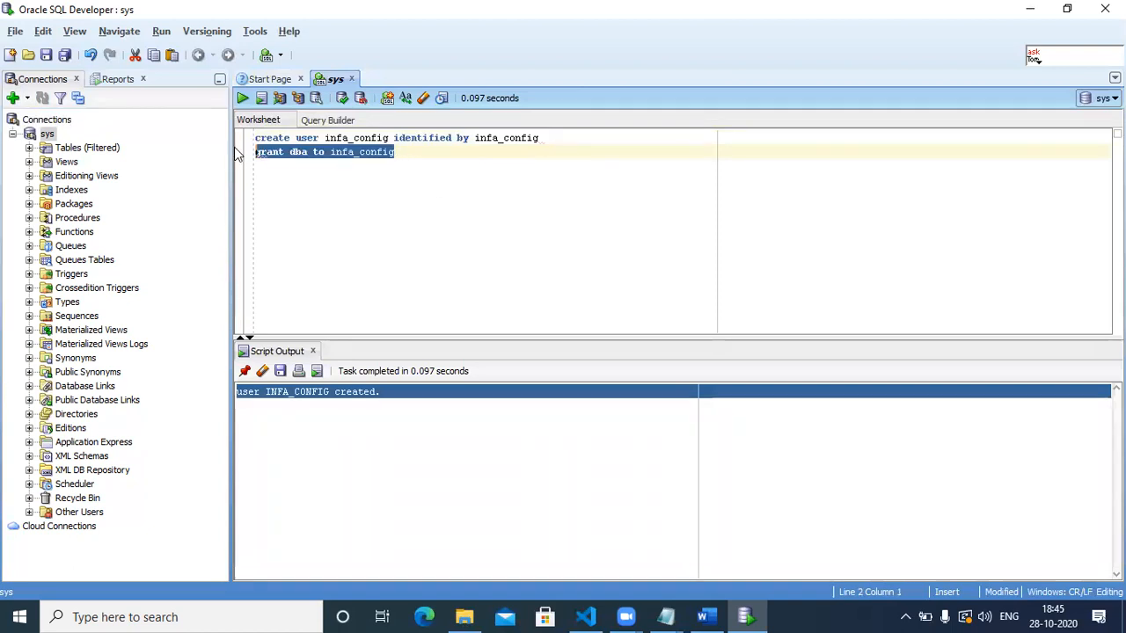
click(242, 98)
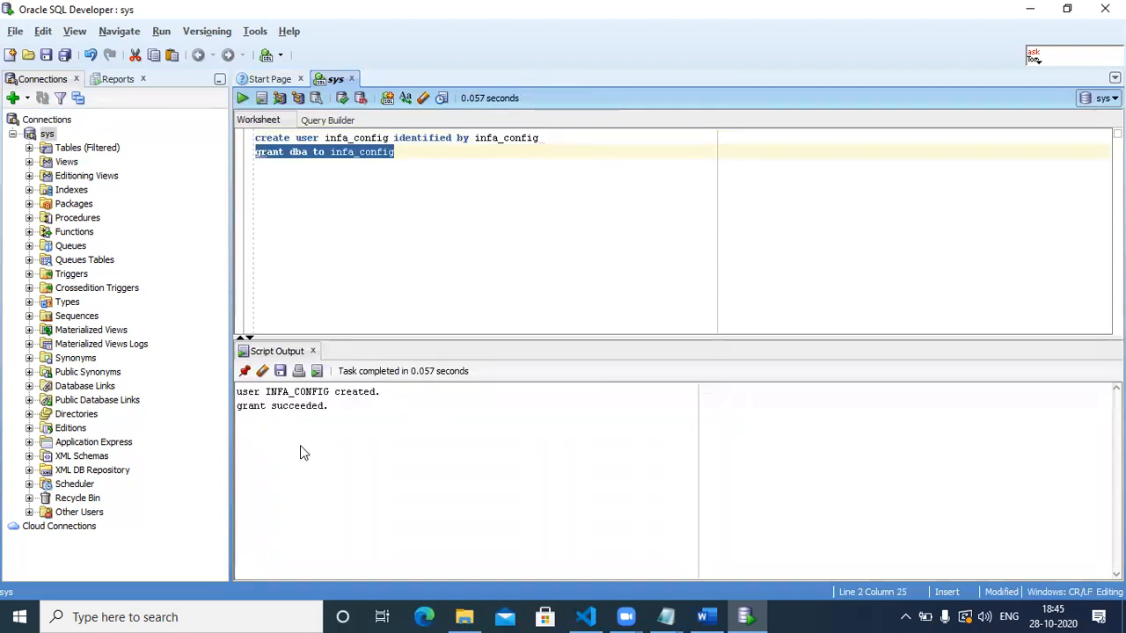
triple_click(269, 405)
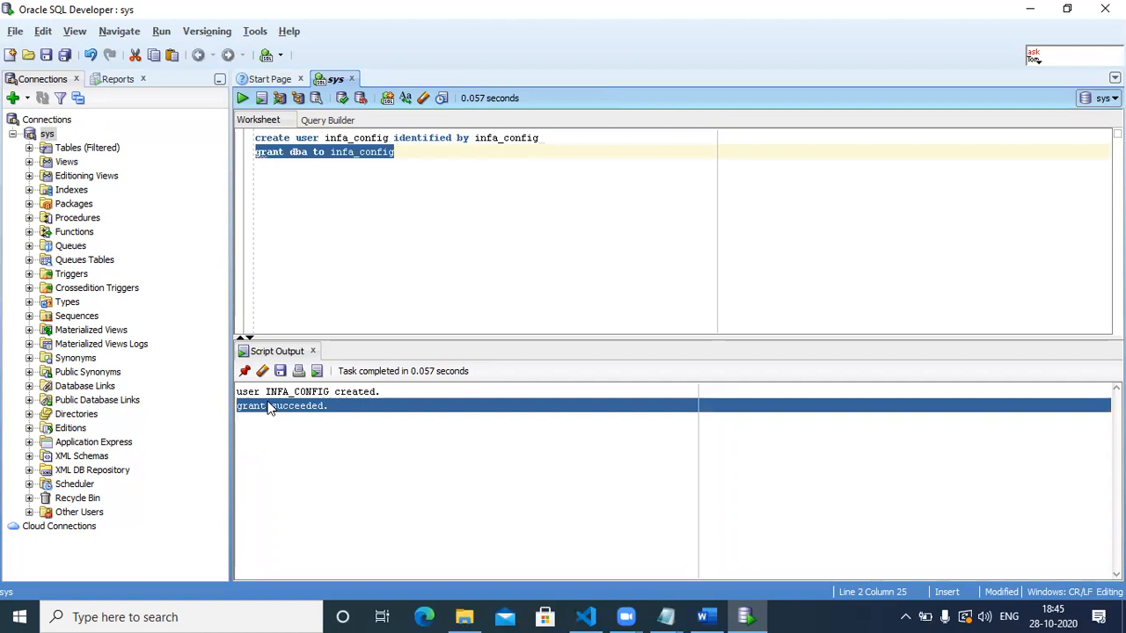
click(438, 153)
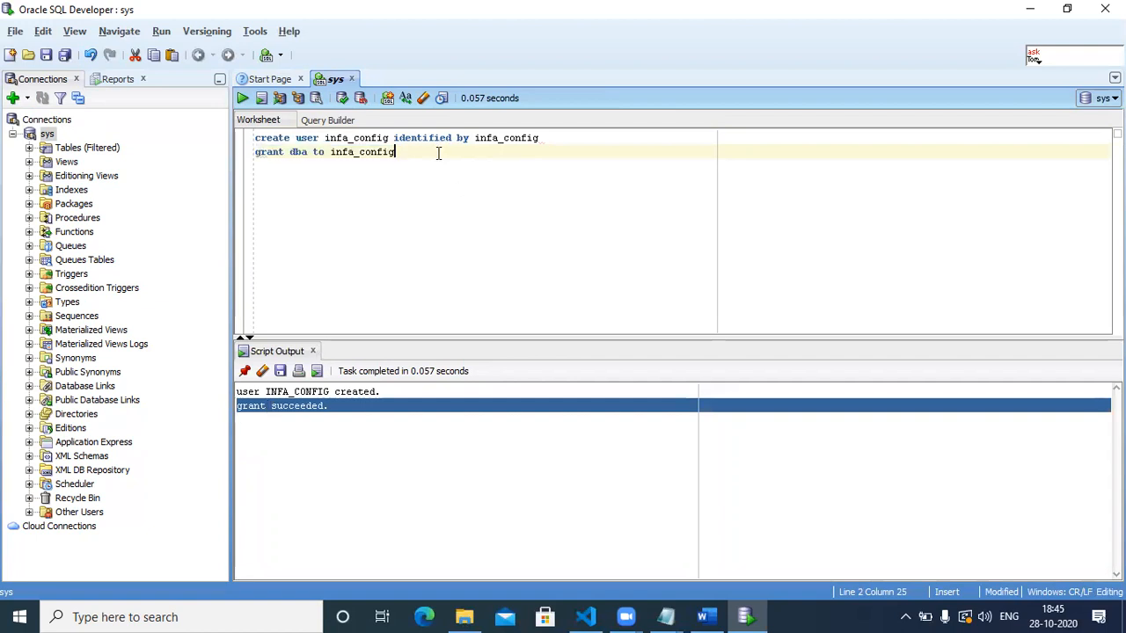
click(702, 617)
drag(1119, 334, 1119, 156)
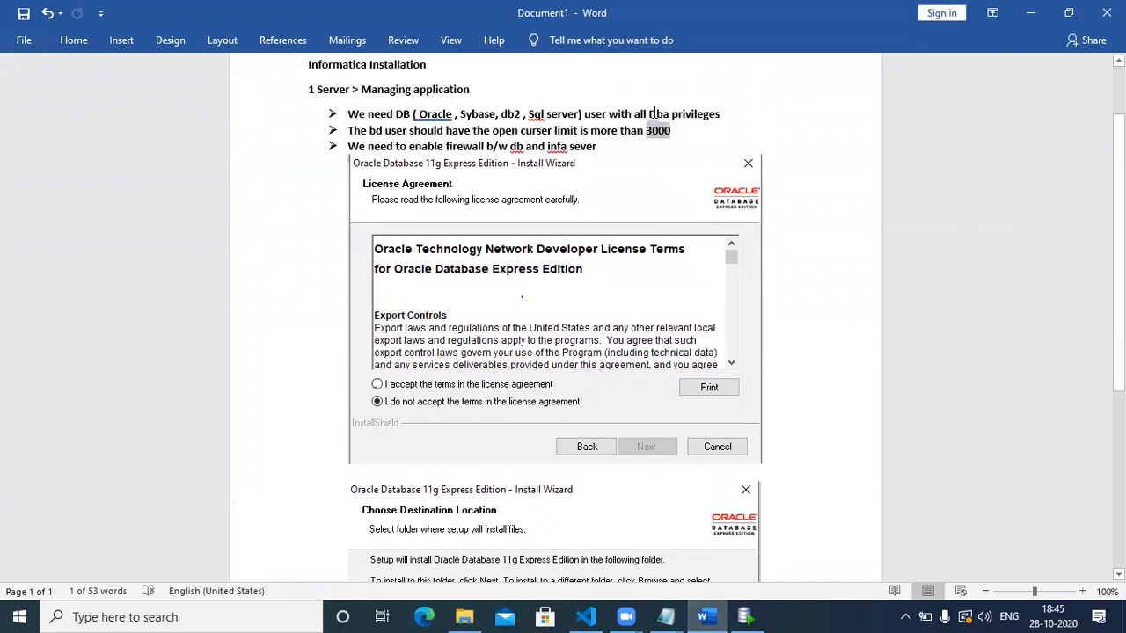
Clear the highlight in the Word notes and return to the SQL Developer worksheet.
click(690, 113)
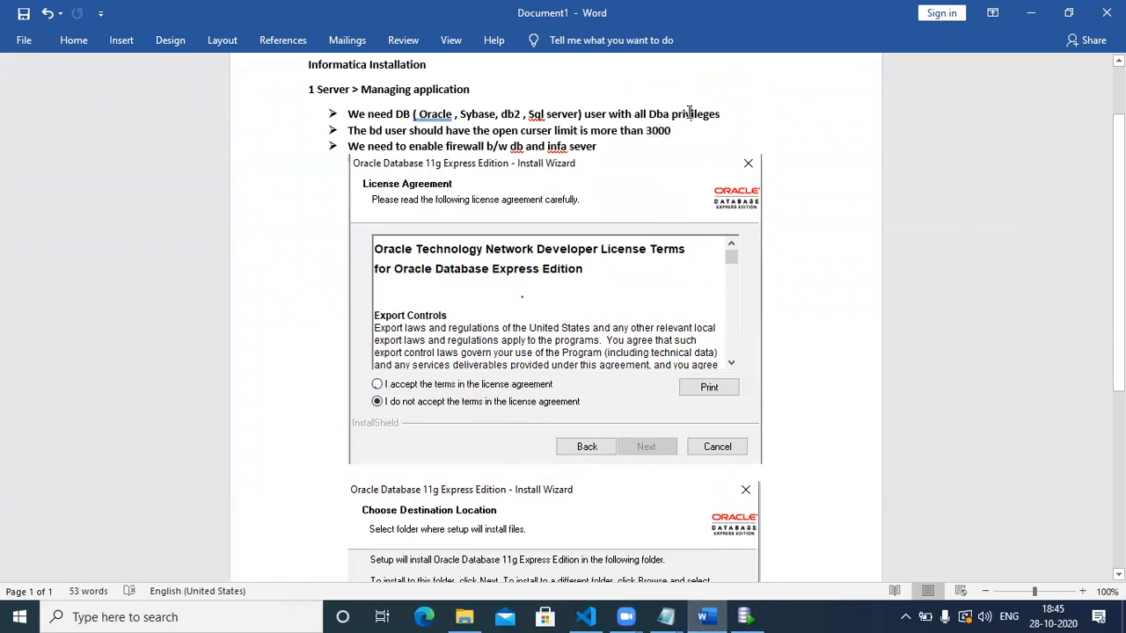
click(746, 616)
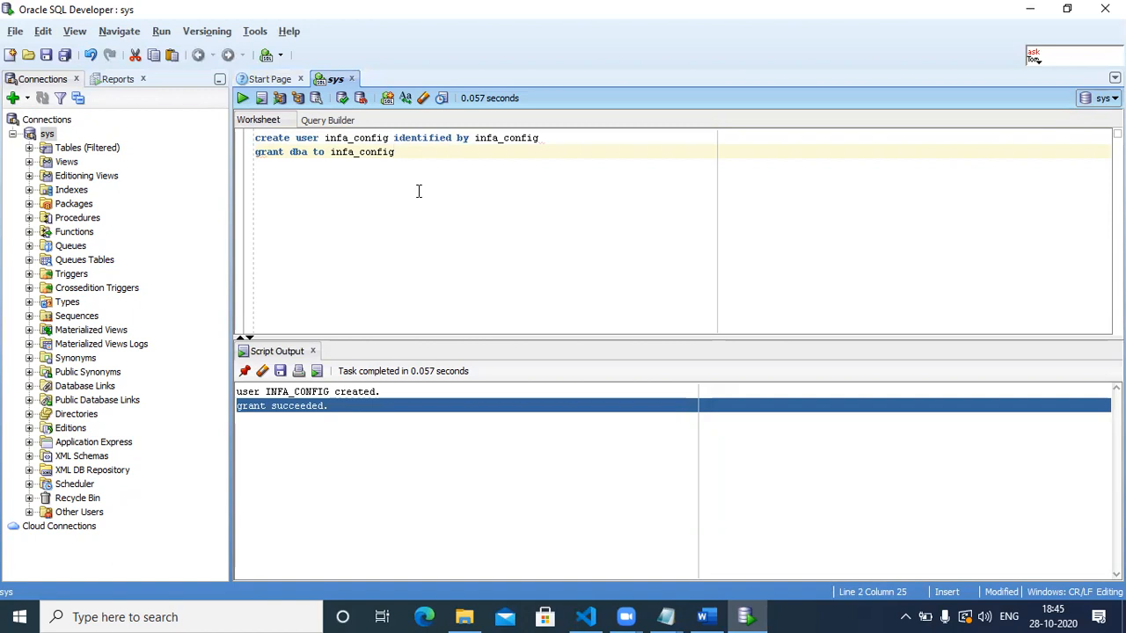
Add and then remove a semicolon on the create user line, then collapse the sys tree.
key(Return)
key(Return)
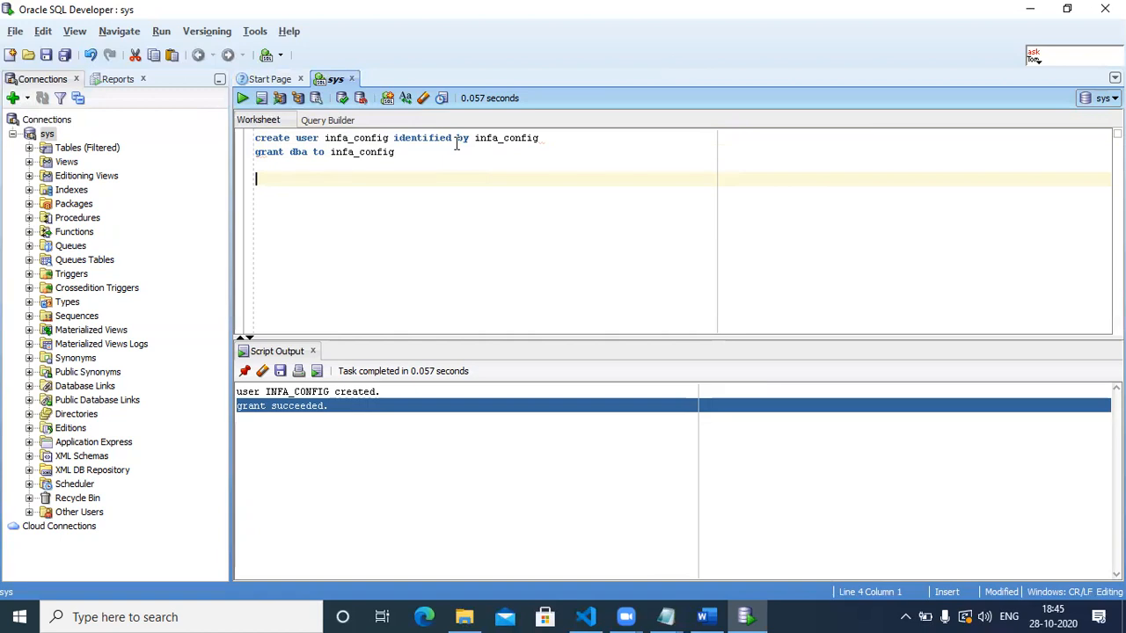
click(552, 140)
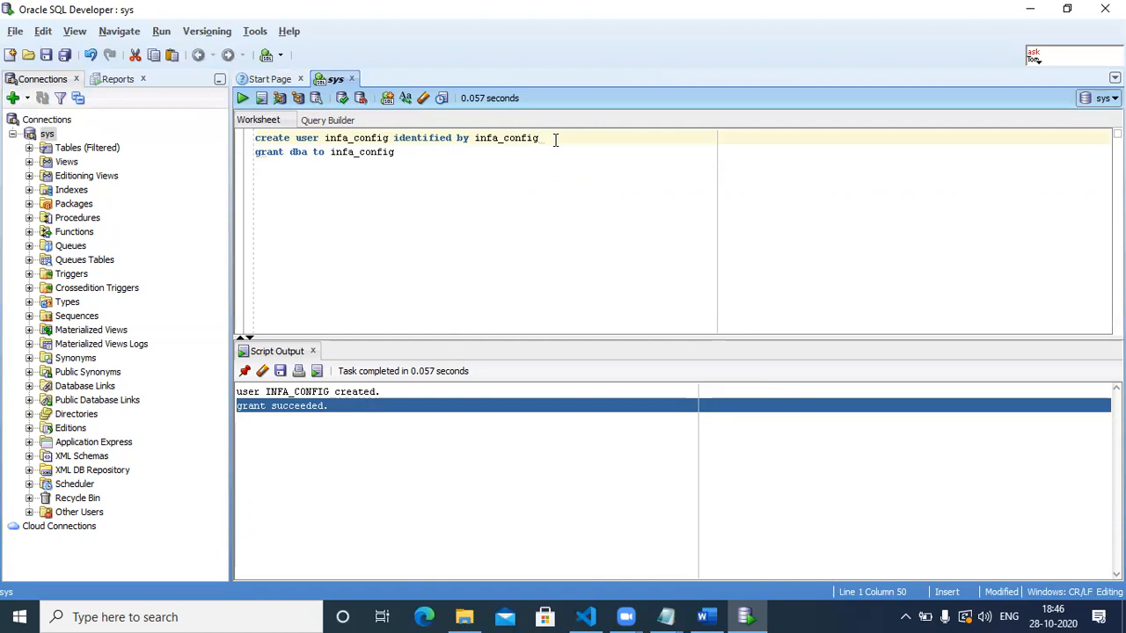
text(;)
key(BackSpace)
click(12, 134)
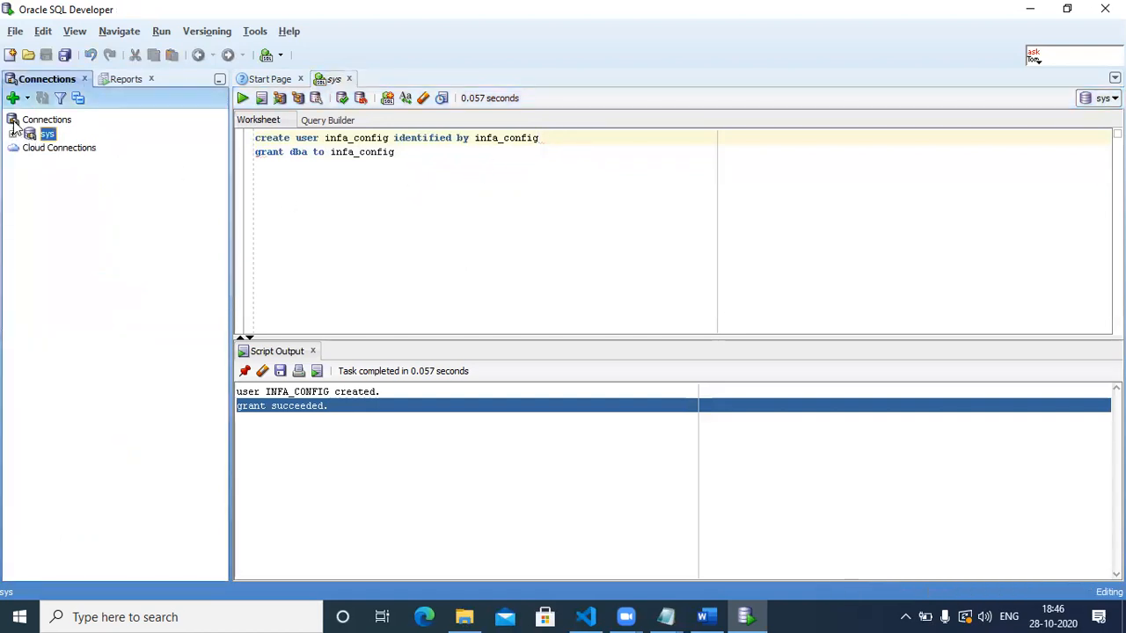
Create, test and save an infa_config connection with username infa_config and a saved password.
click(12, 99)
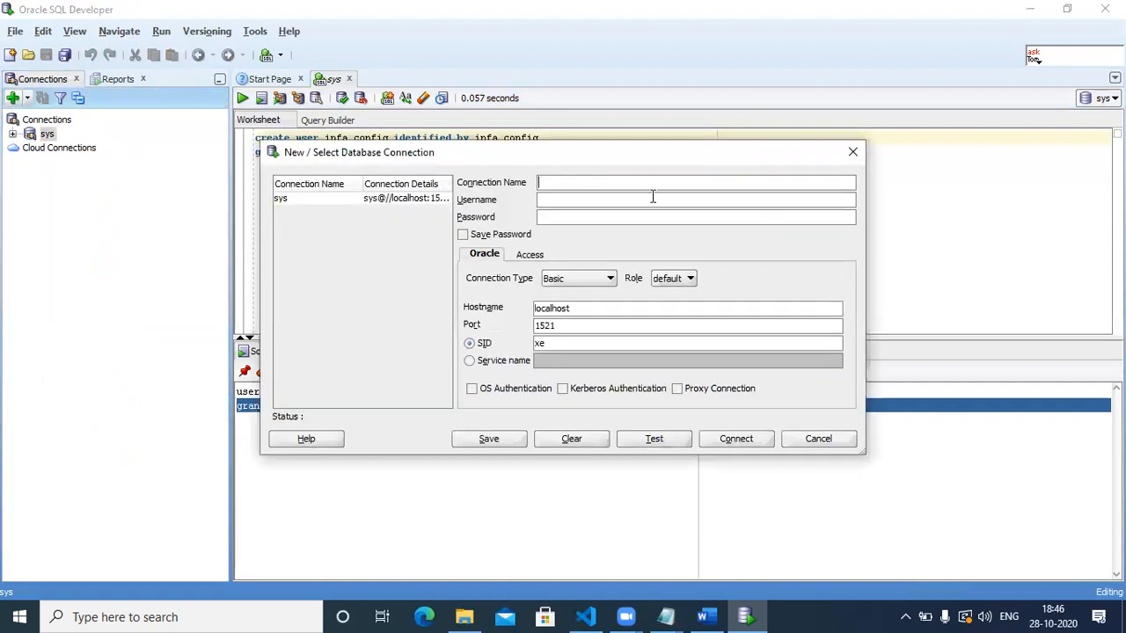
text(infa_config)
click(632, 201)
key(ctrl+v)
click(603, 217)
key(ctrl+v)
click(464, 235)
click(641, 441)
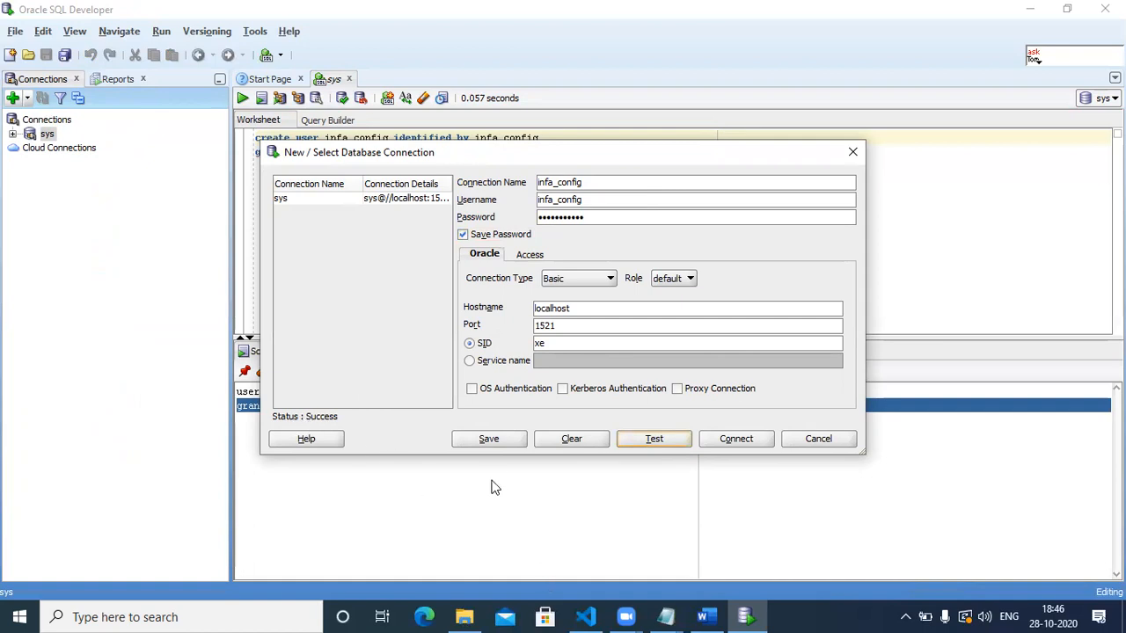
click(492, 443)
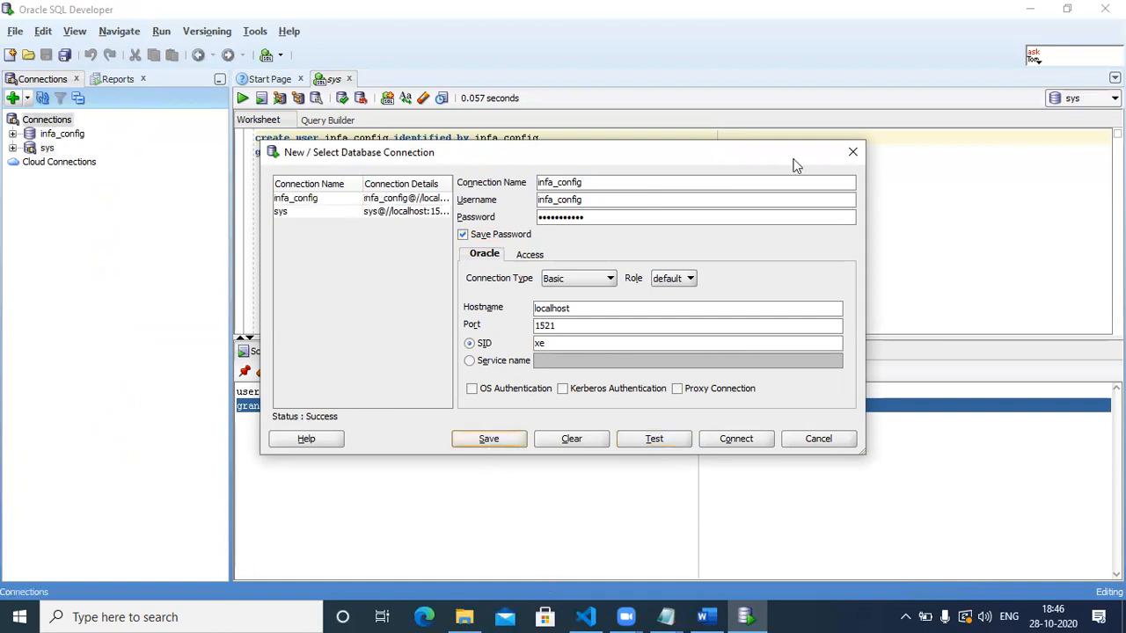
click(850, 155)
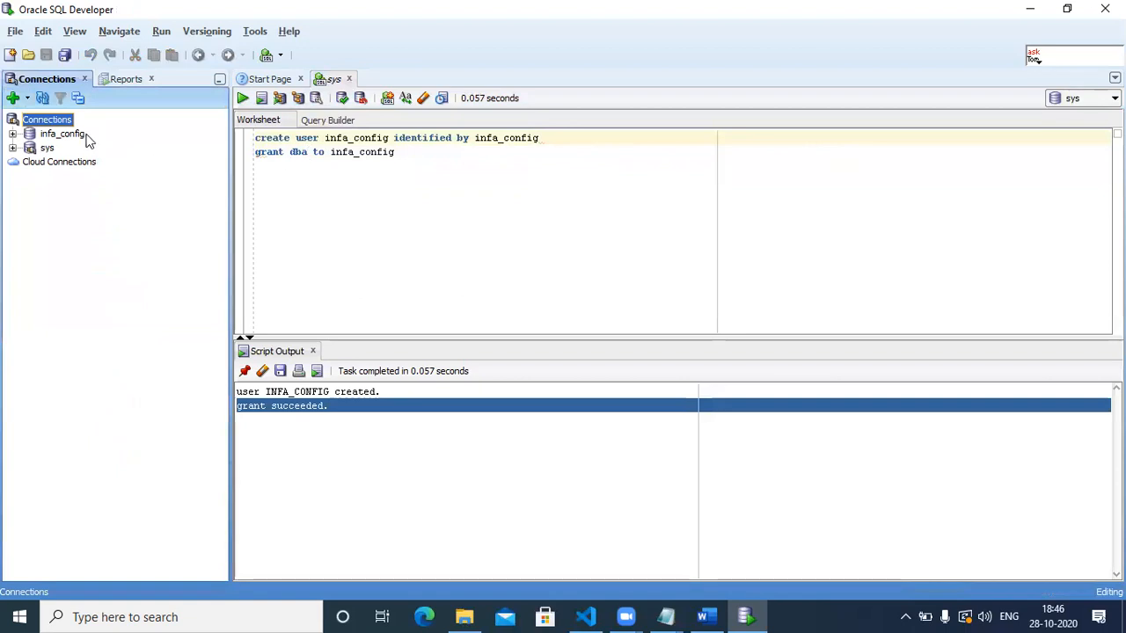
Open infa_config and check its Tables, Views and Editioning Views folders are empty, then select sys.
click(13, 133)
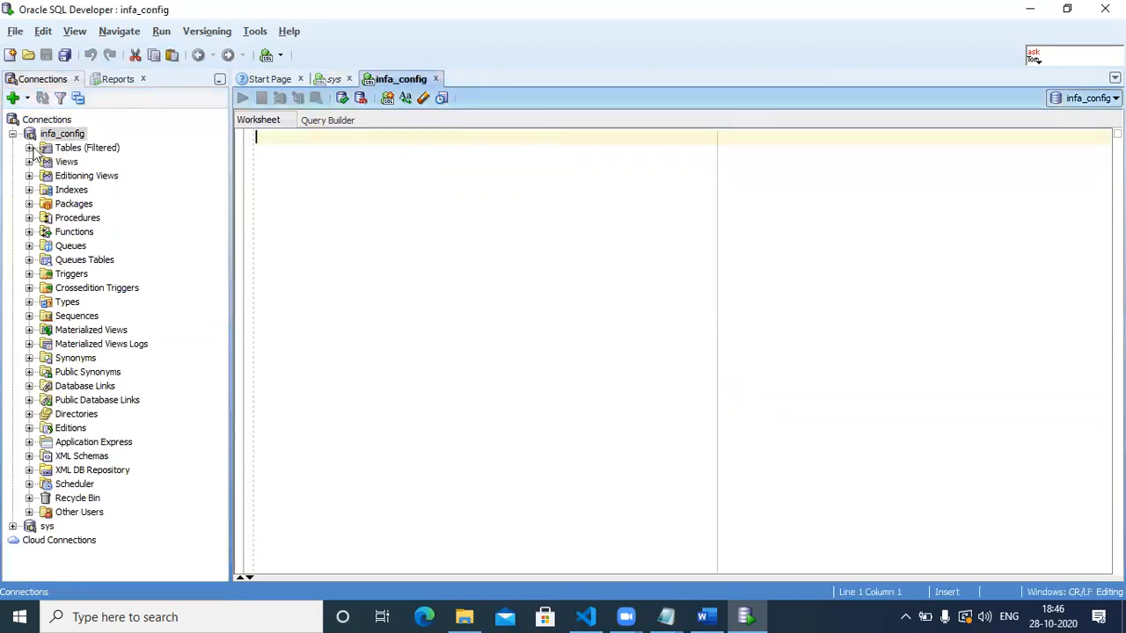
click(37, 152)
click(29, 148)
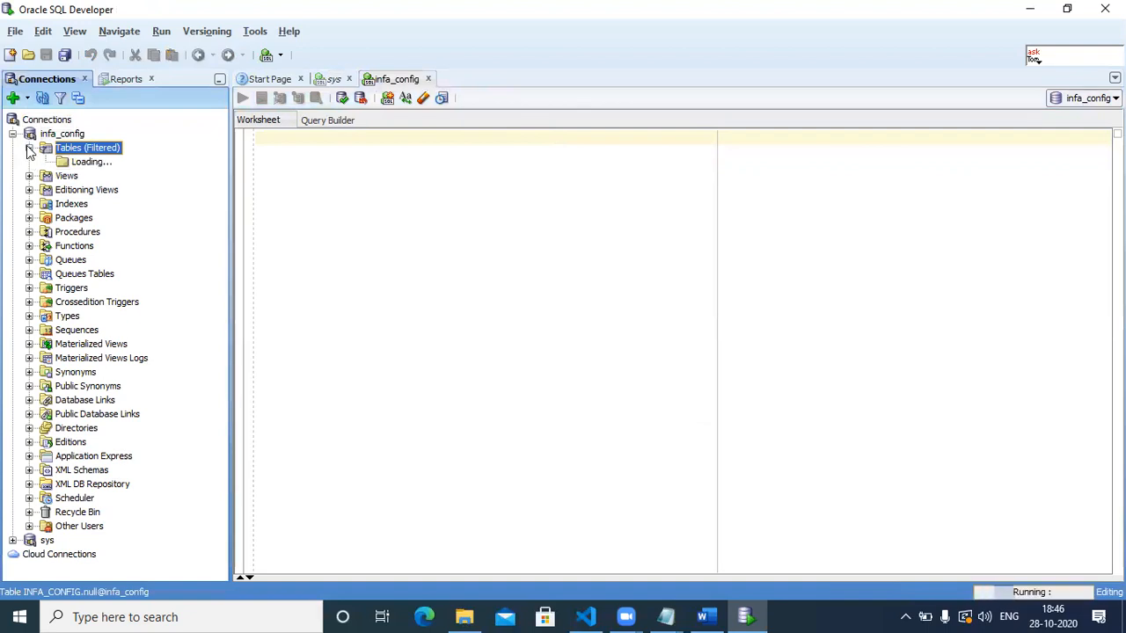
click(29, 162)
click(29, 176)
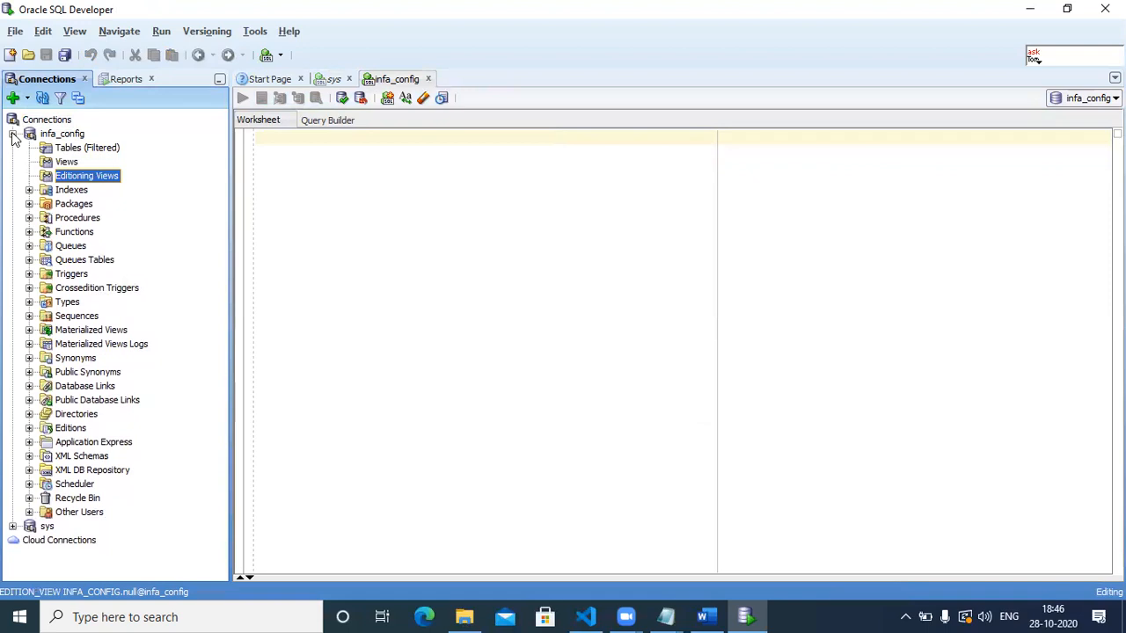
click(12, 134)
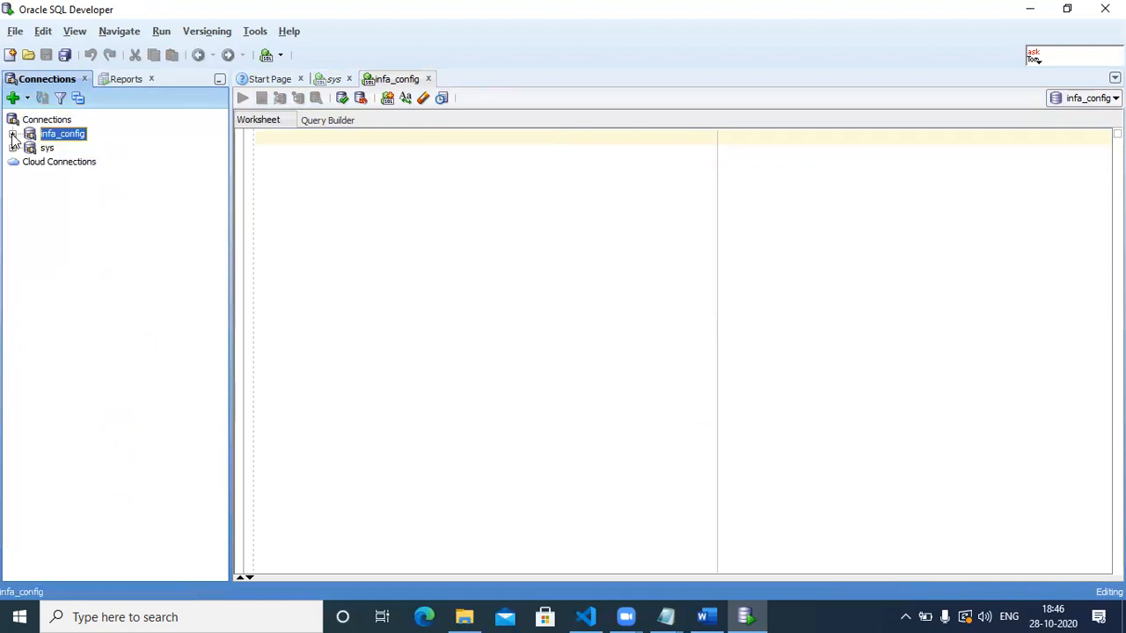
click(37, 149)
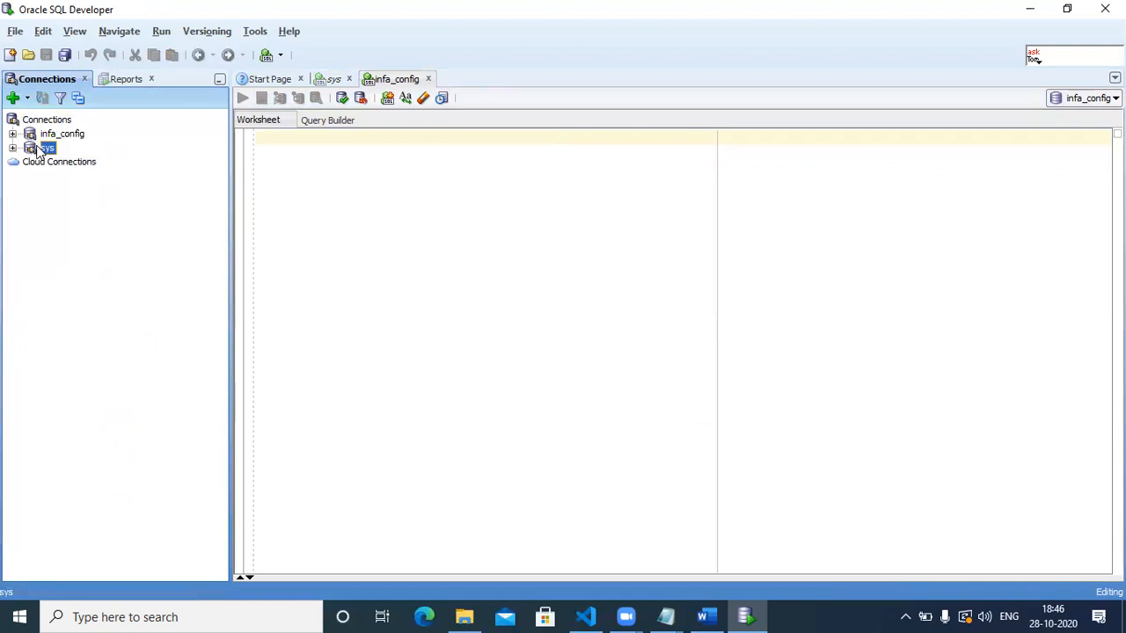
Disconnect sys, close its worksheet without saving, and bring Word's installation notes forward.
right_click(39, 153)
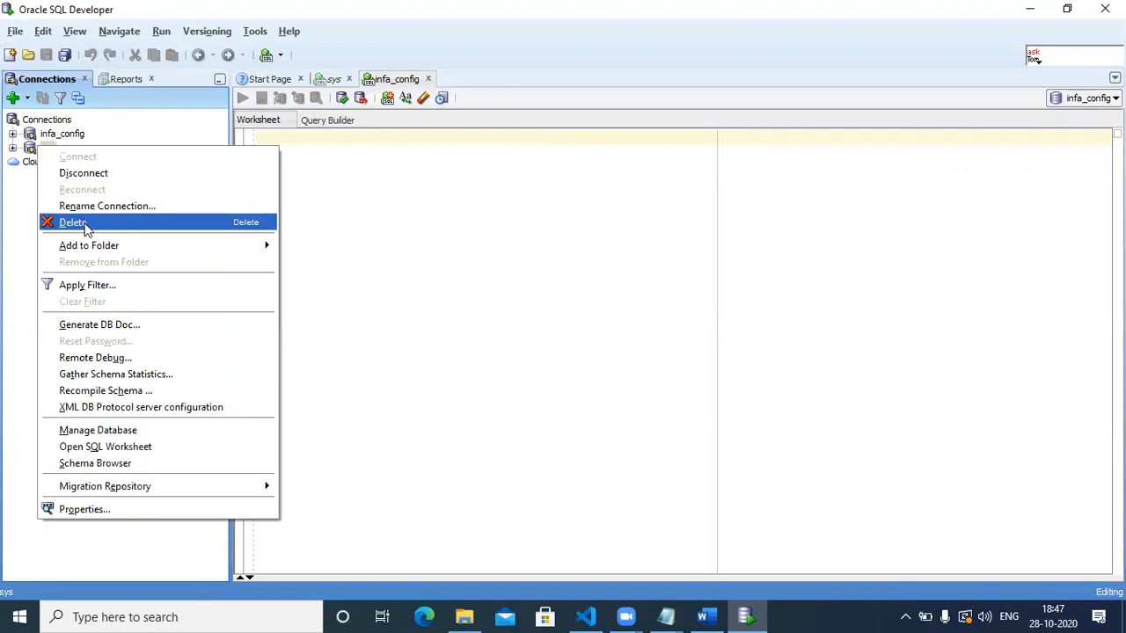
click(89, 178)
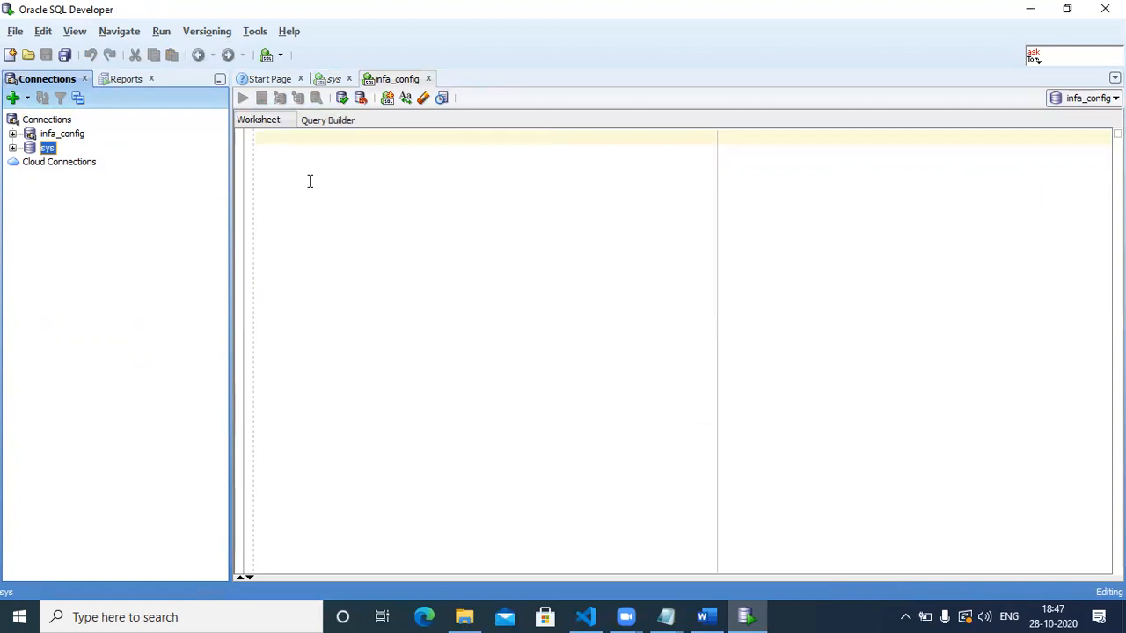
click(348, 79)
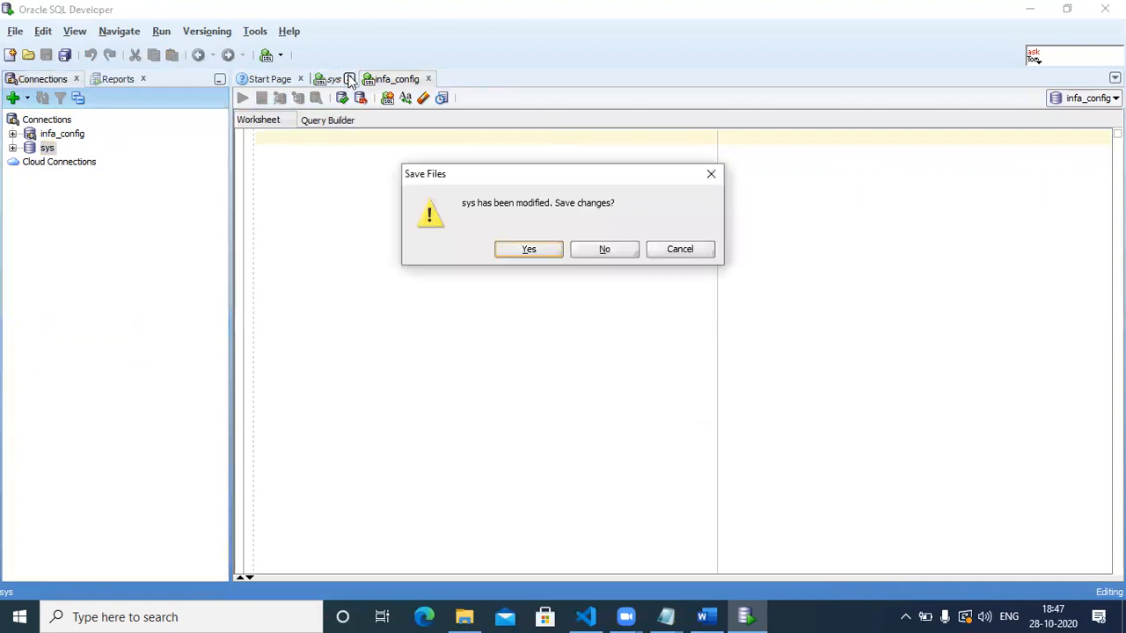
click(605, 249)
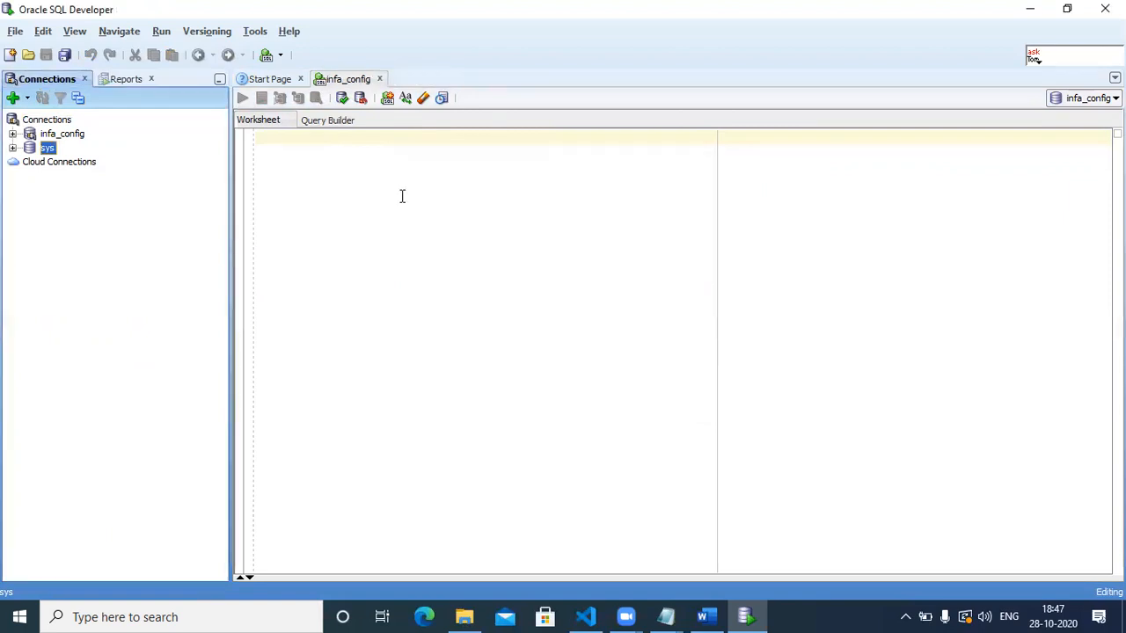
click(702, 616)
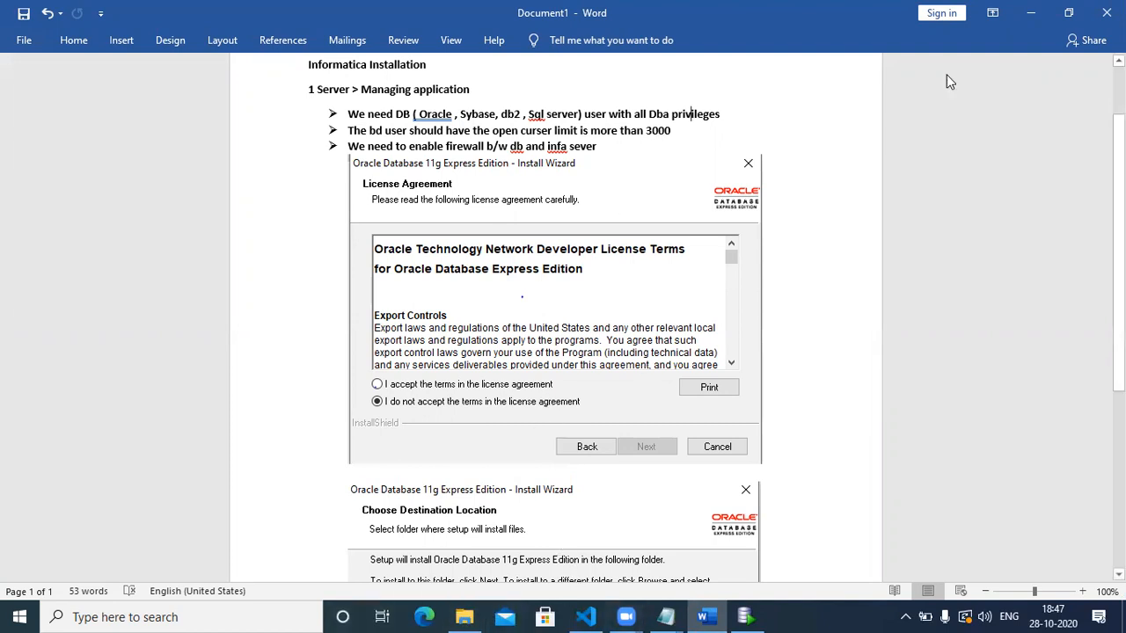
Minimize Word, SQL Developer, Notepad and File Explorer, then launch Chrome from the desktop.
click(1029, 12)
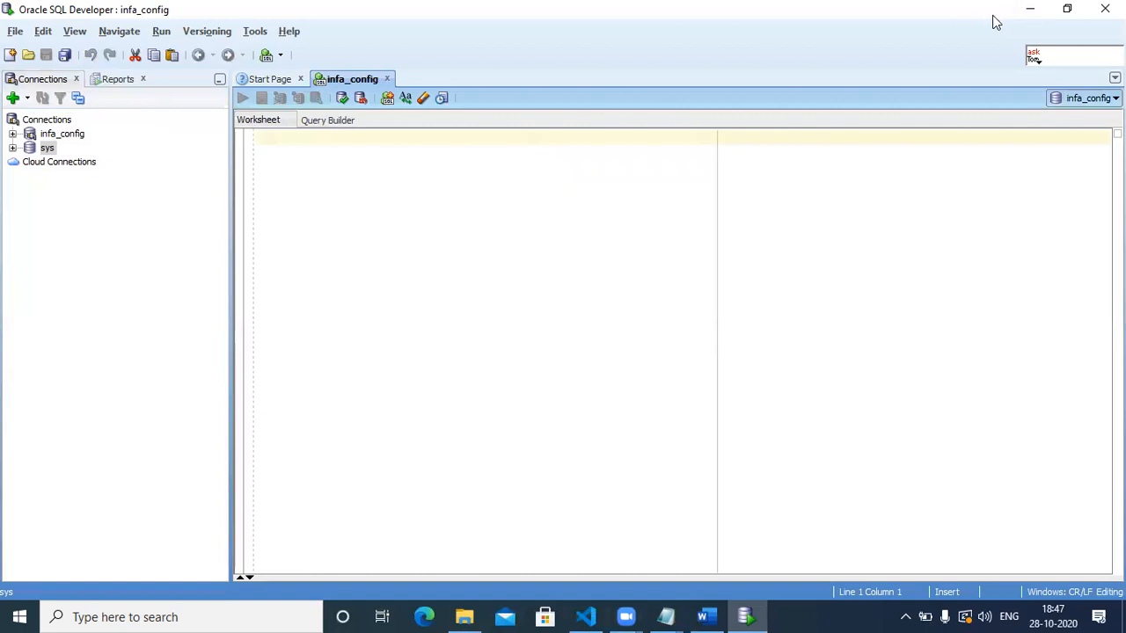
click(1029, 8)
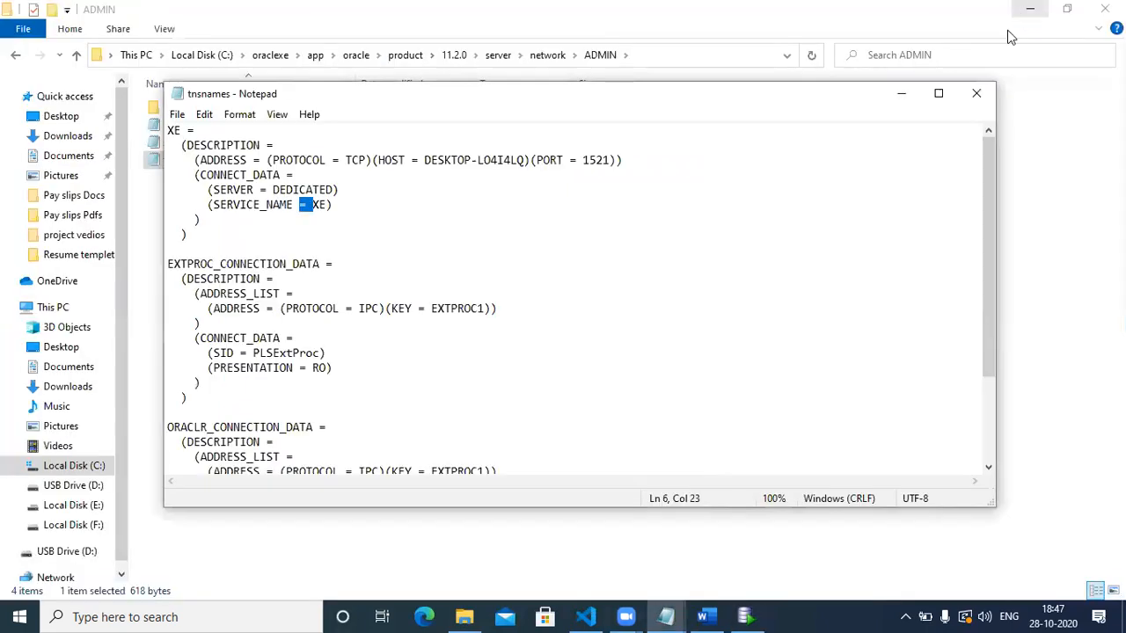
click(973, 90)
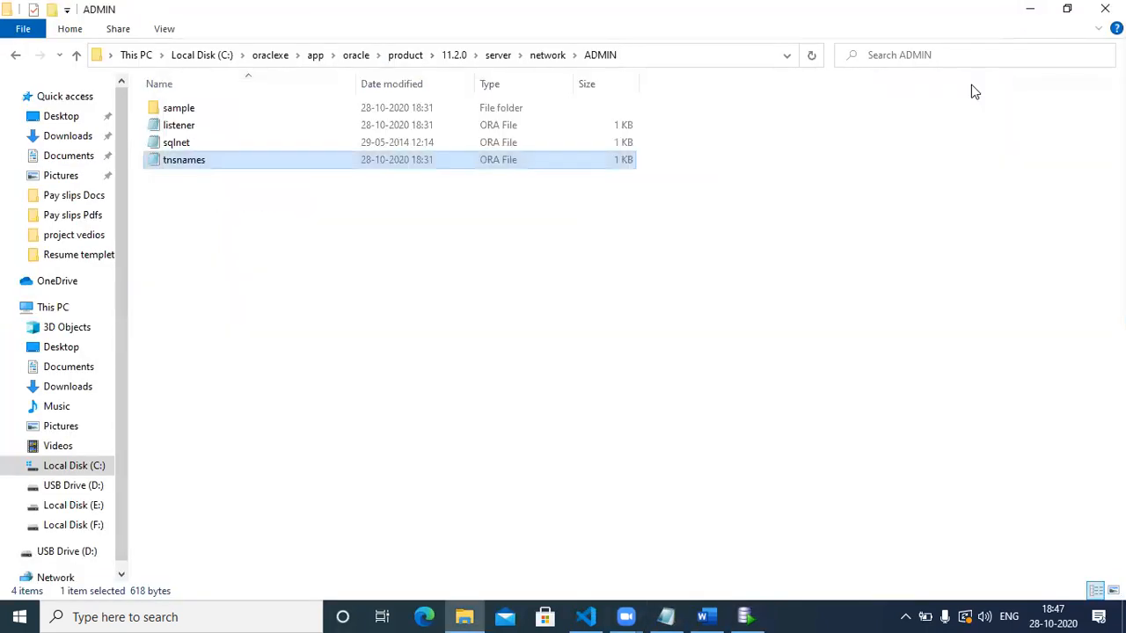
click(1031, 11)
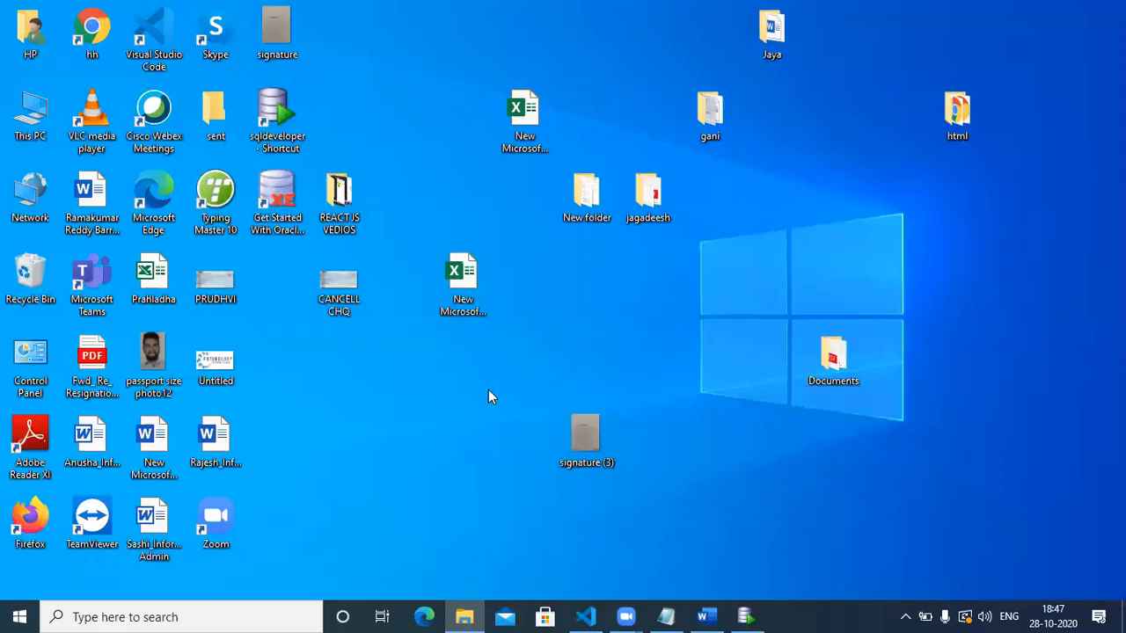
double_click(92, 33)
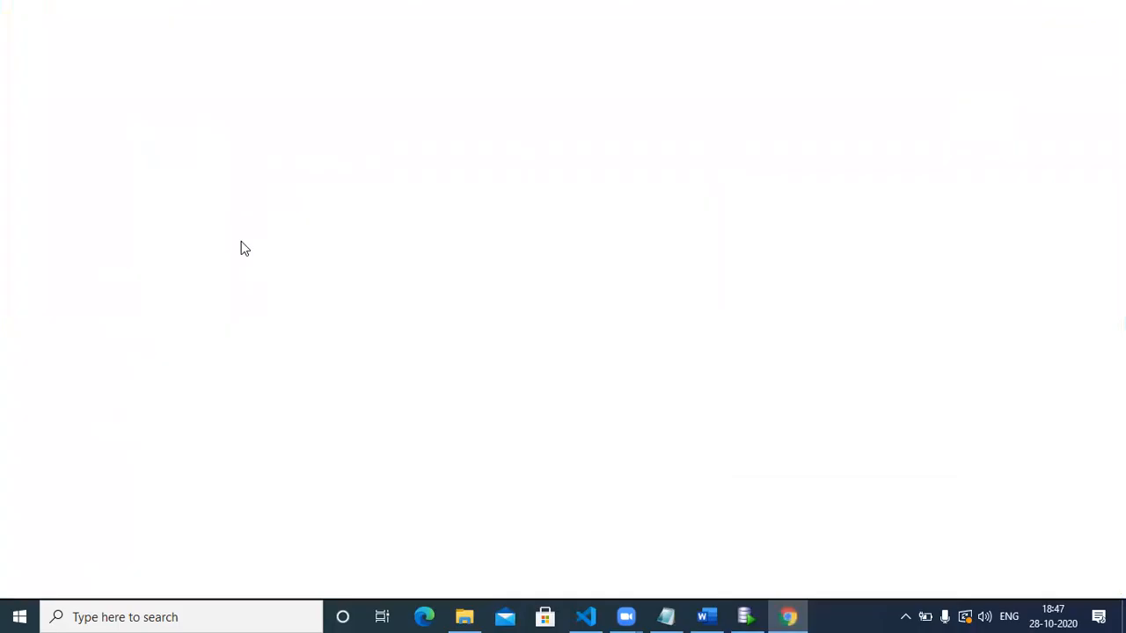
Find the Stack Overflow answer on Oracle's open cursor limit and select its alter system open_cursors command.
text(how )
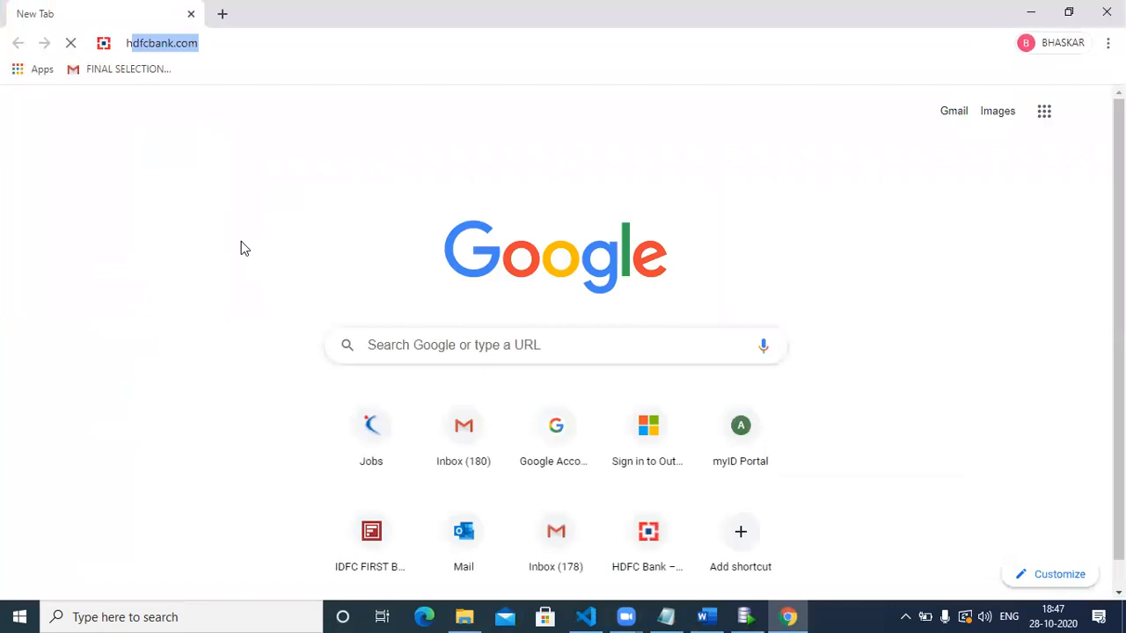
text(to)
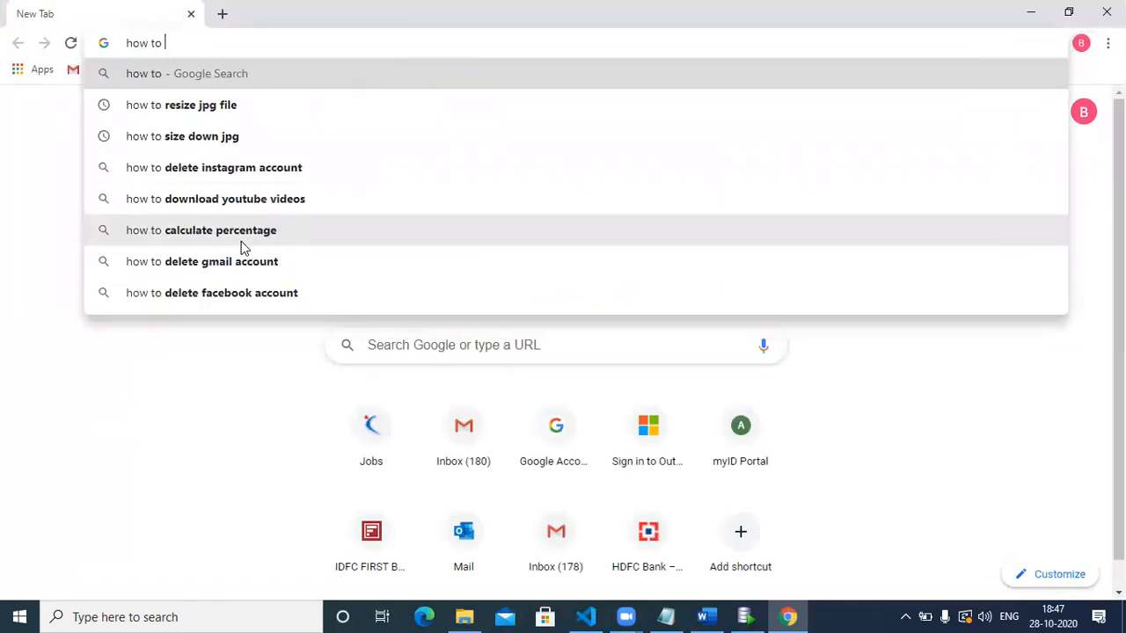
text( i)
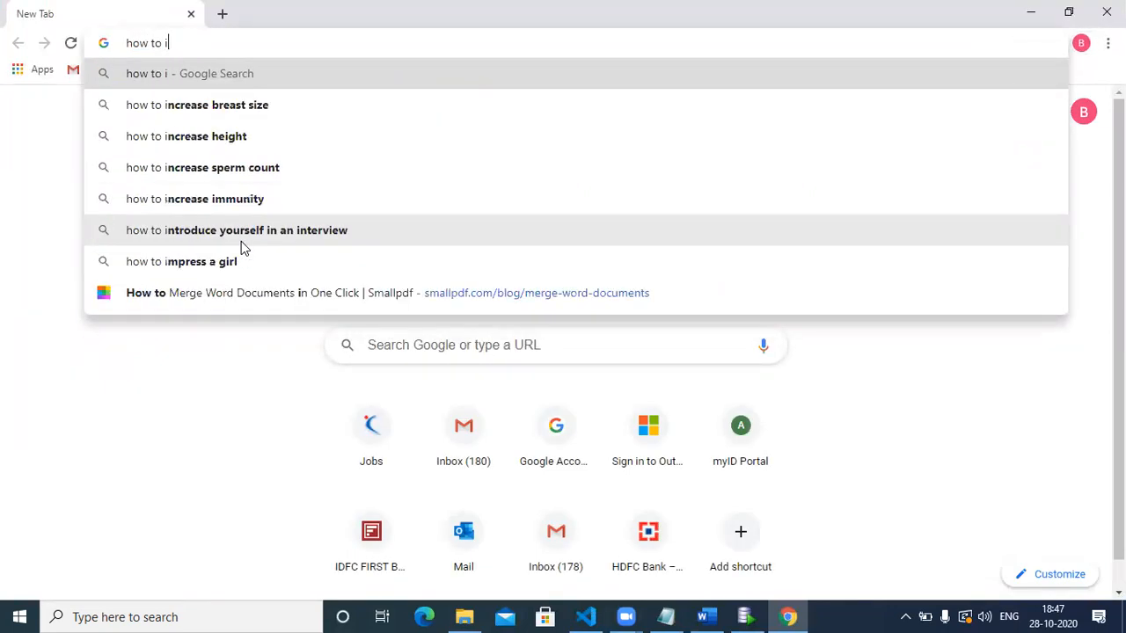
text(ncrea)
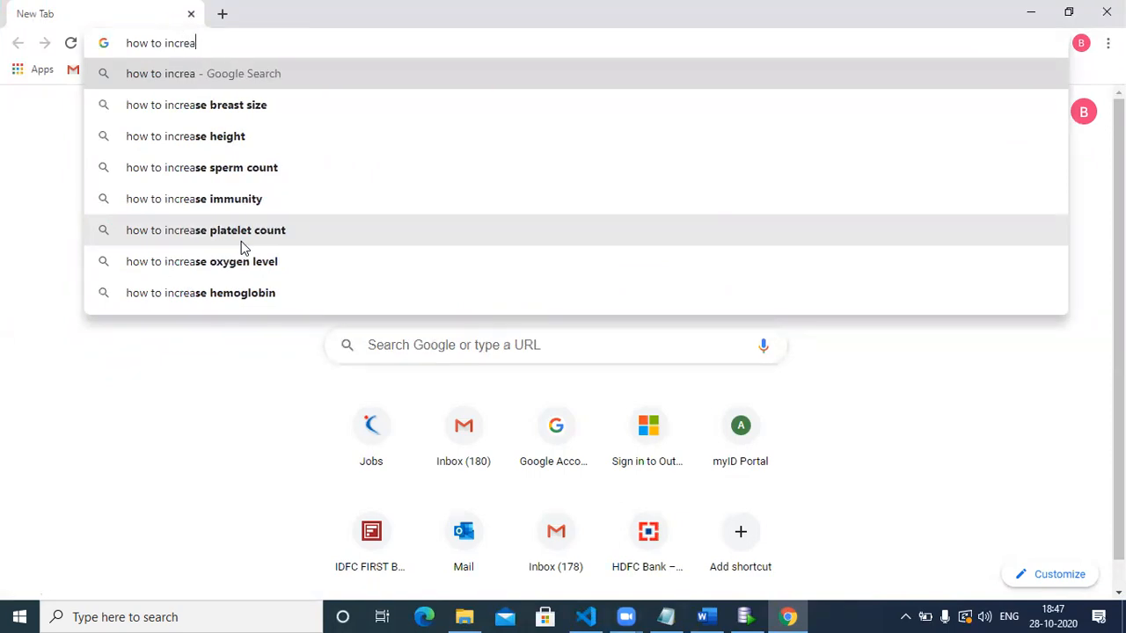
text(se op)
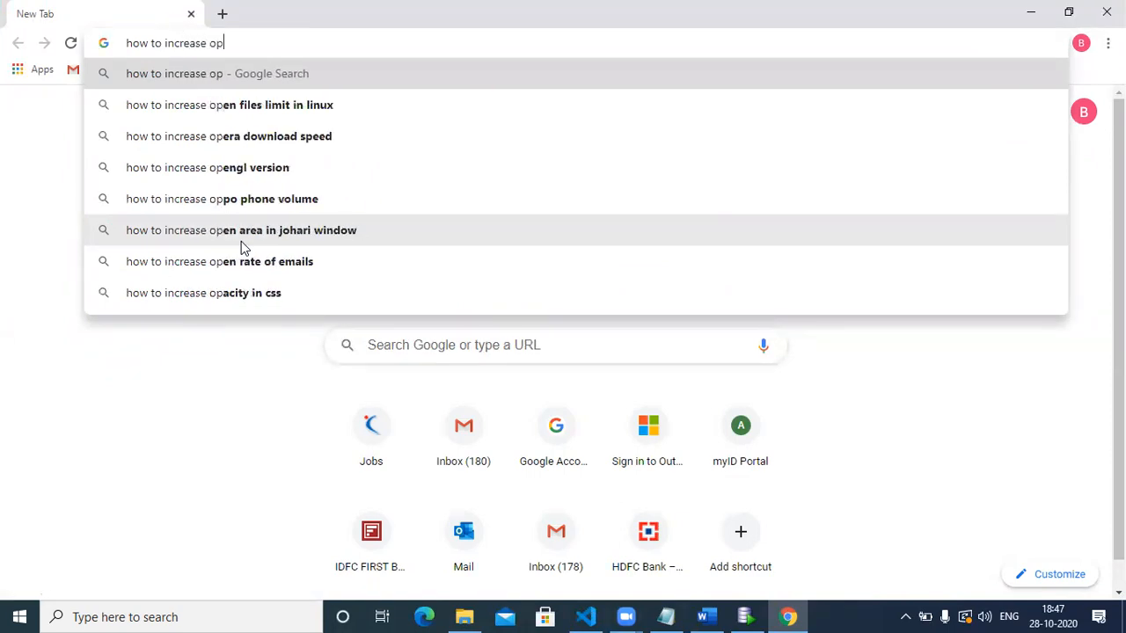
text(encusore)
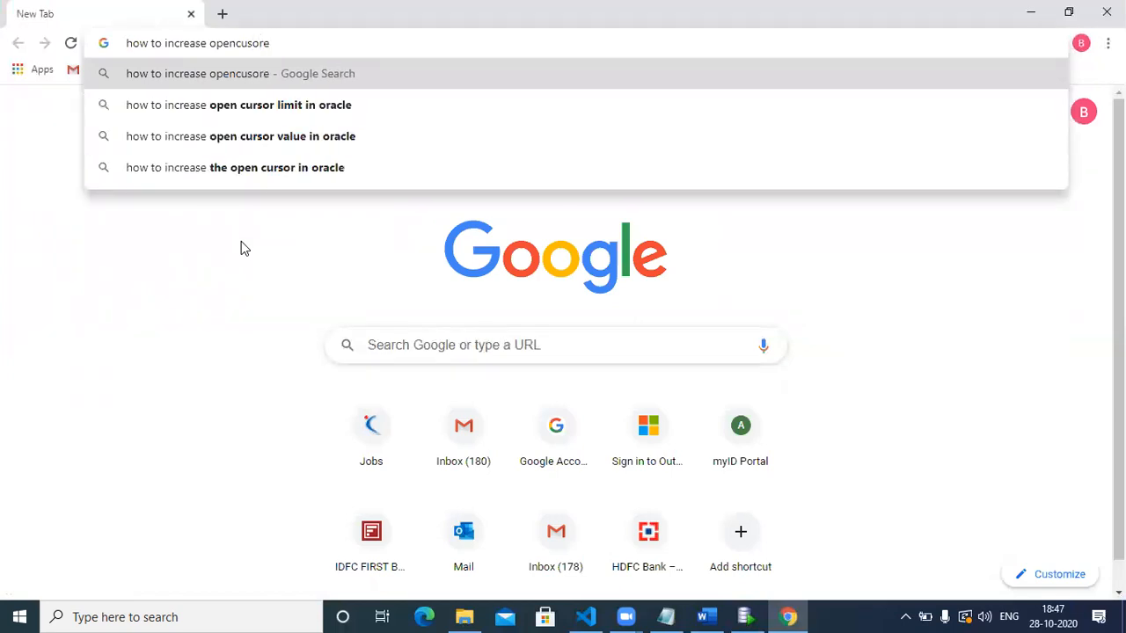
click(272, 105)
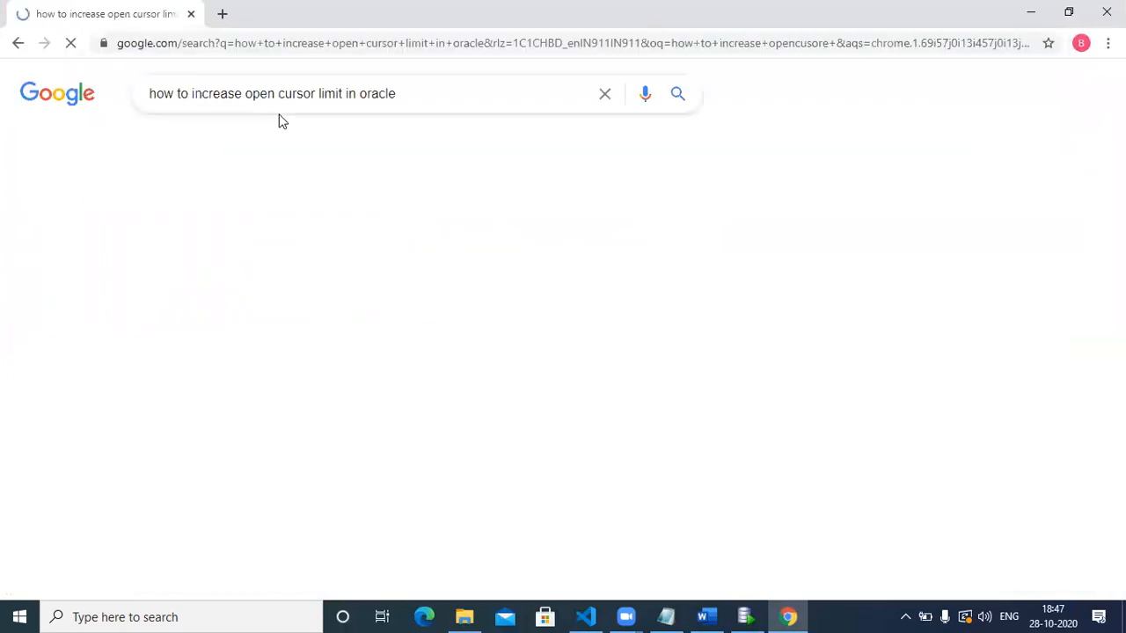
click(357, 236)
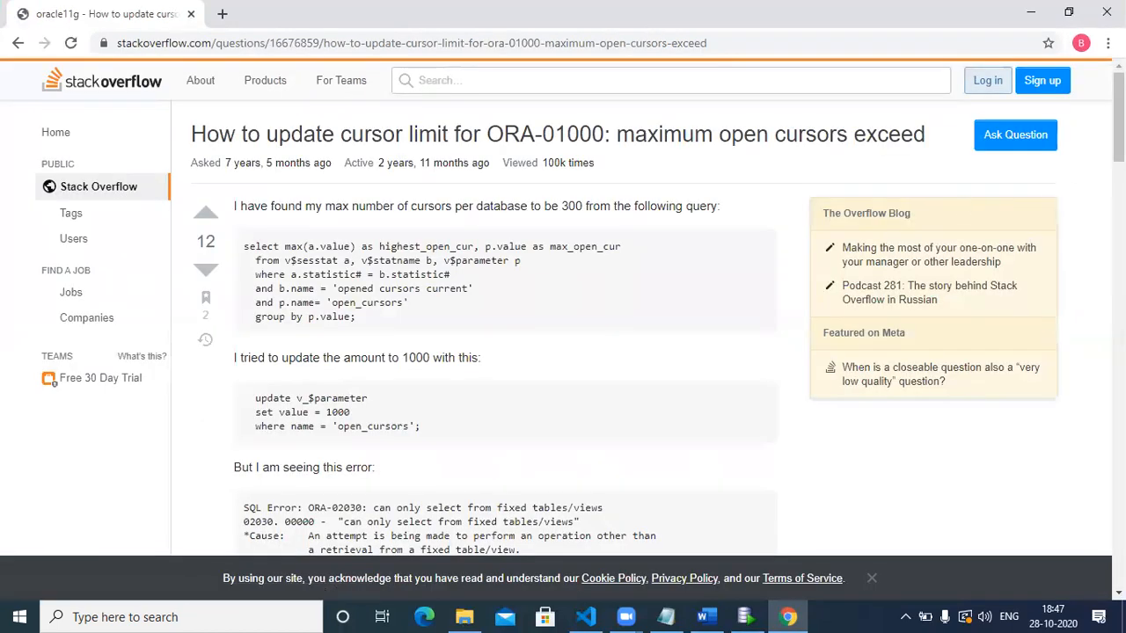
scroll(1071, 192, down, 5)
scroll(265, 284, down, 3)
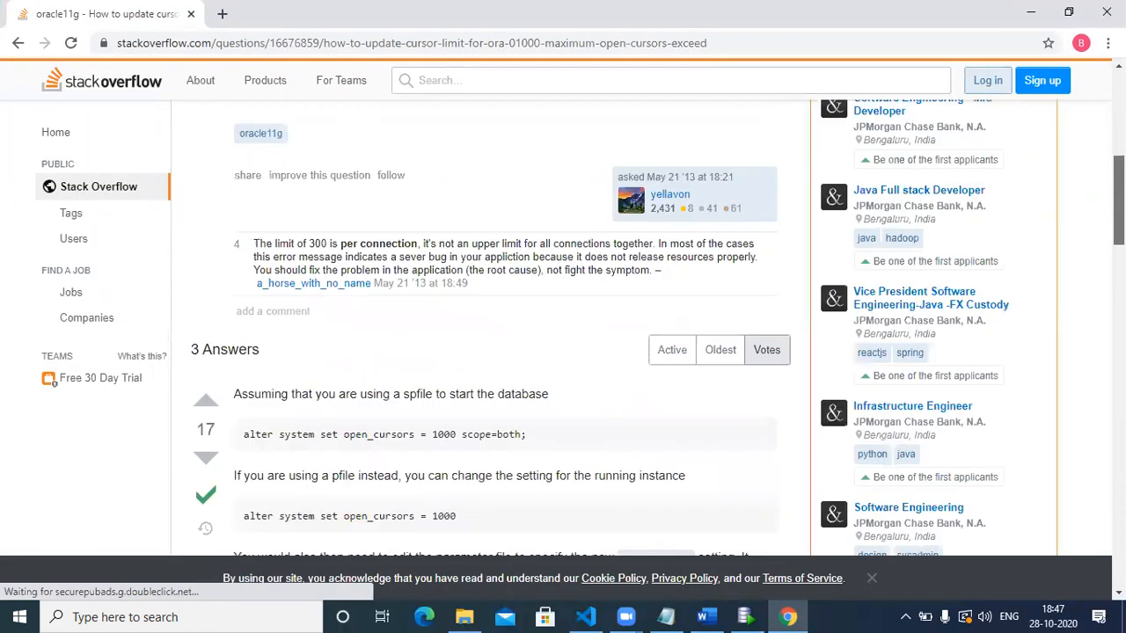
drag(245, 279, 526, 281)
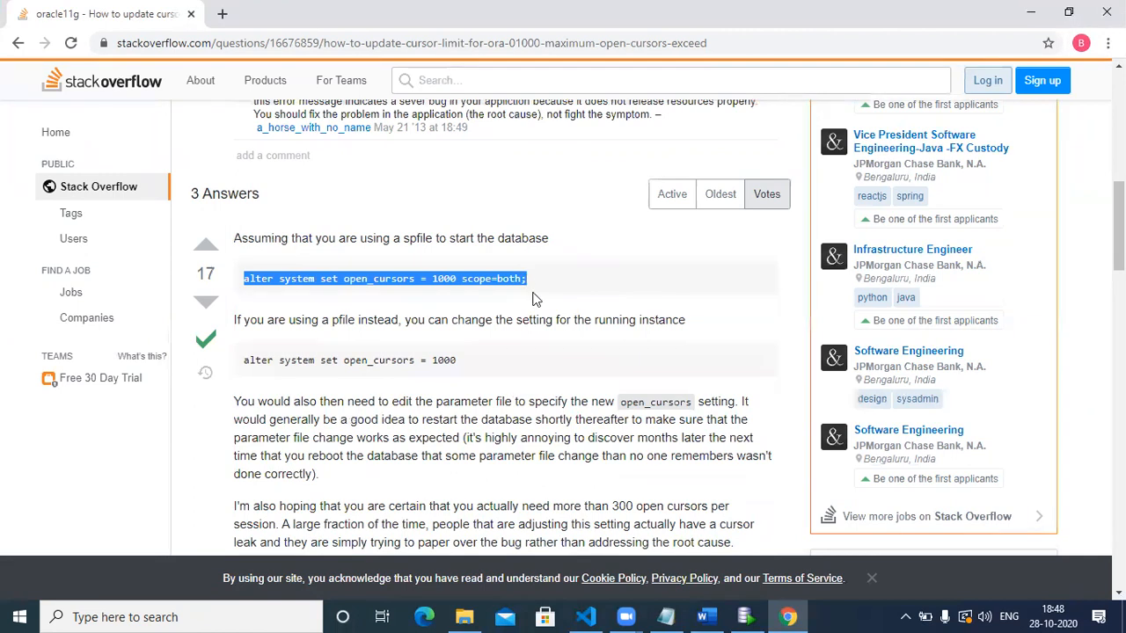
click(744, 617)
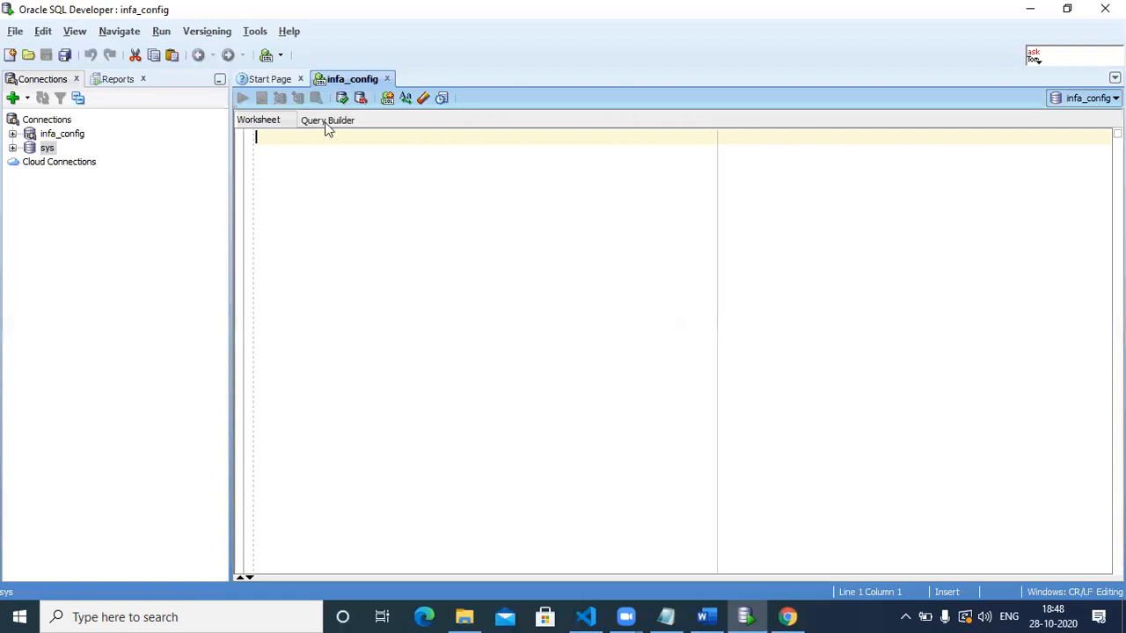
Paste the alter system statement into the worksheet and change open_cursors from 1000 to 4000.
text(alter system set open_cursors = 1000 scope=both;)
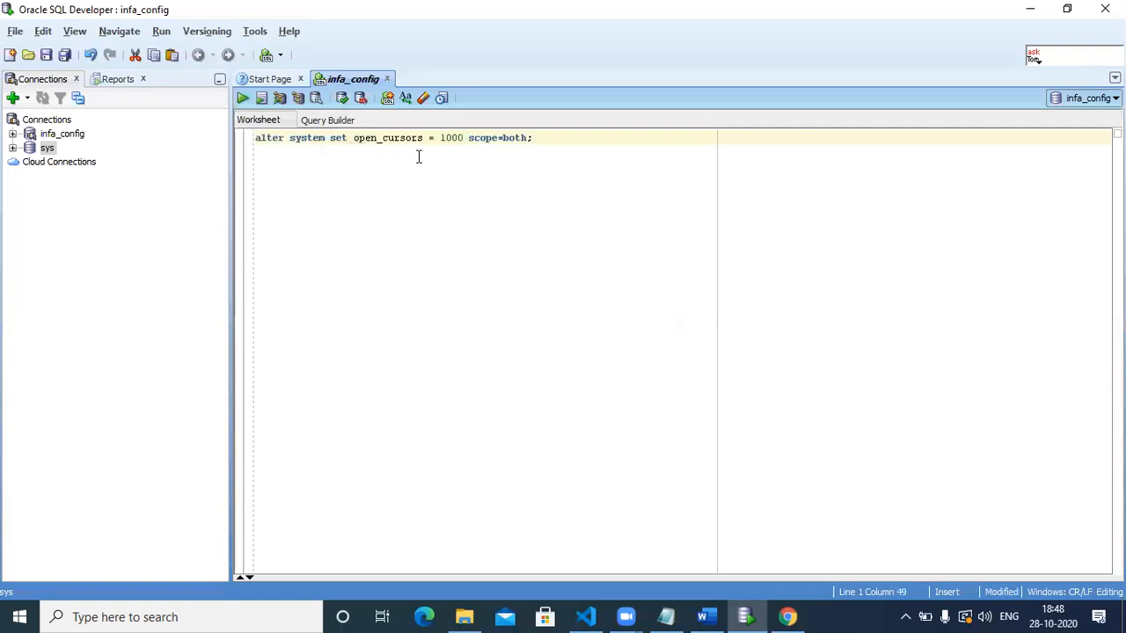
click(445, 138)
key(BackSpace)
text(4)
Run the whole statement and highlight the 'system SET altered' result in Script Output.
key(ctrl+a)
click(243, 98)
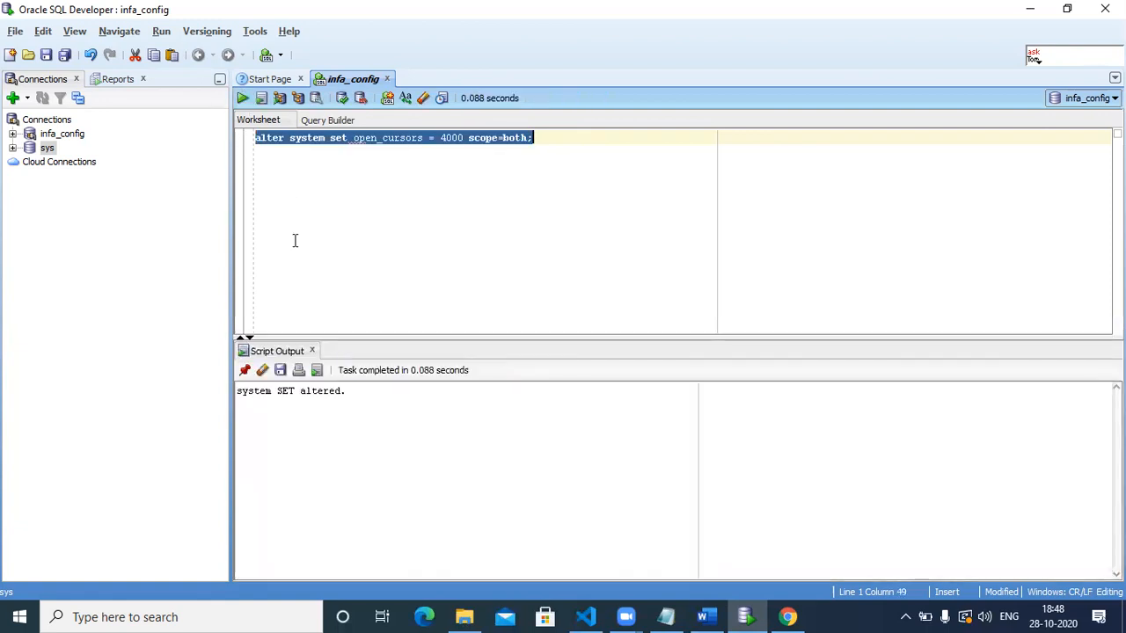
double_click(262, 392)
click(301, 393)
drag(319, 392, 327, 392)
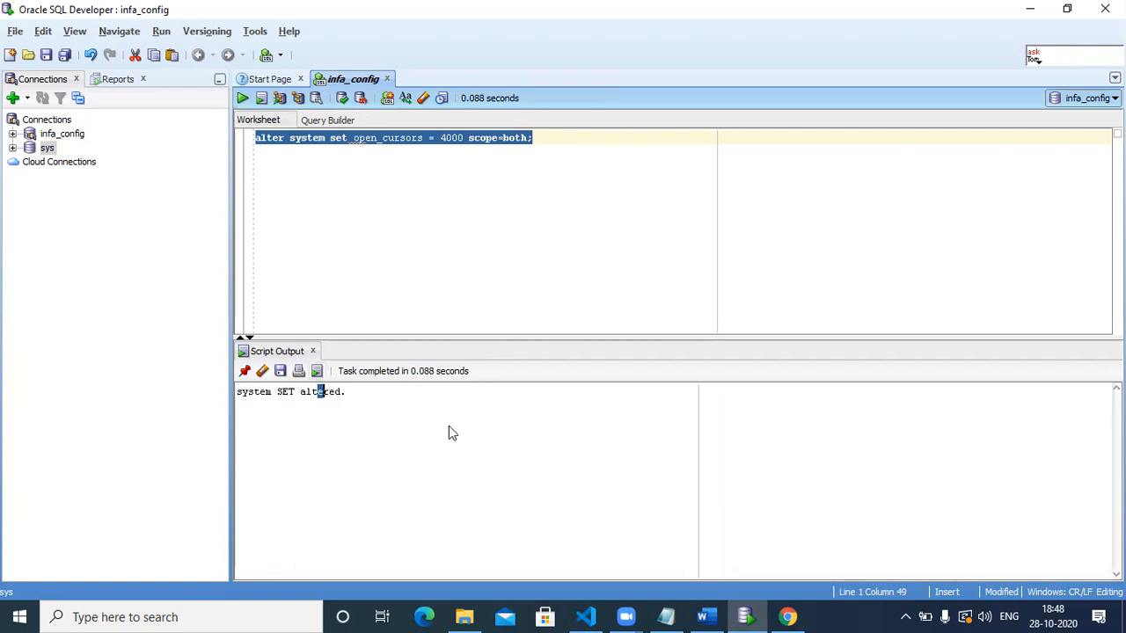
In the Word notes, move '2 Client > Development' onto a new page.
click(708, 616)
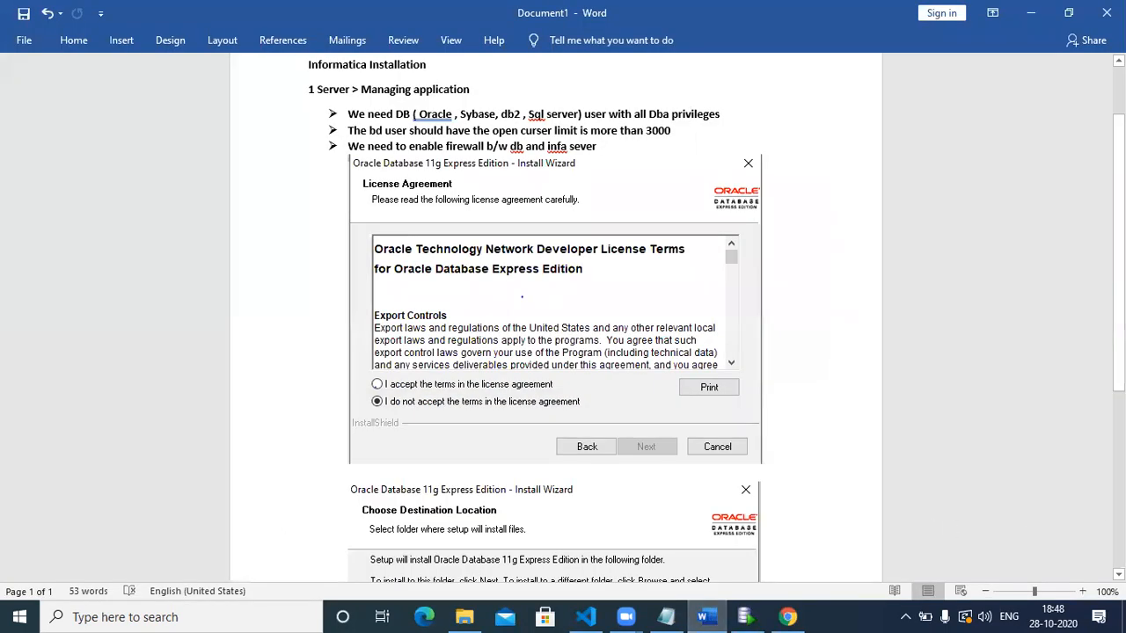
scroll(563, 316, down, 5)
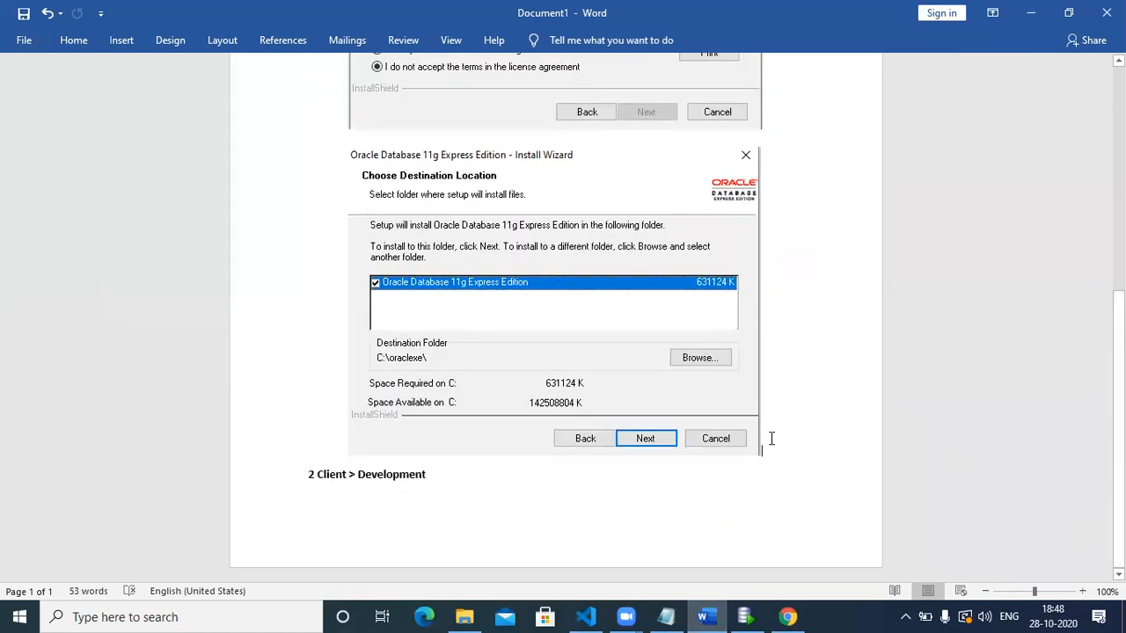
key(ctrl+Return)
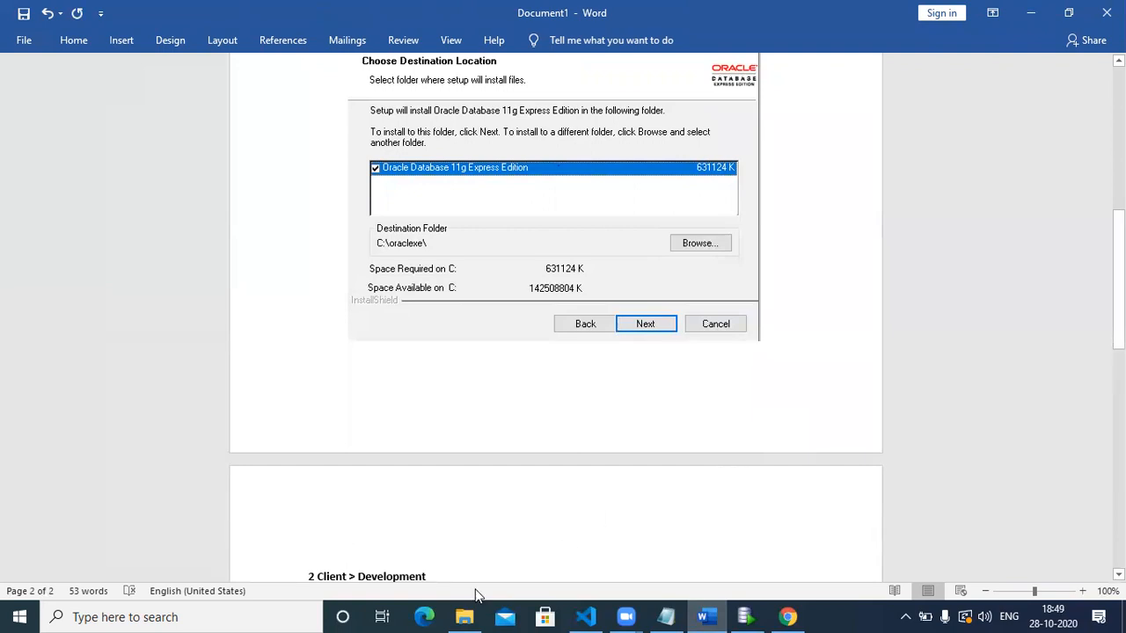
On USB Drive (D:), look inside the softwares, gaesh and new_db folders, returning to the root each time.
click(464, 617)
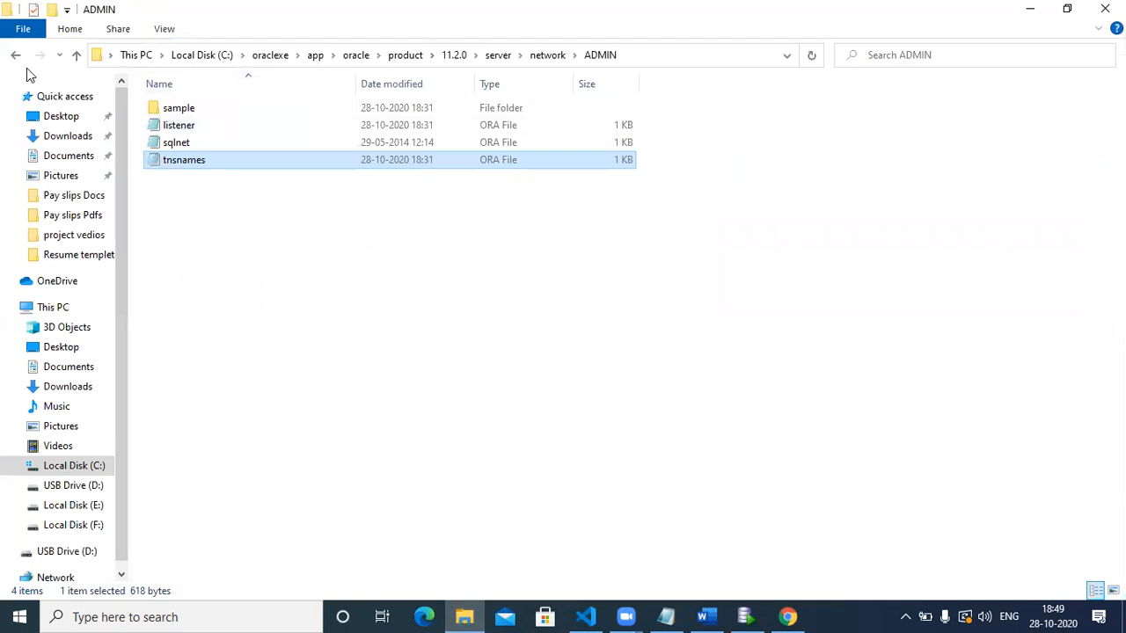
click(70, 552)
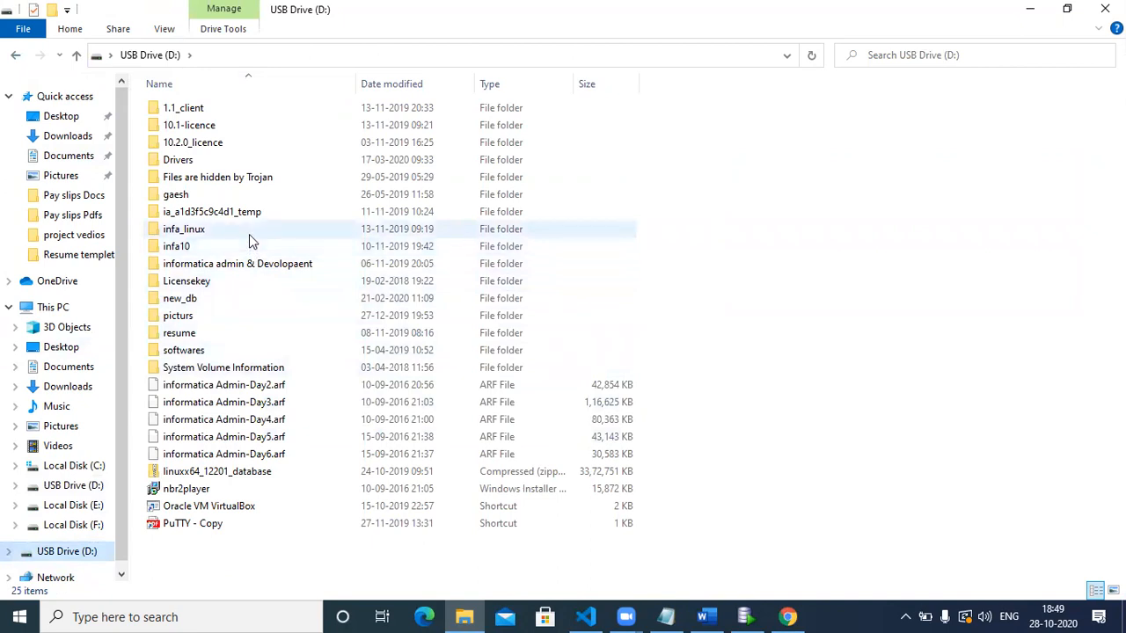
double_click(221, 351)
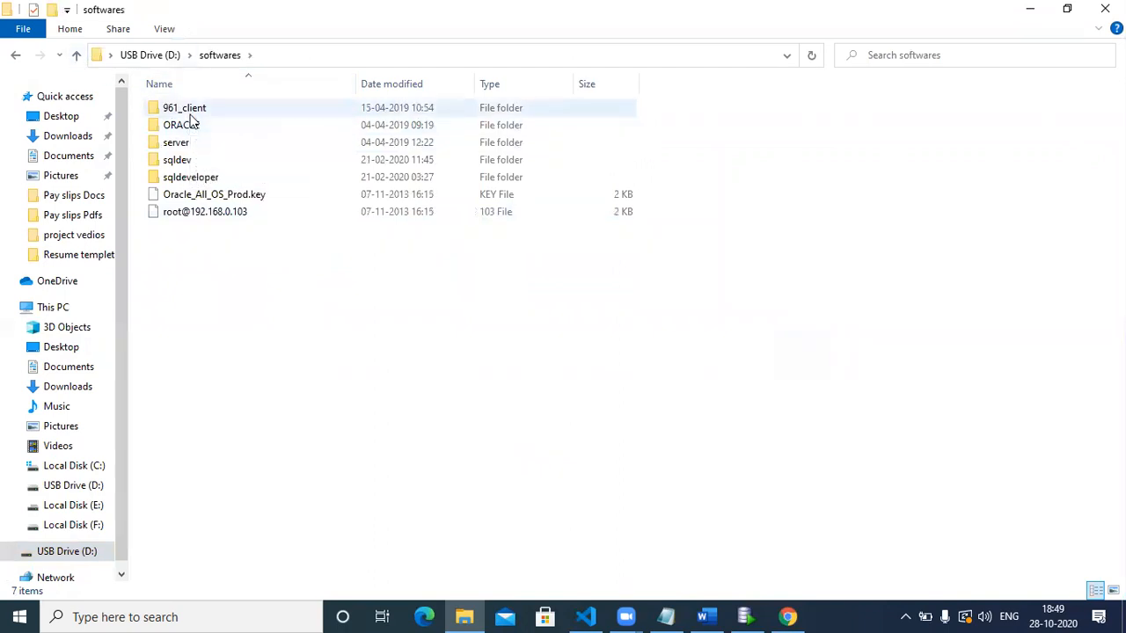
click(76, 54)
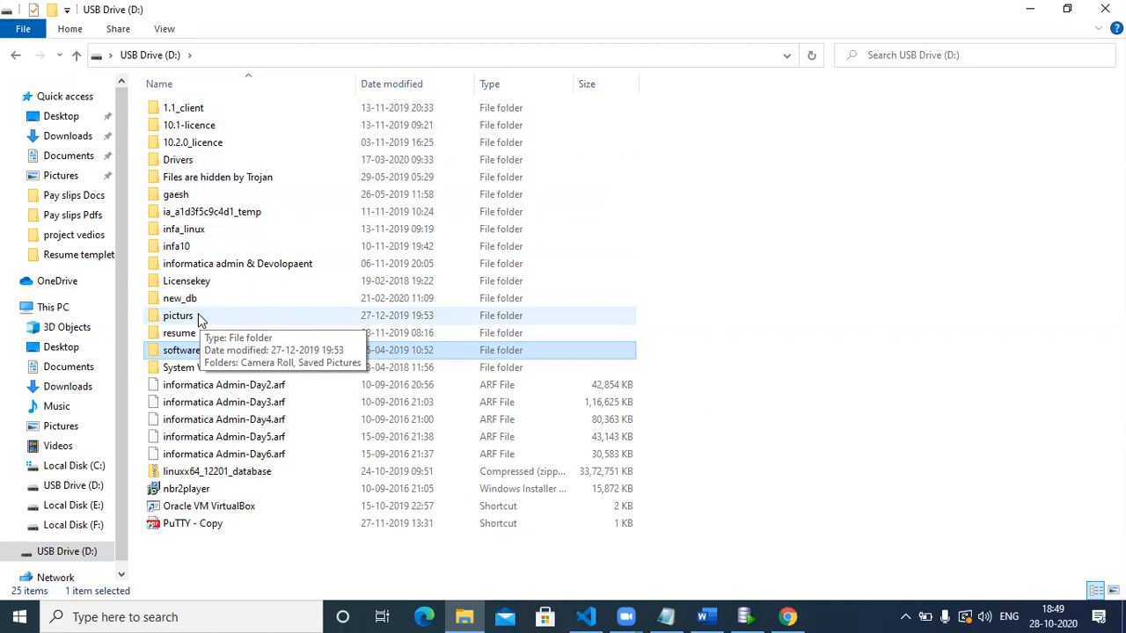
double_click(197, 189)
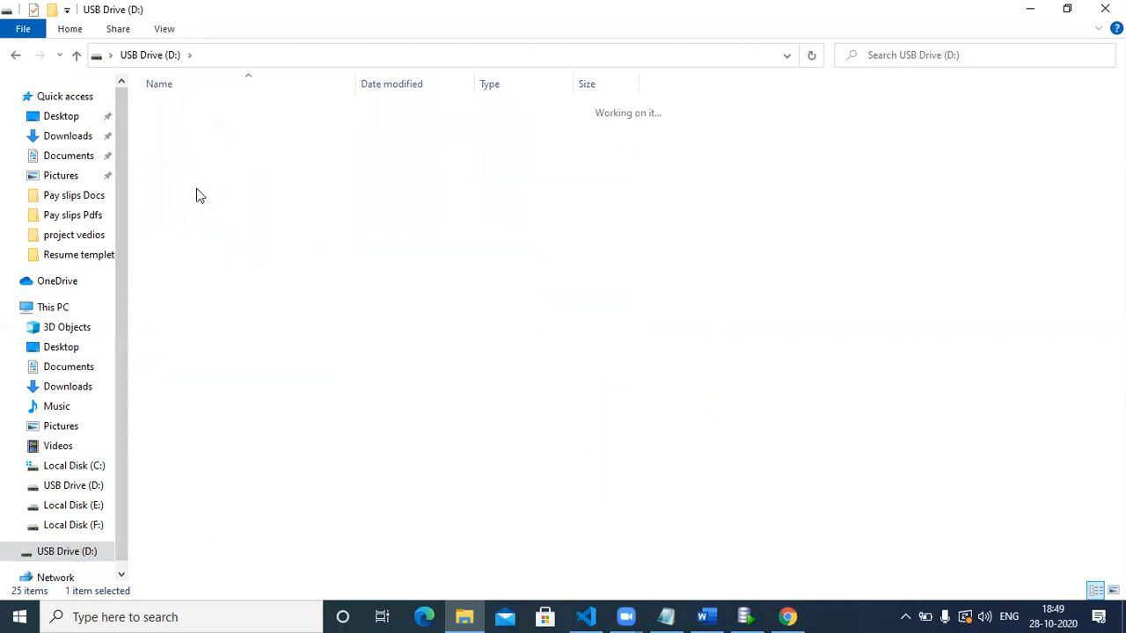
click(77, 55)
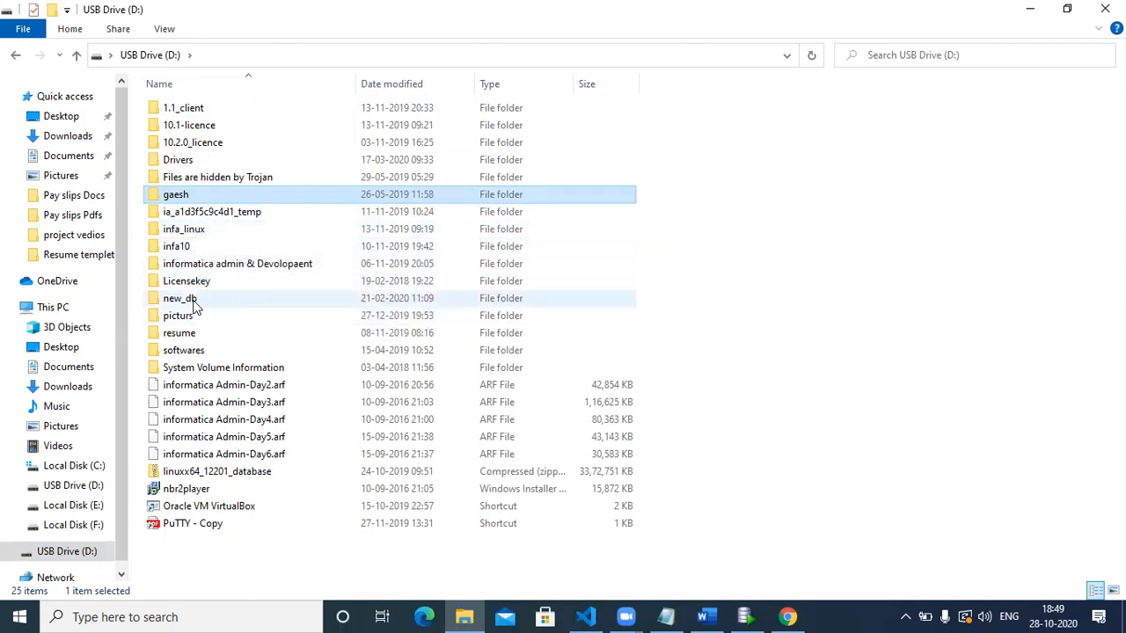
double_click(194, 304)
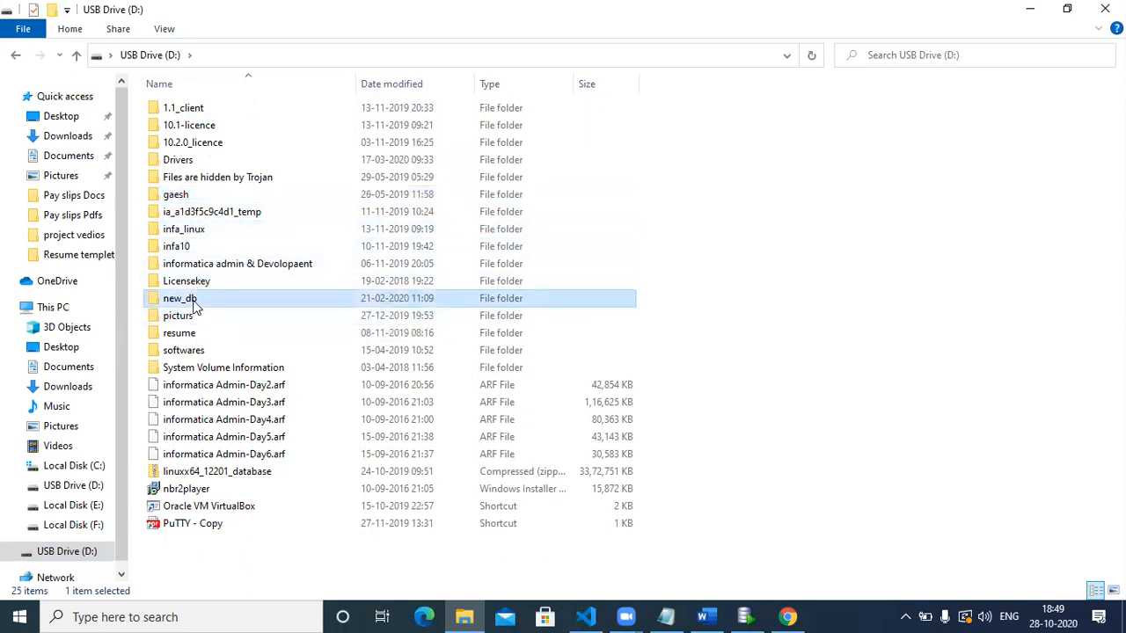
click(77, 55)
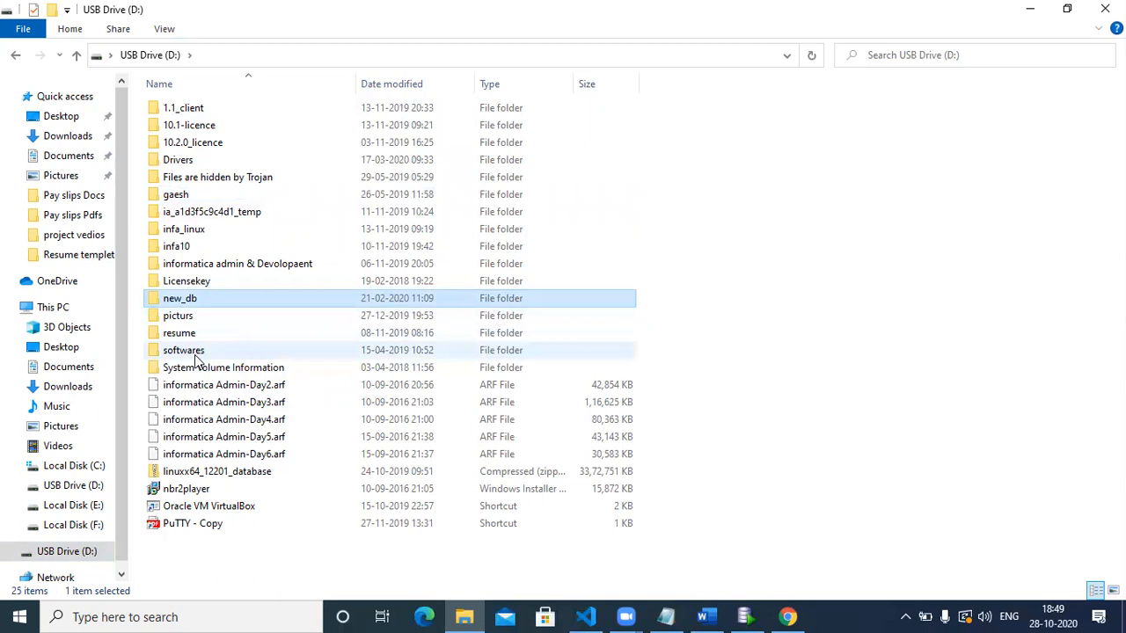
Check softwares\961_client, then return to the root of D:.
double_click(197, 352)
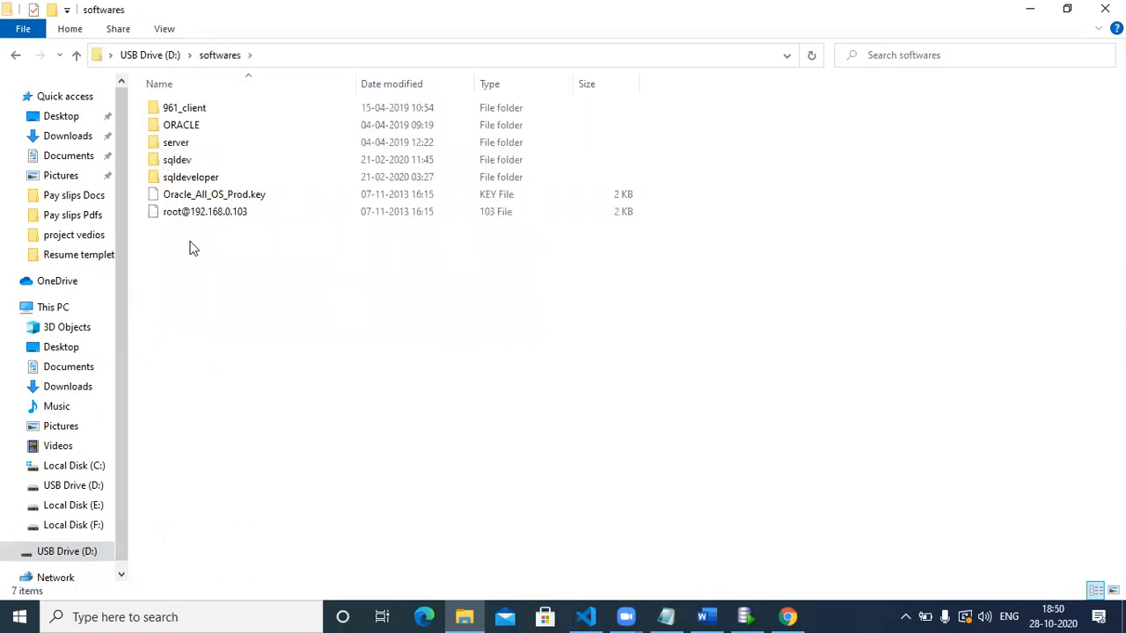
double_click(206, 107)
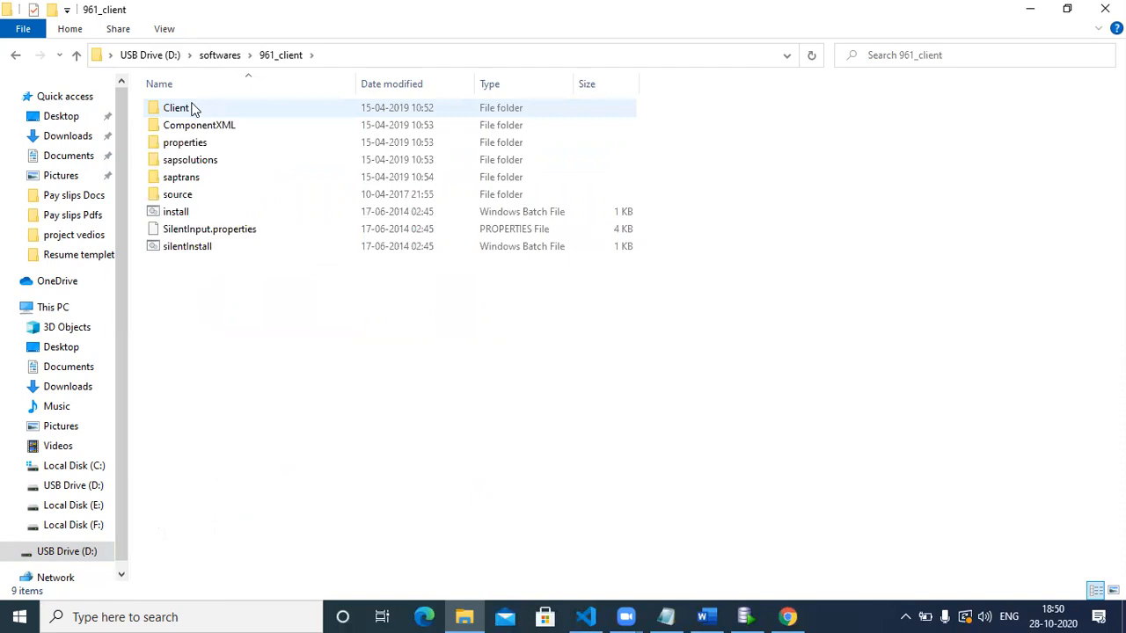
click(76, 56)
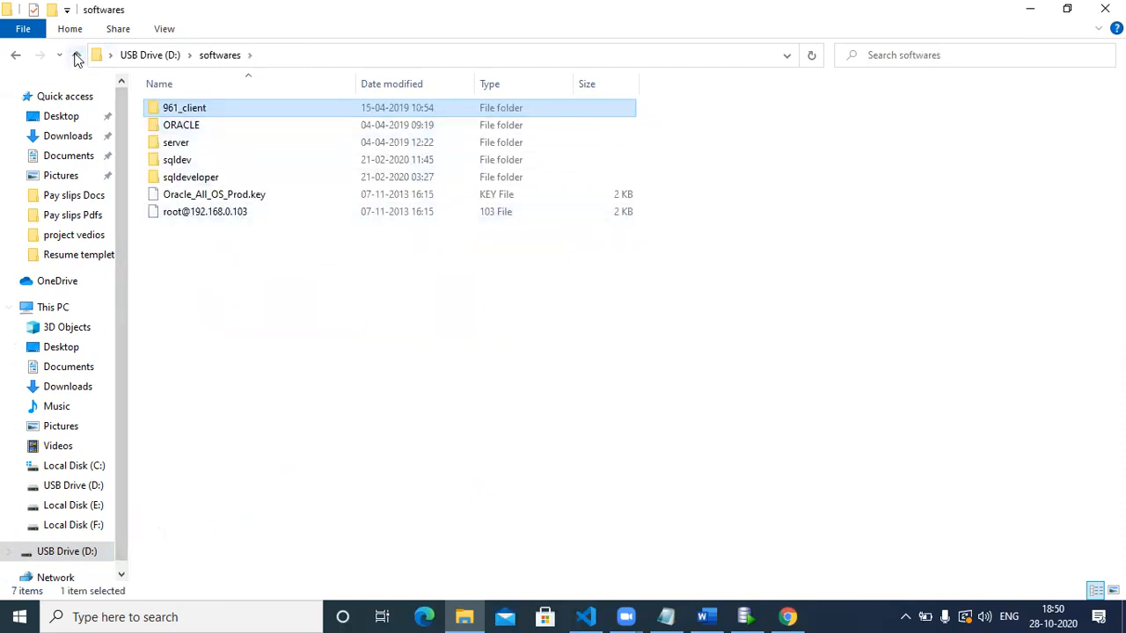
click(77, 55)
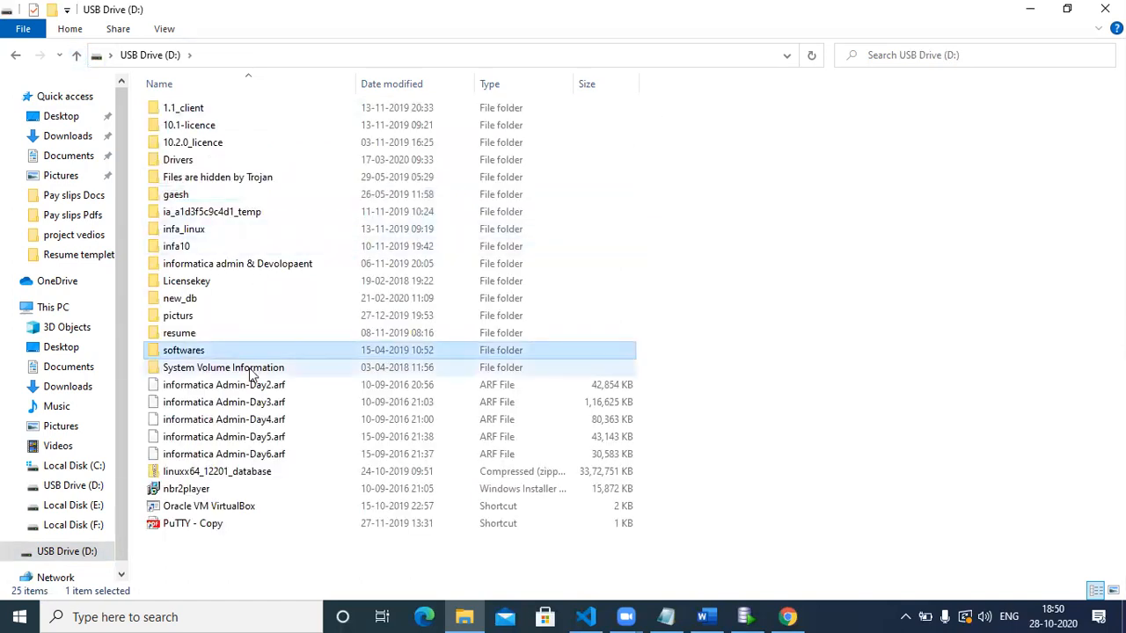
Look into the infa10 and 10.1-licence folders, returning to the D: root.
double_click(253, 249)
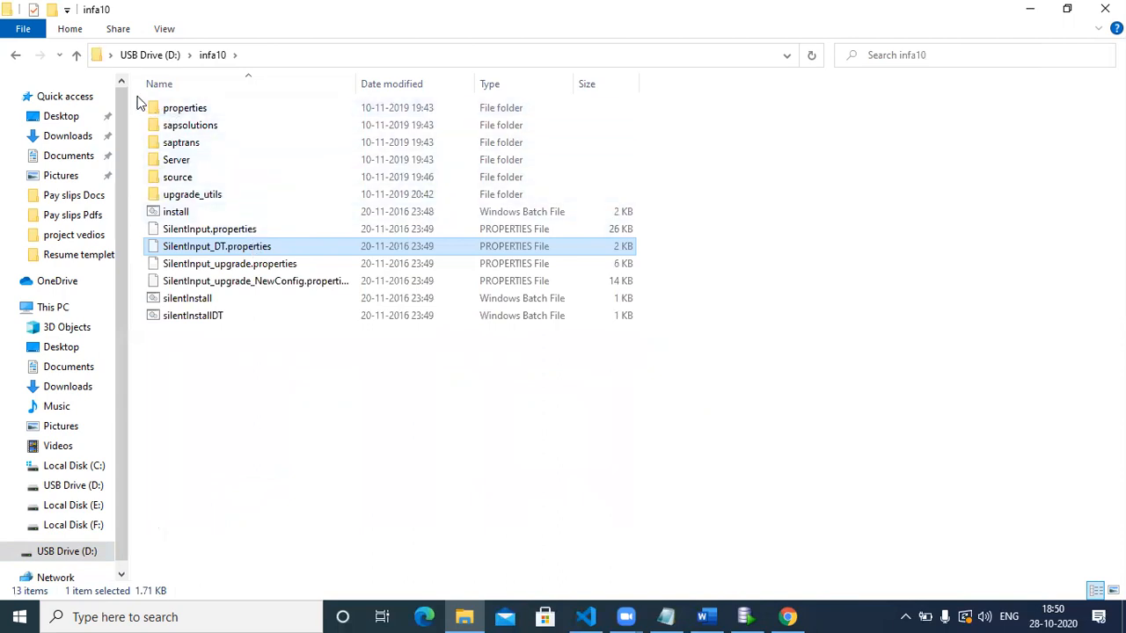
click(75, 57)
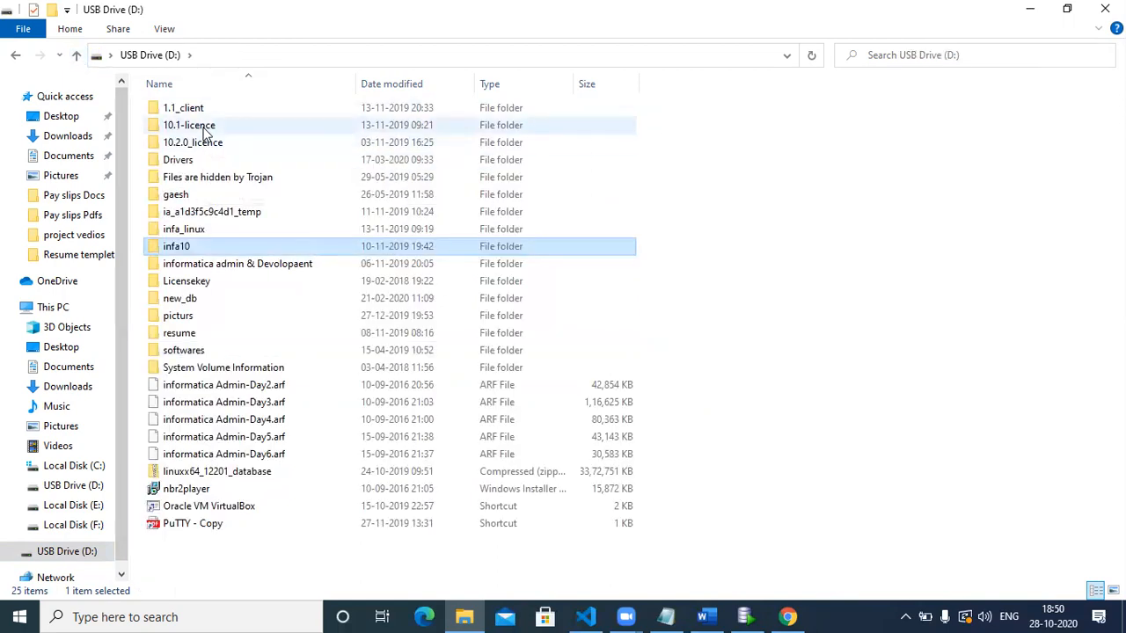
double_click(202, 132)
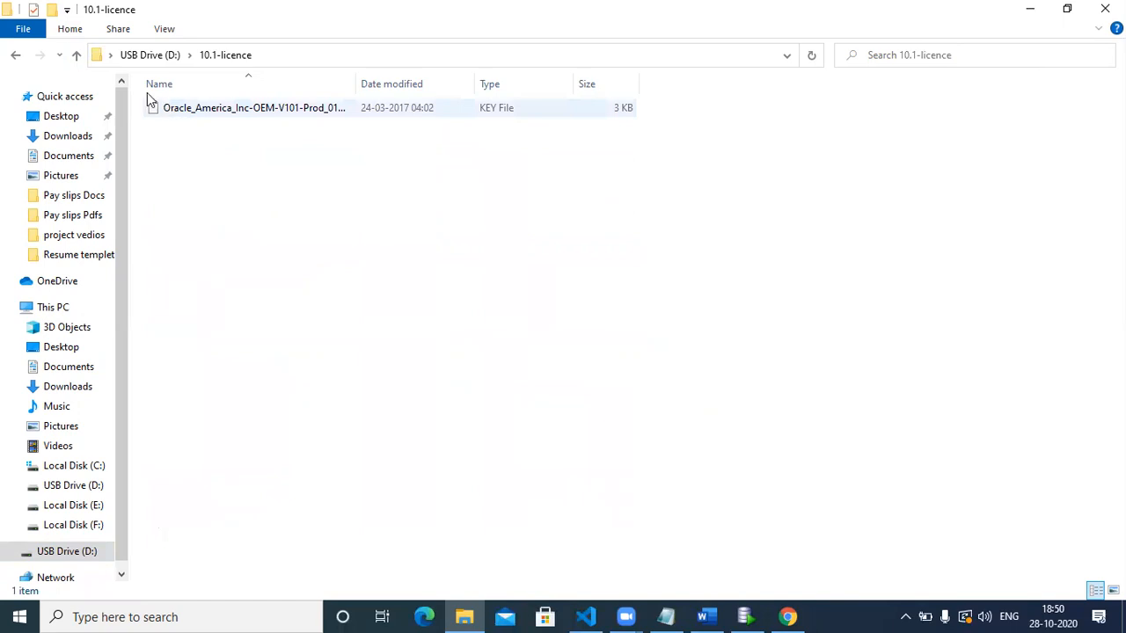
click(76, 54)
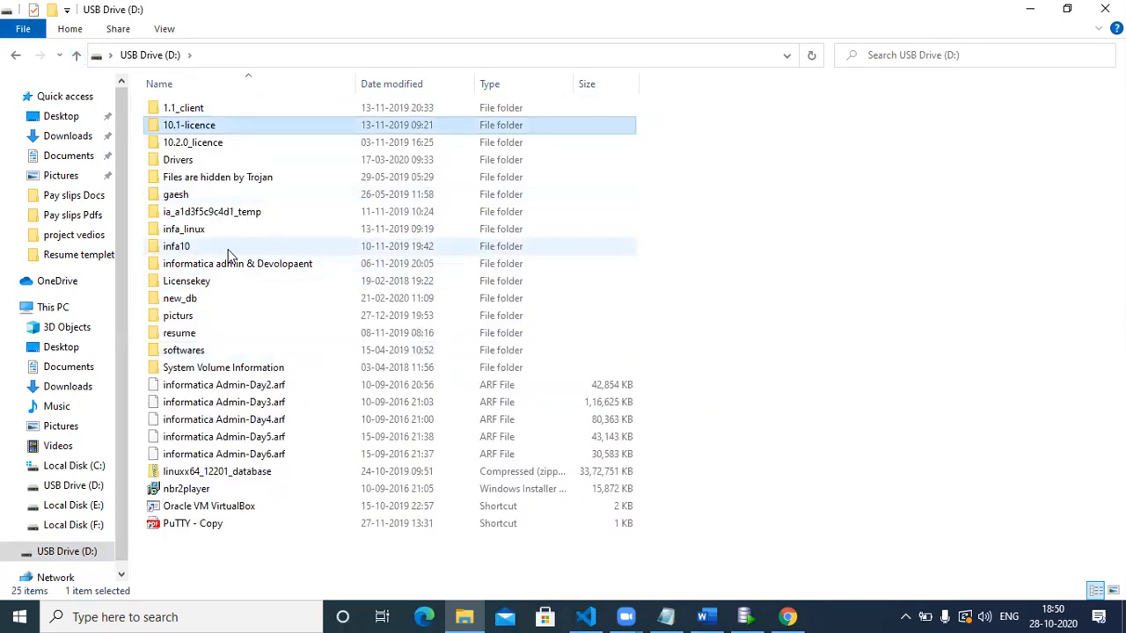
Browse infa10 > Server > I10PUC, then come back up to infa10.
double_click(180, 247)
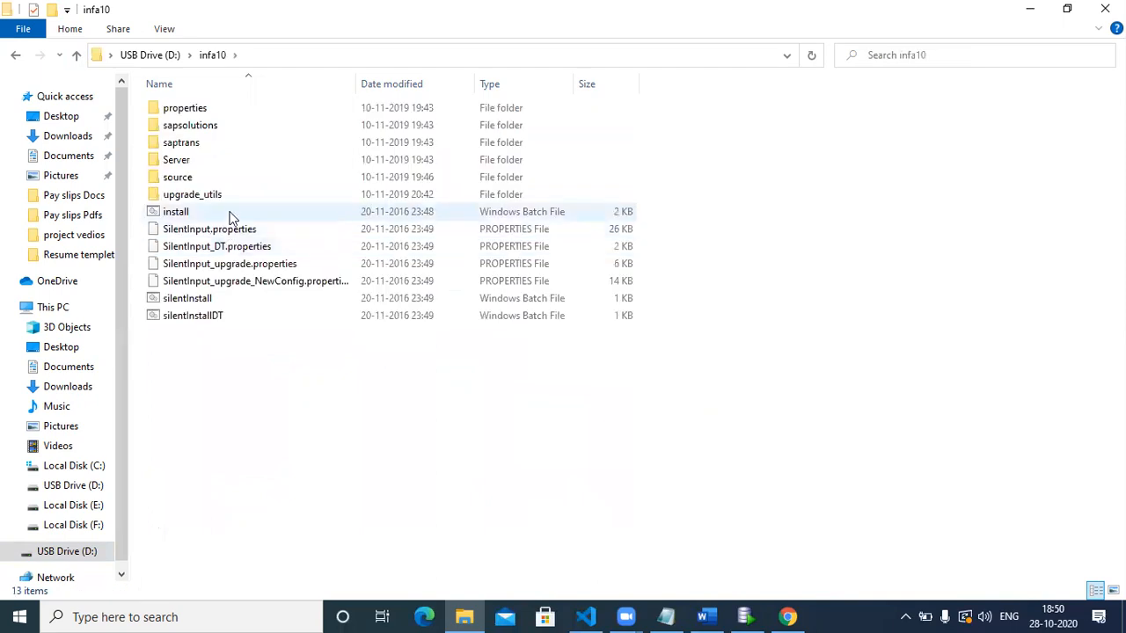
double_click(215, 164)
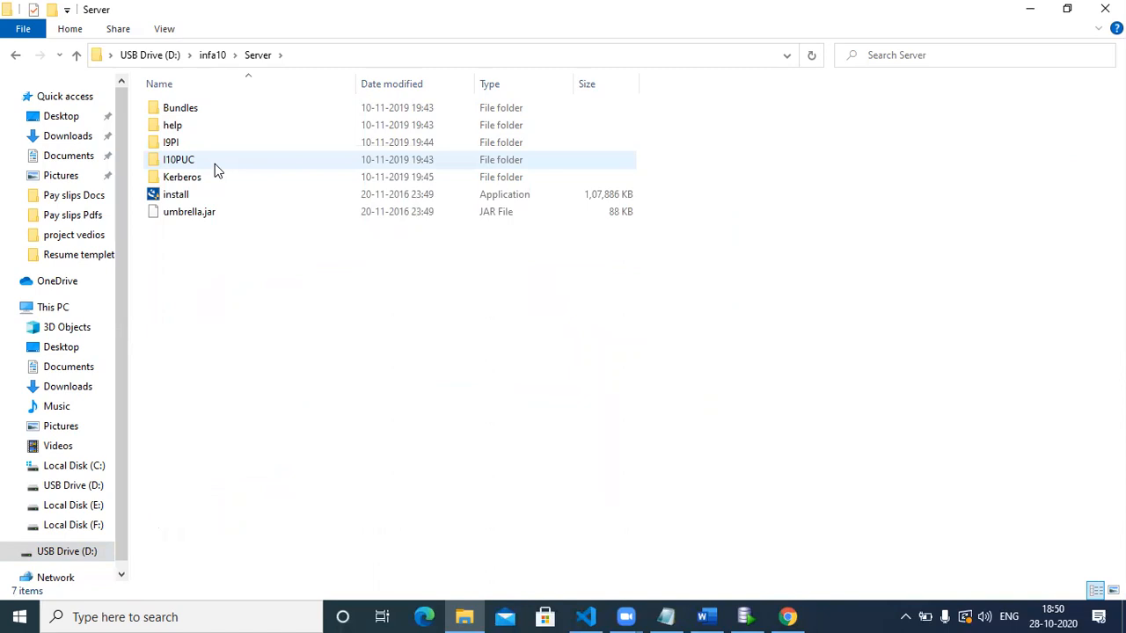
double_click(235, 159)
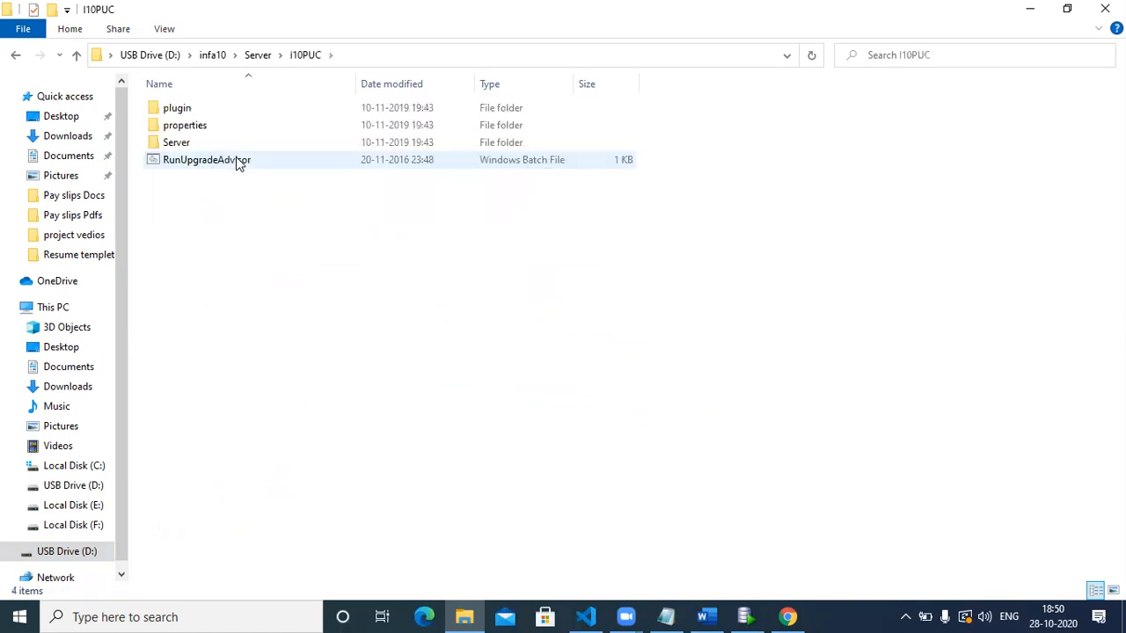
click(74, 56)
click(74, 55)
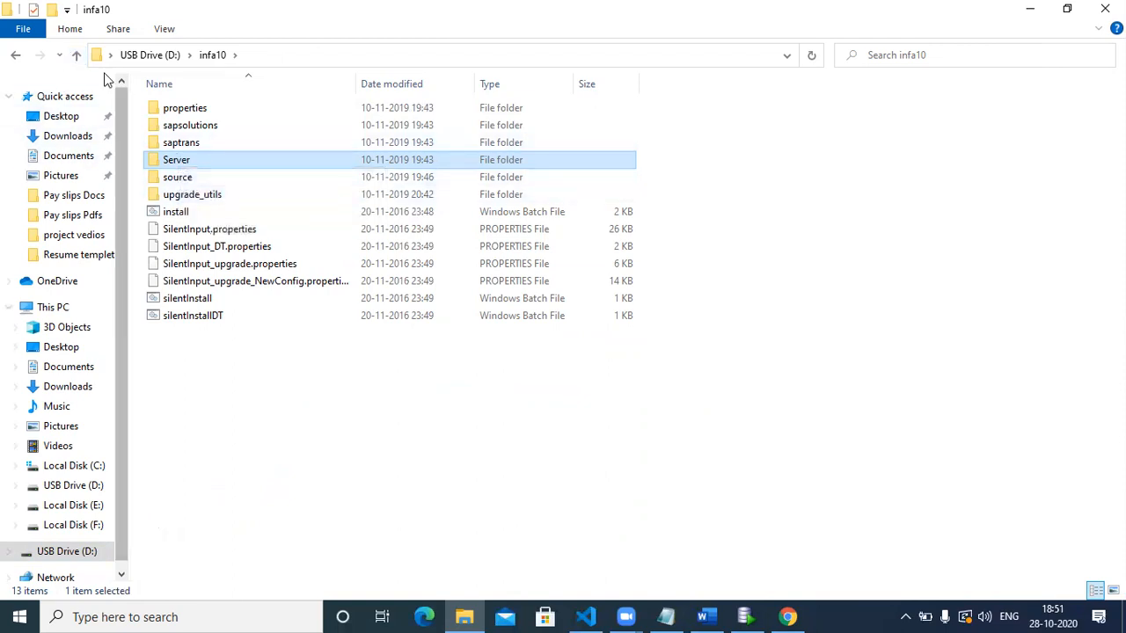
Return to D: and select the KEY licence file in 10.1-licence.
click(76, 55)
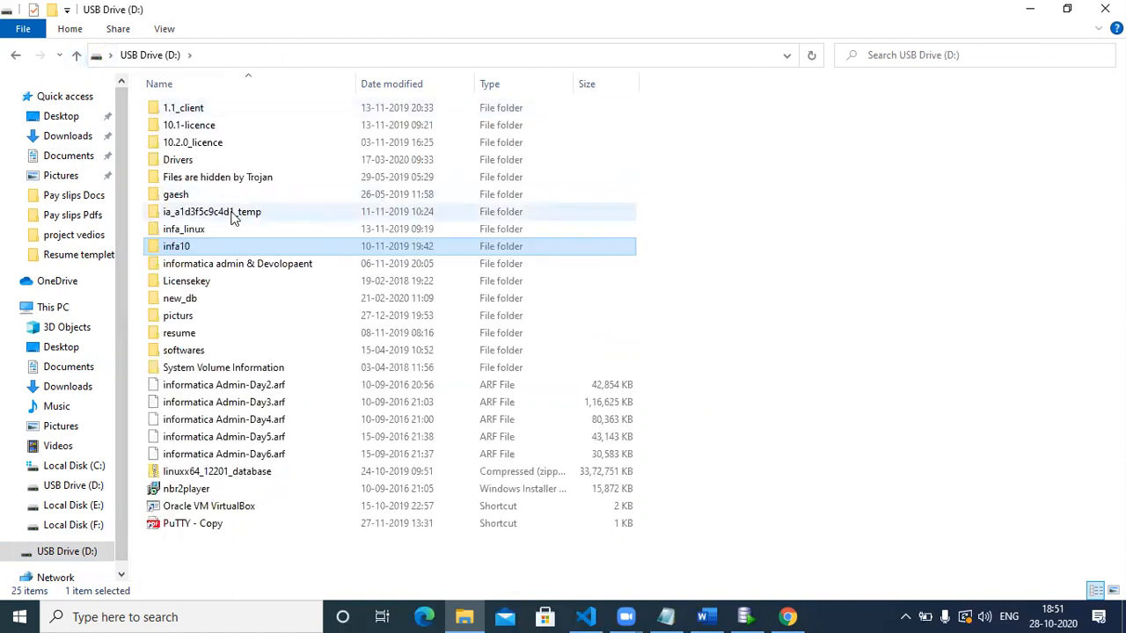
double_click(211, 125)
click(220, 115)
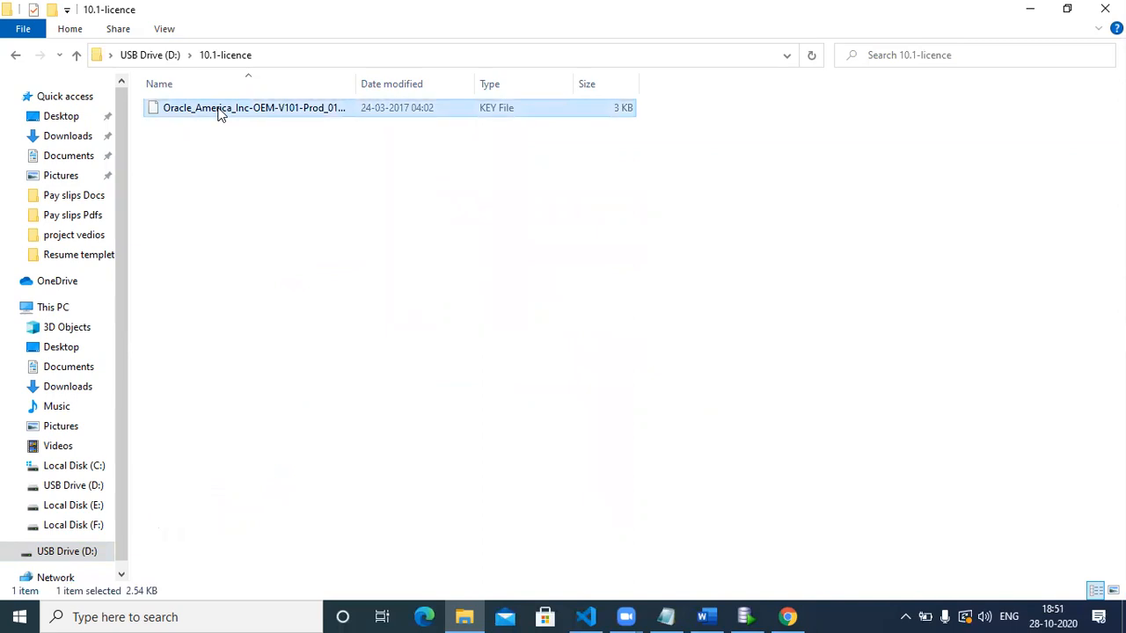
Create a new folder named Licence_key on Local Disk (C:).
click(61, 350)
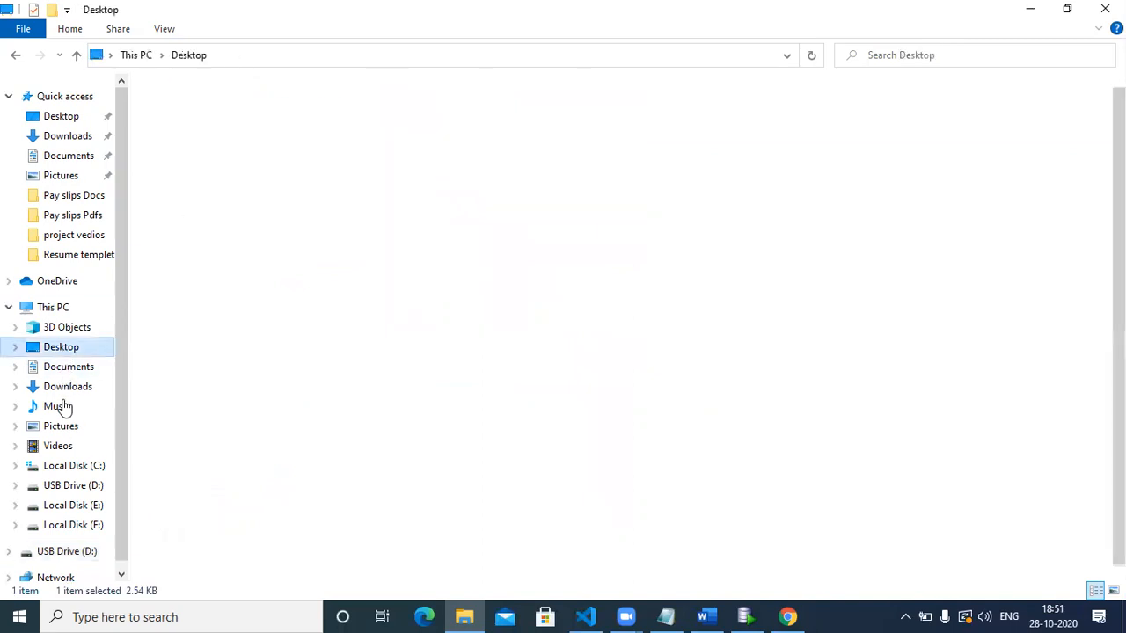
click(67, 464)
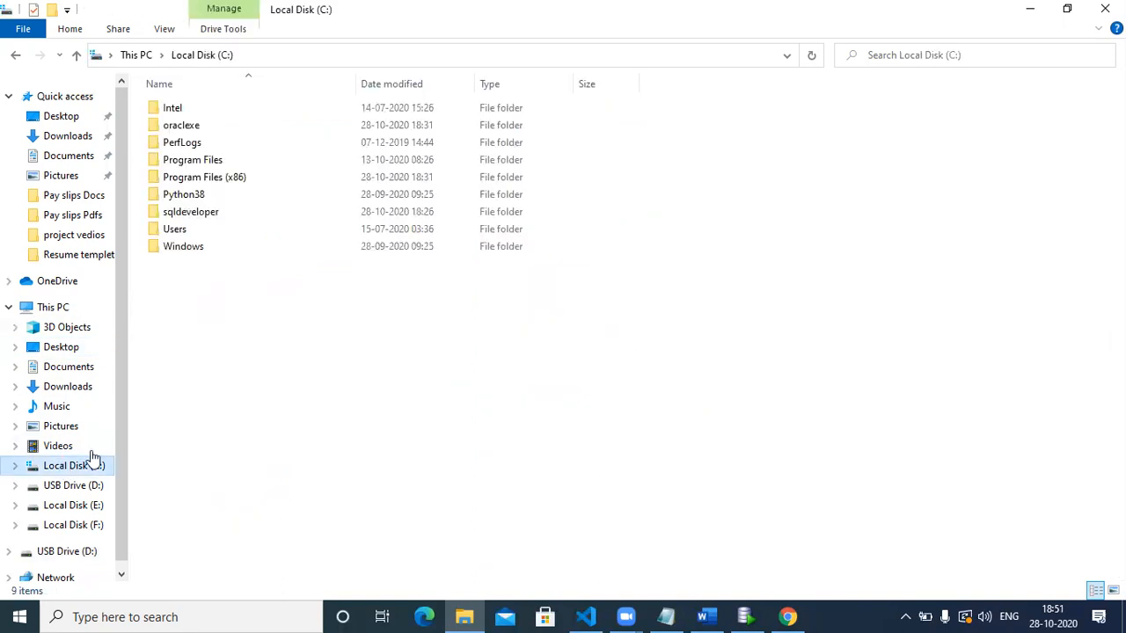
right_click(254, 405)
mouse_move(278, 364)
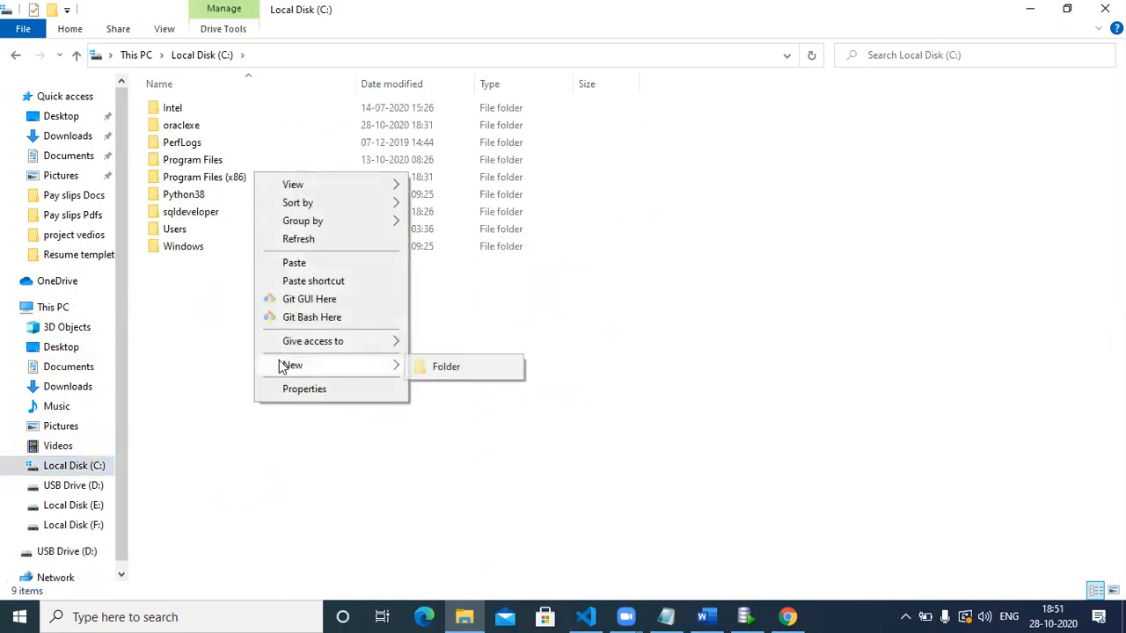
click(438, 364)
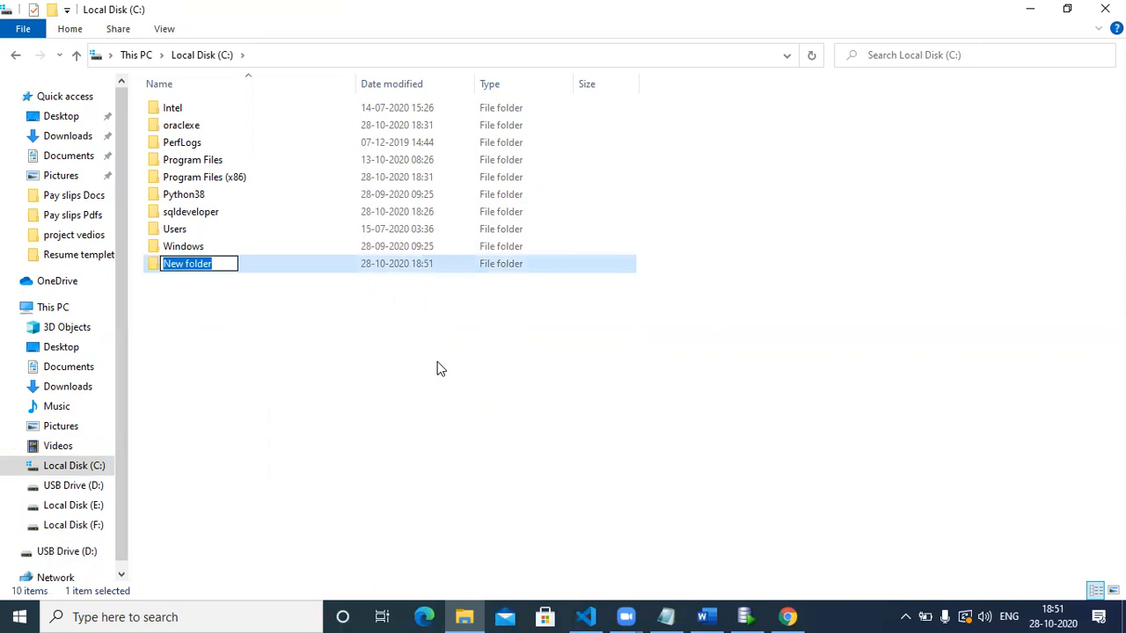
text(Lice)
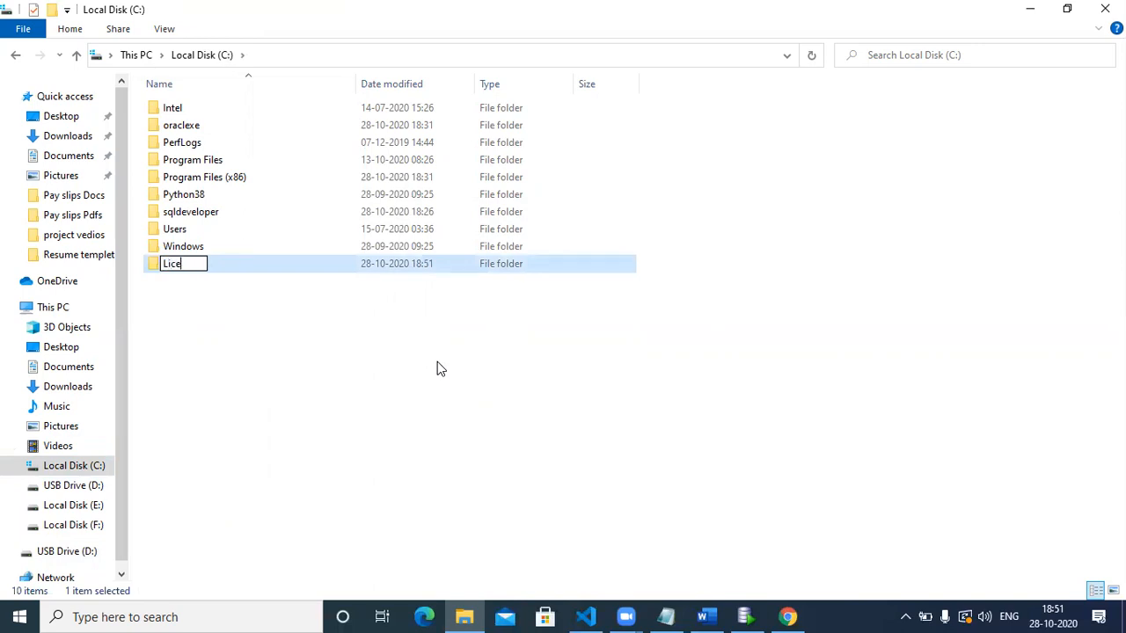
text(nce_key)
key(Return)
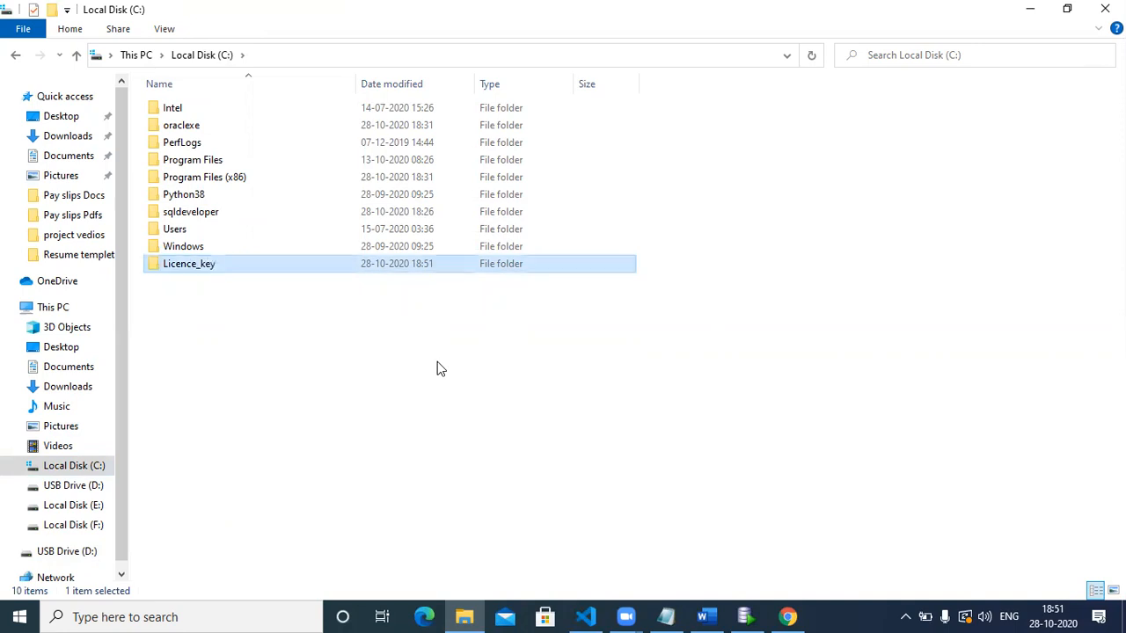
Paste the licence KEY file into Licence_key, then return to USB Drive (D:).
double_click(370, 263)
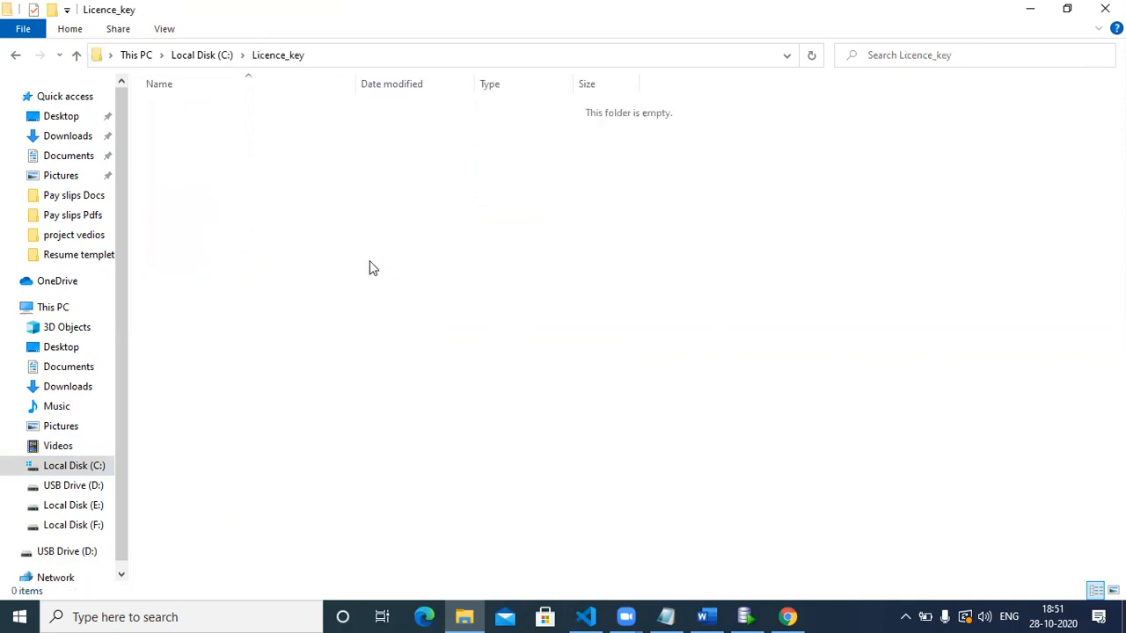
key(ctrl+v)
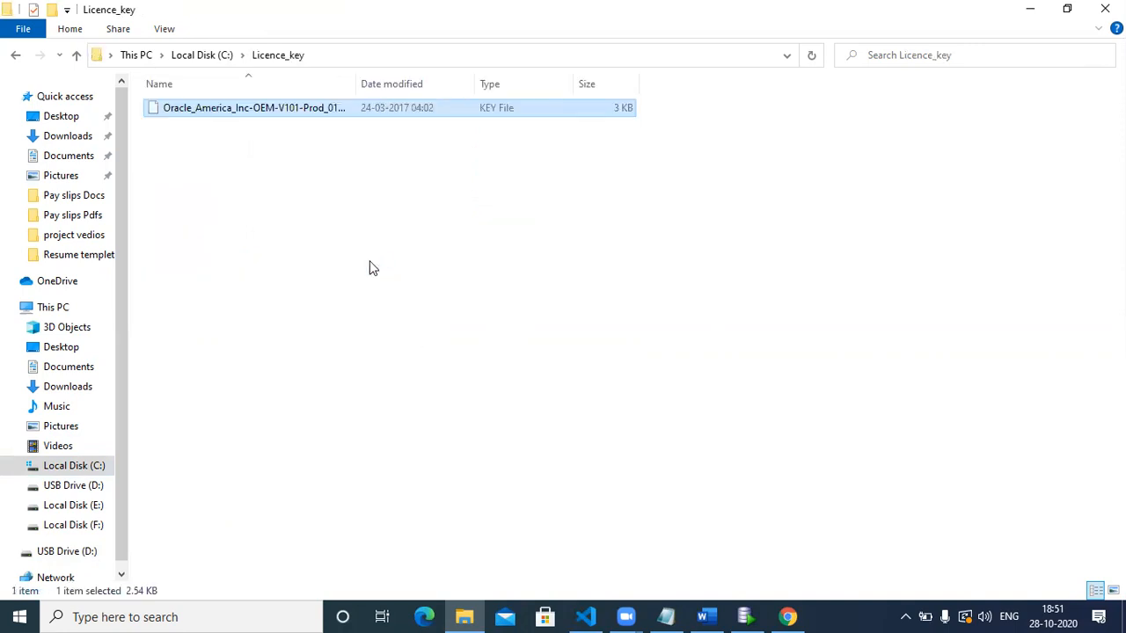
click(284, 193)
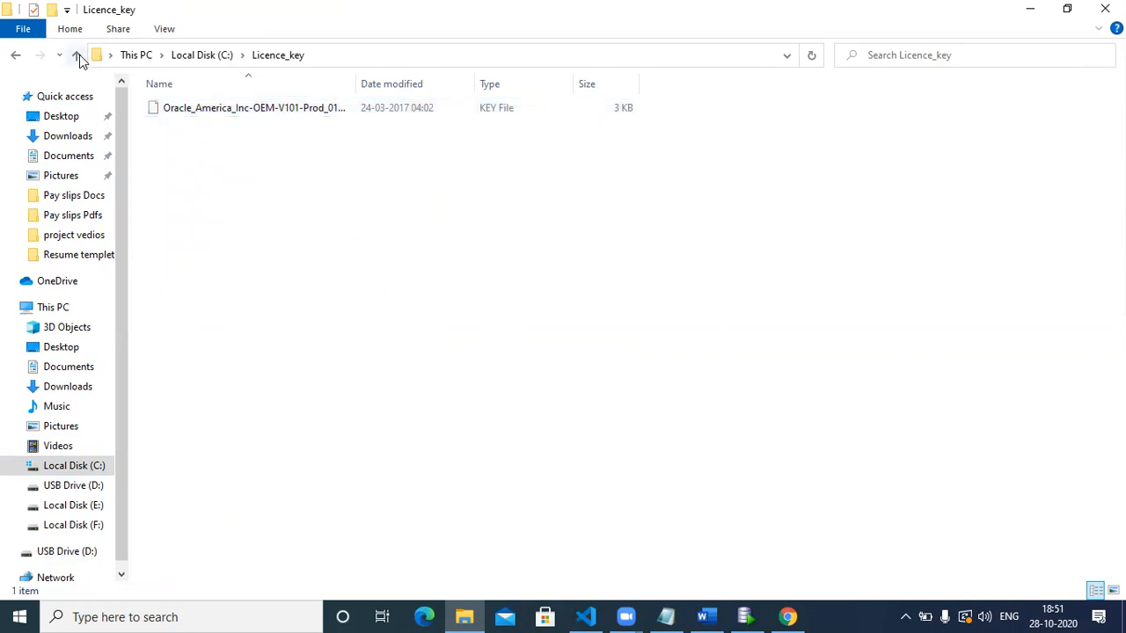
click(78, 56)
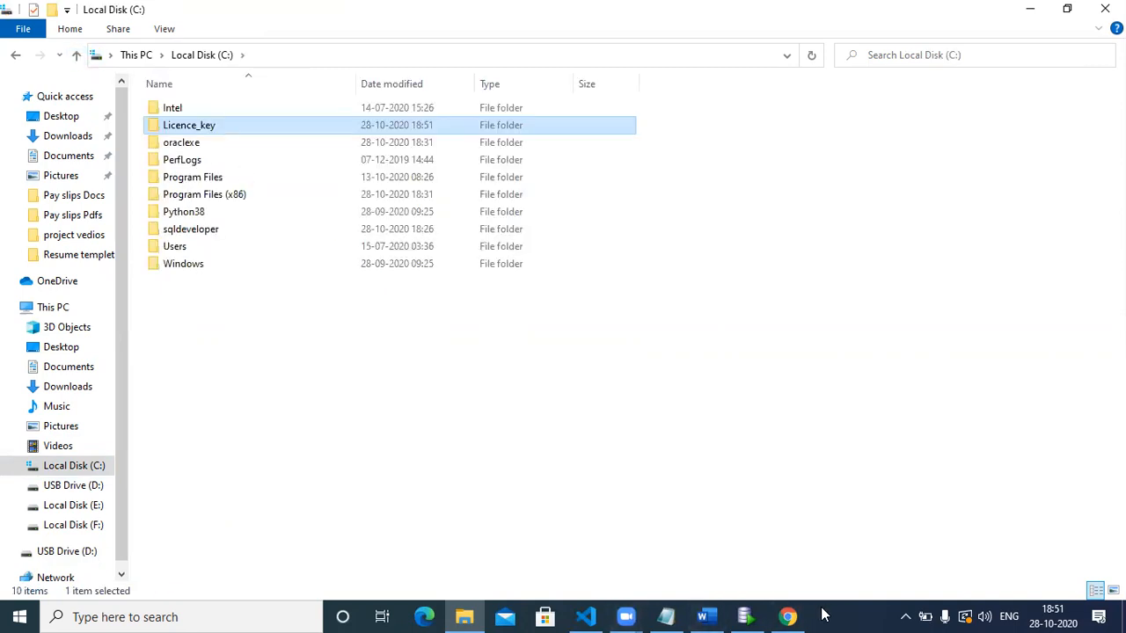
click(72, 554)
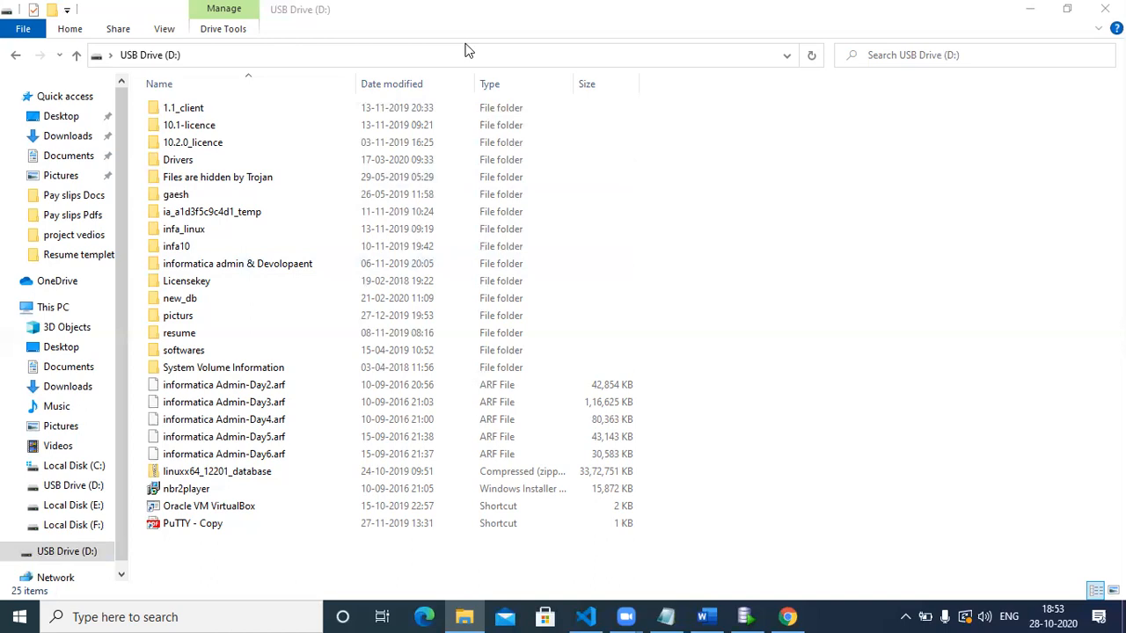
Open D:\infa10\Server and launch the install application.
click(364, 305)
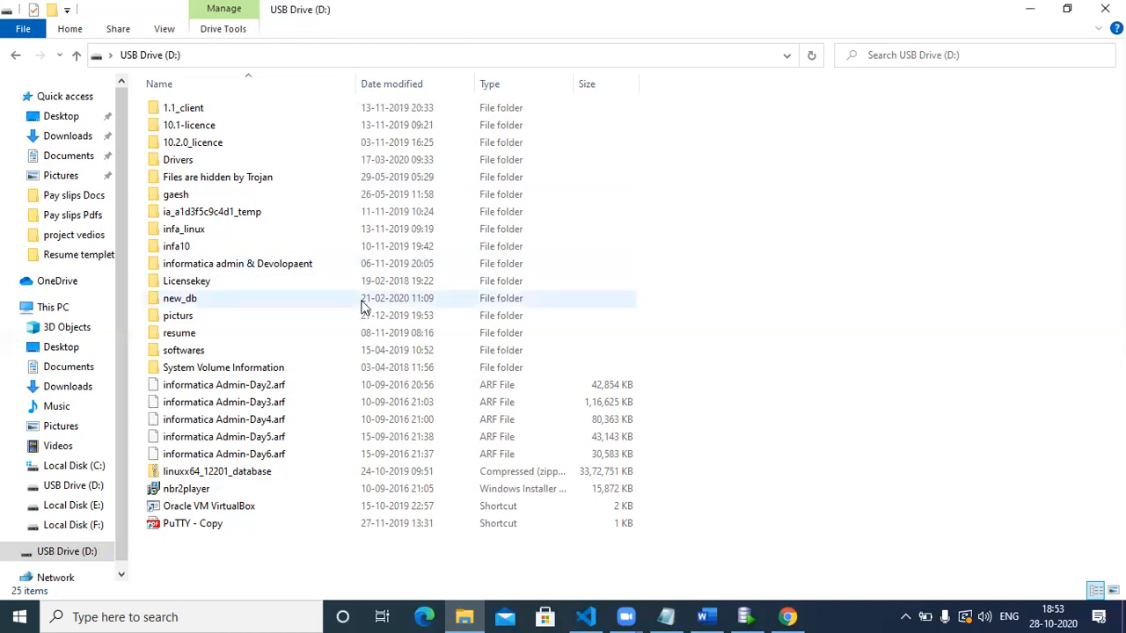
double_click(178, 252)
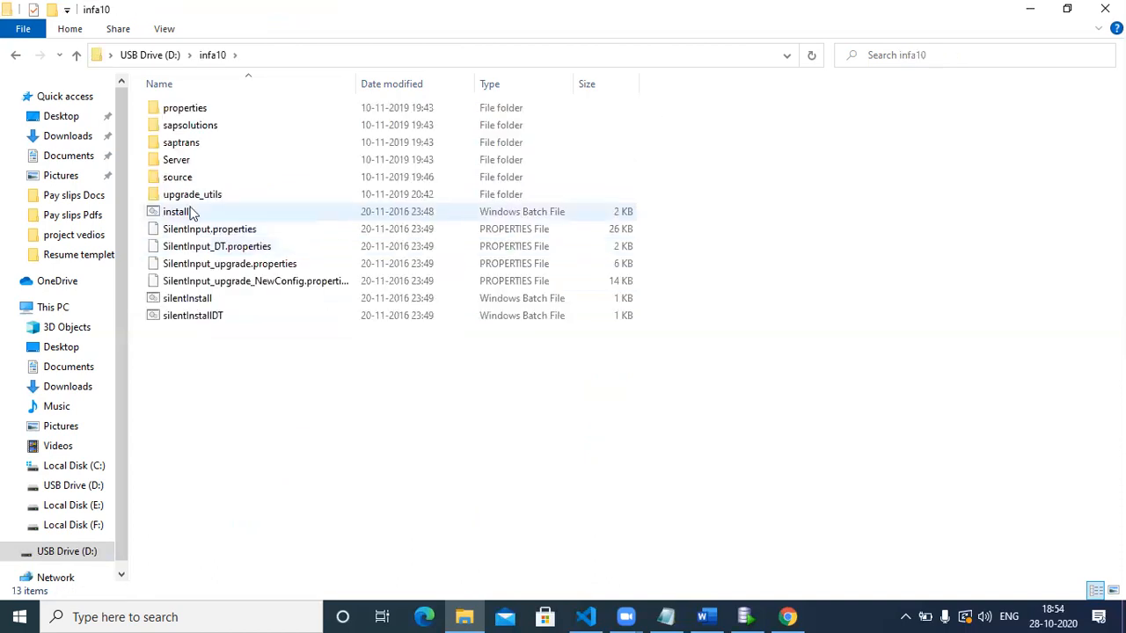
double_click(193, 161)
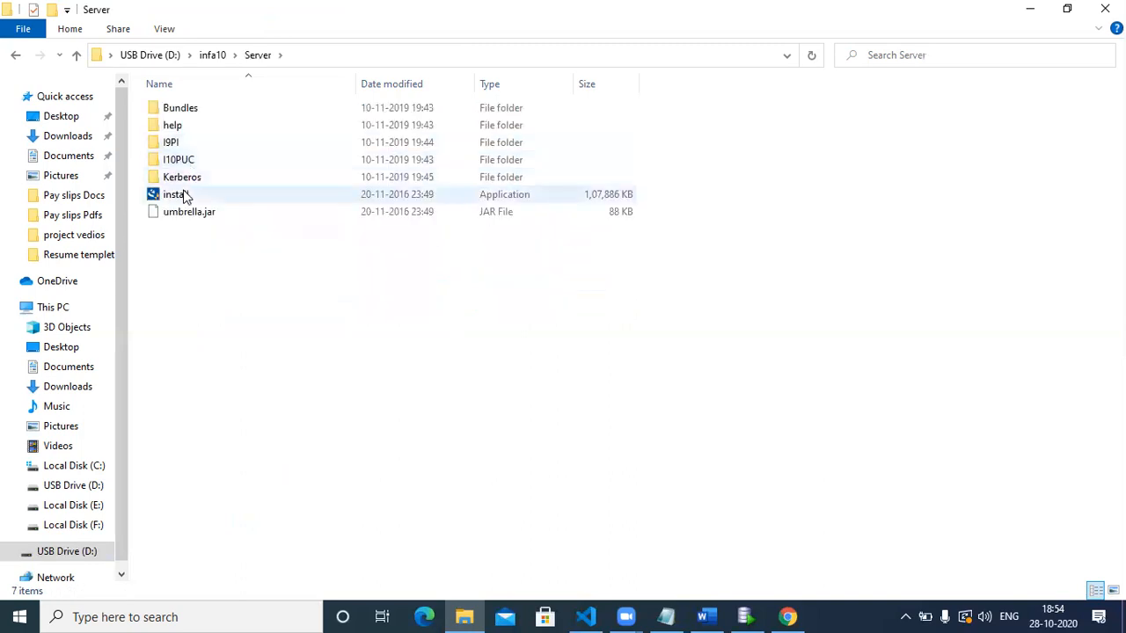
double_click(183, 195)
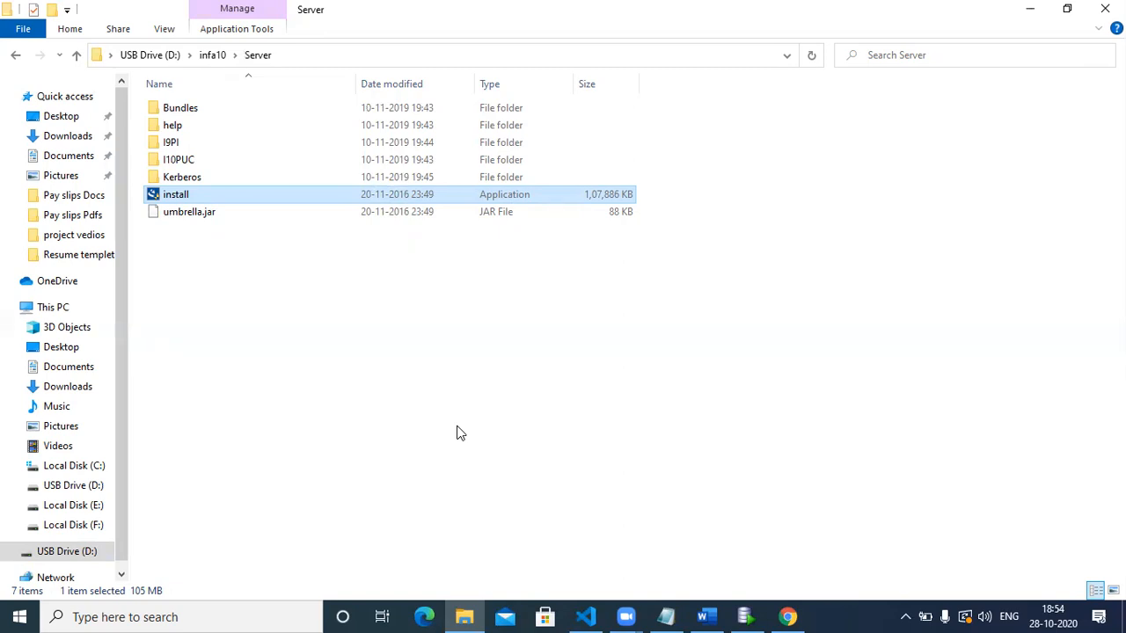
View This PC's system properties (Windows 10 Pro, 8 GB RAM, 64-bit), then close them.
click(56, 118)
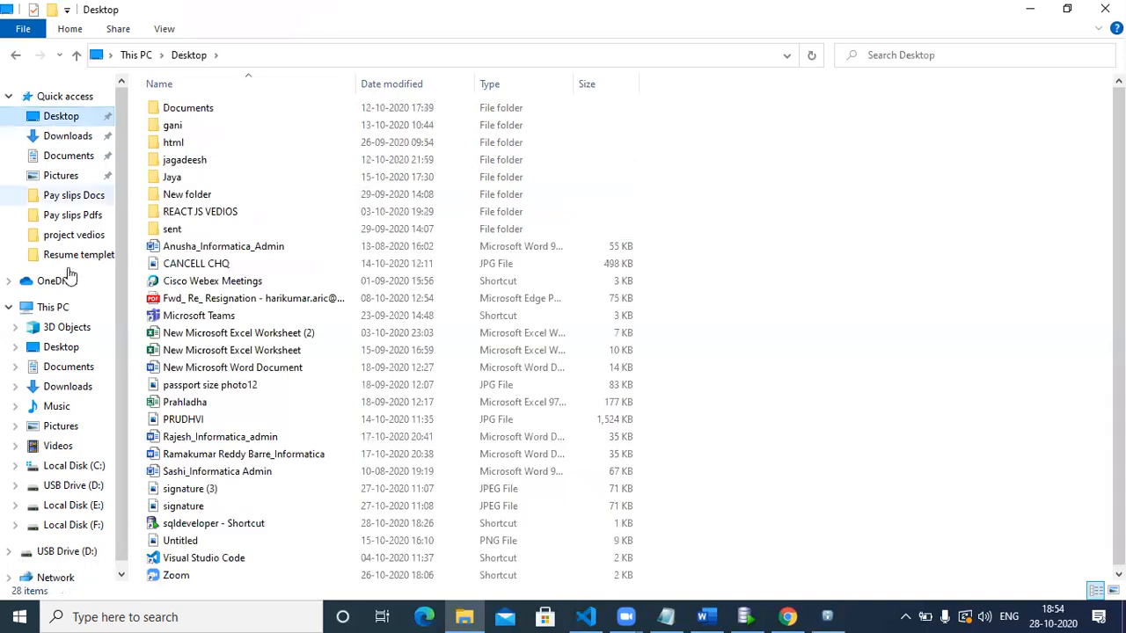
click(69, 306)
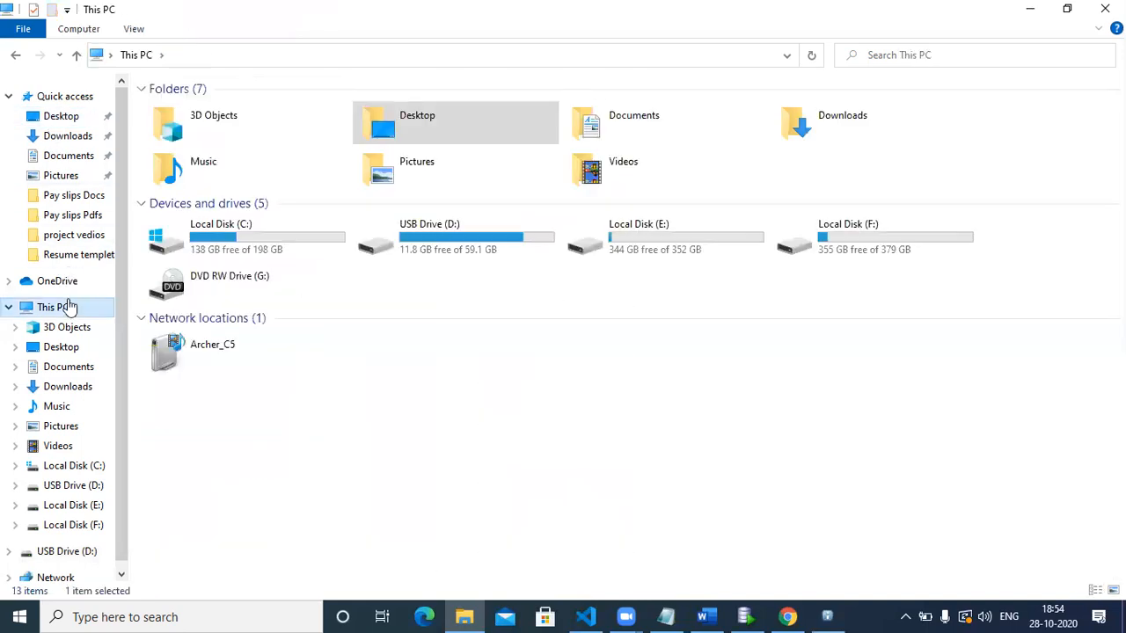
right_click(69, 306)
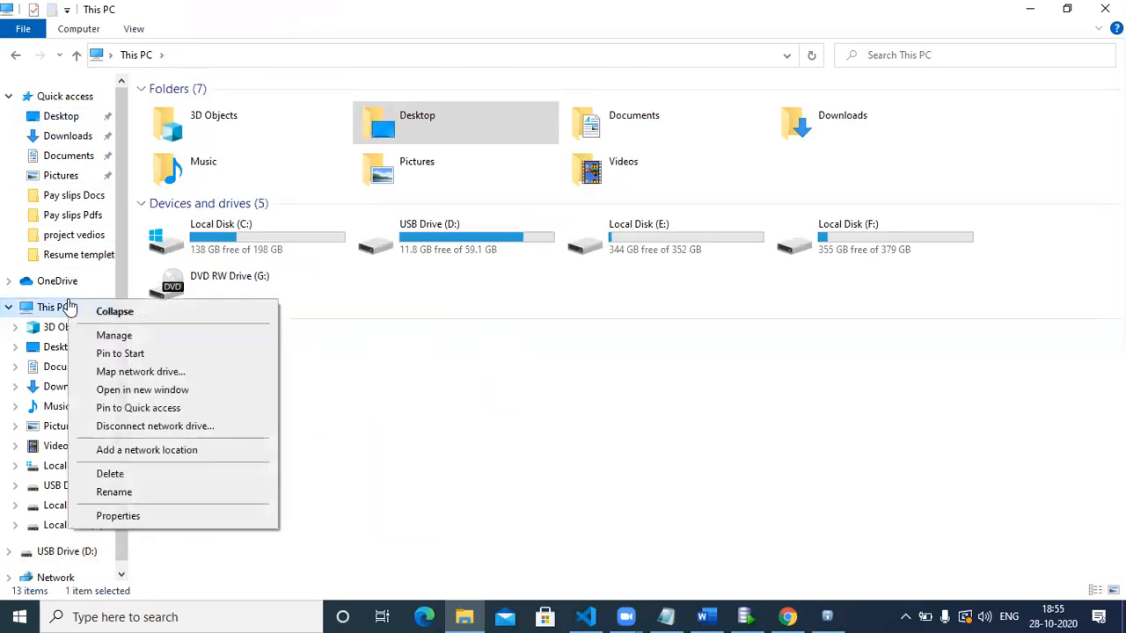
click(138, 517)
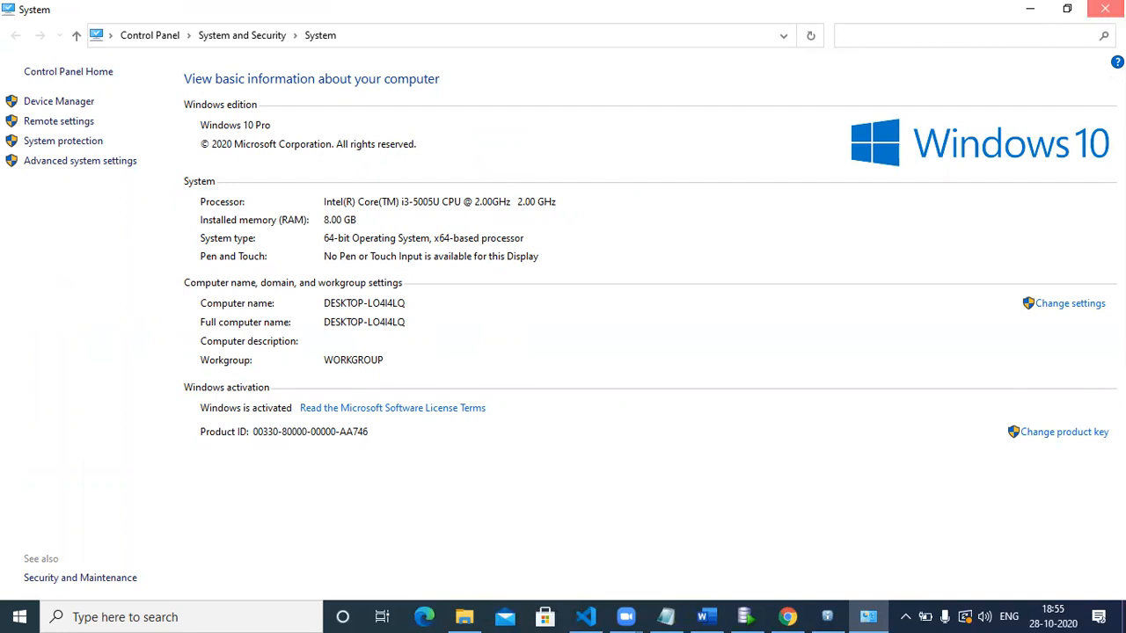
click(1105, 9)
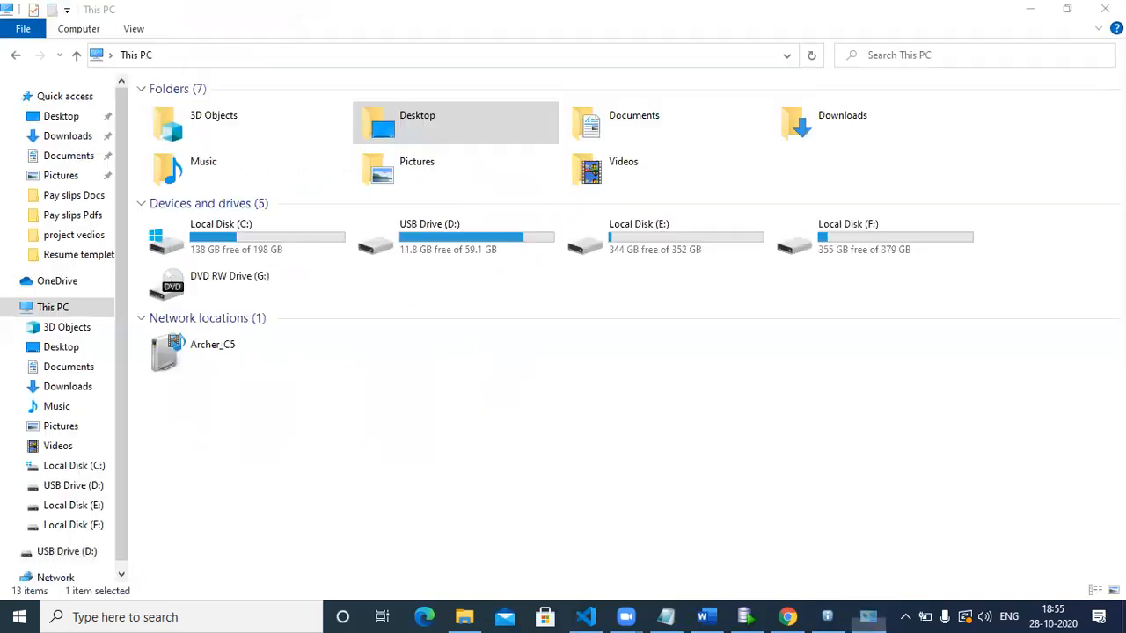
Restore the installer, agree to the terms and conditions, and move to the next step.
click(827, 614)
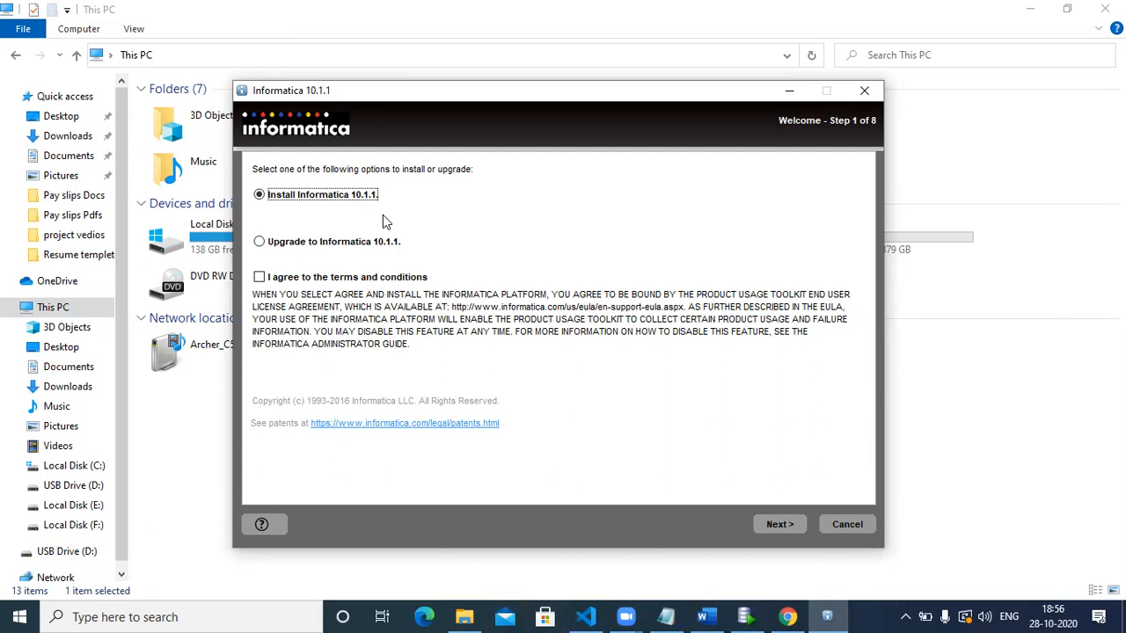
click(258, 278)
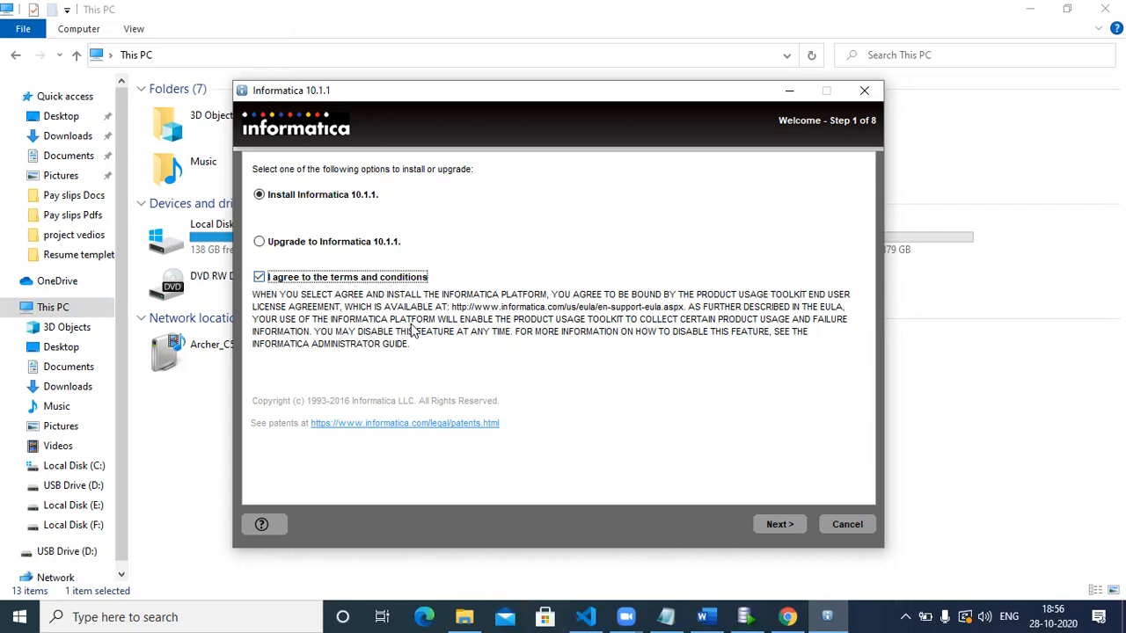
click(779, 524)
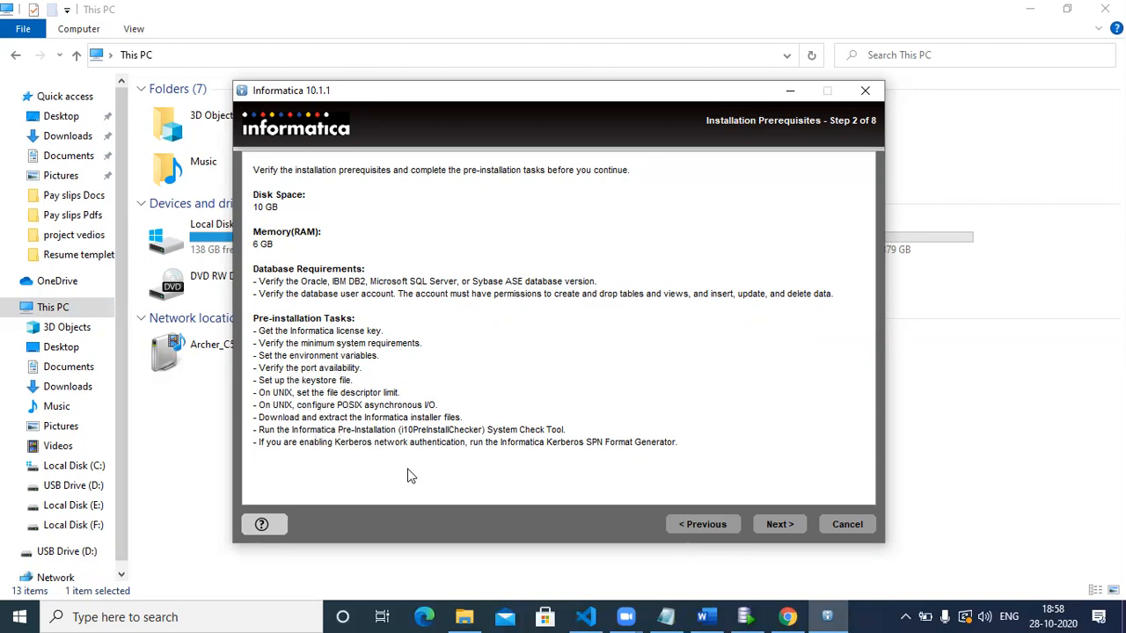
click(783, 533)
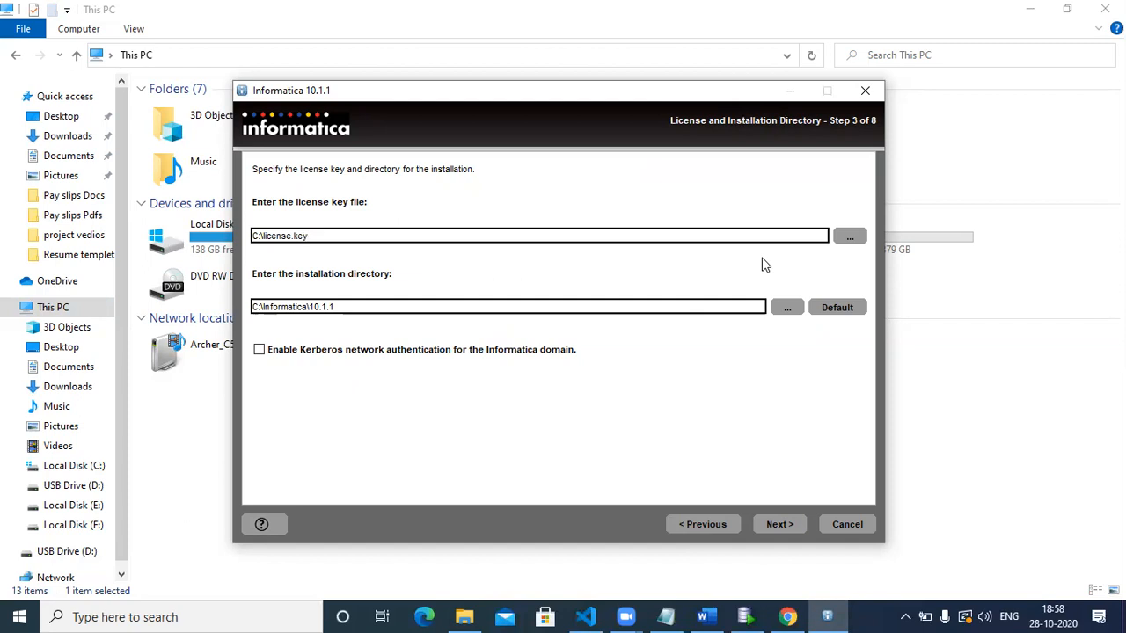
Choose the .key file in C:\Licence_key as the license key and continue to step 4.
click(850, 240)
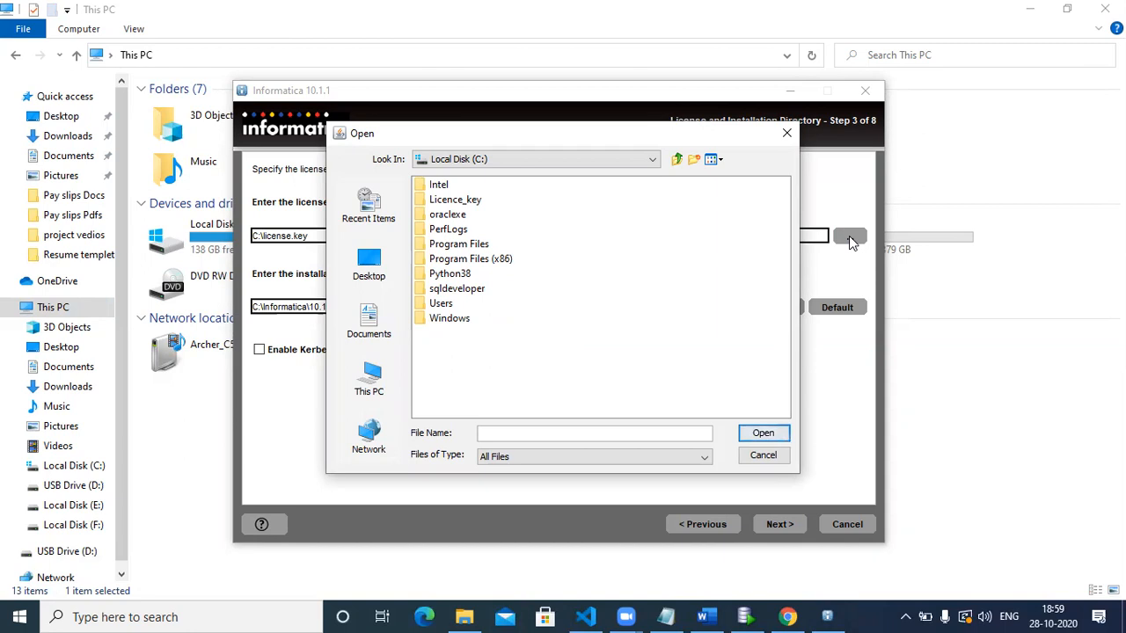
double_click(456, 200)
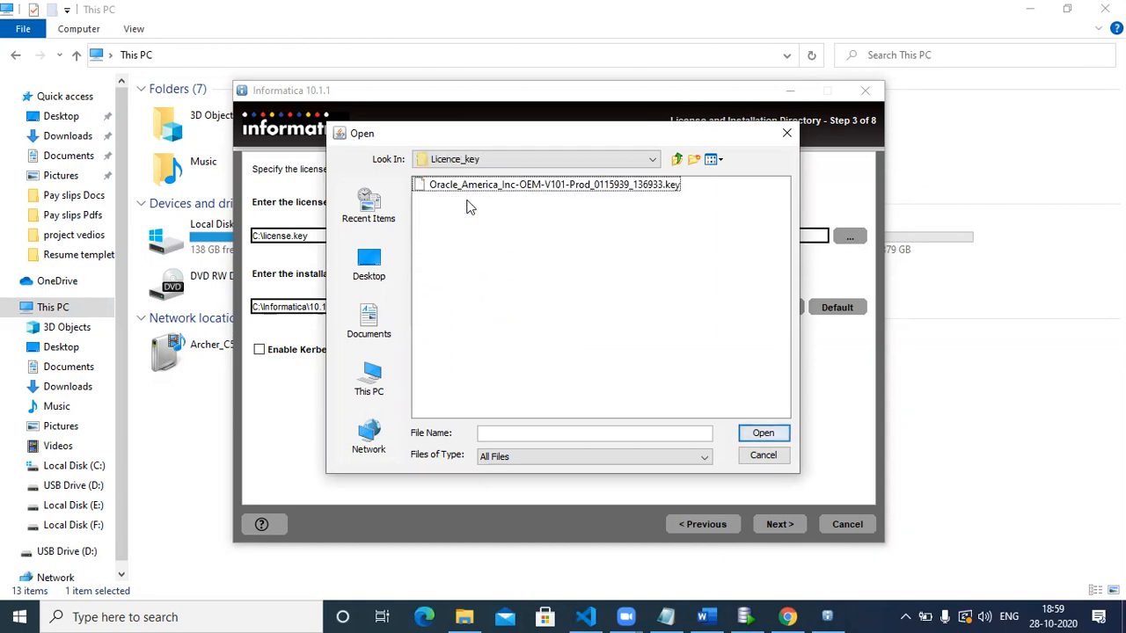
click(470, 185)
click(762, 434)
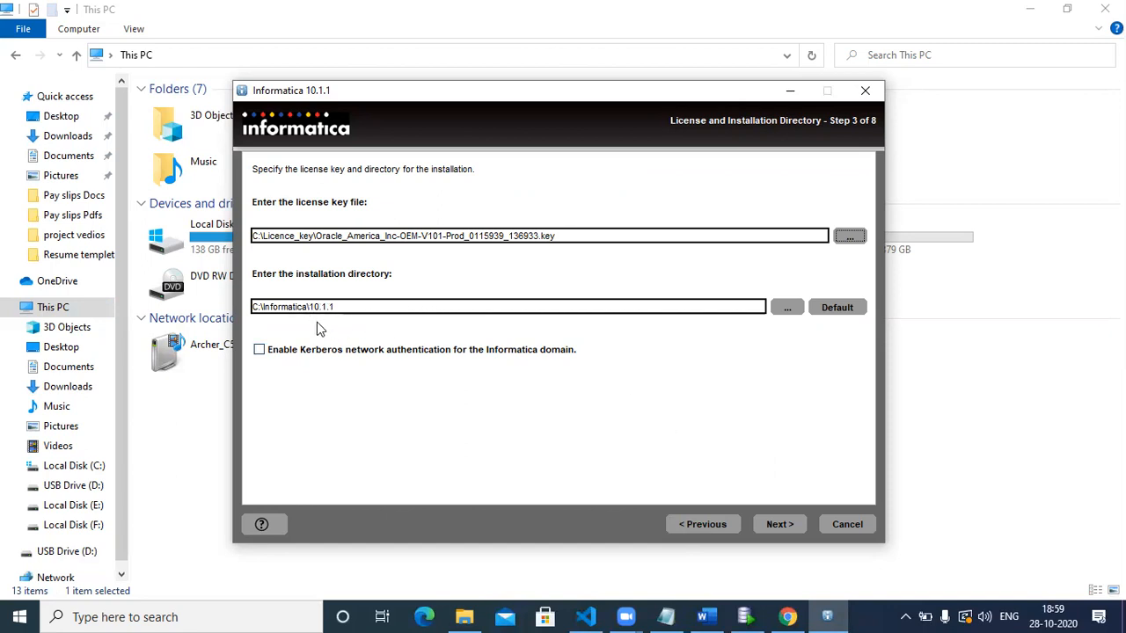
click(774, 526)
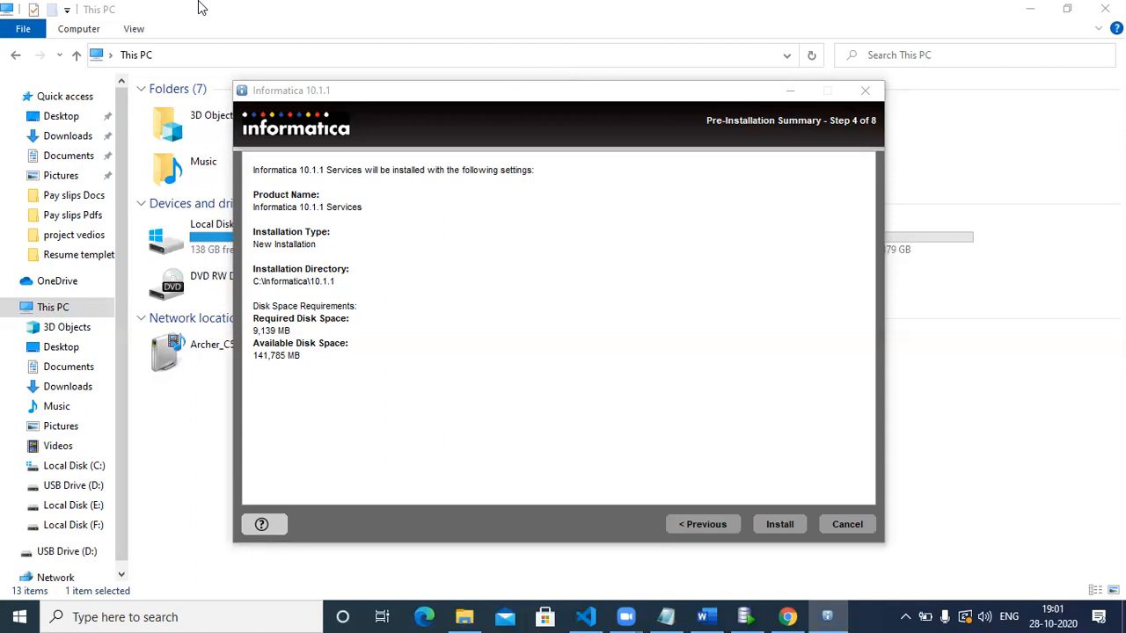
Bring the installer window with the Pre-Installation Summary to the front.
click(645, 410)
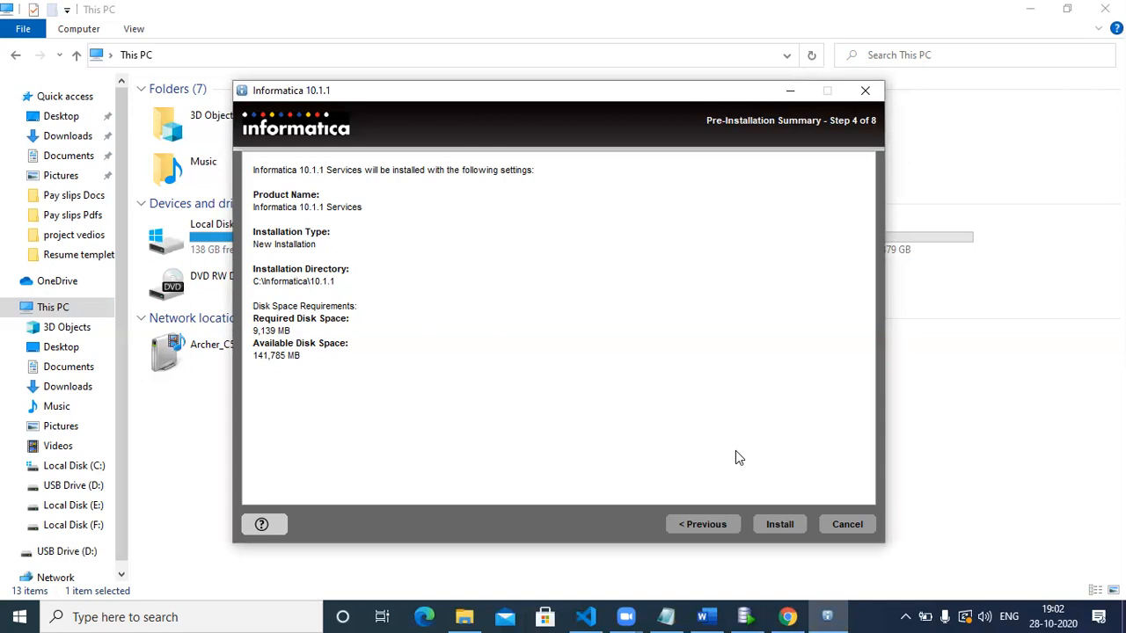
Start the installation from the Pre-Installation Summary page.
click(783, 525)
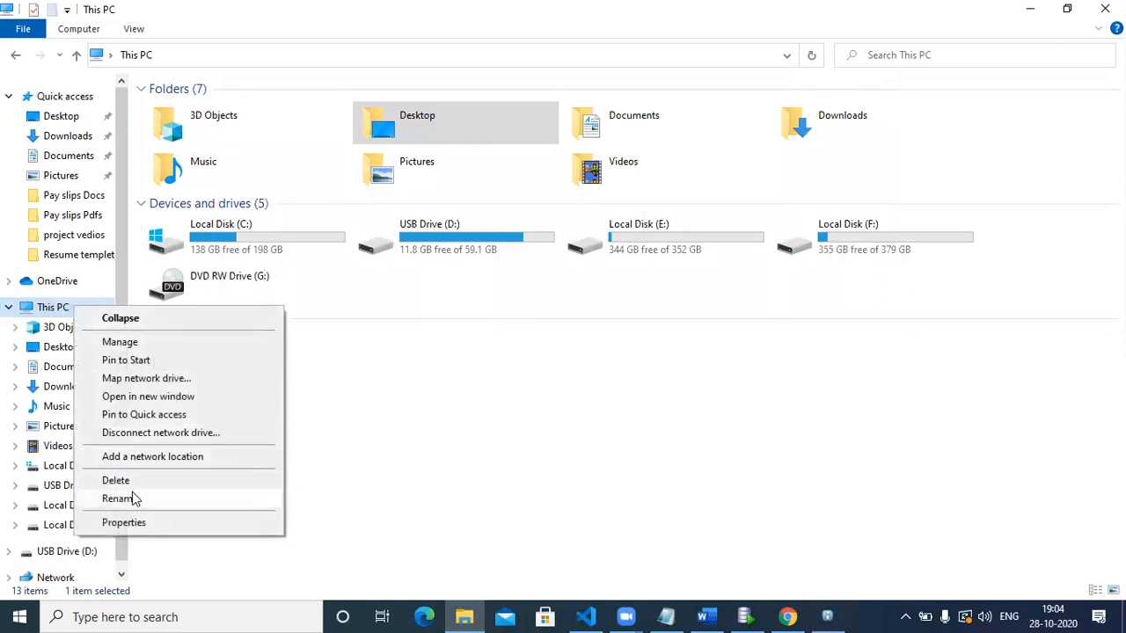
Open This PC's System properties page showing Windows 10 Pro, i3-5005U processor and 8.00 GB RAM.
click(135, 523)
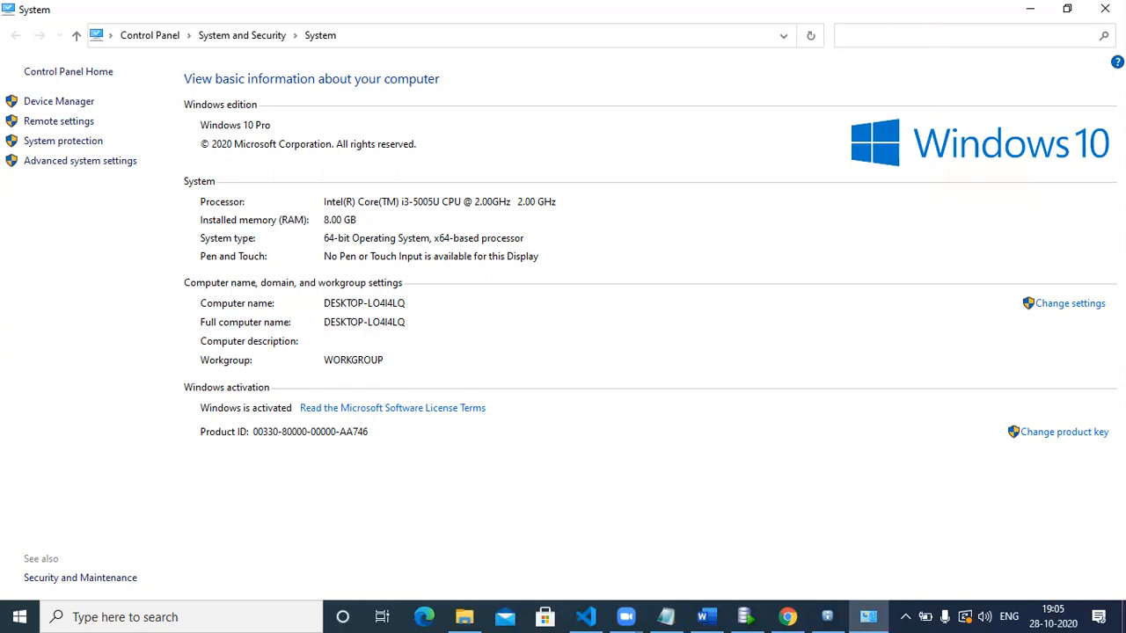
Open a new File Explorer window showing This PC with drives C: through G:.
key(super+e)
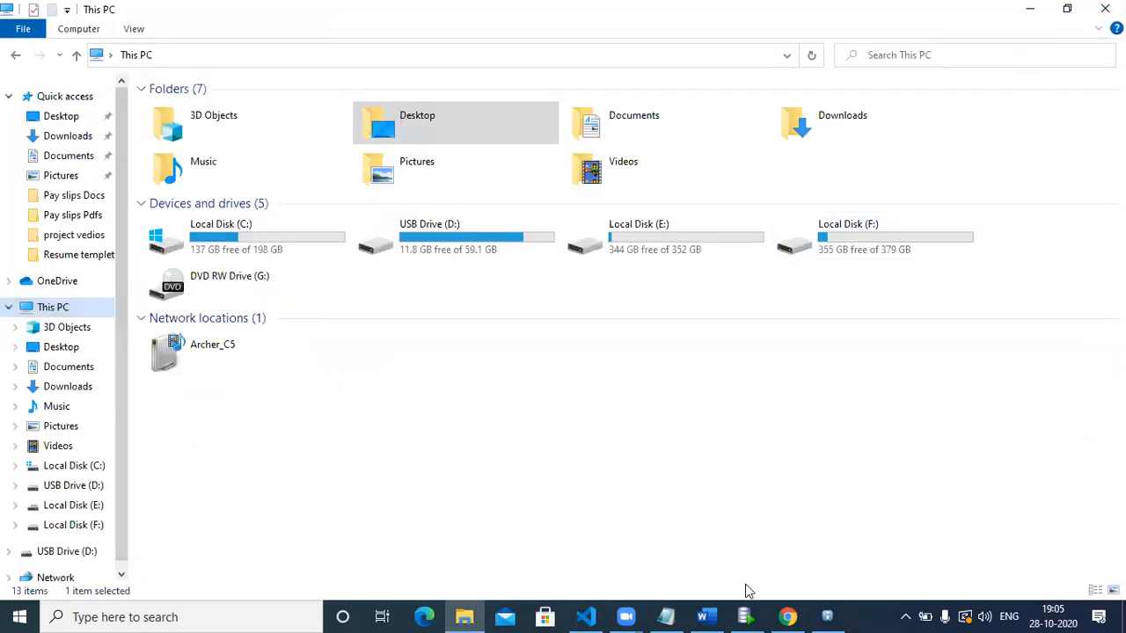
Check the Informatica installer at Step 5 of 8 (10%), then bring File Explorer back in front.
click(828, 616)
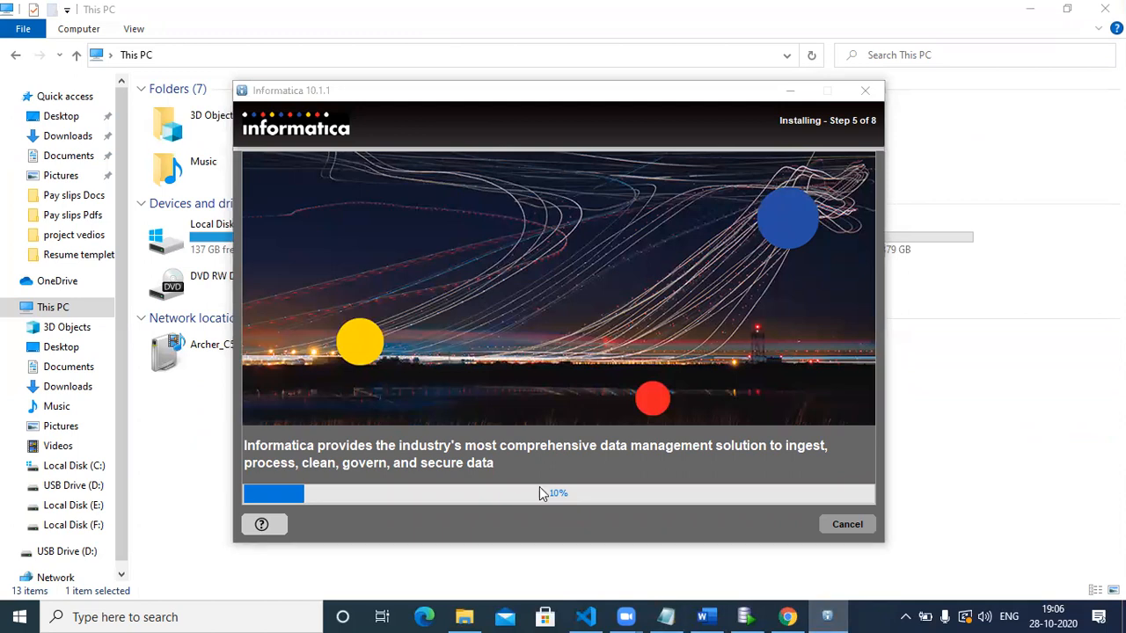
click(56, 322)
Open This PC's System properties alongside the Informatica installer, now at Step 5 of 8 with 11%.
right_click(56, 322)
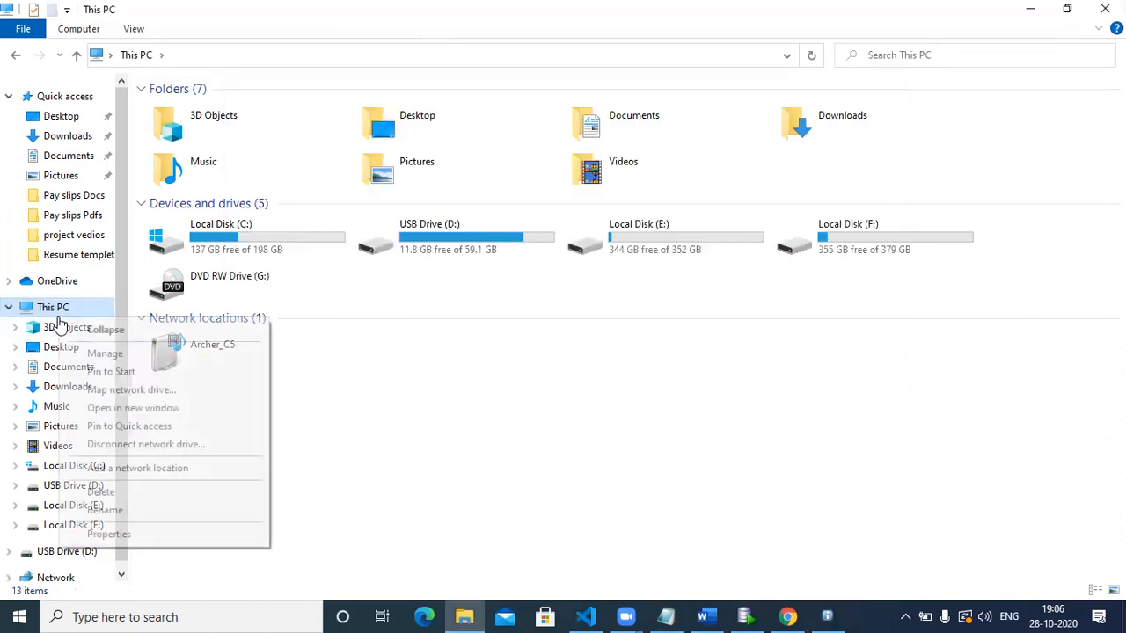
click(146, 536)
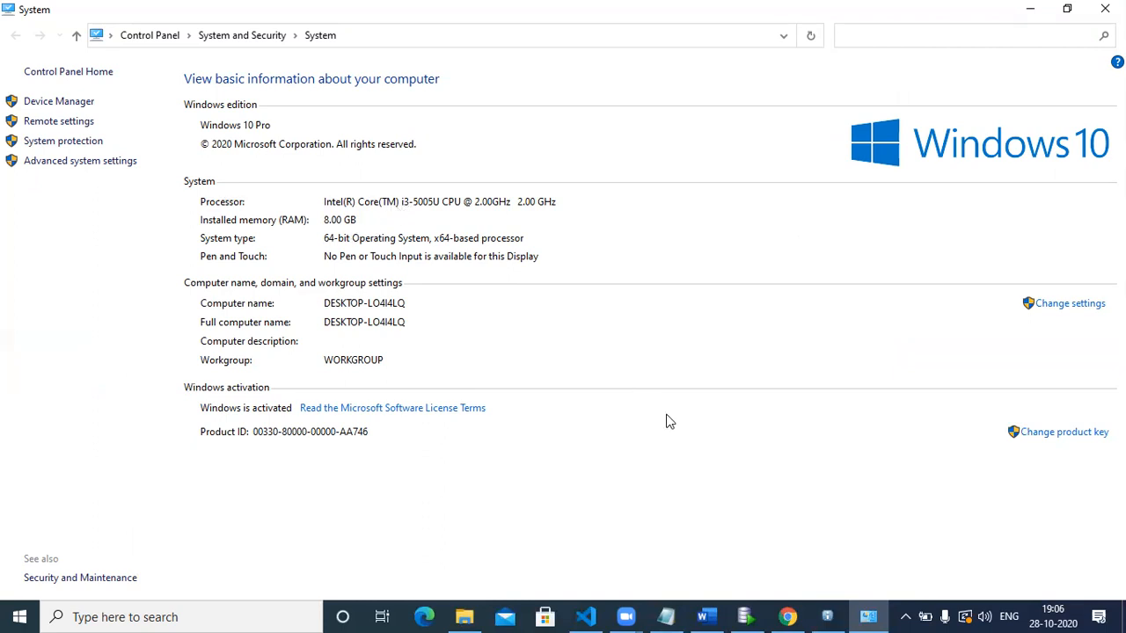
click(834, 615)
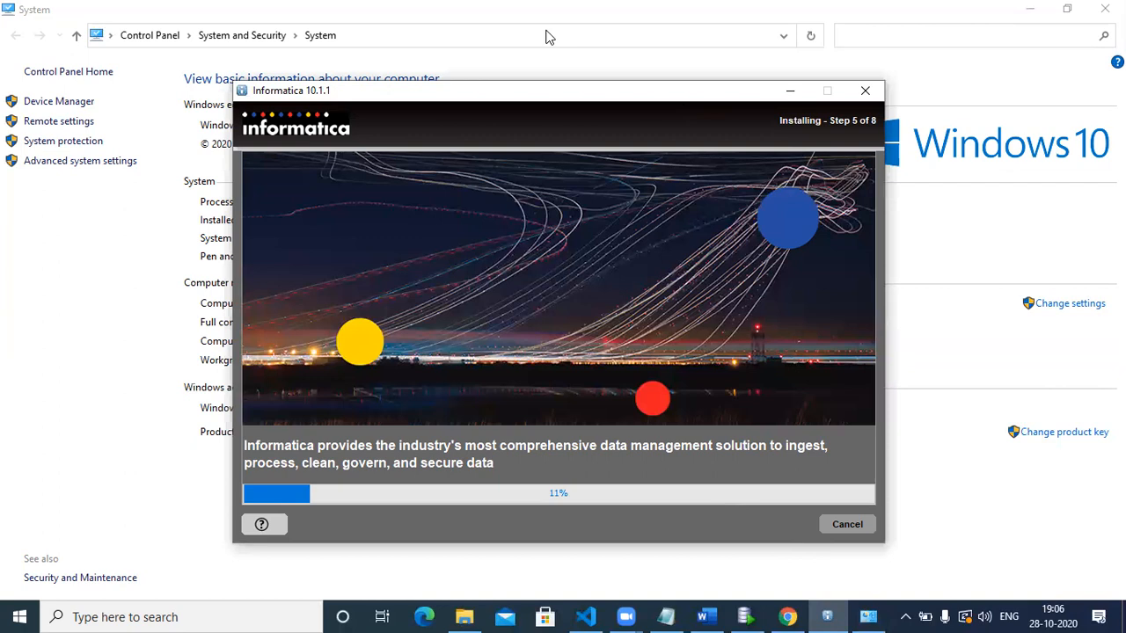
click(546, 37)
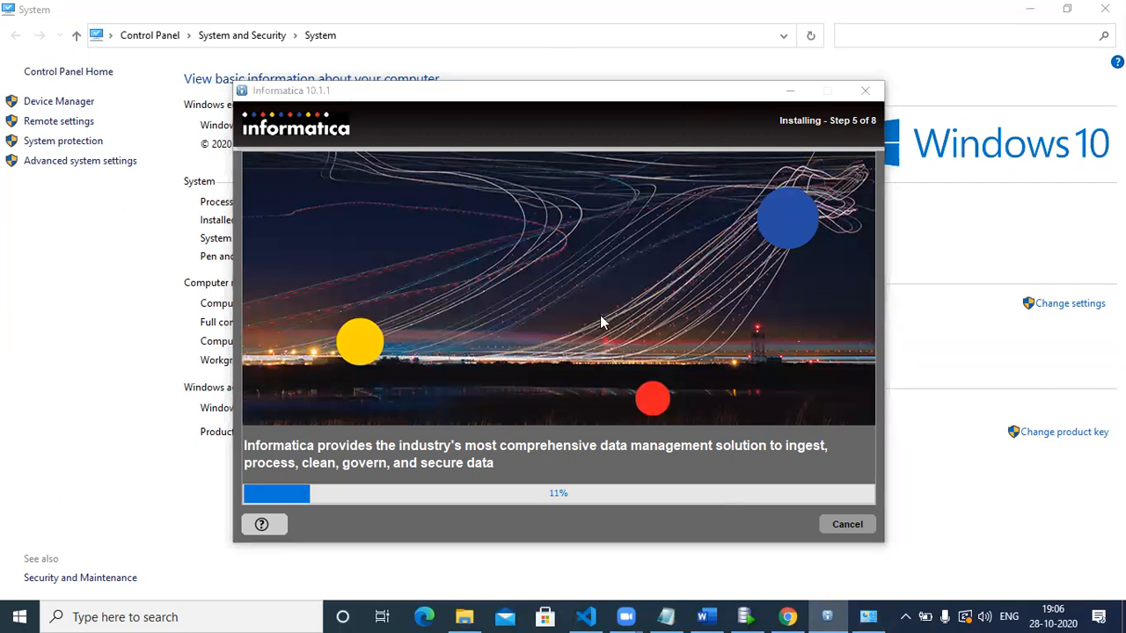
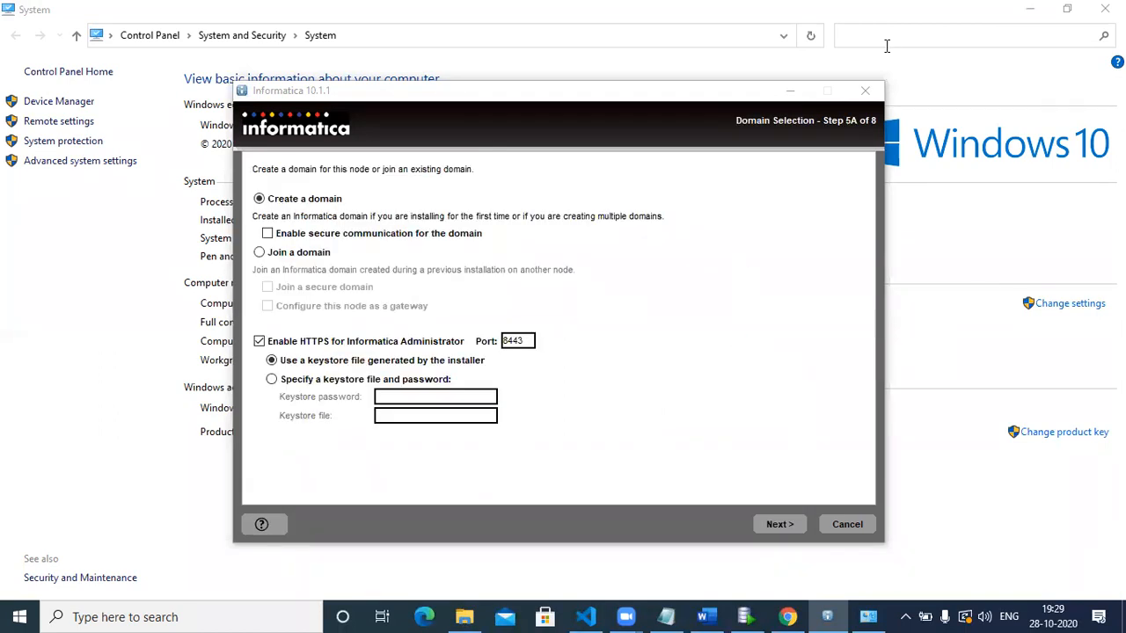
Close the System control panel window, leaving the installer on Domain Selection with HTTPS port 8443.
click(1105, 9)
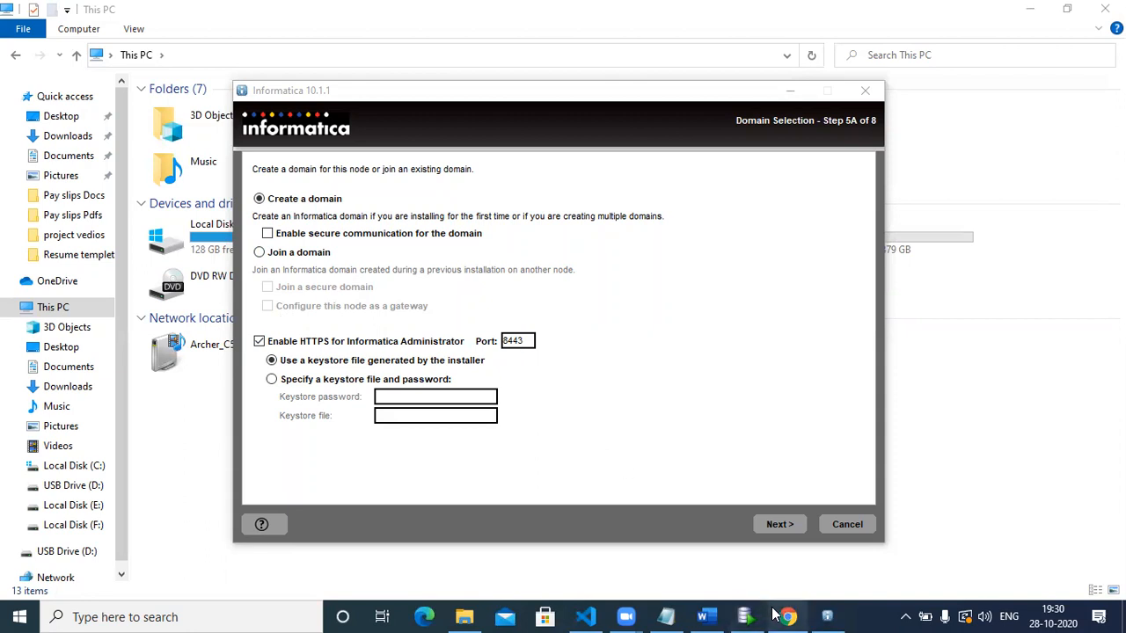
mouse_move(774, 614)
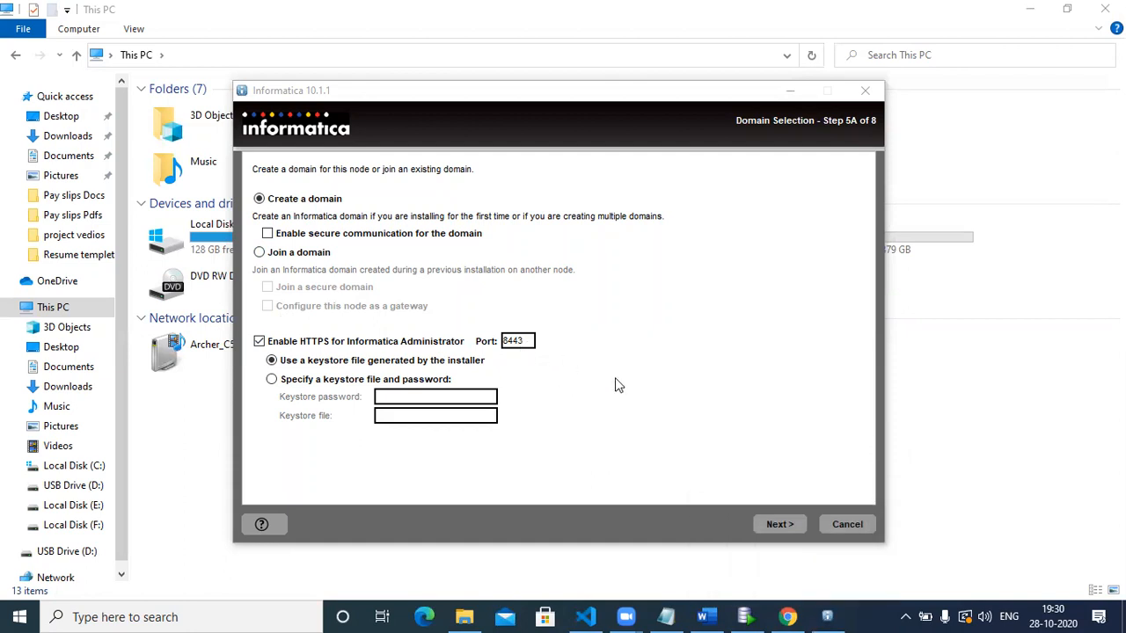
Advance to the Step 5B repository page, allowing Java through the firewall on private networks.
click(779, 526)
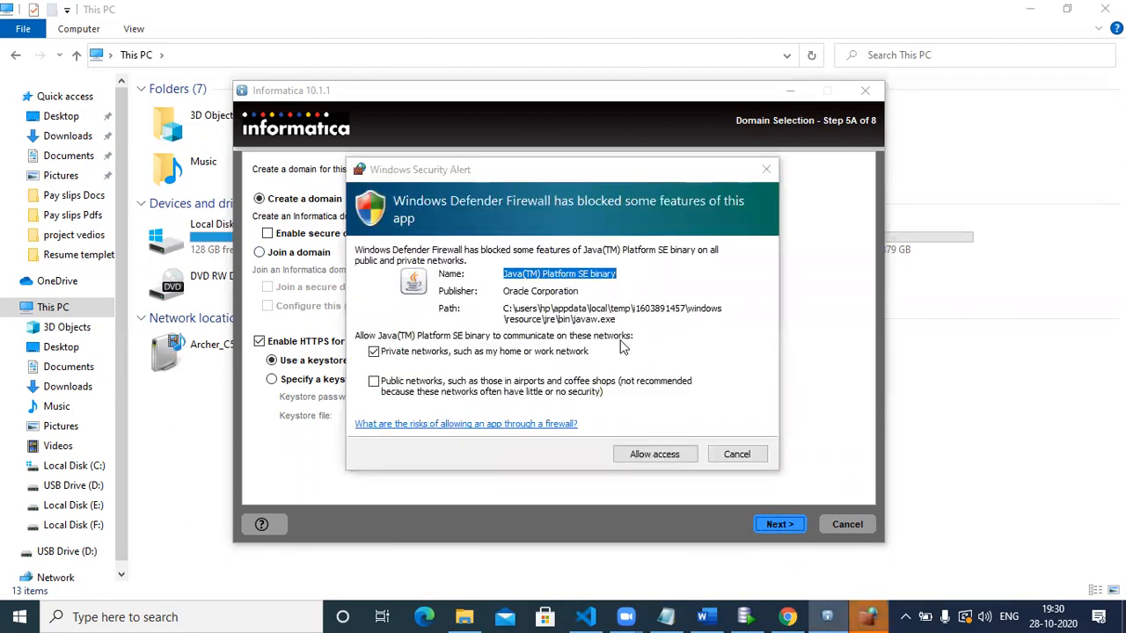
click(641, 454)
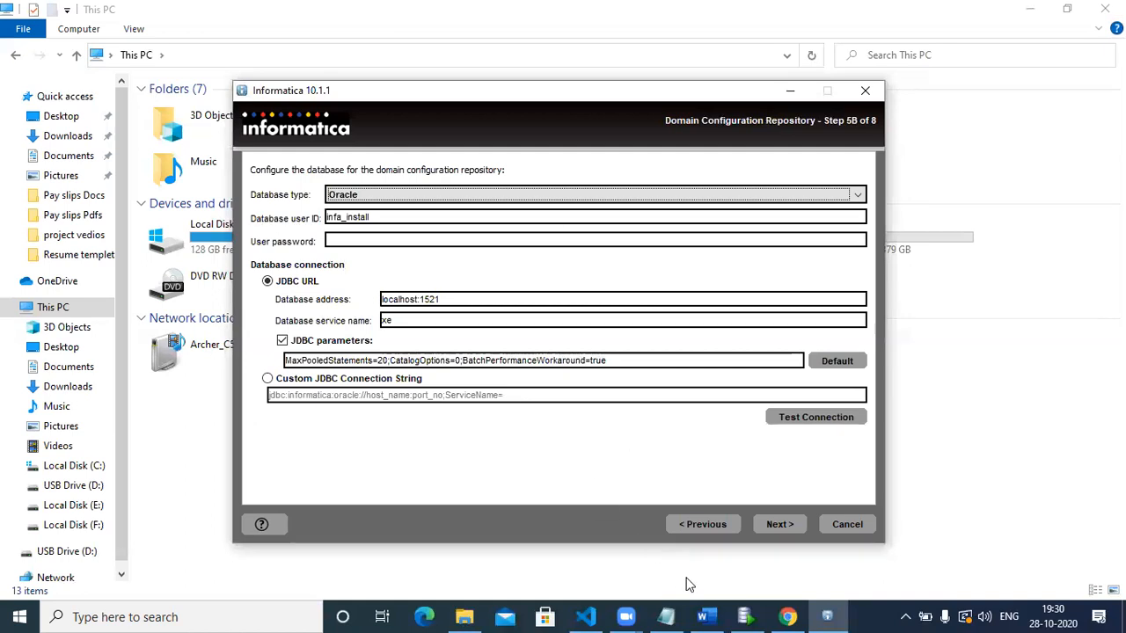
click(745, 616)
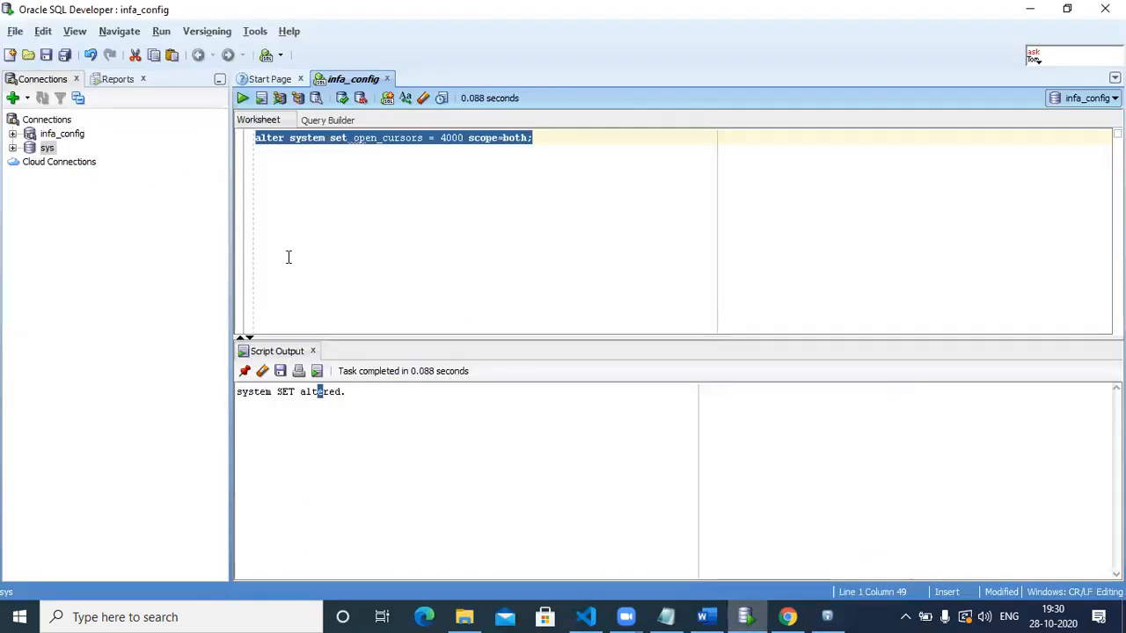
Disconnect the infa_config connection in SQL Developer and return to the Informatica installer.
click(12, 134)
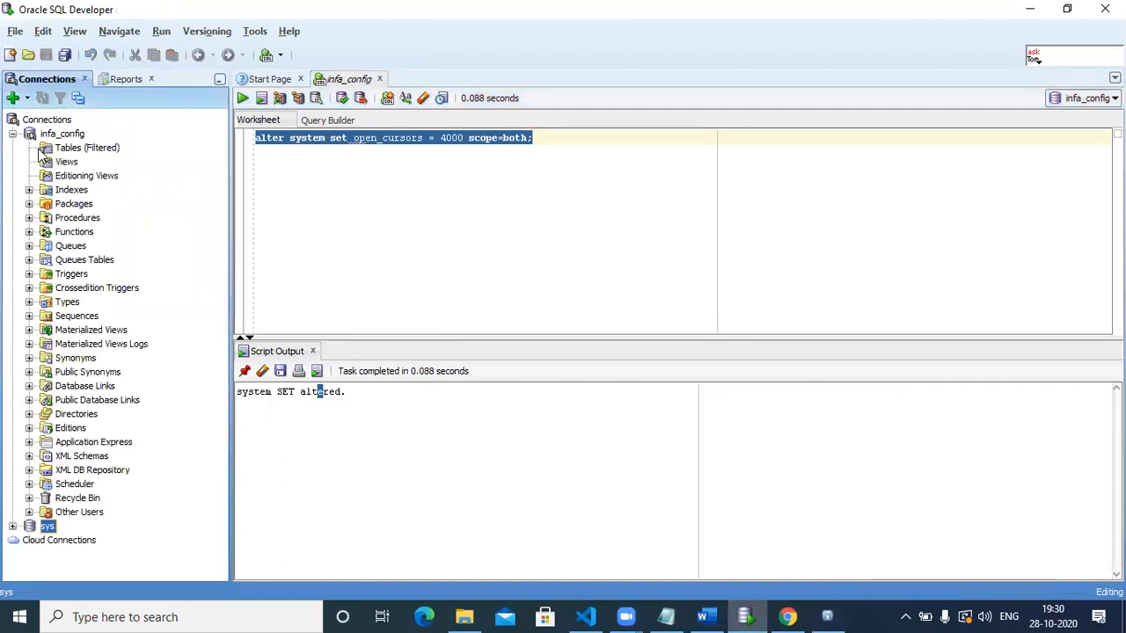
click(50, 150)
click(60, 164)
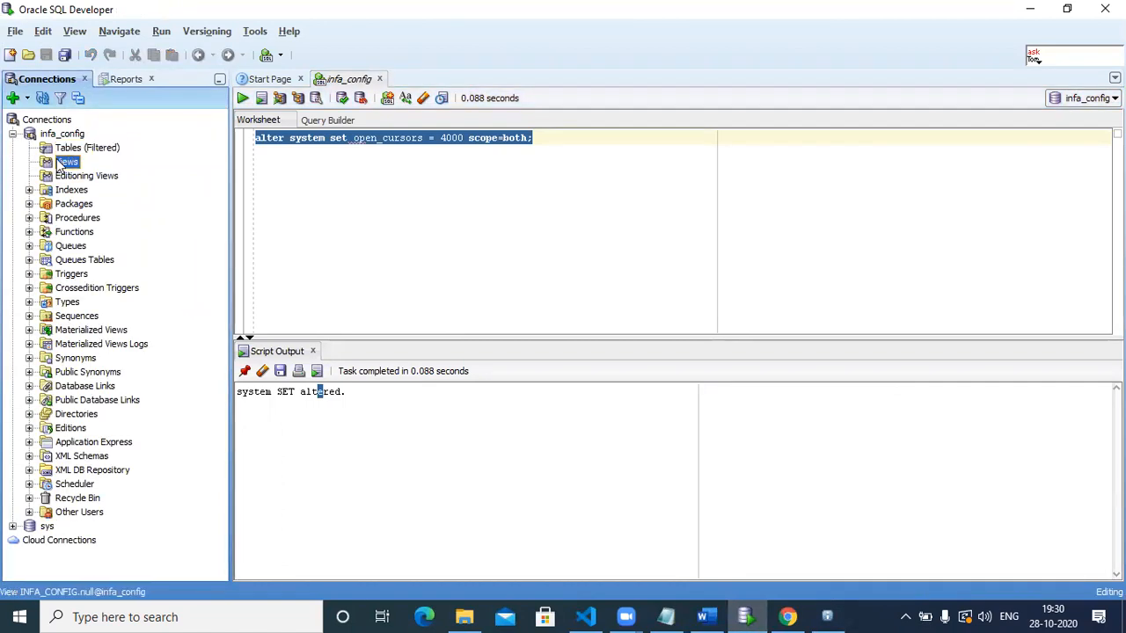
click(51, 137)
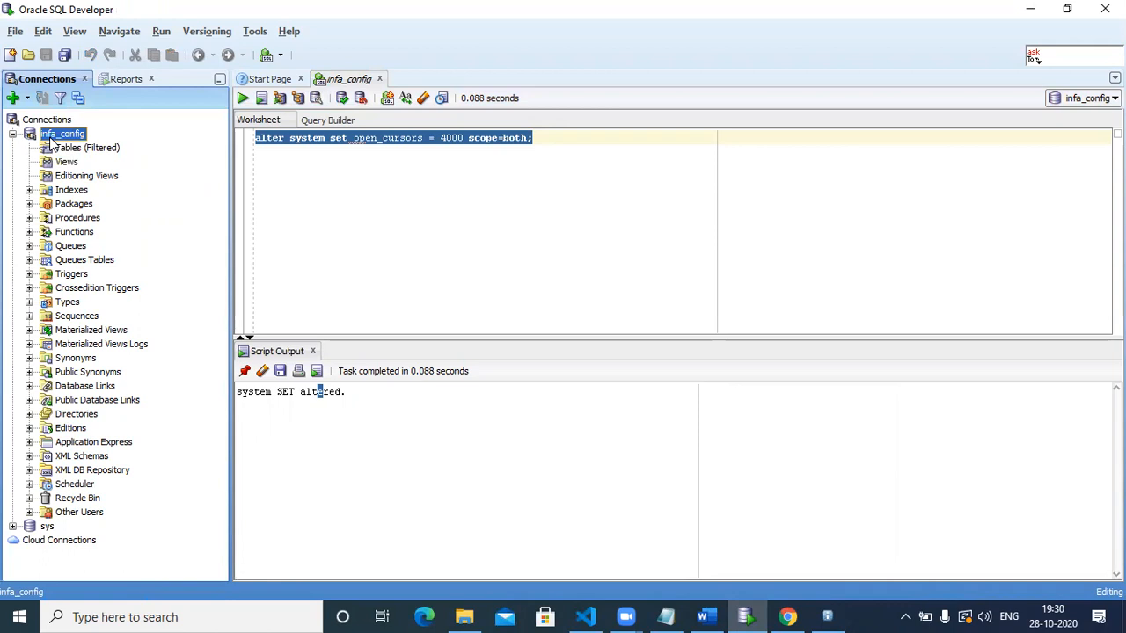
right_click(50, 139)
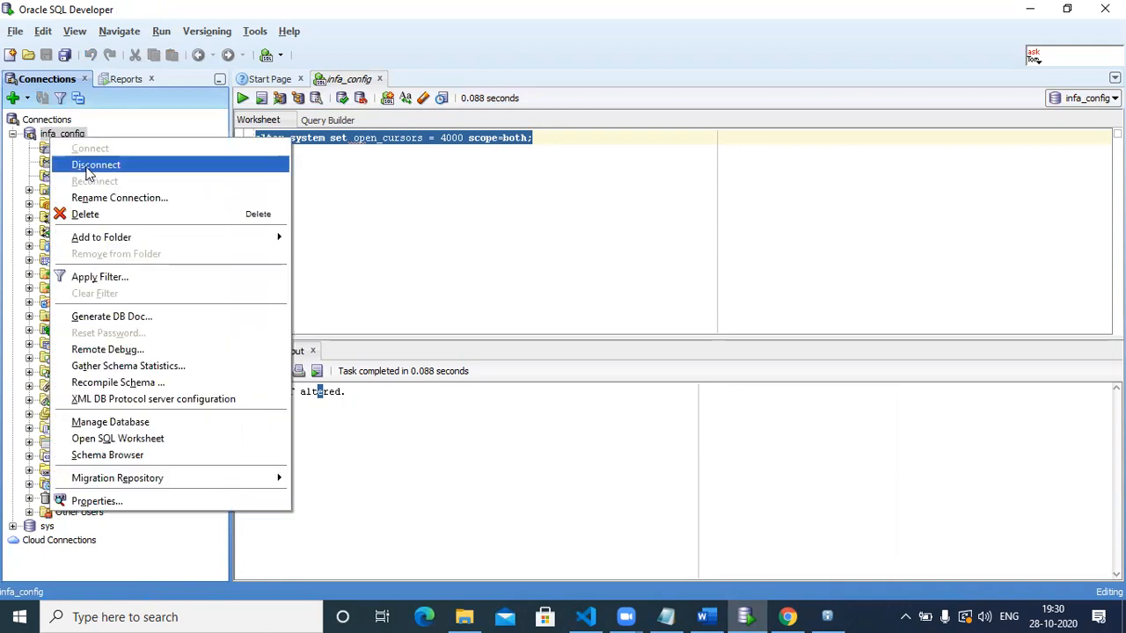
click(88, 167)
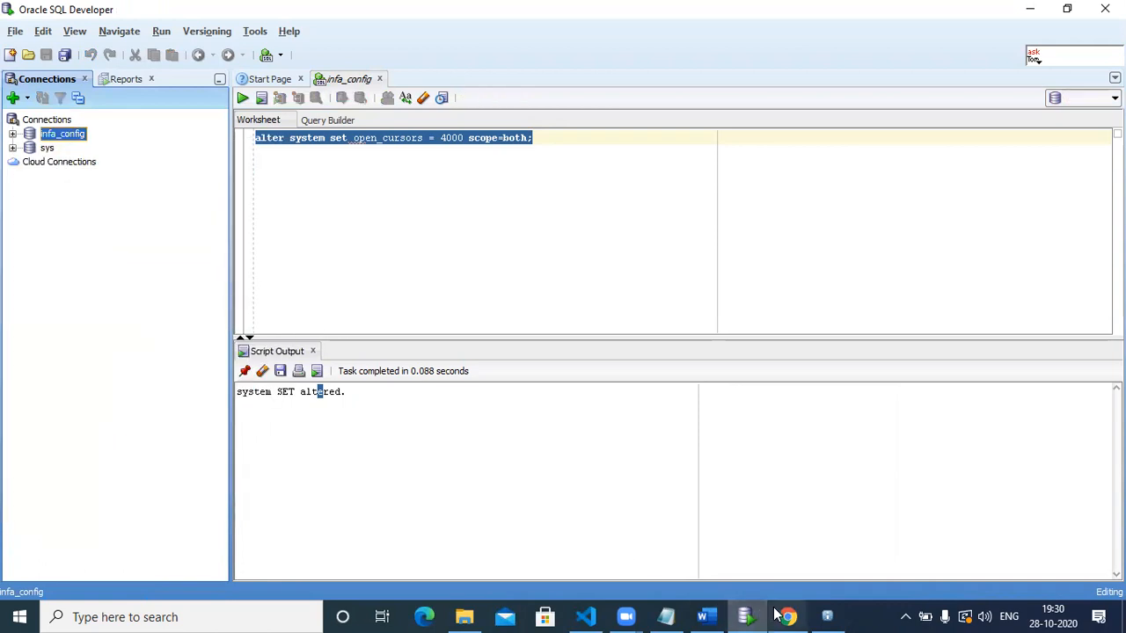
click(827, 617)
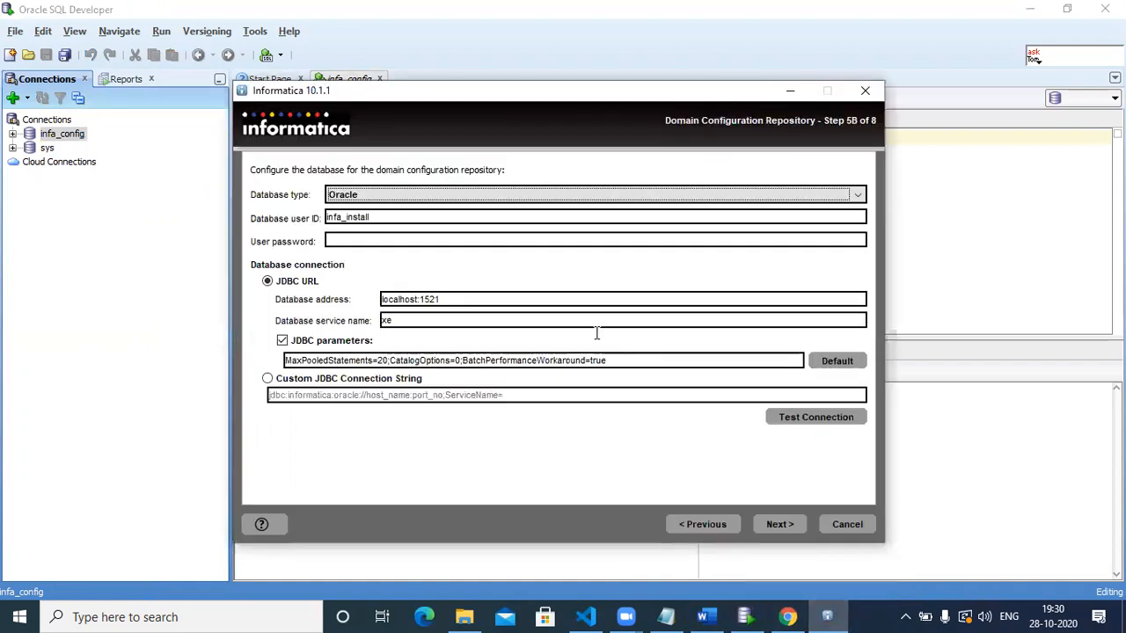
click(596, 194)
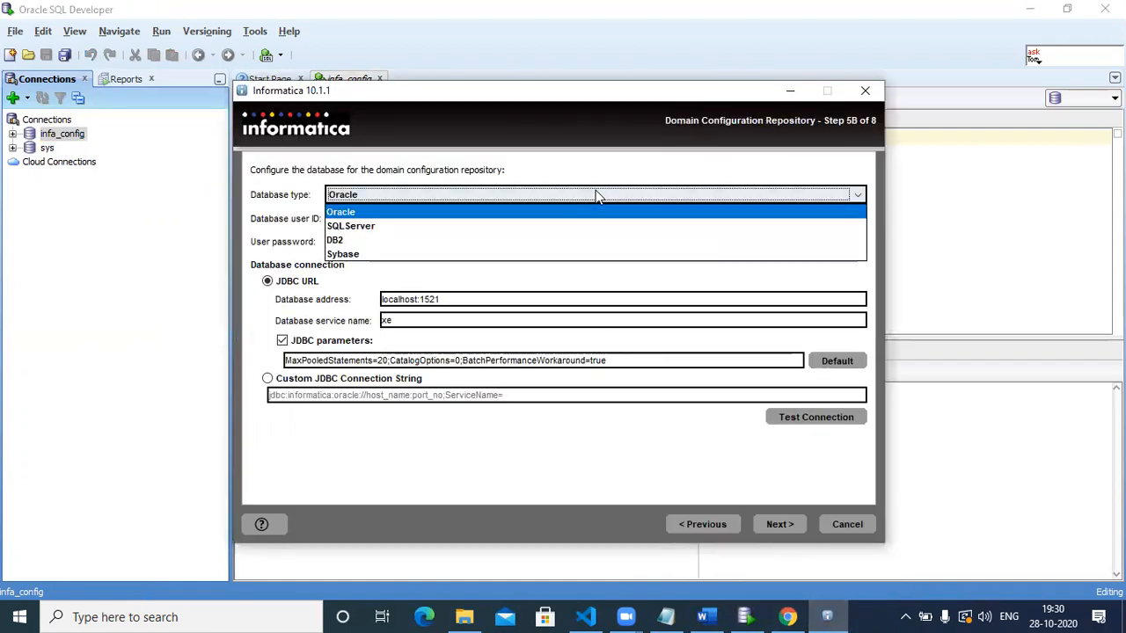
click(596, 194)
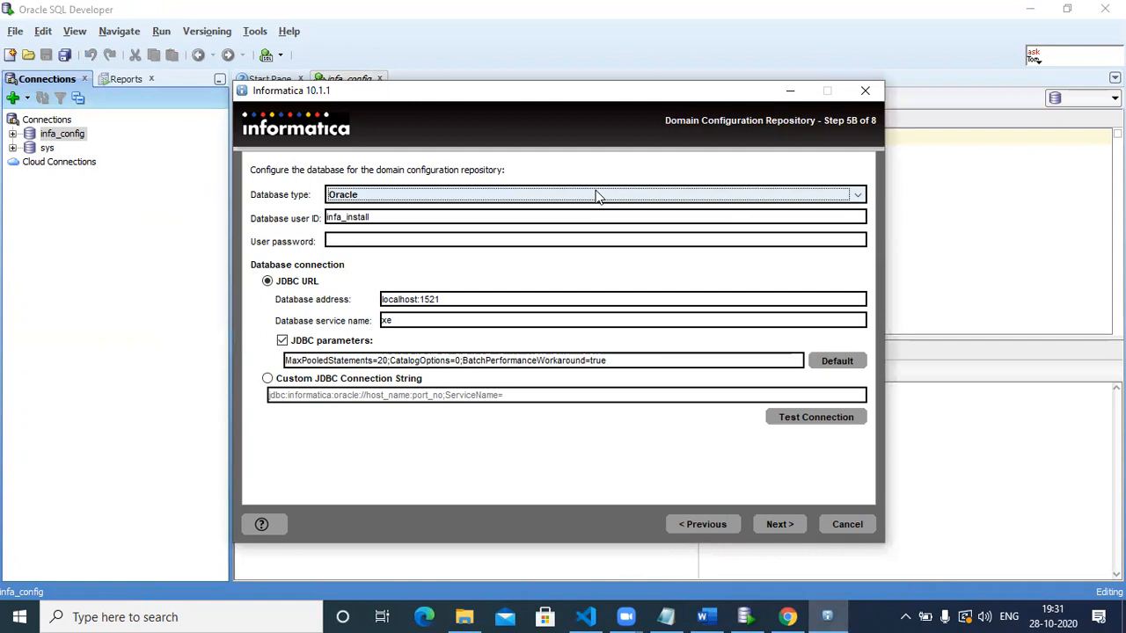
click(596, 194)
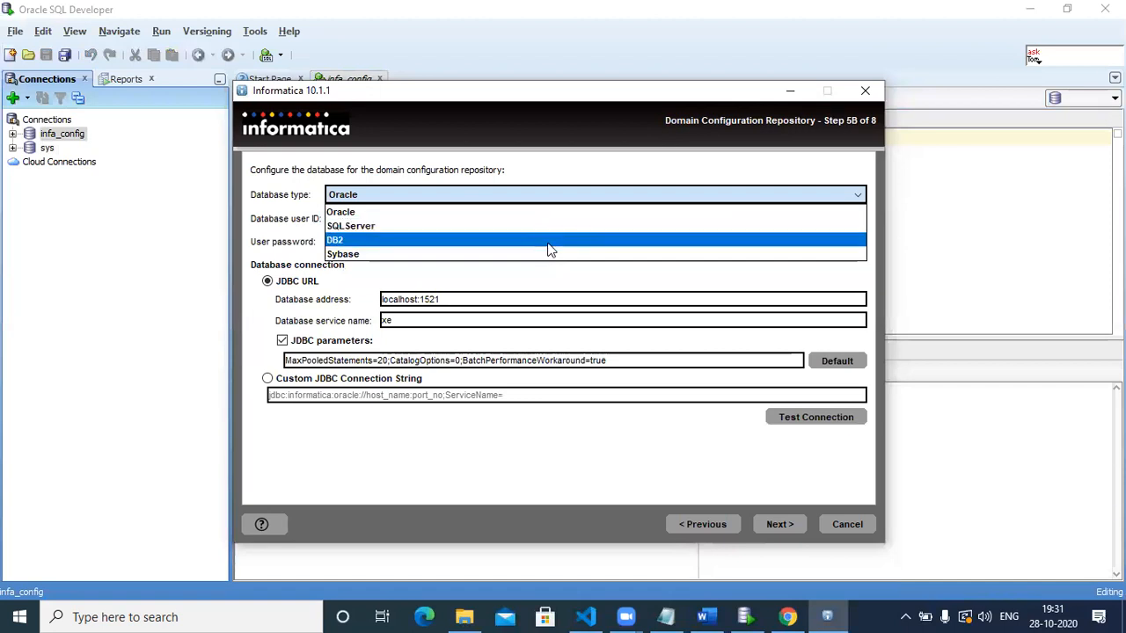
click(553, 190)
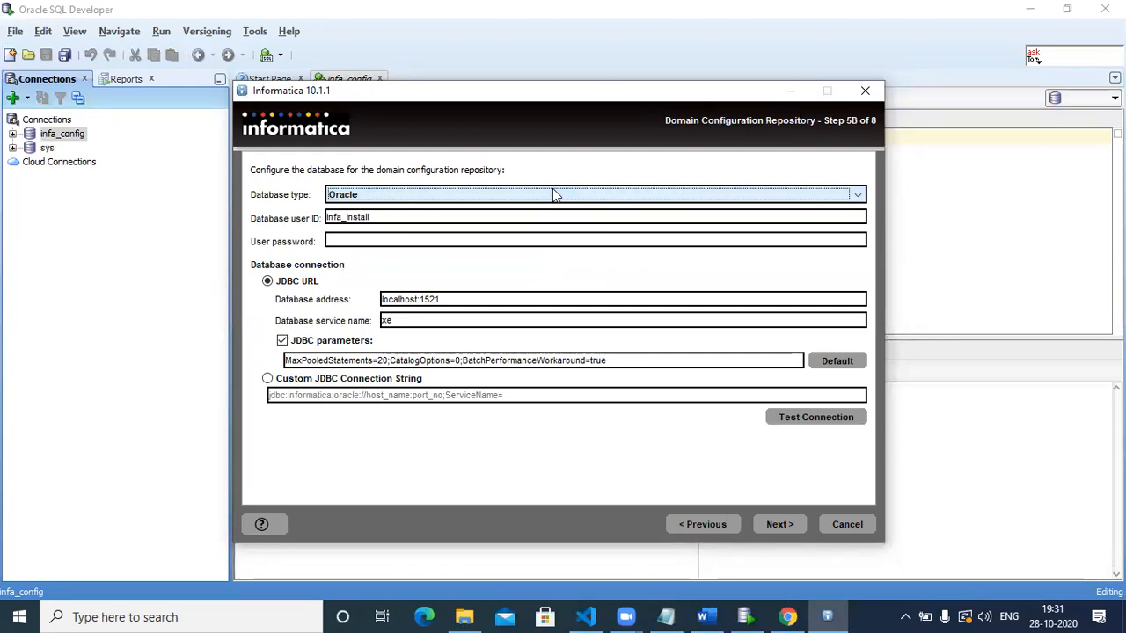
Paste the repository user password and test the connection, dismissing the failure message.
double_click(360, 218)
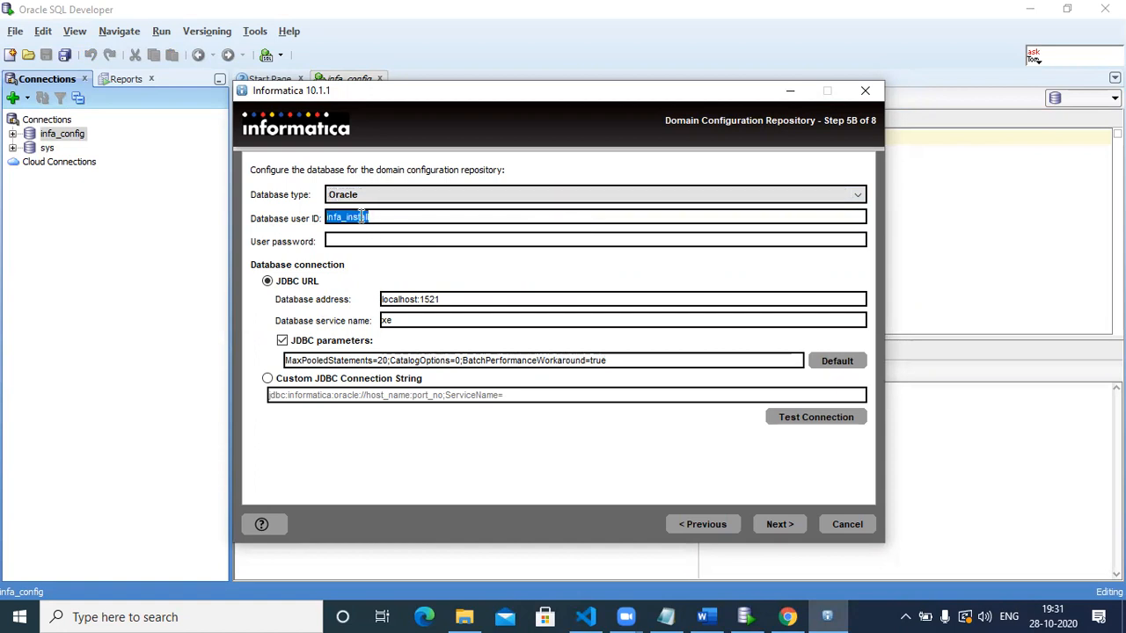
click(348, 242)
key(ctrl+v)
click(799, 424)
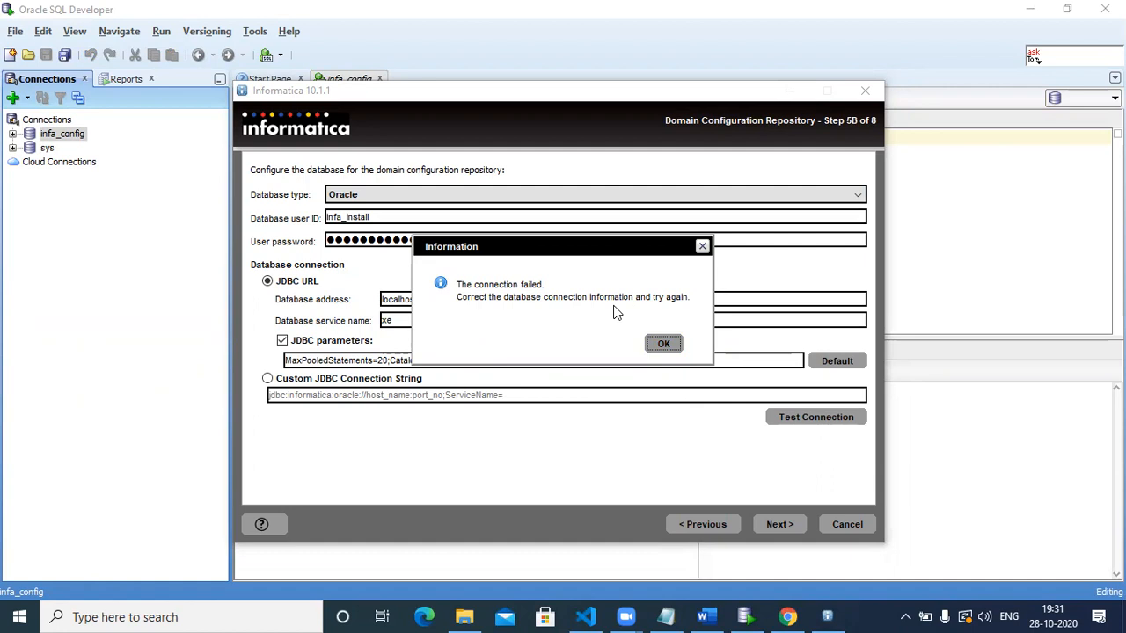
drag(681, 346, 666, 347)
click(651, 347)
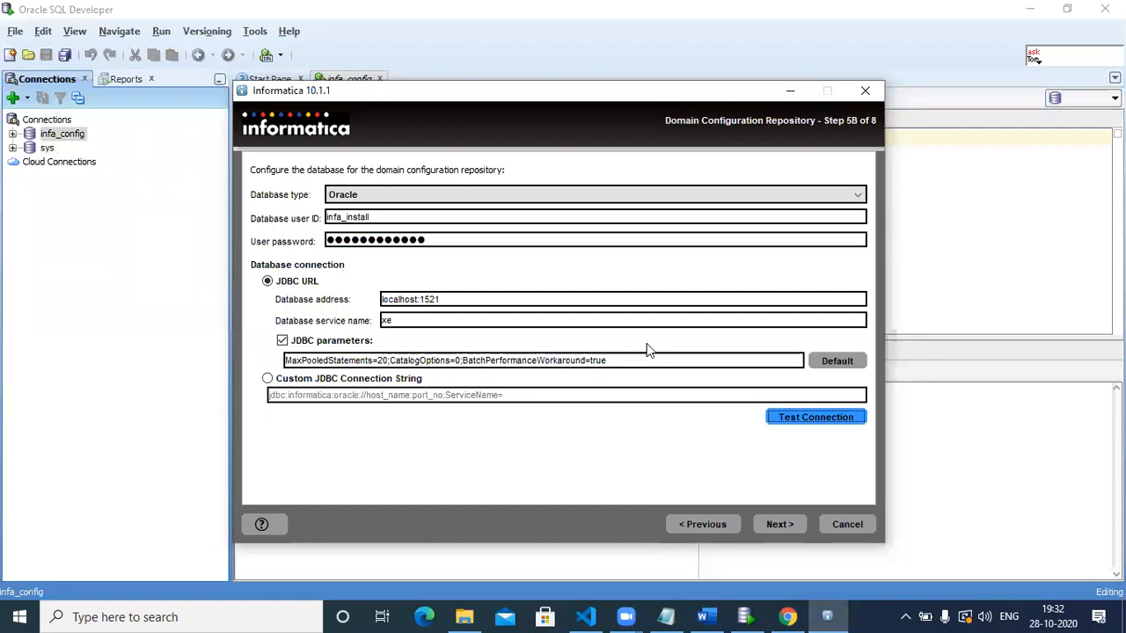
Change the database user ID to infa_config, re-paste the password, and test the connection successfully.
click(387, 215)
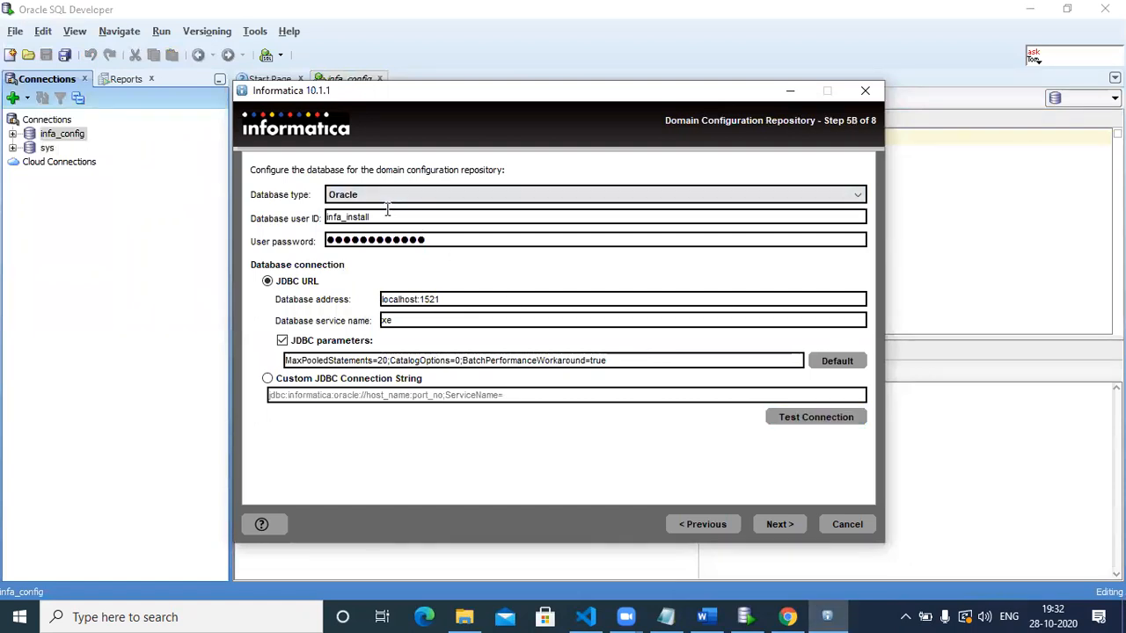
key(BackSpace)
key(BackSpace)
key(BackSpace)
key(BackSpace)
key(BackSpace)
key(BackSpace)
key(BackSpace)
key(BackSpace)
key(BackSpace)
key(BackSpace)
key(BackSpace)
key(BackSpace)
text(infa)
text(-)
key(BackSpace)
text(_)
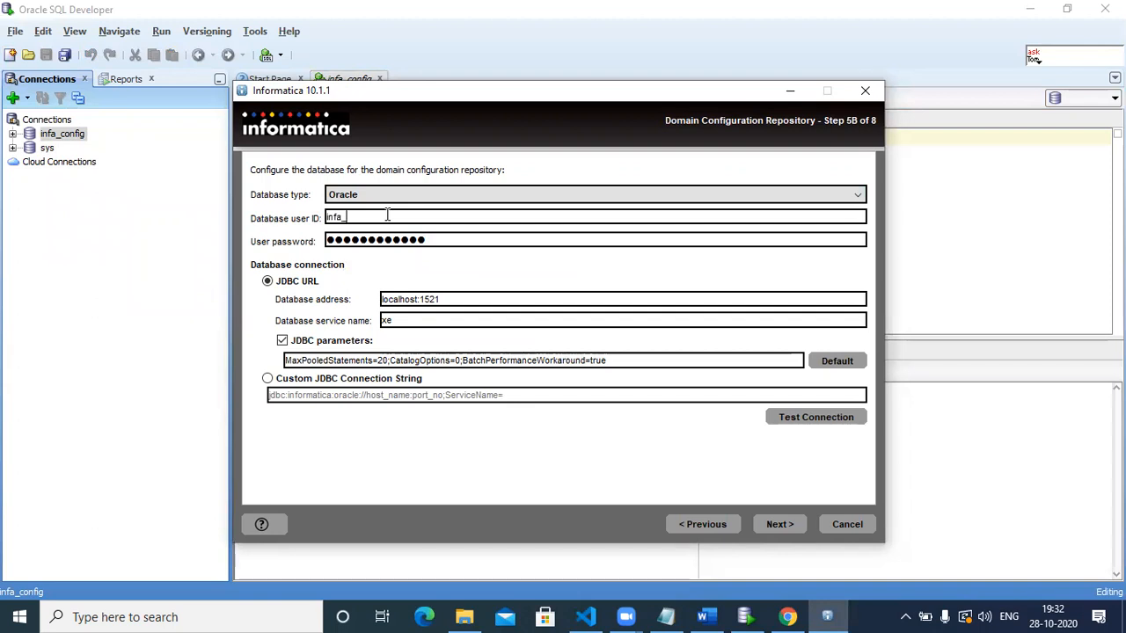
text(config)
drag(390, 217, 273, 218)
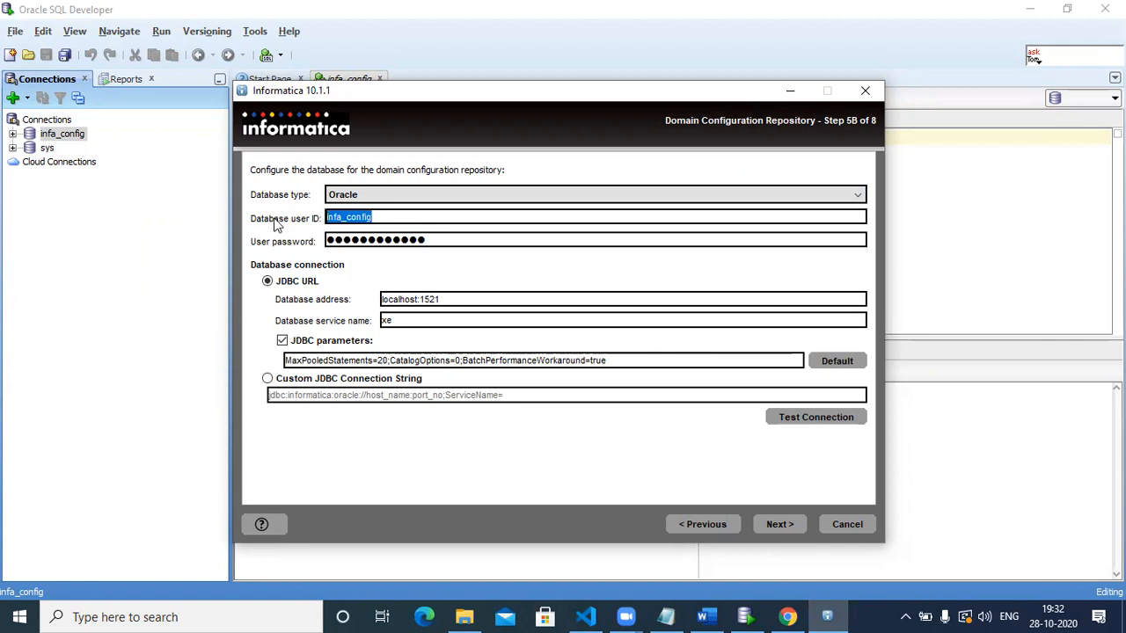
drag(427, 239, 271, 243)
key(ctrl+v)
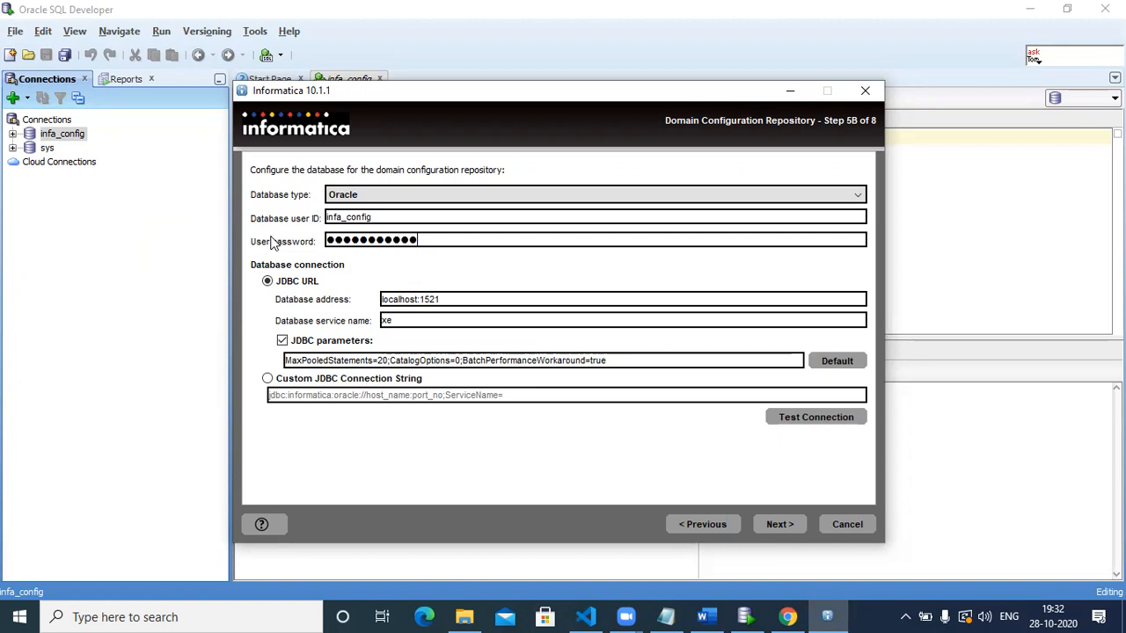
click(835, 423)
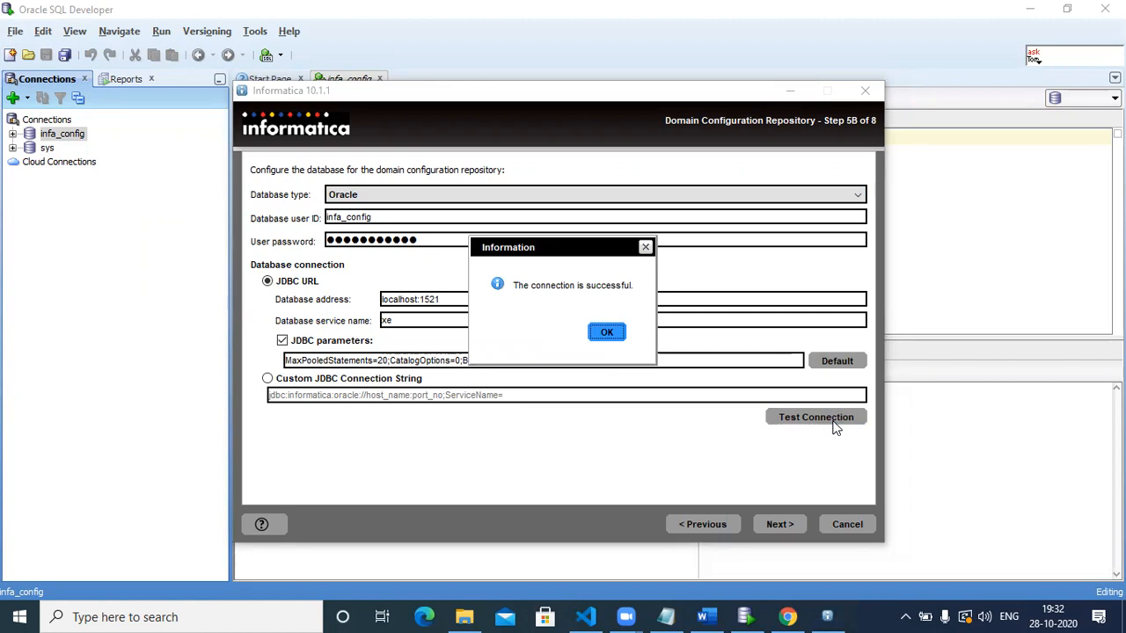
click(604, 336)
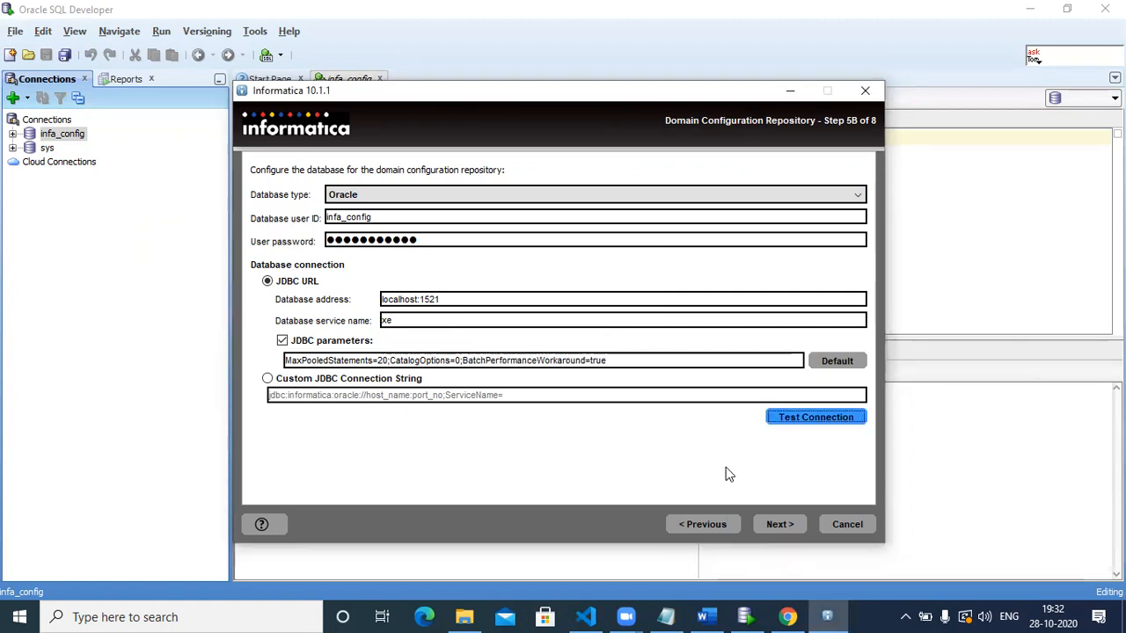
Enter the encryption keyword and acknowledge the key location notice to reach Step 6.
click(779, 523)
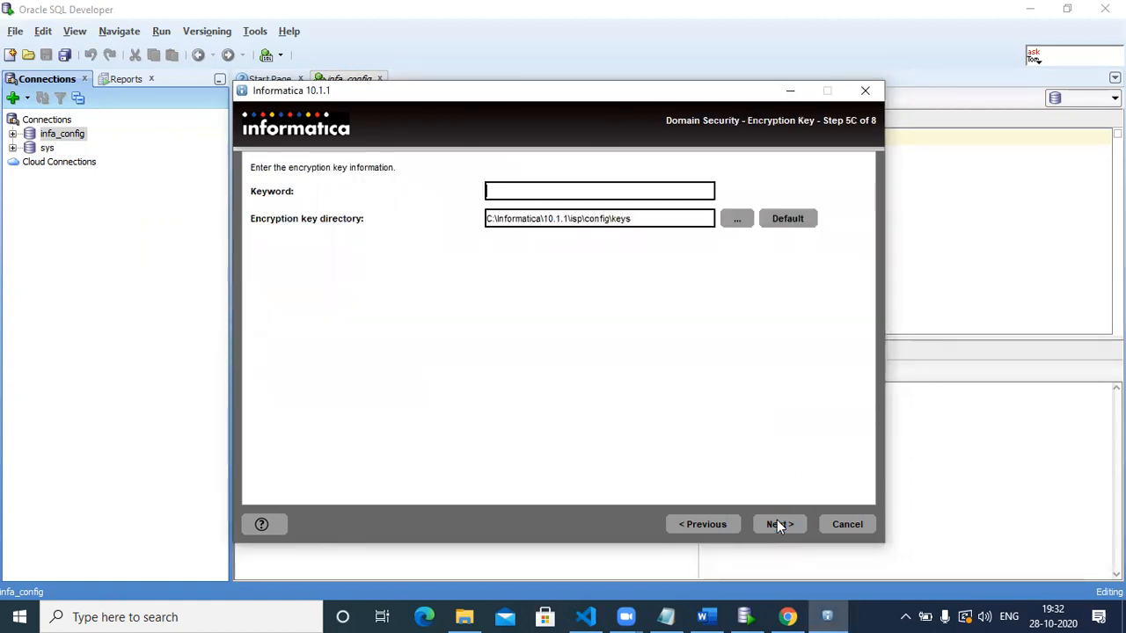
text(●●●●●●)
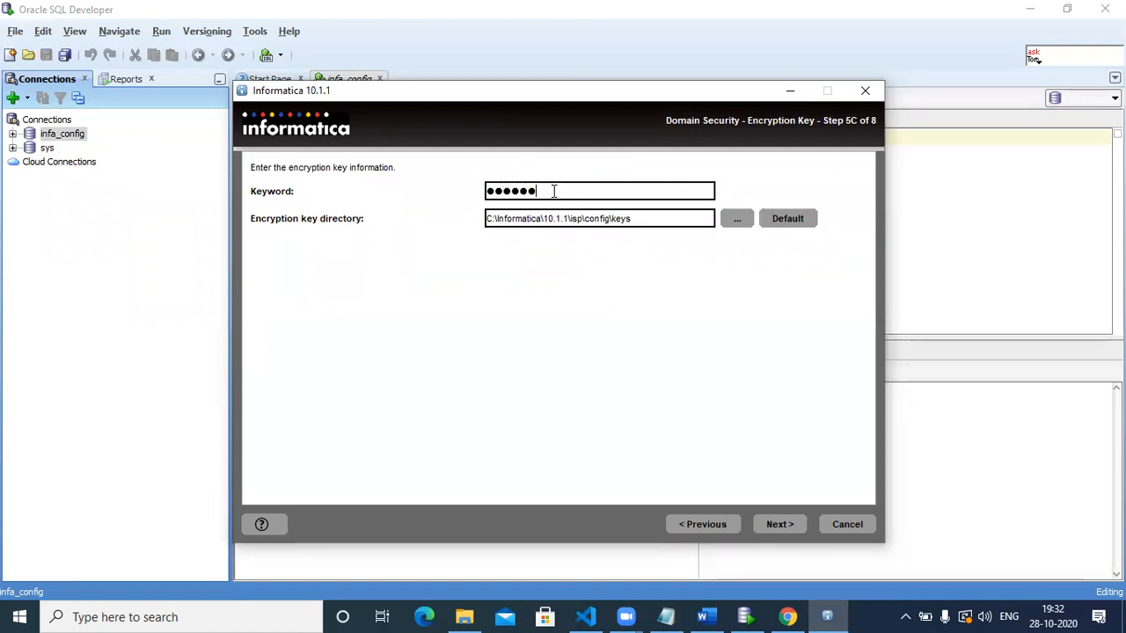
text(●●)
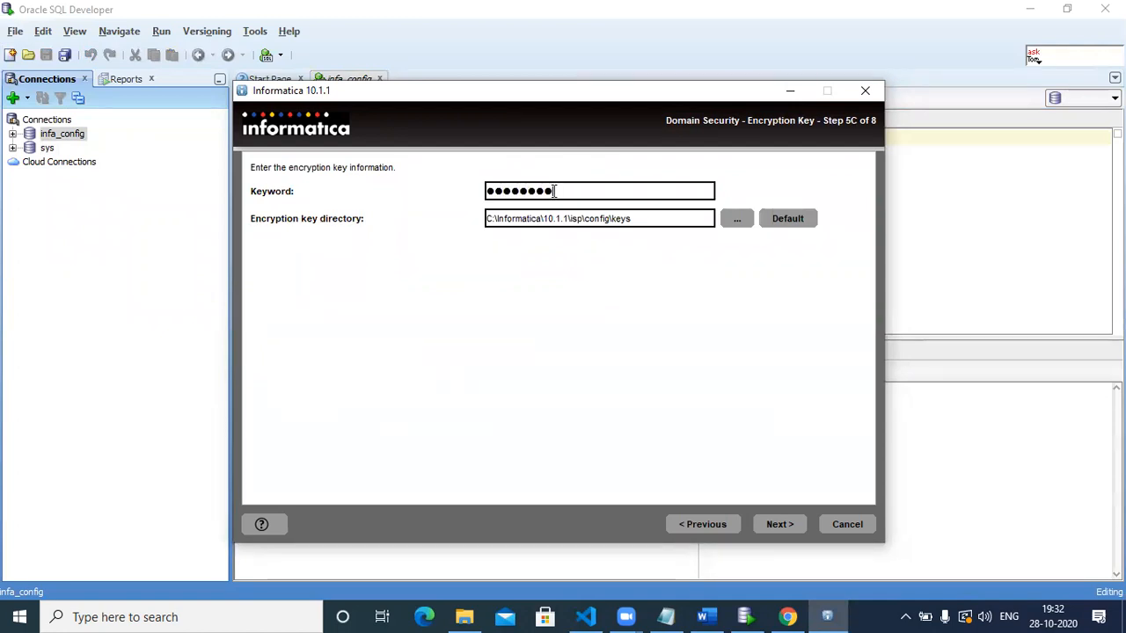
key(BackSpace)
text(●●●●●●●●●●)
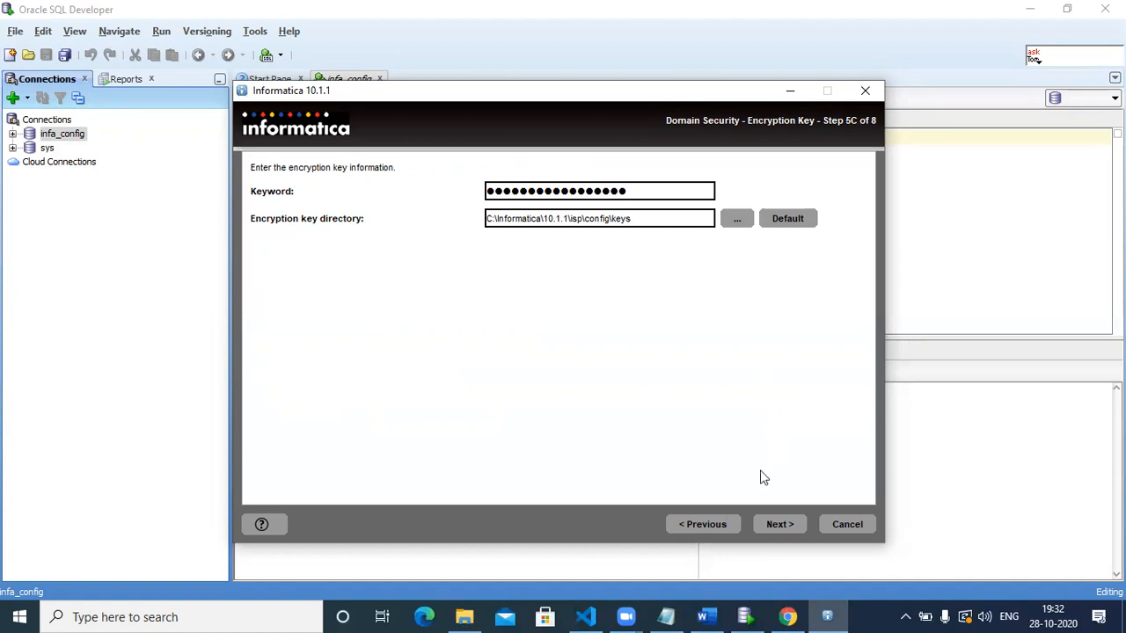
click(777, 524)
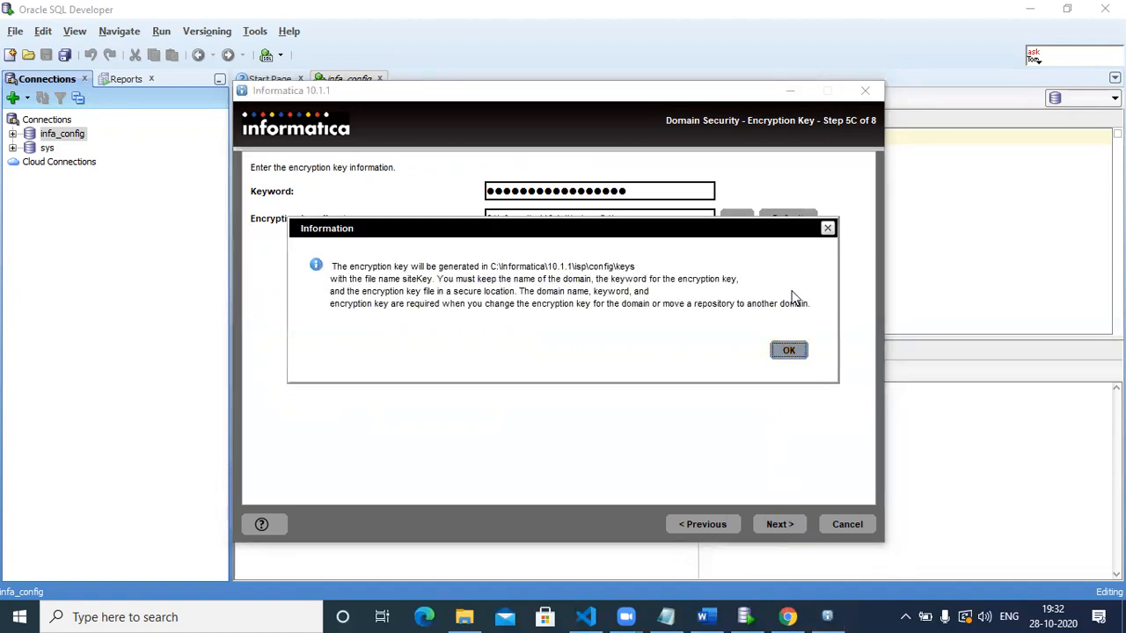
click(790, 351)
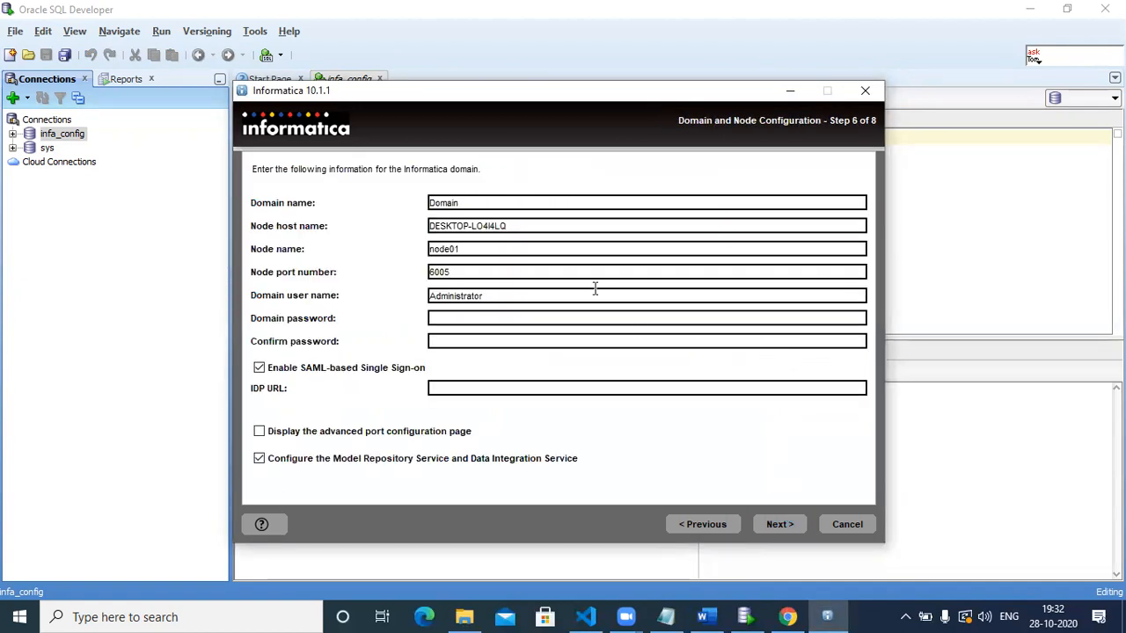
Rename the domain from Domain to Dev, keeping node01, port 6005 and Administrator.
click(534, 207)
key(BackSpace)
key(BackSpace)
key(BackSpace)
key(BackSpace)
key(BackSpace)
text(ev)
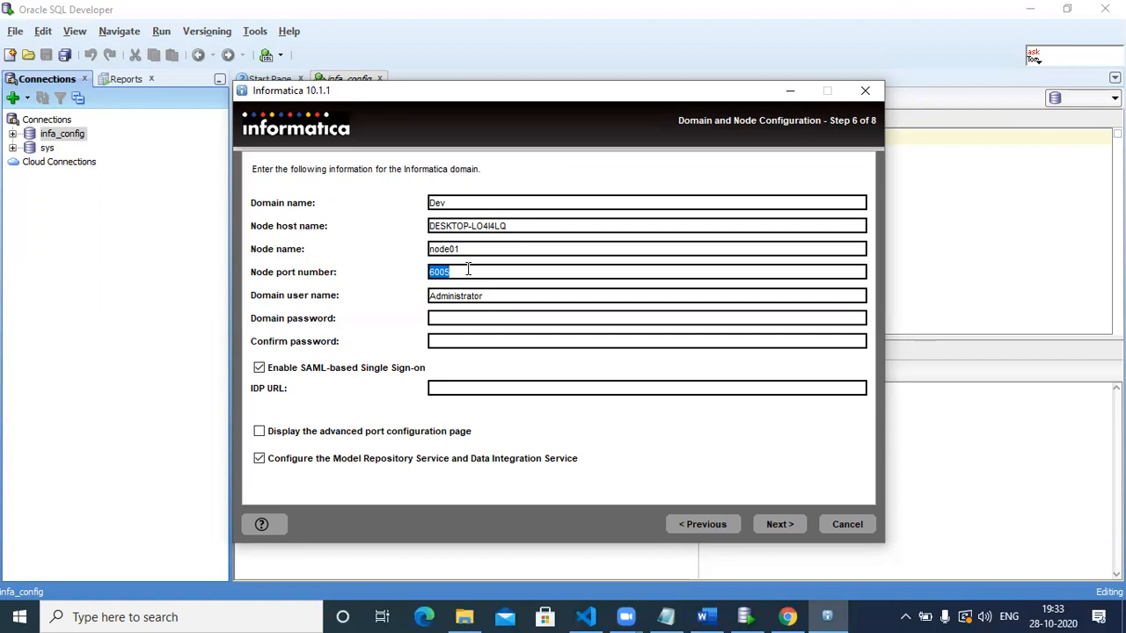
click(472, 300)
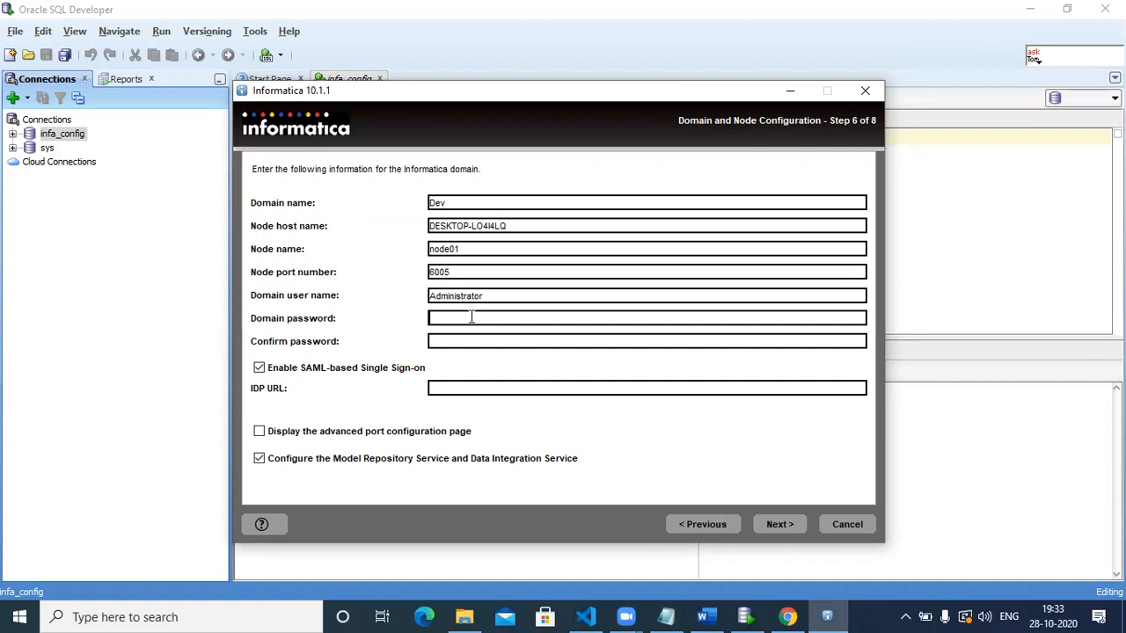
Fill both domain password fields and turn off Model Repository and Data Integration Service configuration.
click(467, 339)
click(258, 463)
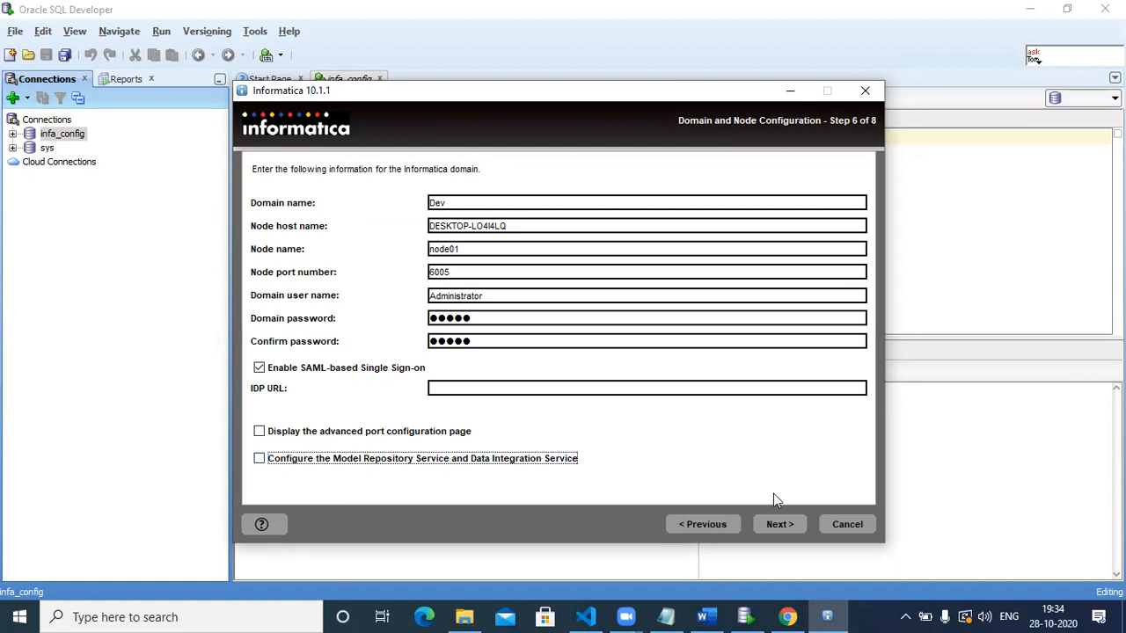
Disable SAML-based single sign-on after the IDP URL error and submit the domain settings.
click(779, 524)
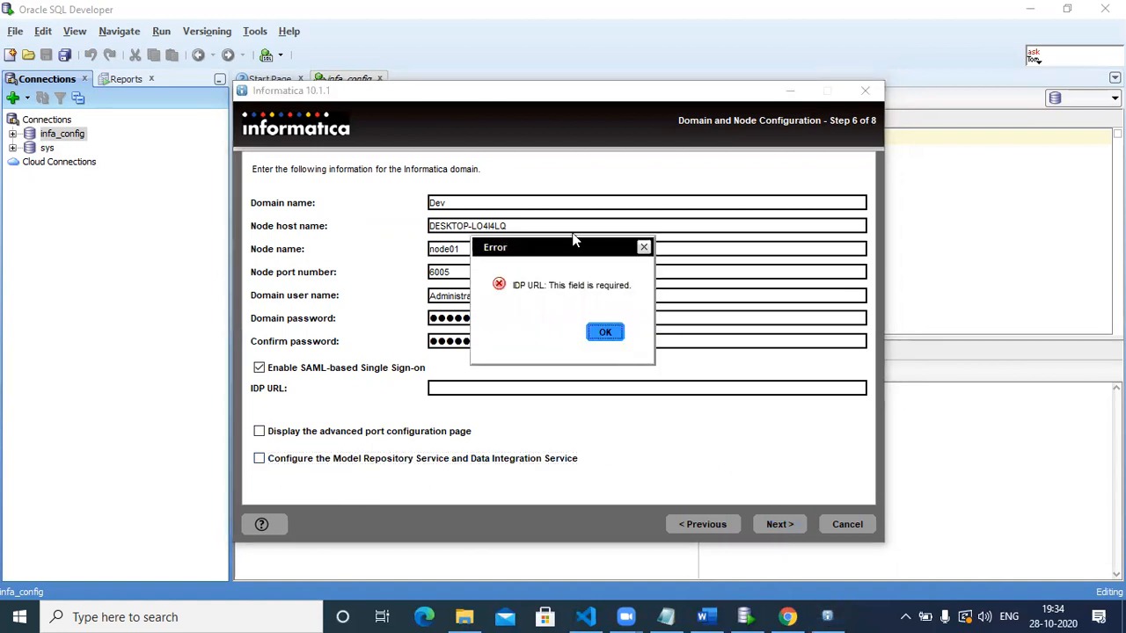
click(605, 333)
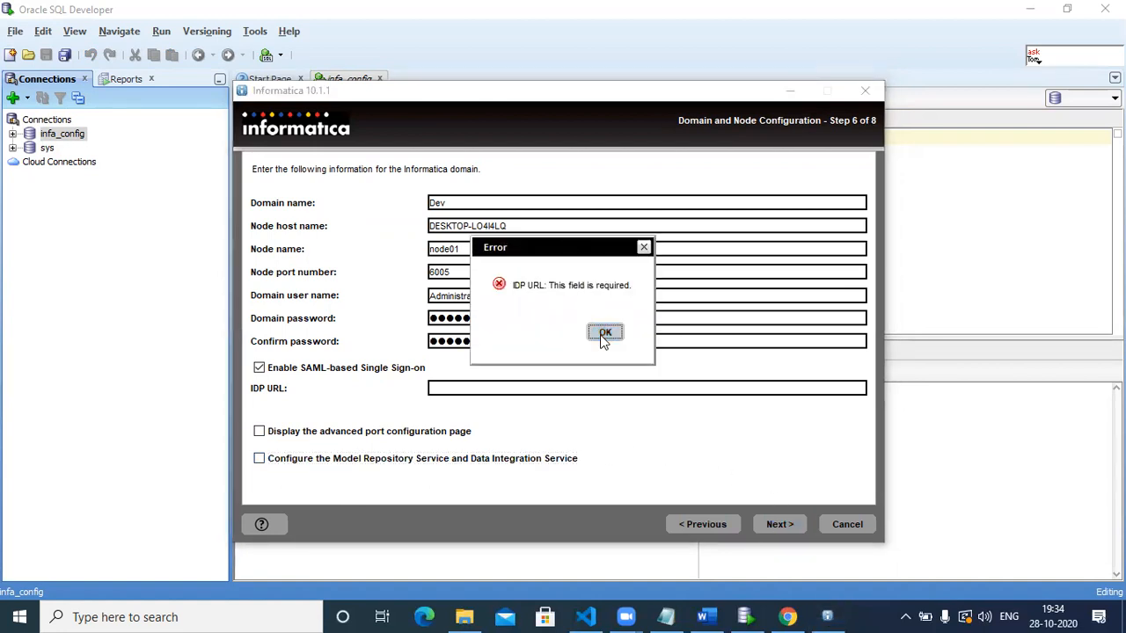
click(259, 368)
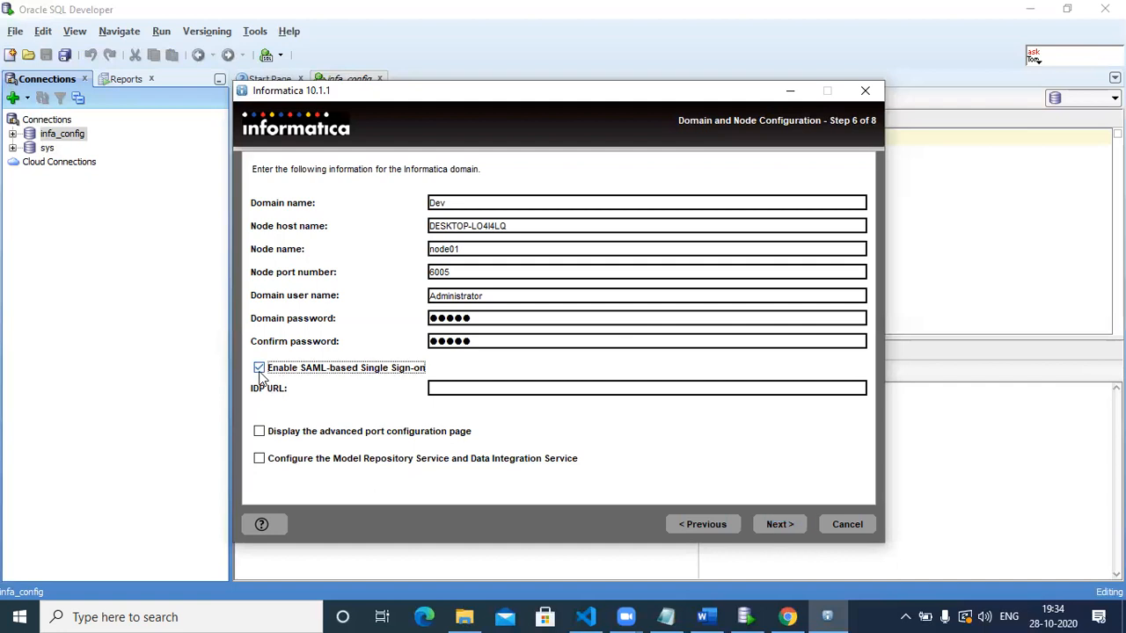
click(779, 524)
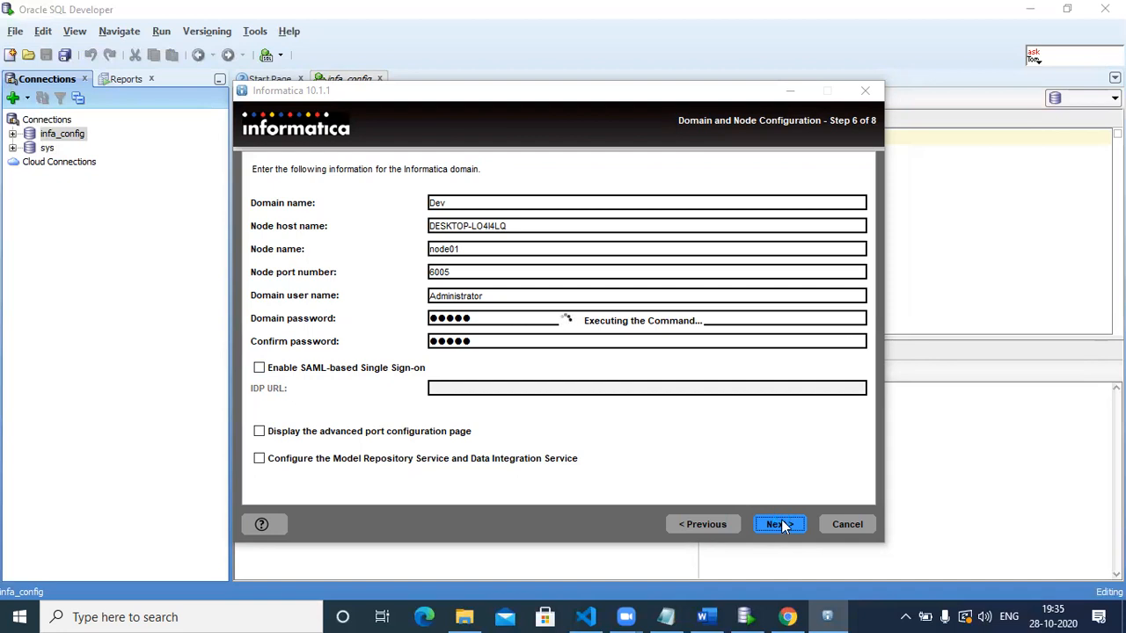
click(746, 616)
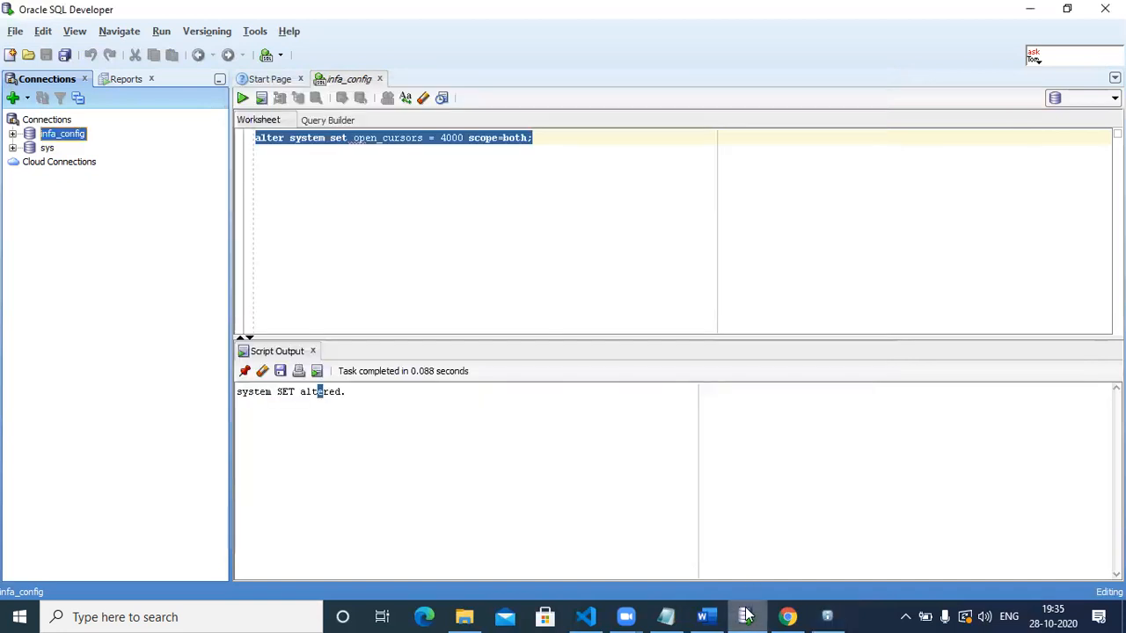
Reconnect infa_config in SQL Developer and select its Tables and Views nodes.
double_click(48, 134)
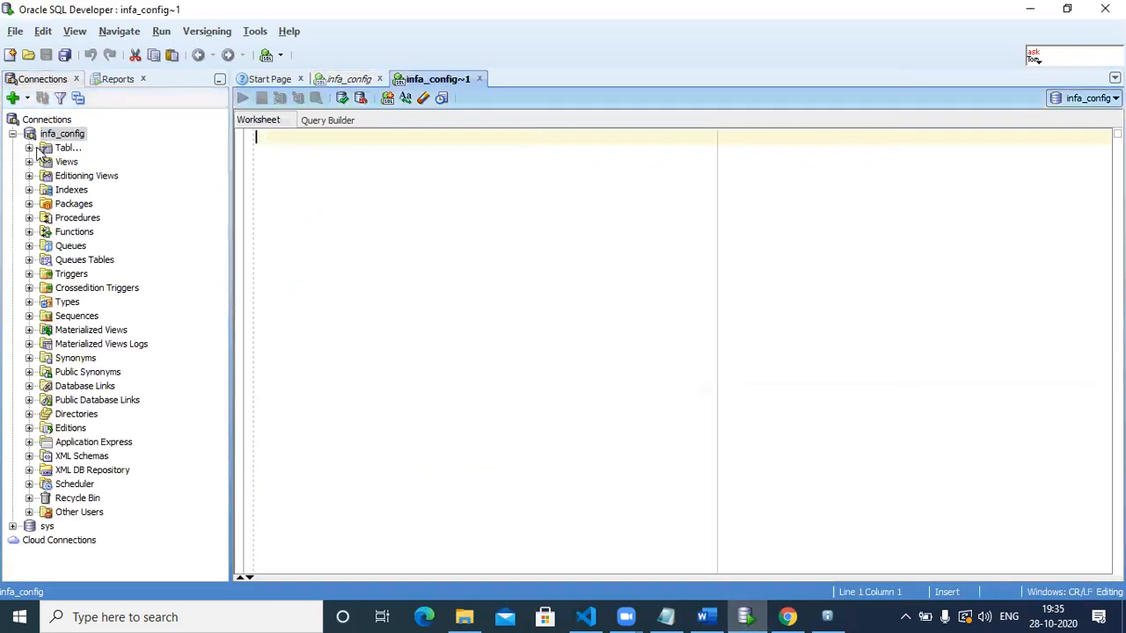
click(70, 148)
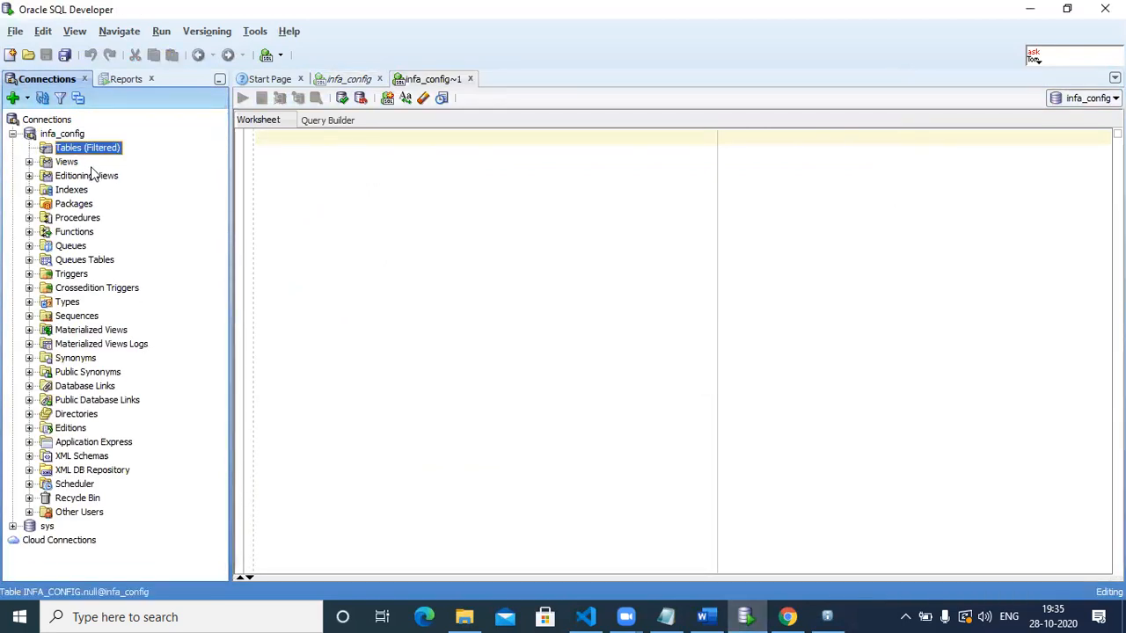
click(44, 164)
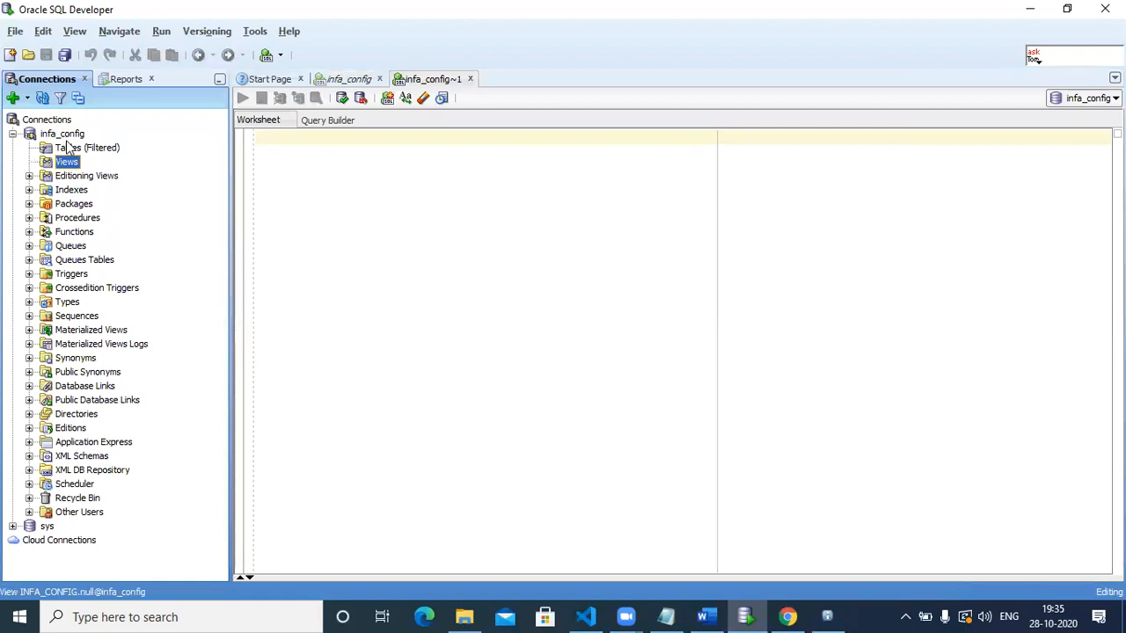
click(66, 138)
click(67, 147)
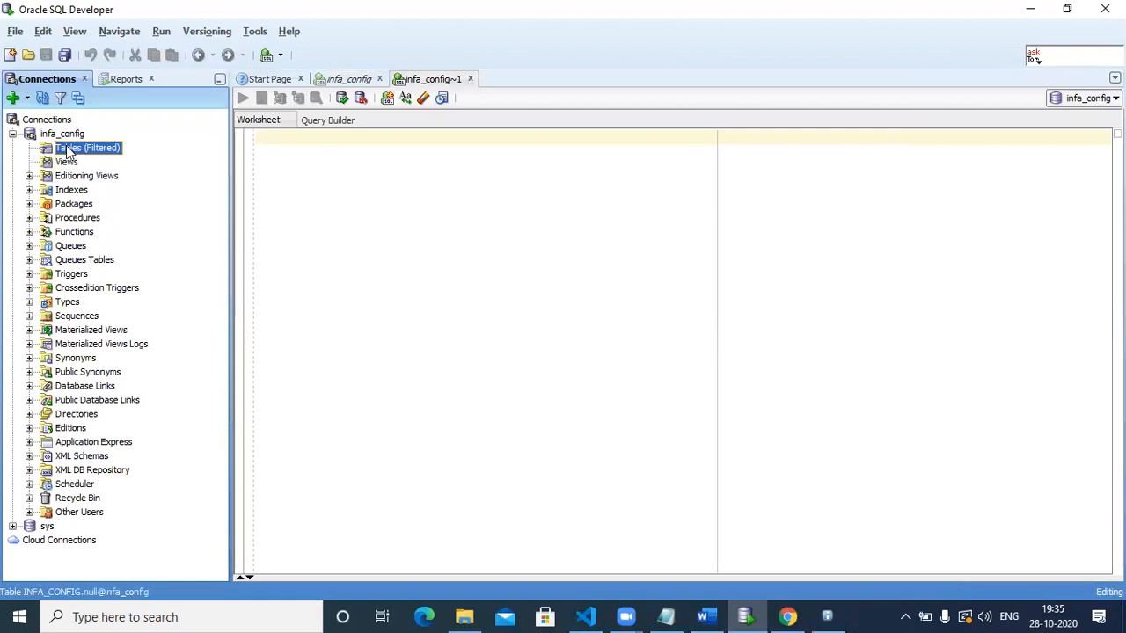
click(847, 616)
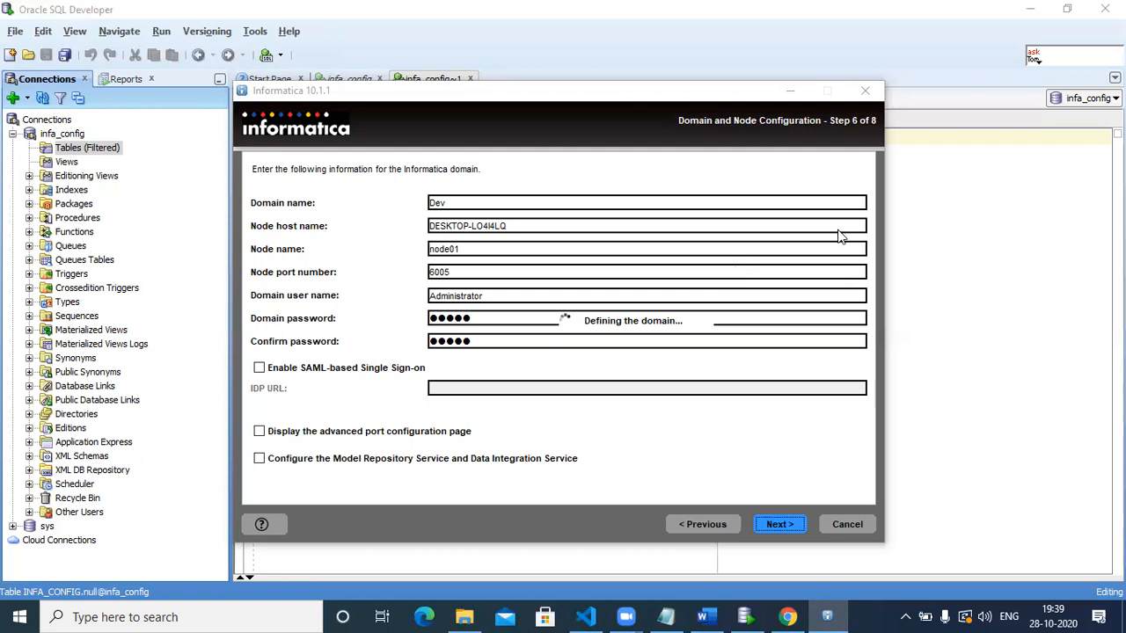
Bring the empty infa_config~1 worksheet forward and select the infa_config connection.
click(915, 255)
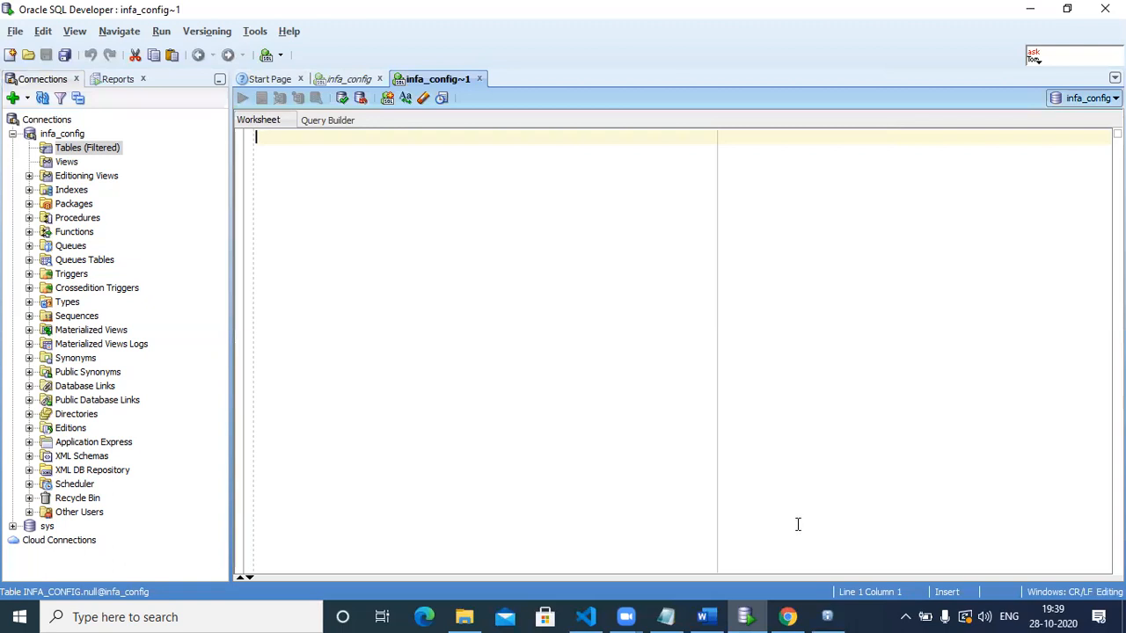
click(74, 136)
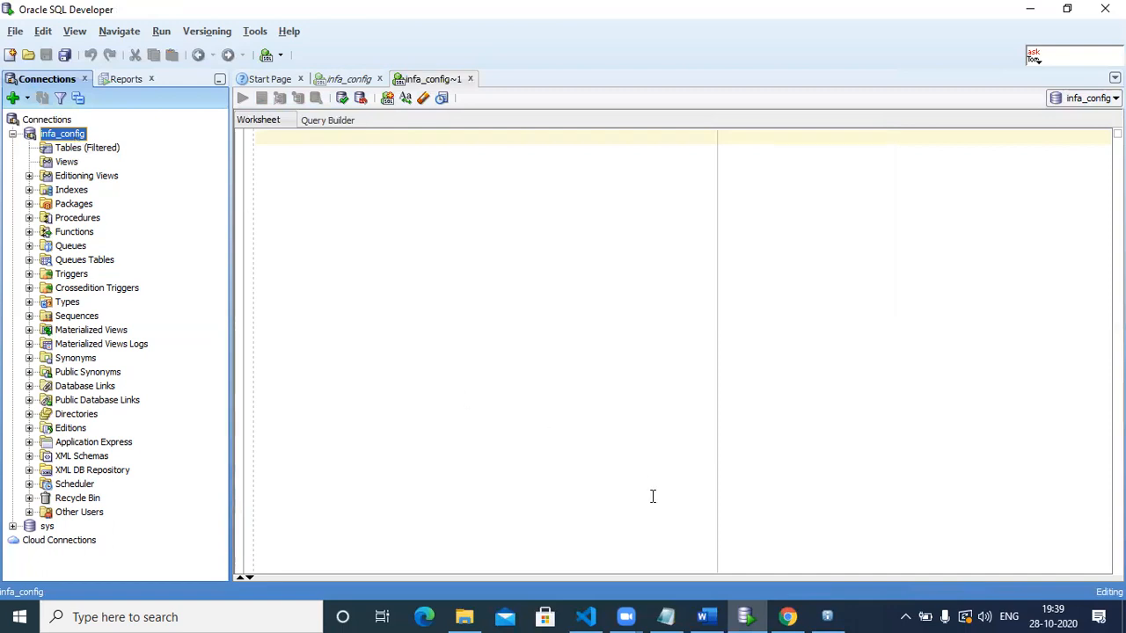
Bring the Informatica installer forward and let it reach Step 7, Windows Service Configuration.
mouse_move(836, 616)
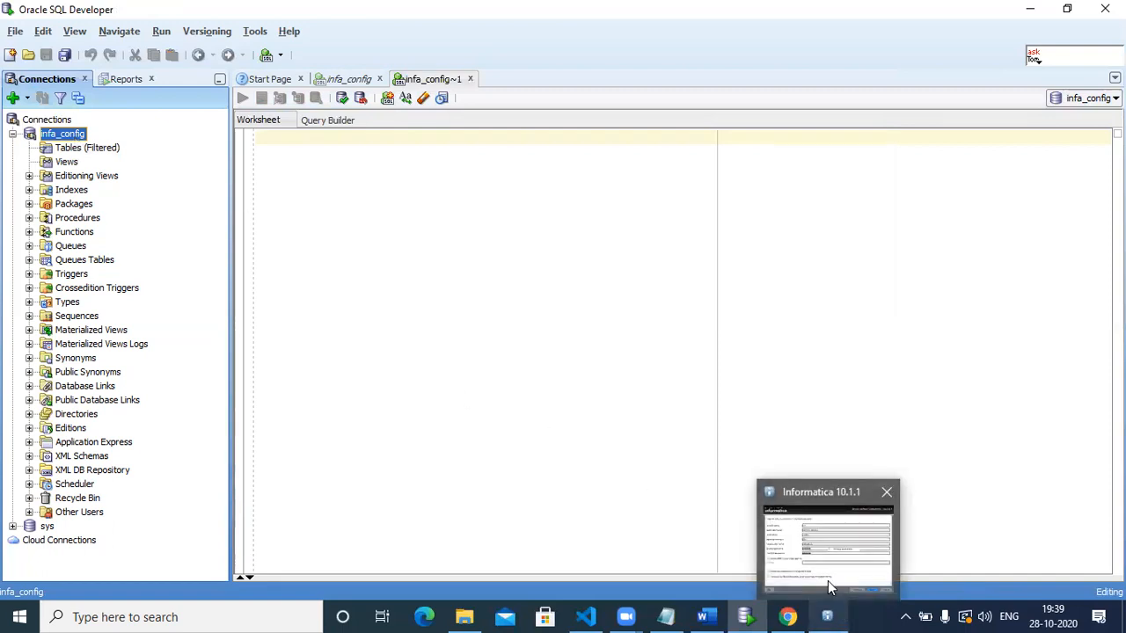
click(828, 581)
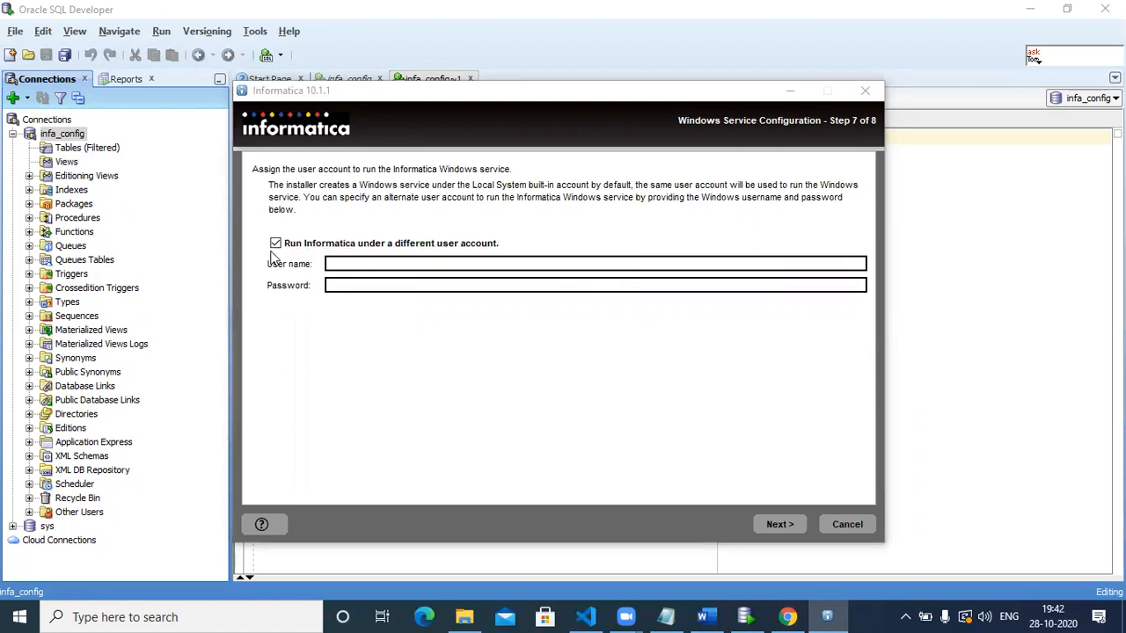
Keep the Windows service on the default Local System account and proceed with the installation.
click(275, 244)
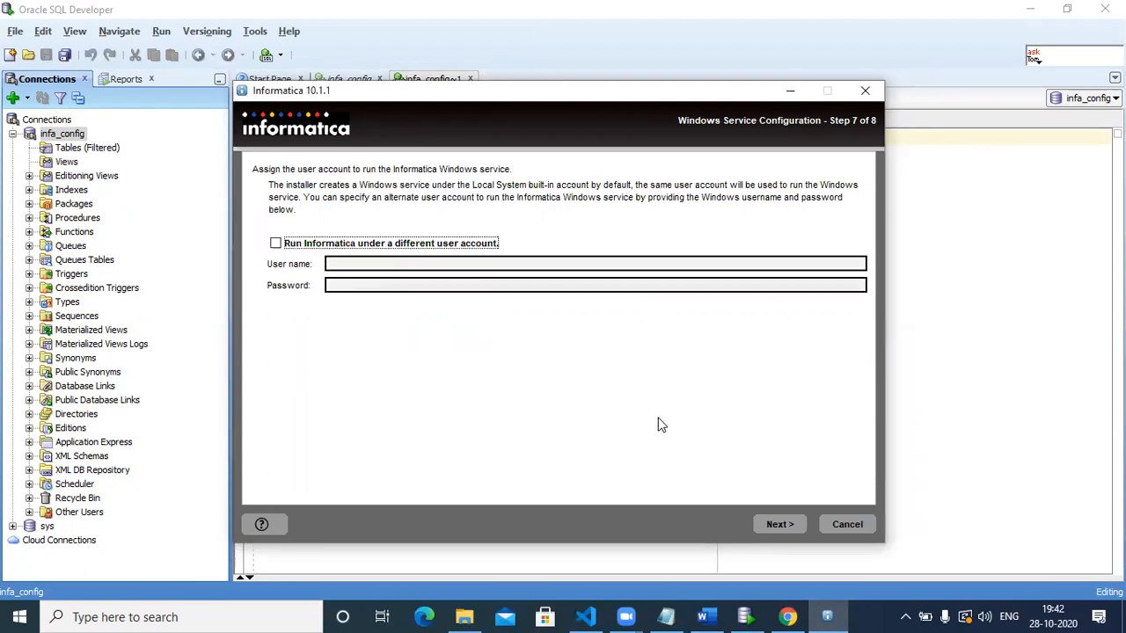
click(779, 525)
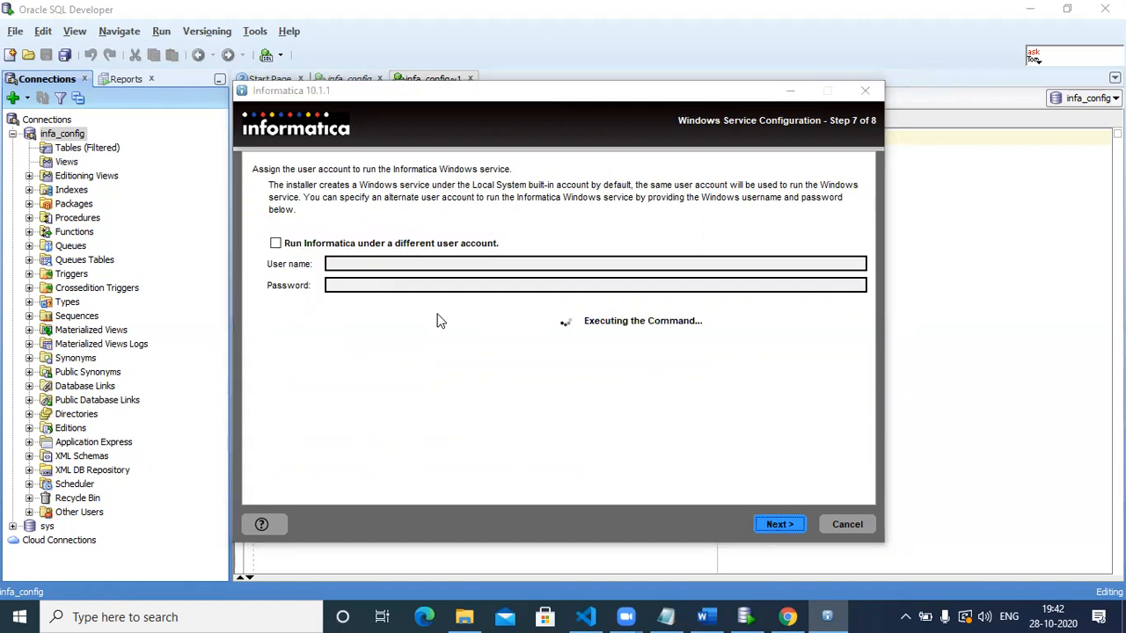
Reconnect infa_config in SQL Developer, expand its Tables list, and return to the installer.
click(61, 139)
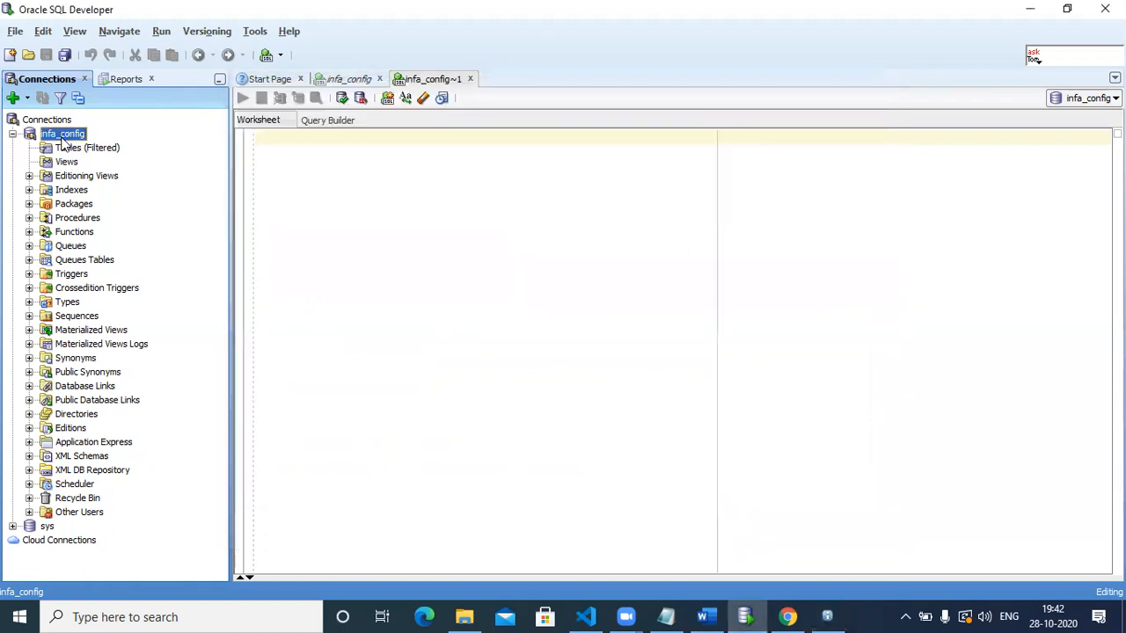
right_click(62, 139)
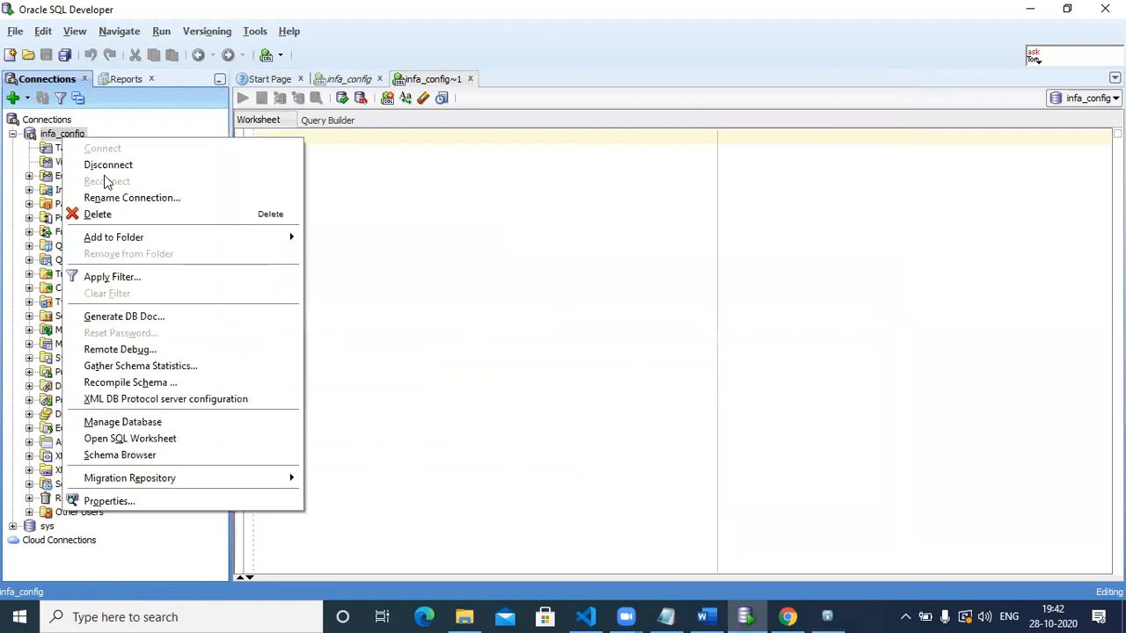
click(104, 169)
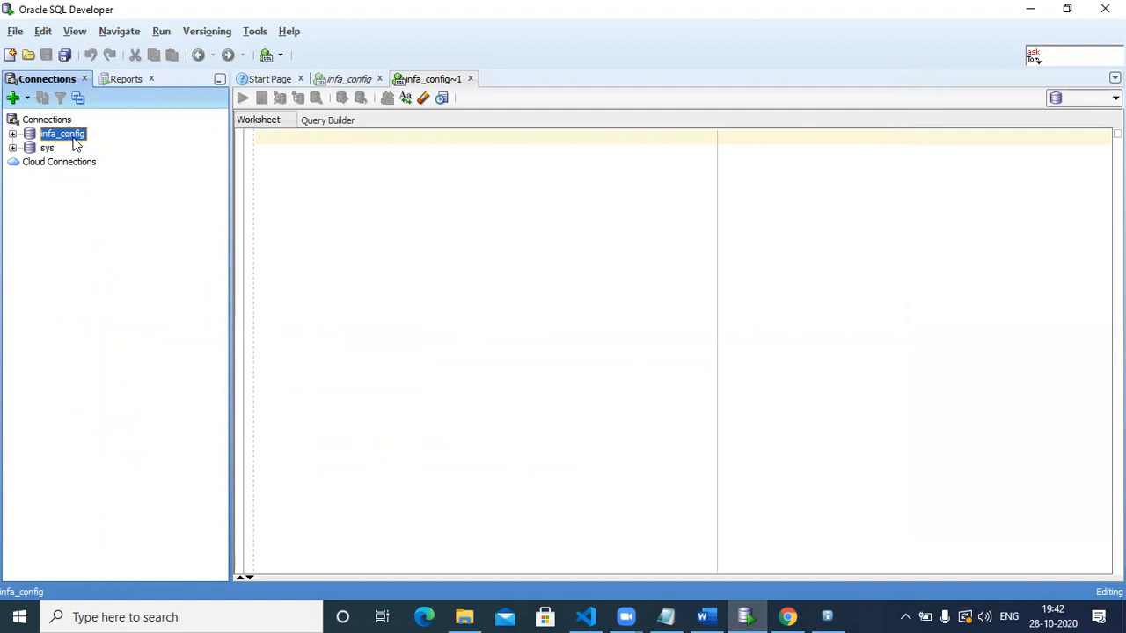
double_click(75, 139)
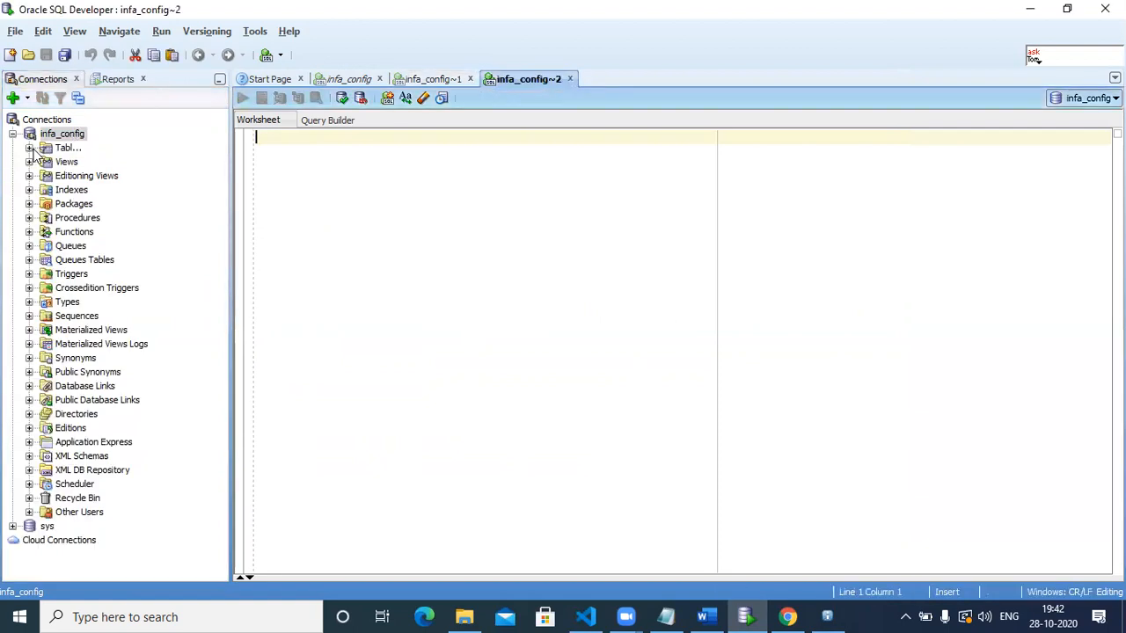
click(41, 150)
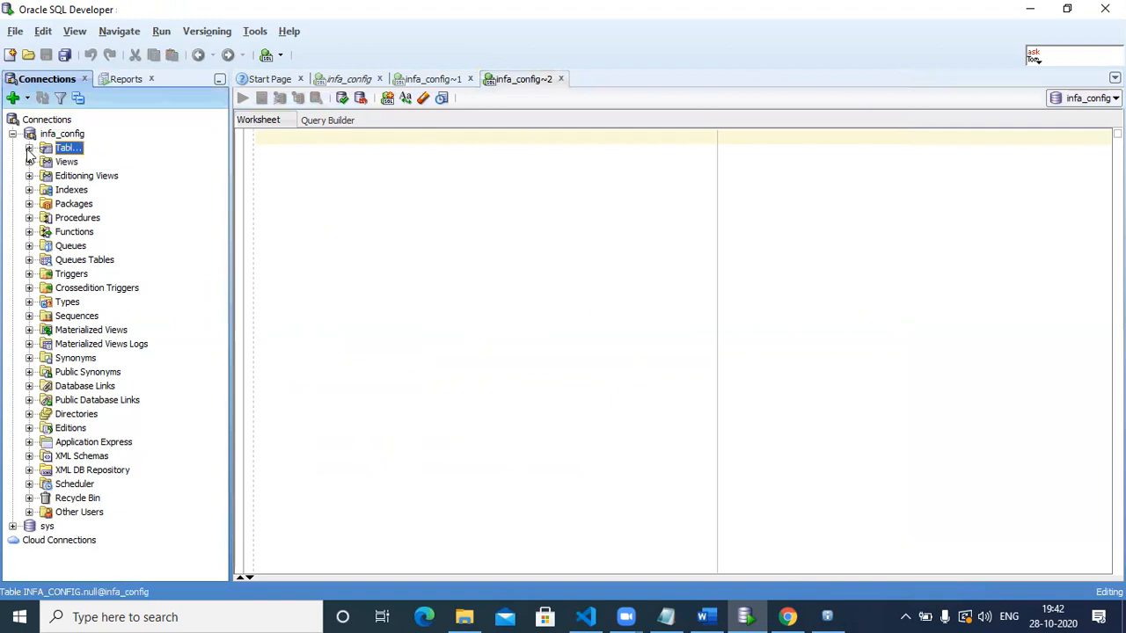
click(28, 149)
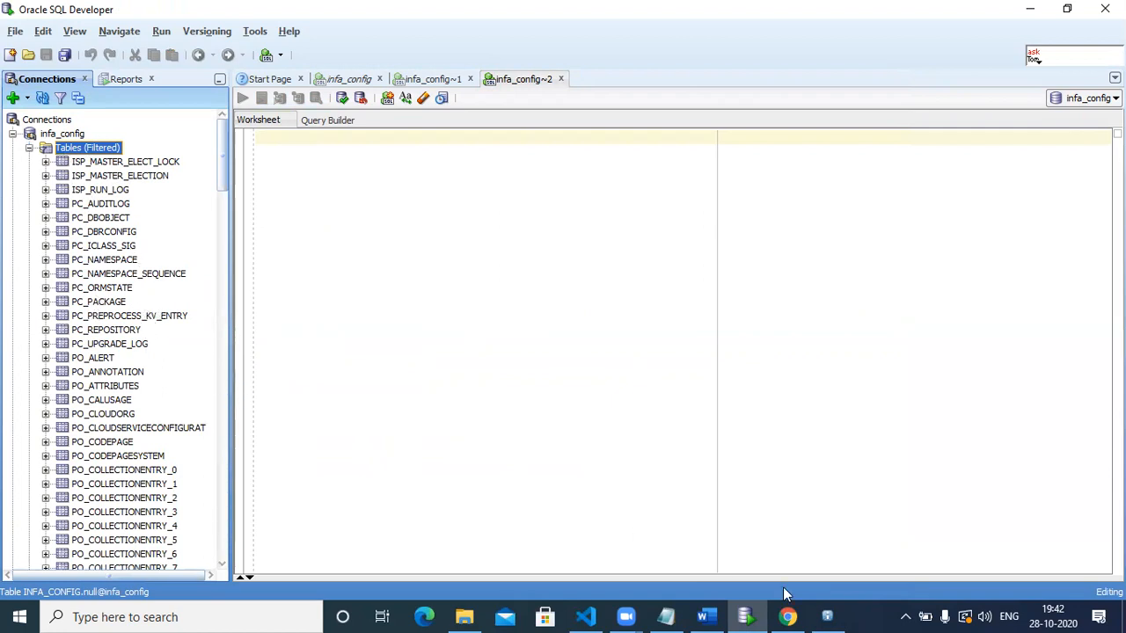
click(827, 615)
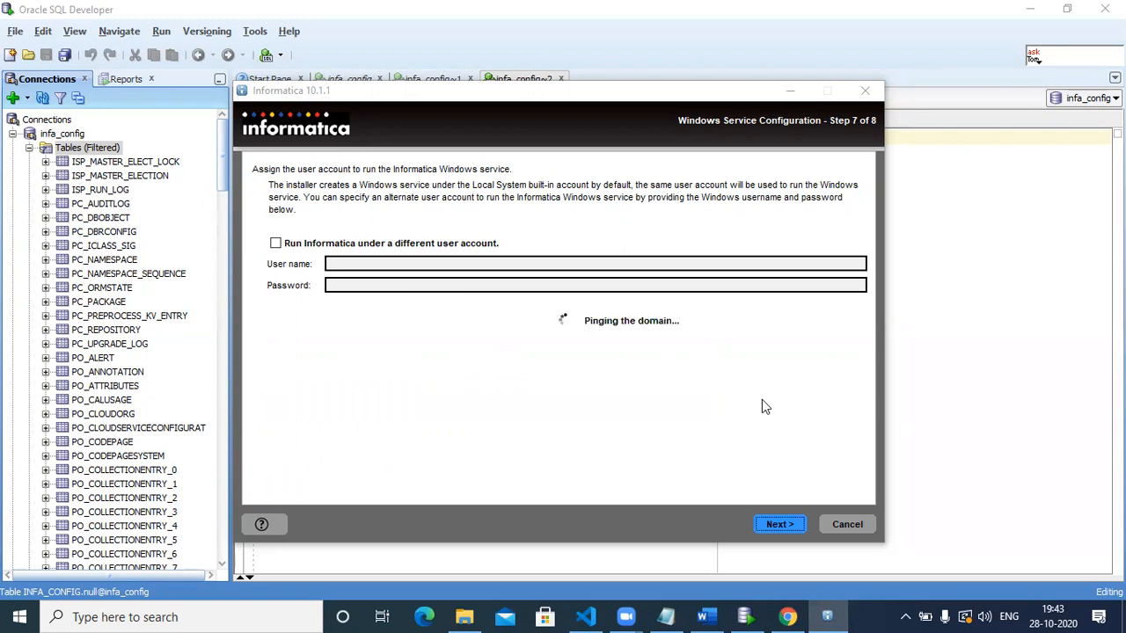
Open ISP_MASTER_ELECT_LOCK and view its data rows showing domain Dev.
click(45, 161)
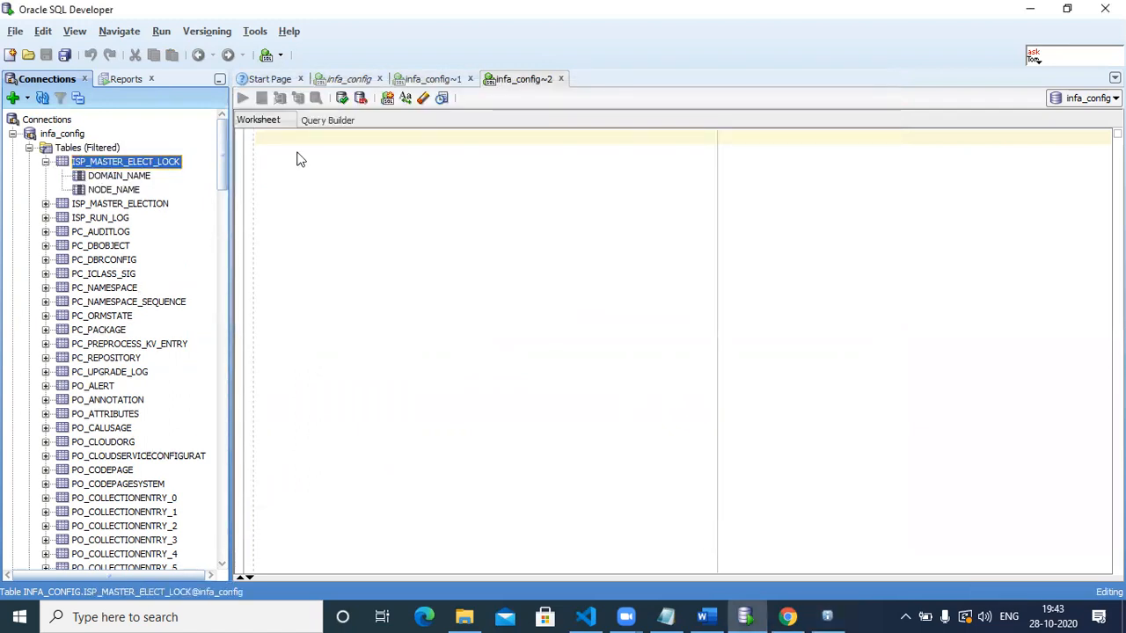
double_click(143, 164)
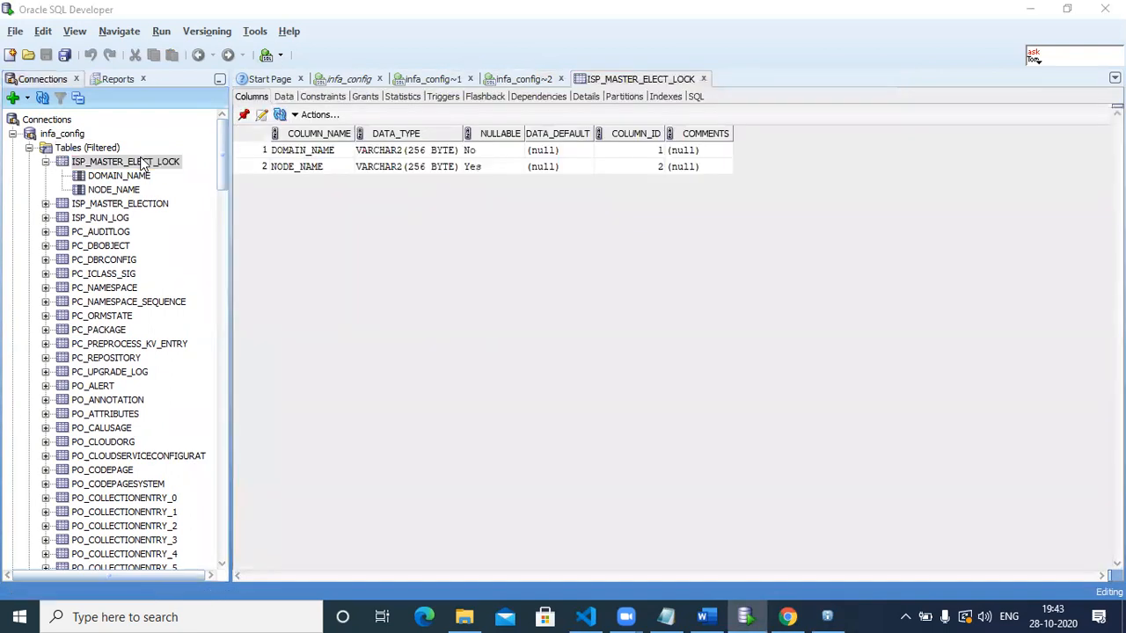
click(289, 97)
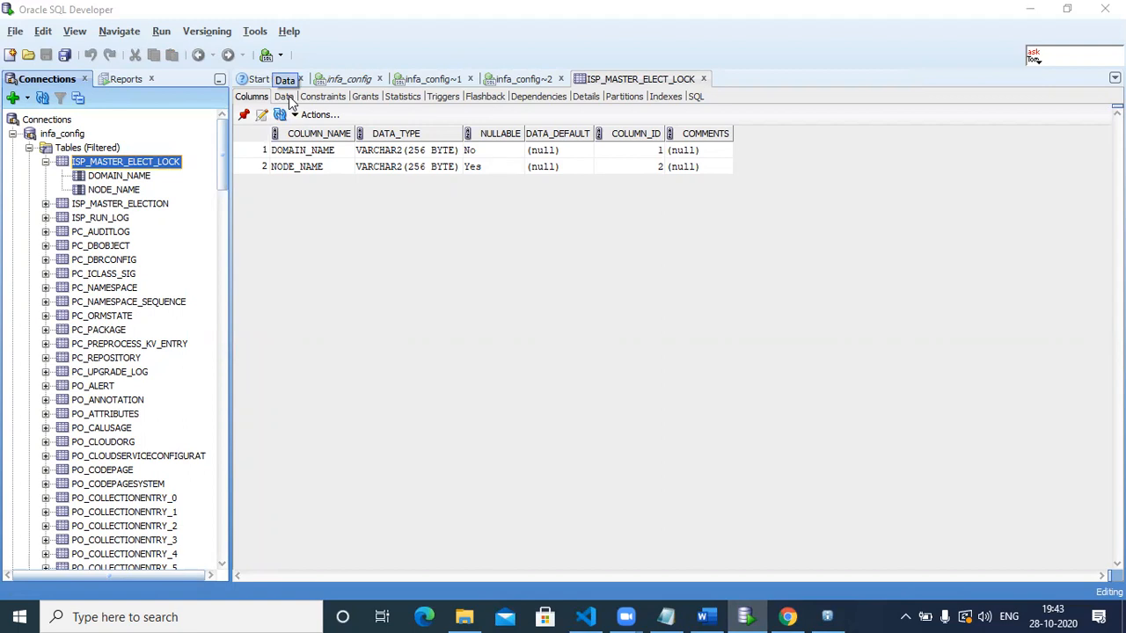
click(286, 97)
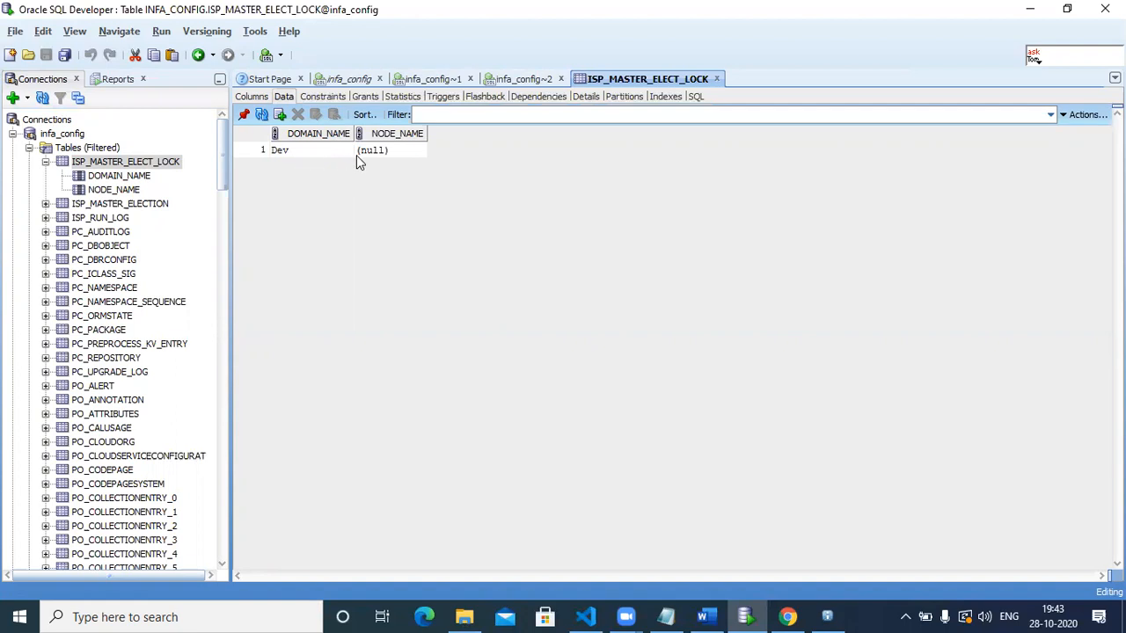
Open the ISP_MASTER_ELECTION and ISP_RUN_LOG tables, then return to the installer.
double_click(81, 204)
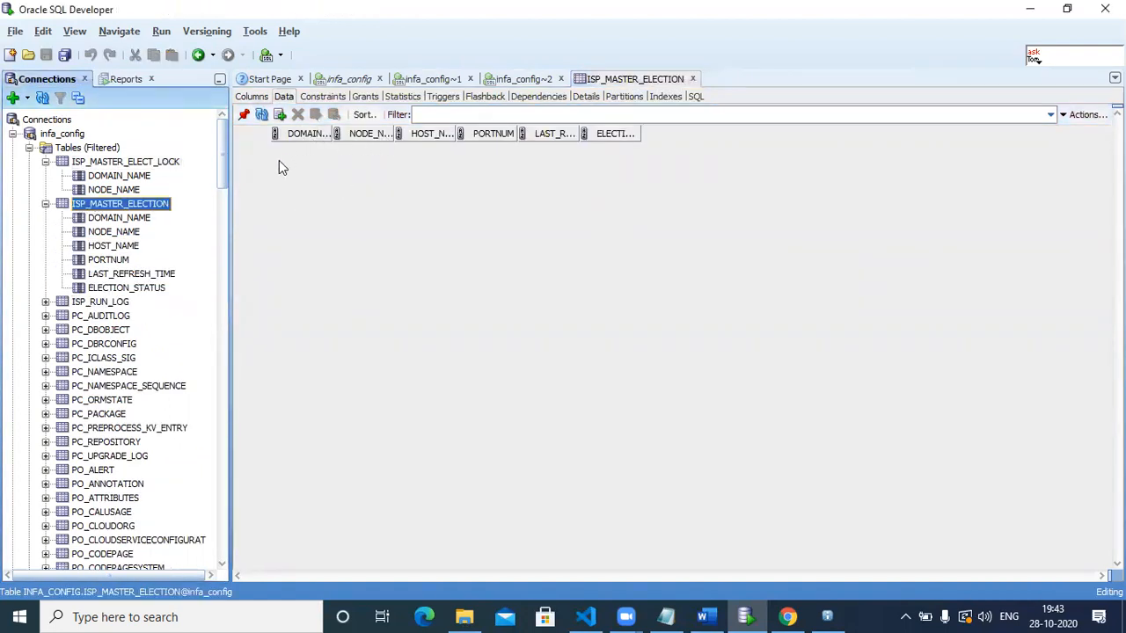
click(95, 303)
double_click(95, 303)
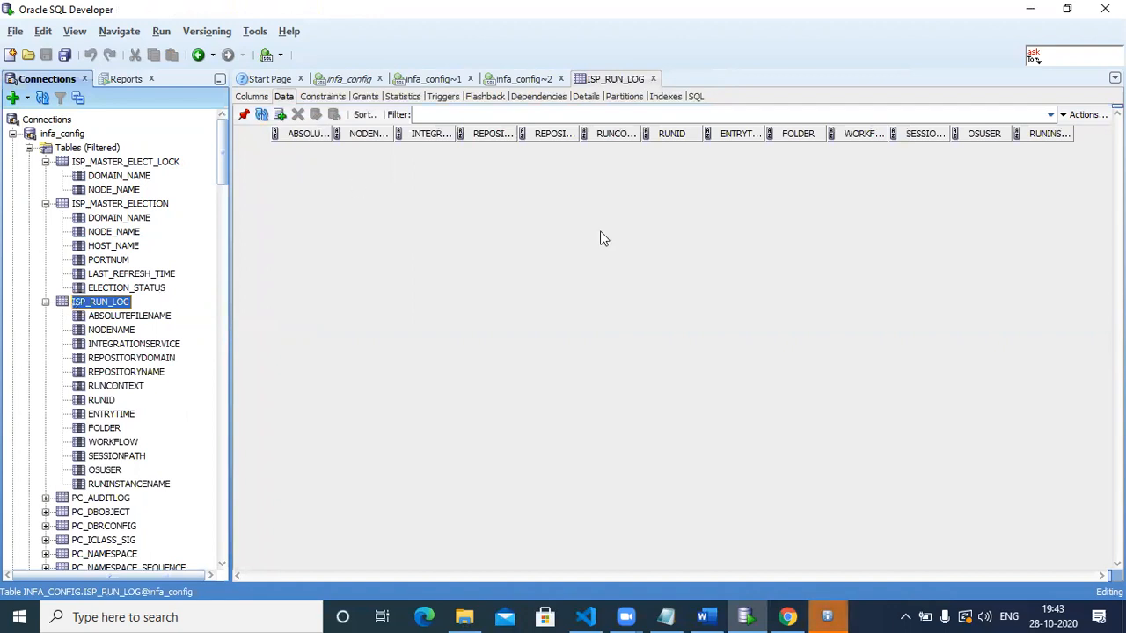
click(827, 617)
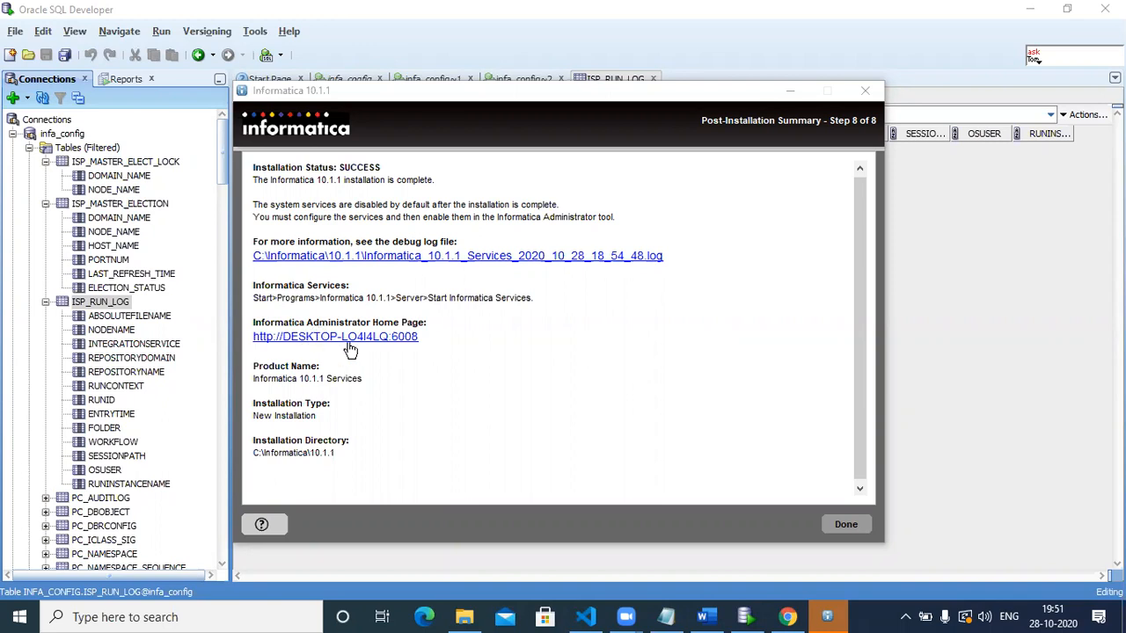
Copy the Administrator Home Page URL, finish the installer with Done, and switch to Chrome.
drag(424, 345, 253, 347)
key(ctrl+c)
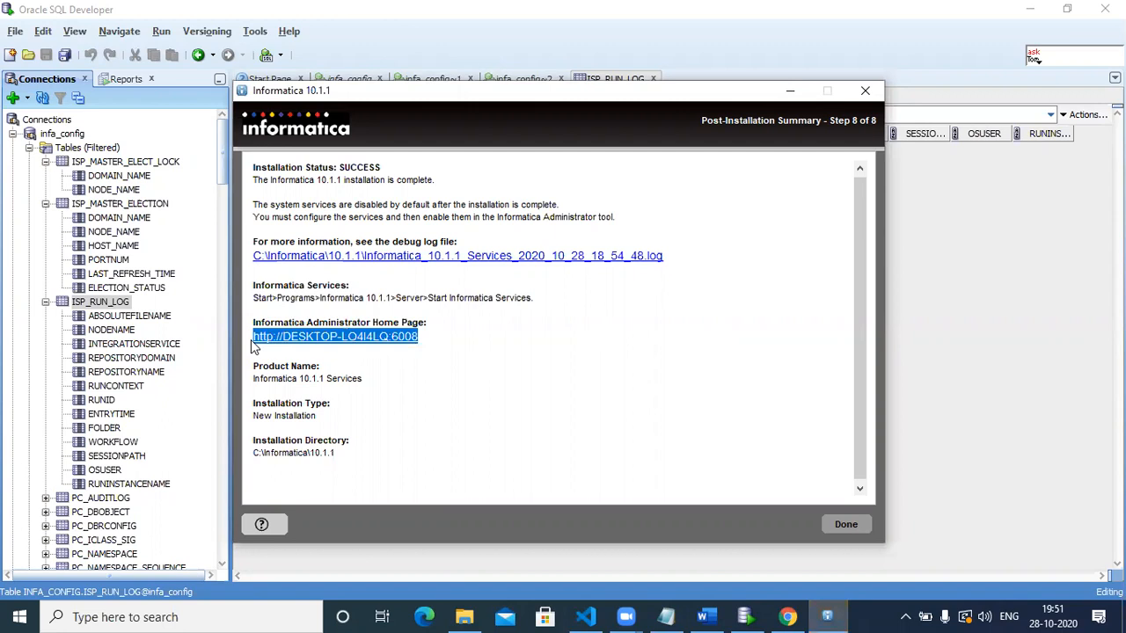
click(508, 439)
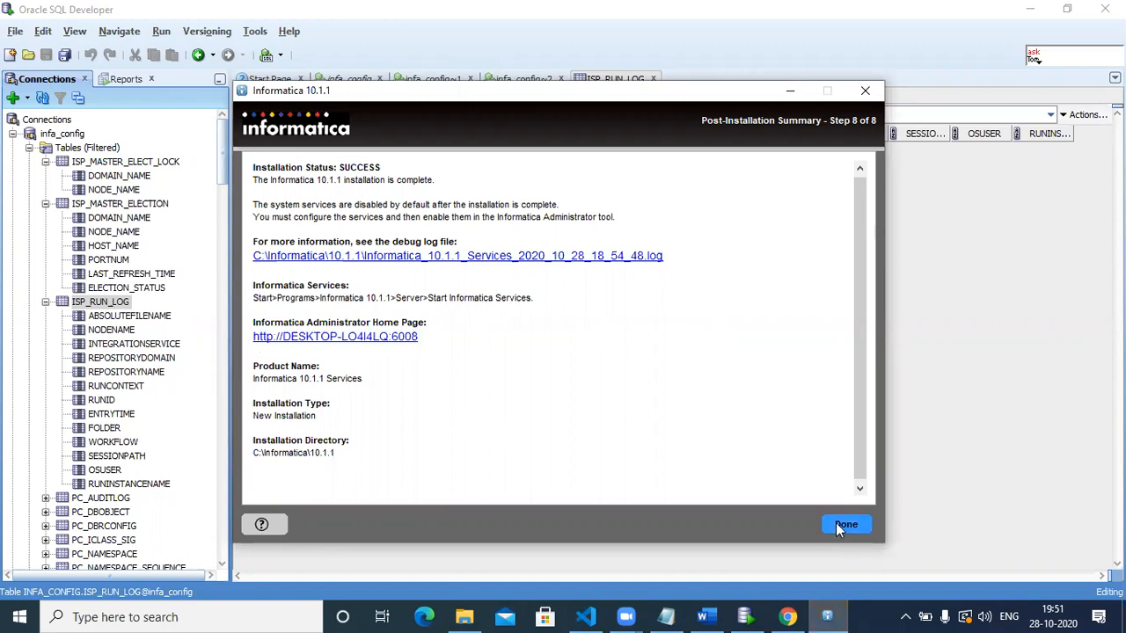
click(843, 524)
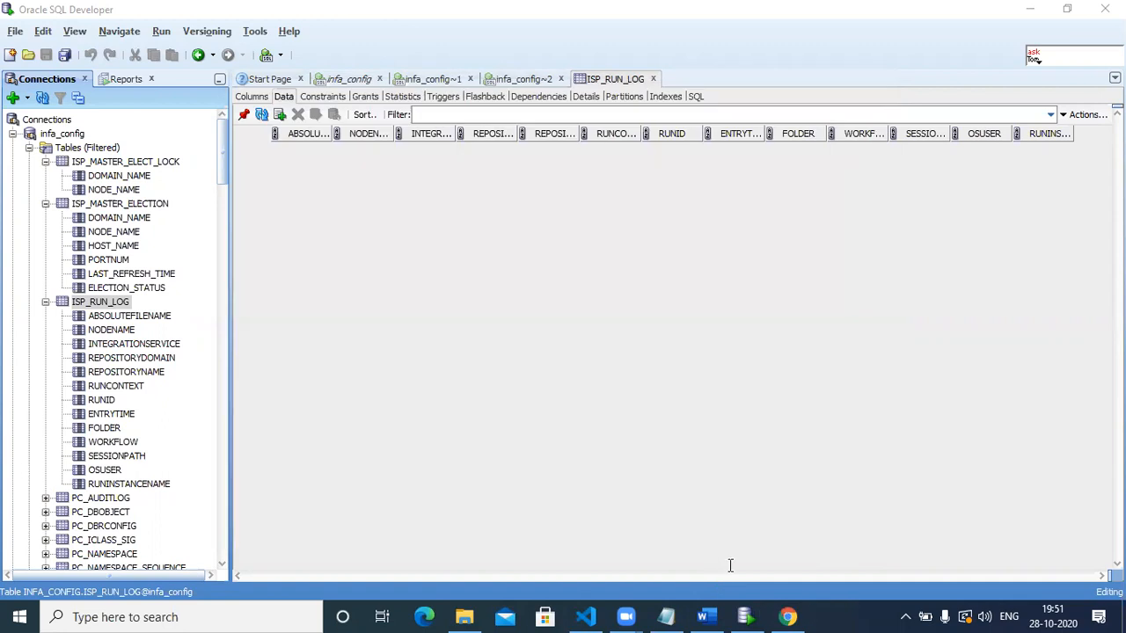
click(788, 616)
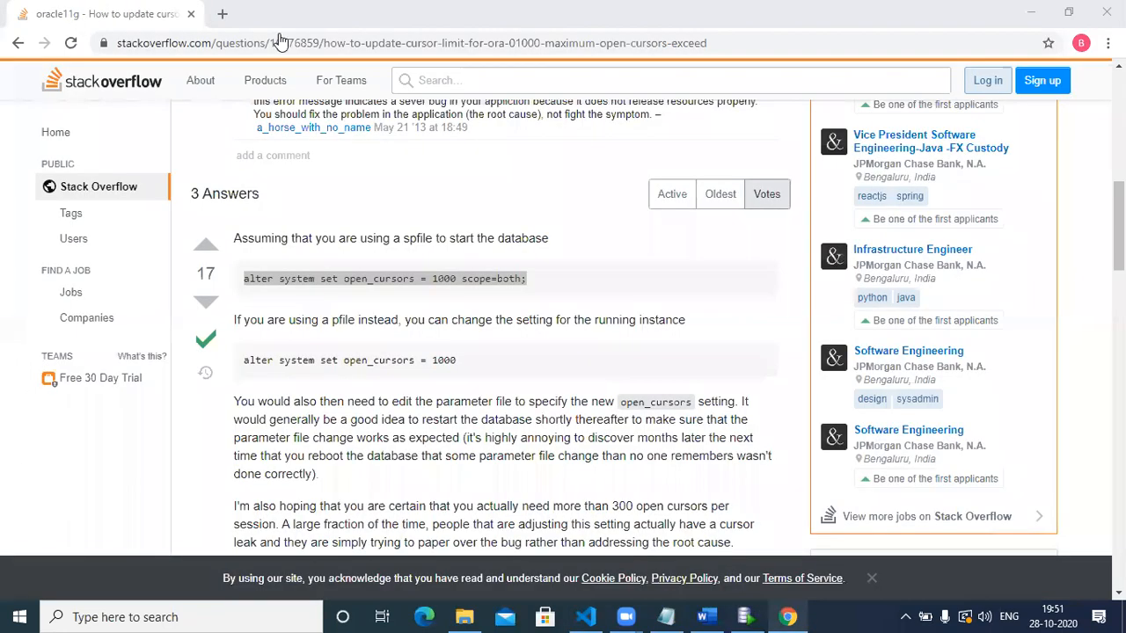
Replace the Stack Overflow tab with a new tab loading the pasted admin URL.
click(221, 13)
click(192, 18)
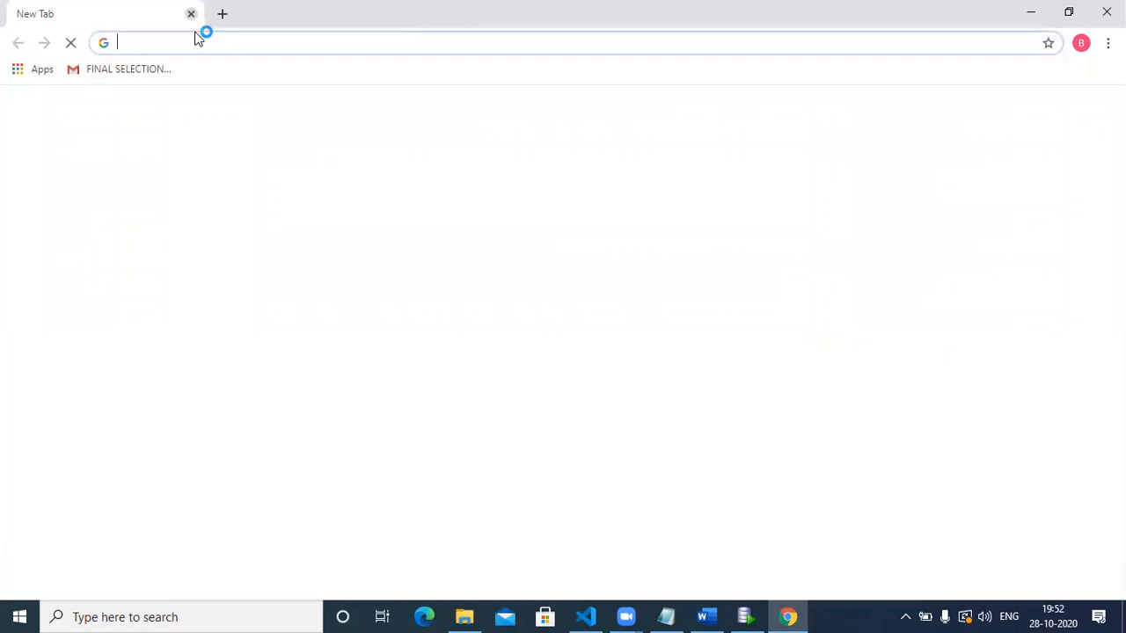
key(ctrl+v)
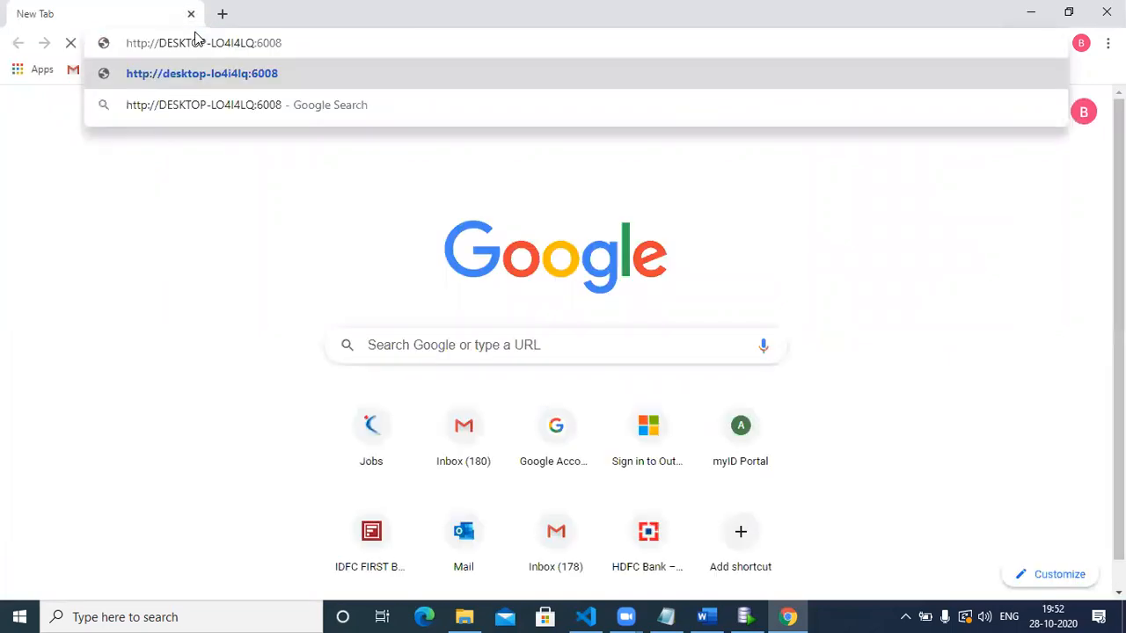
key(Return)
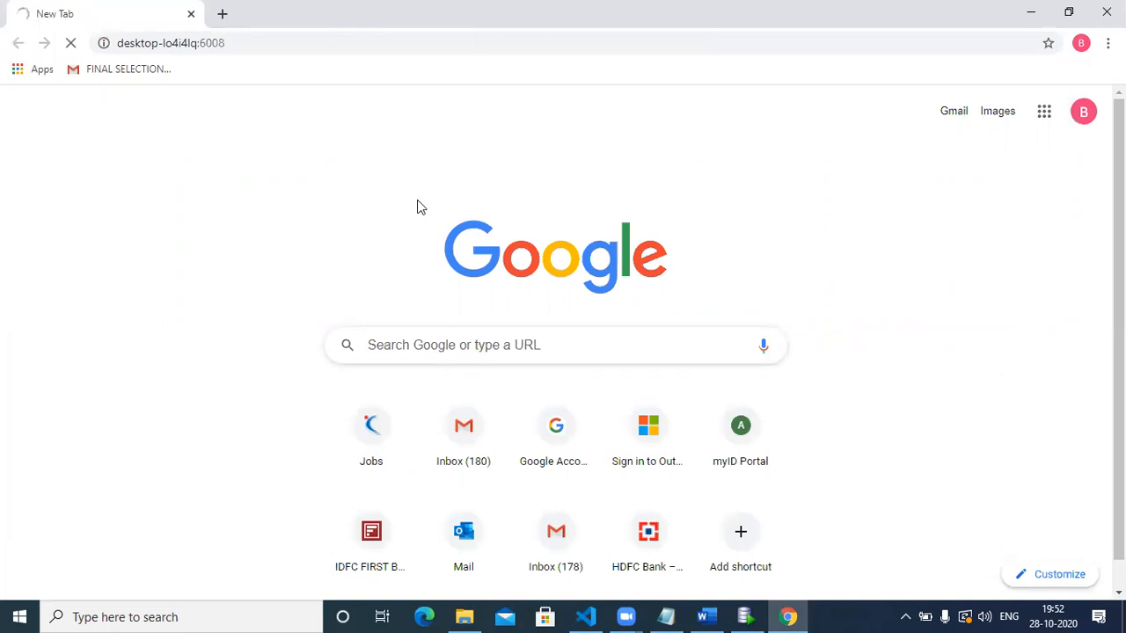
Open another tab and load localhost:6005.
key(ctrl+t)
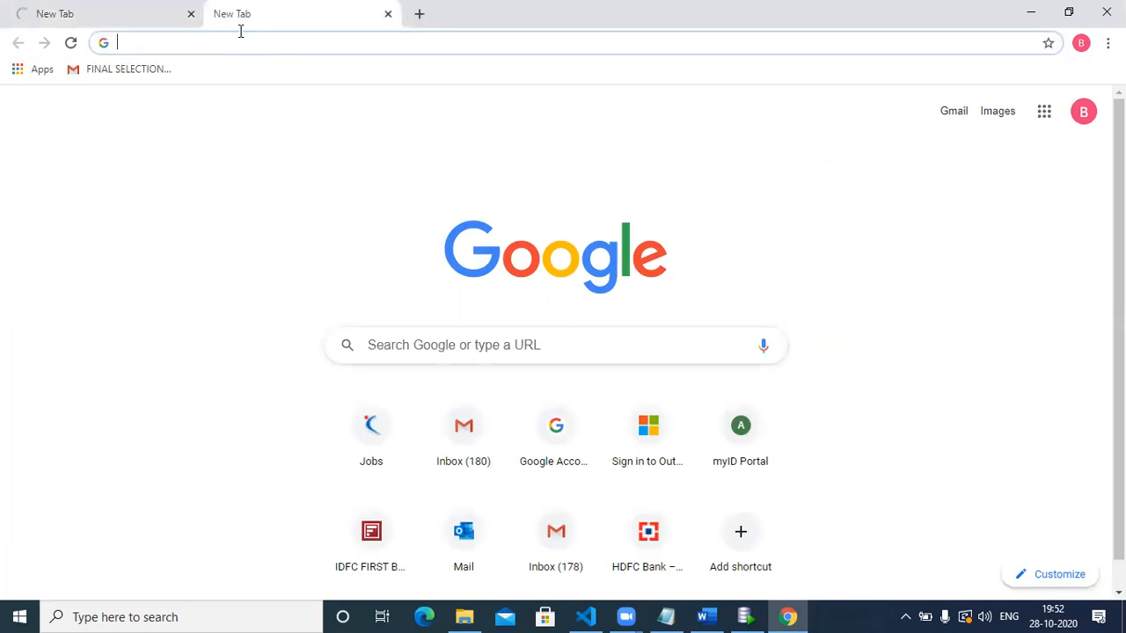
text(lo)
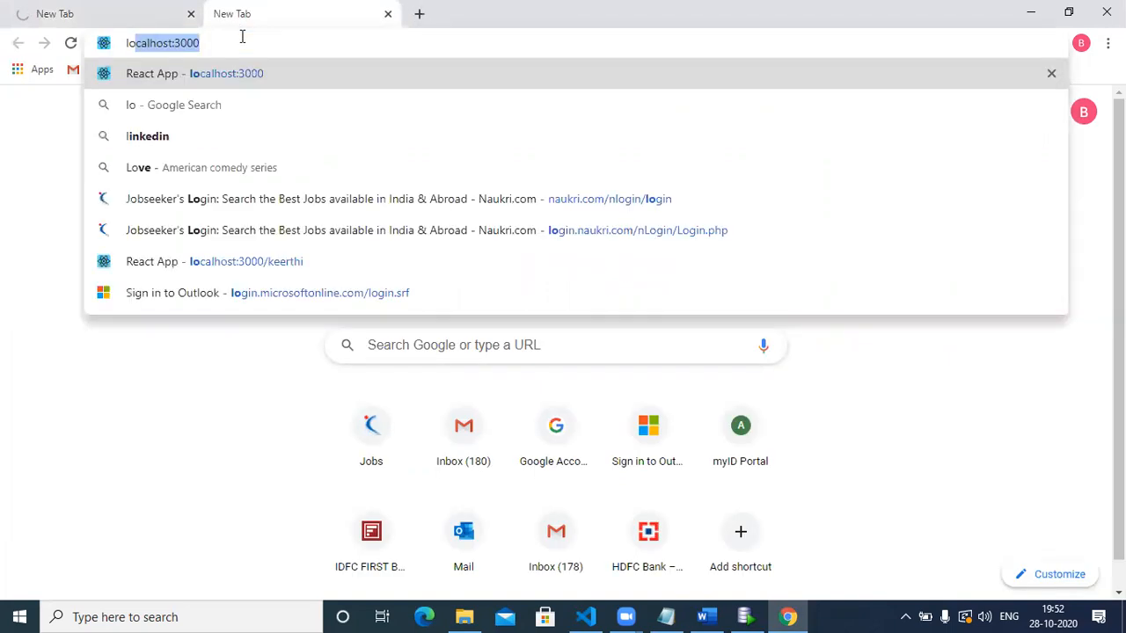
text(cal)
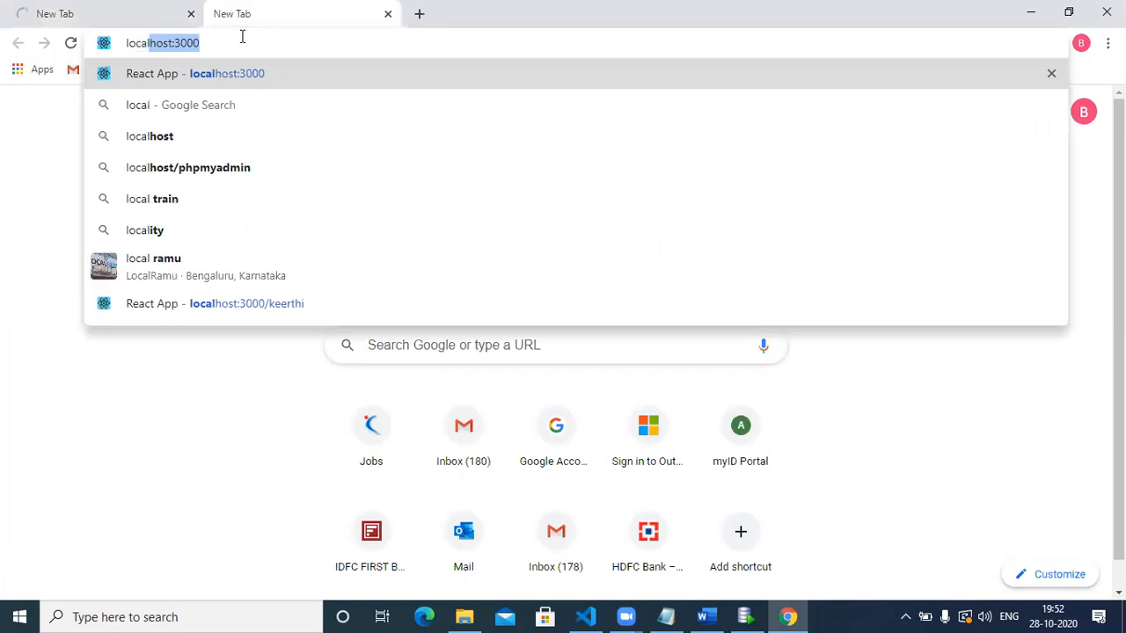
text(host:)
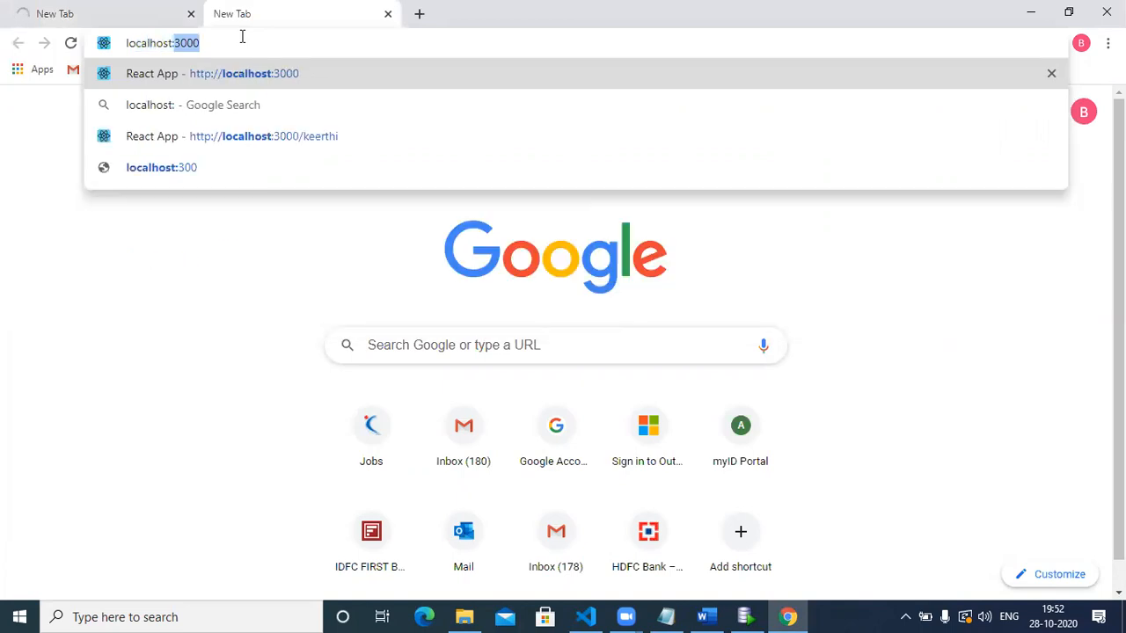
text(6005)
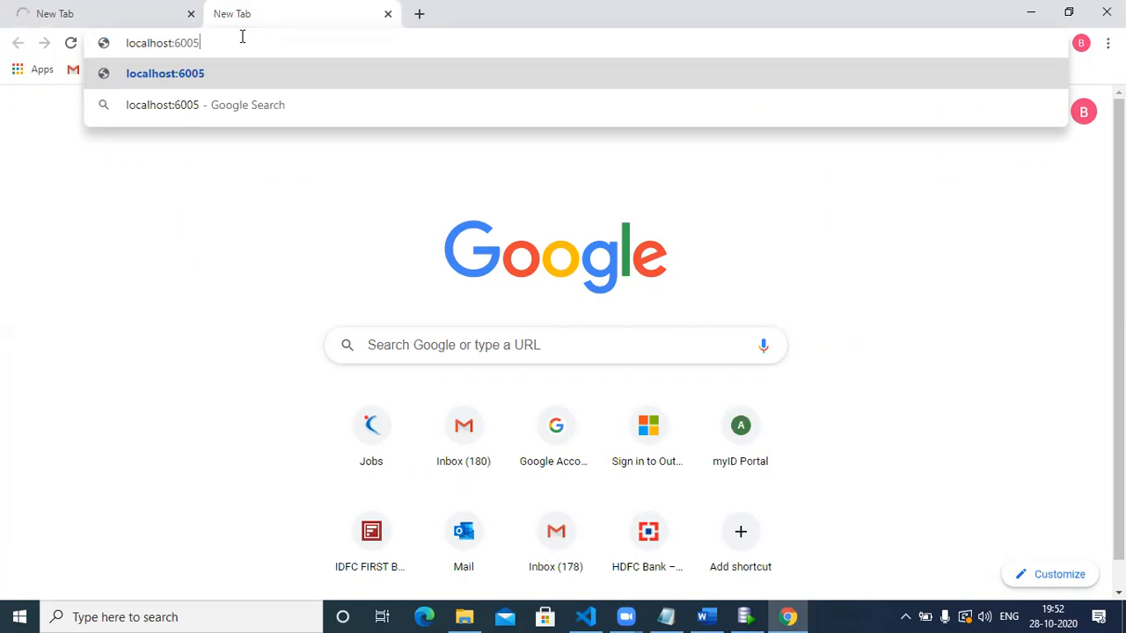
key(Return)
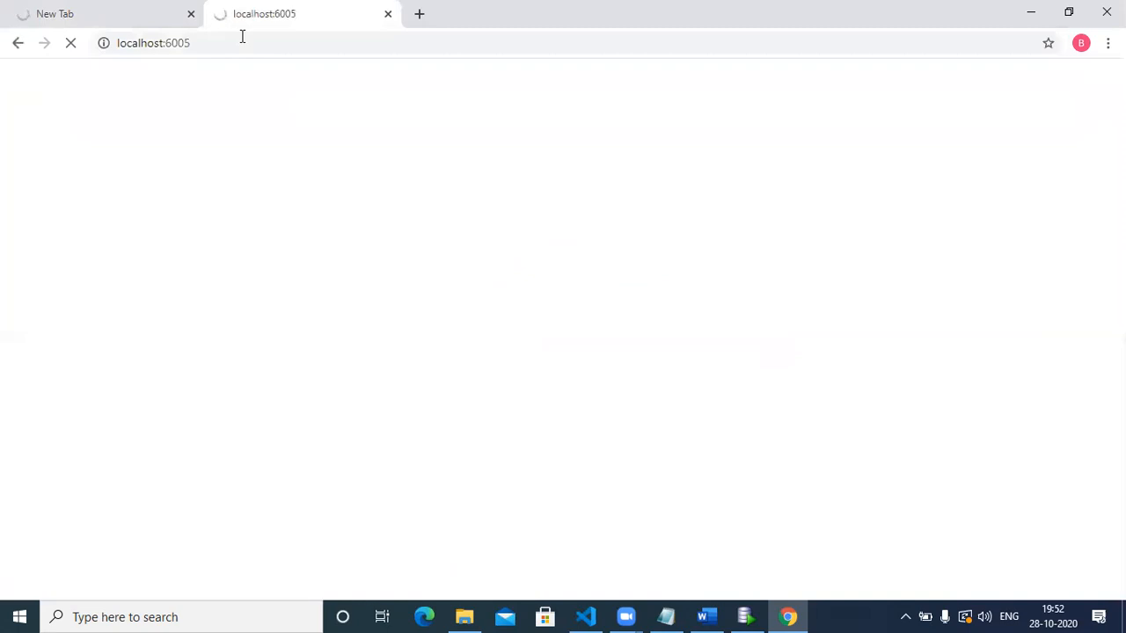
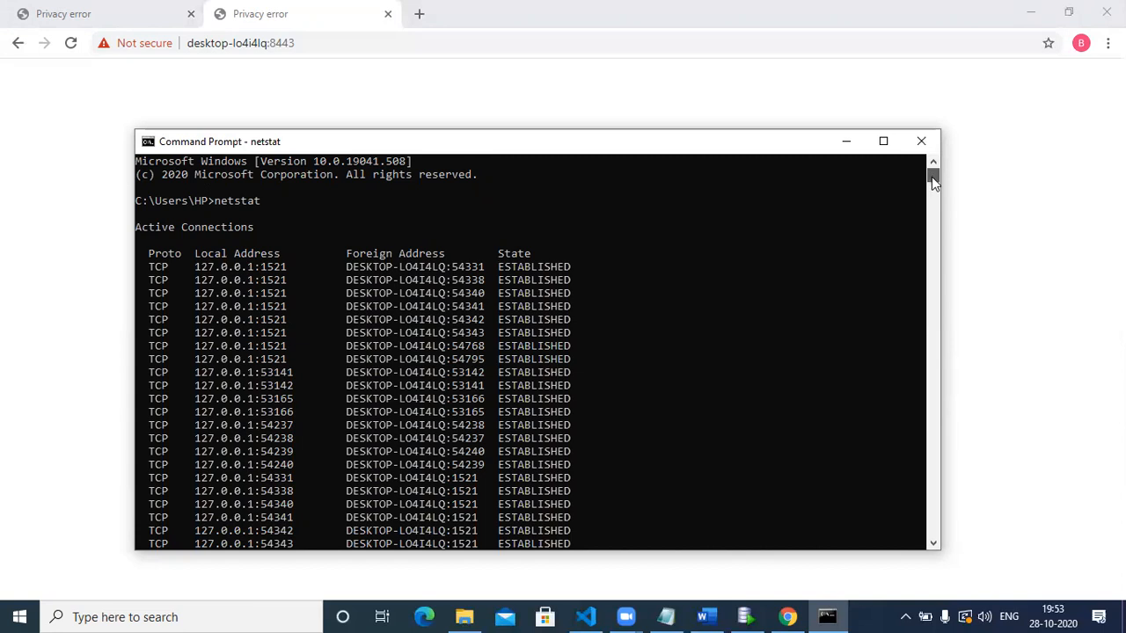
In Chrome's first Privacy error tab, proceed past the certificate warning to desktop-lo4i4lq:8443/administrator/.
click(711, 112)
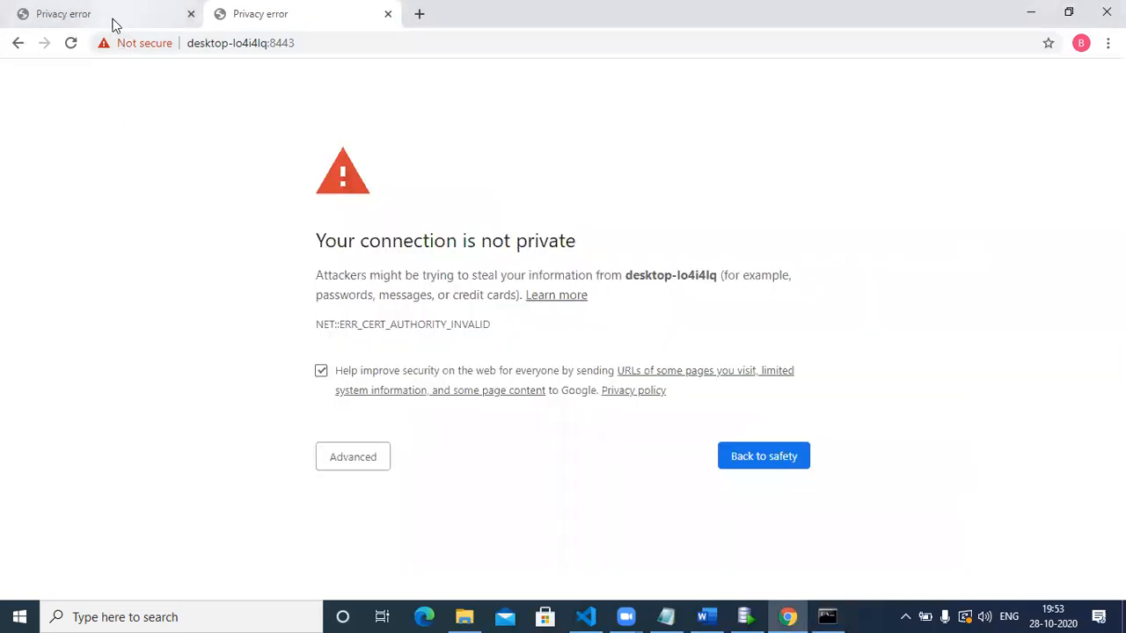
click(114, 23)
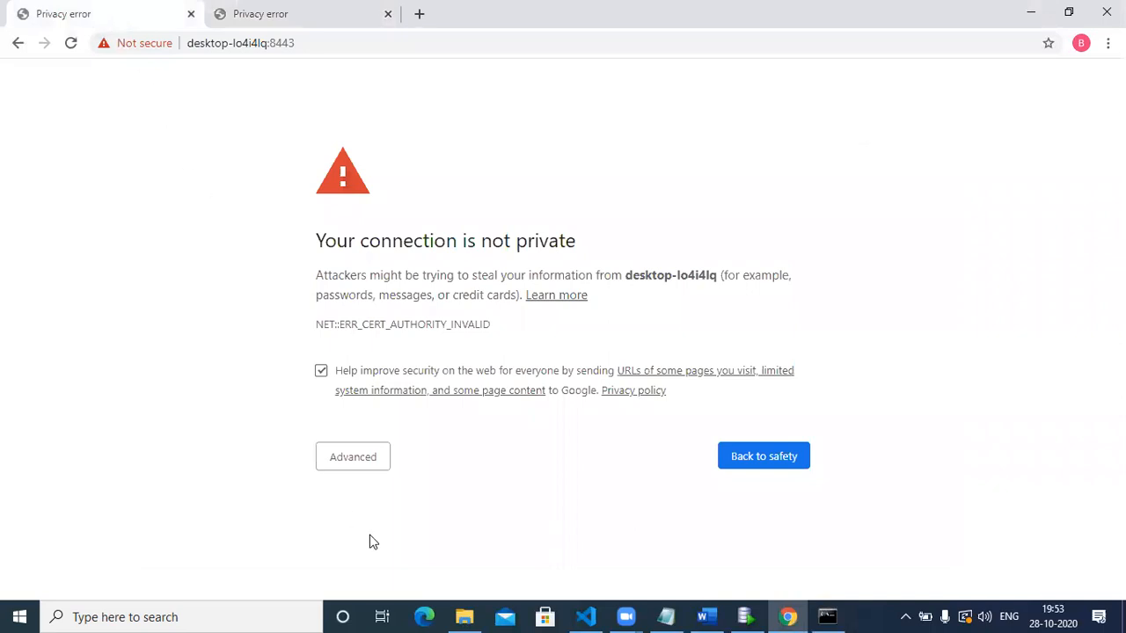
click(356, 465)
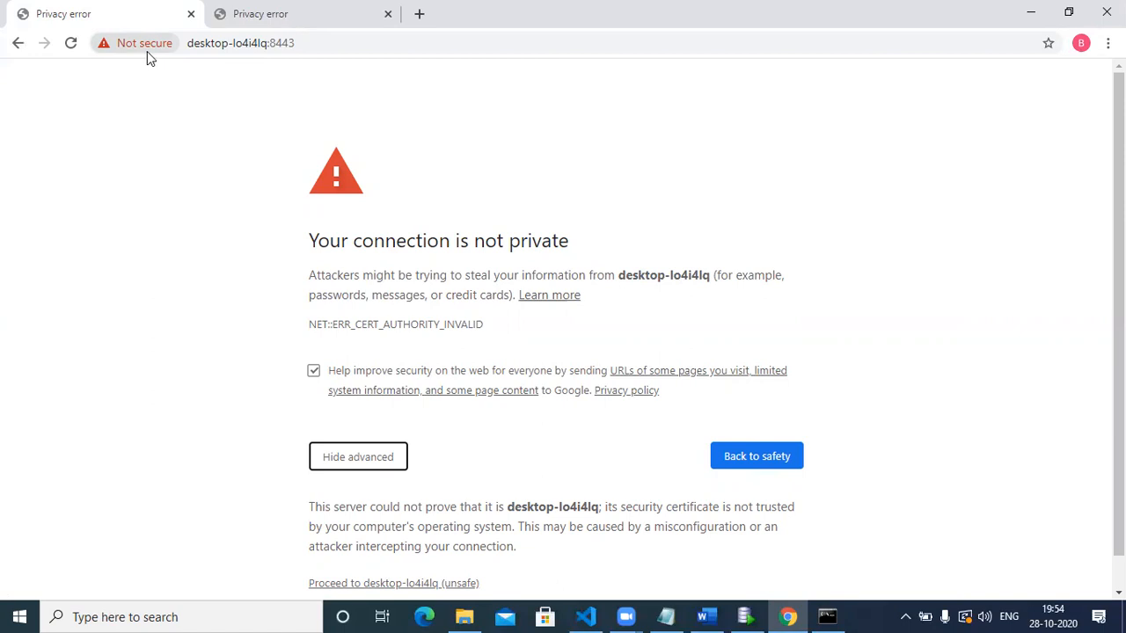
click(410, 586)
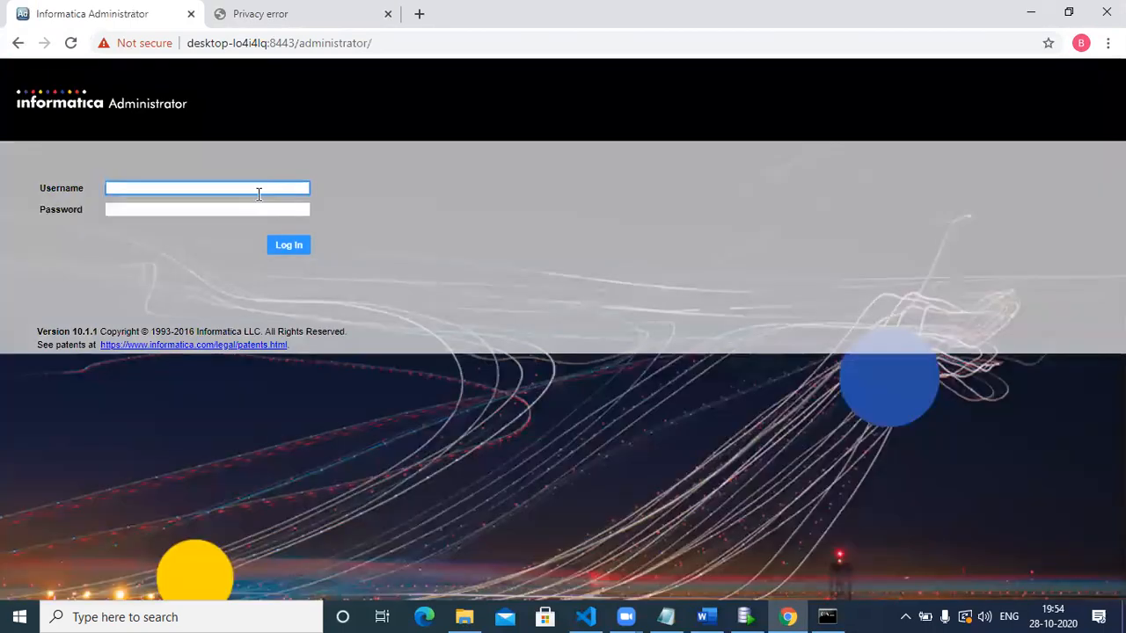
Log in with username Administrator and the account password, then open Schedules under Manage.
text(Administrator)
click(194, 206)
text(•••••)
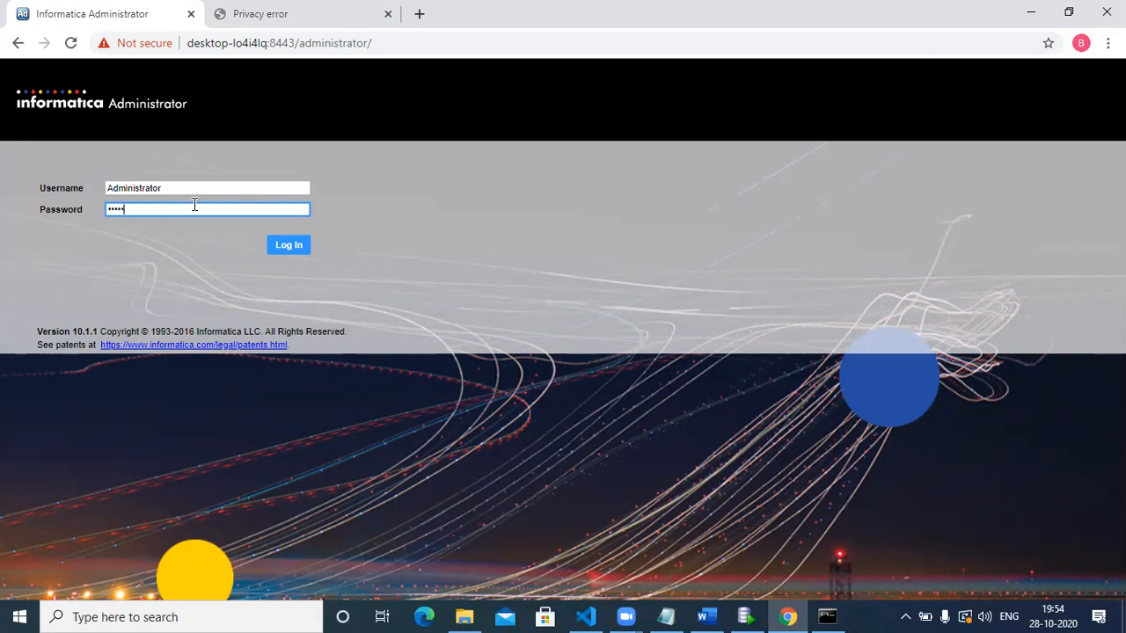
click(288, 245)
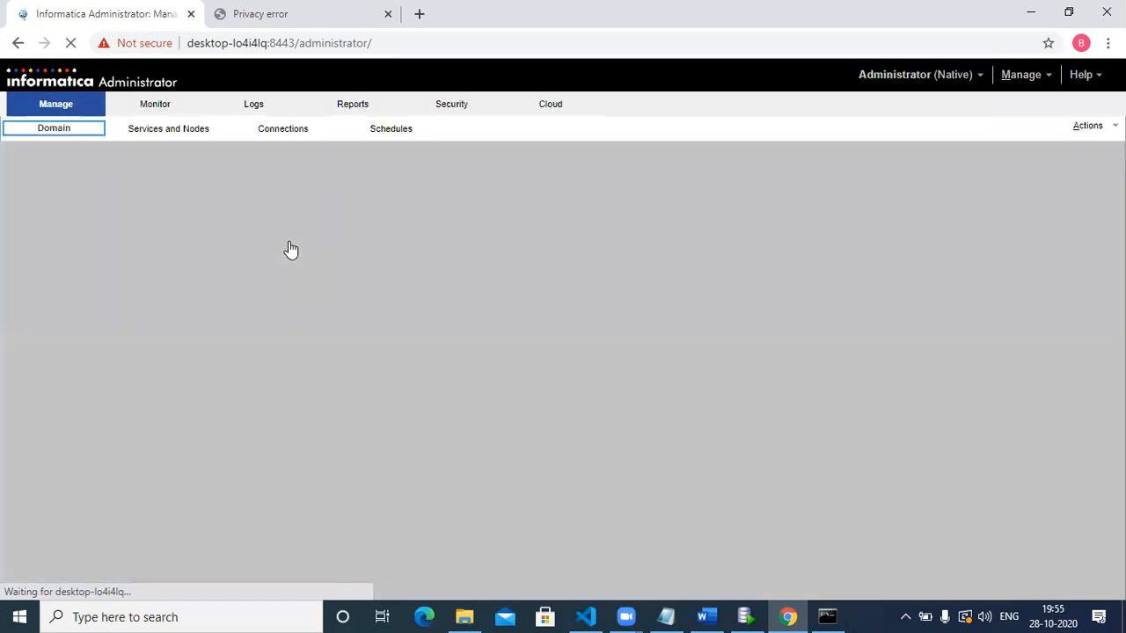
click(398, 130)
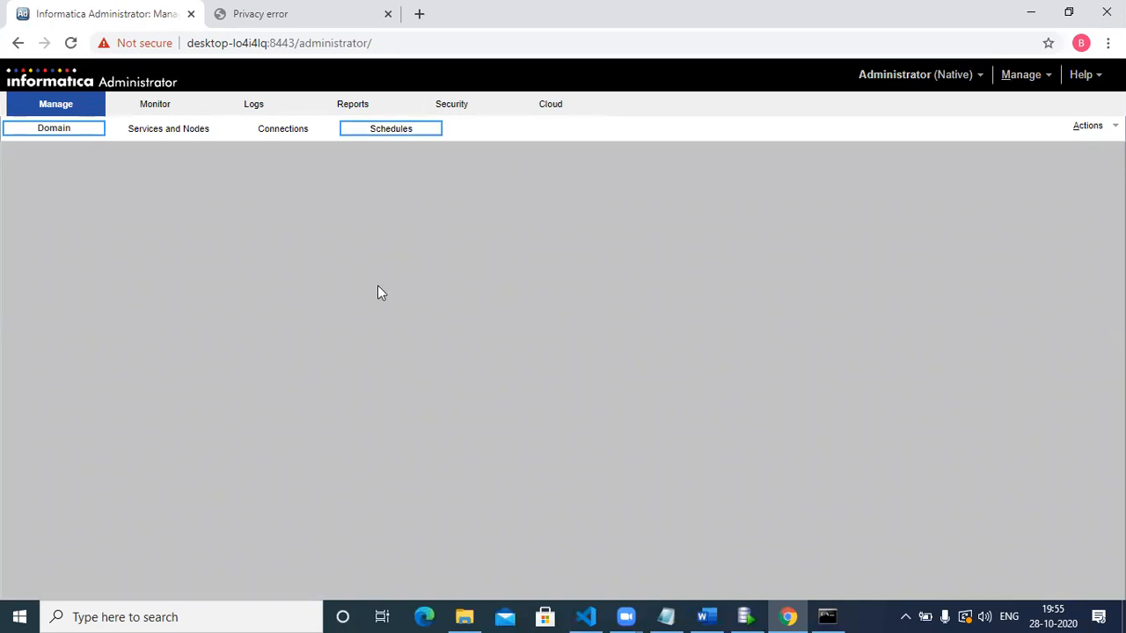